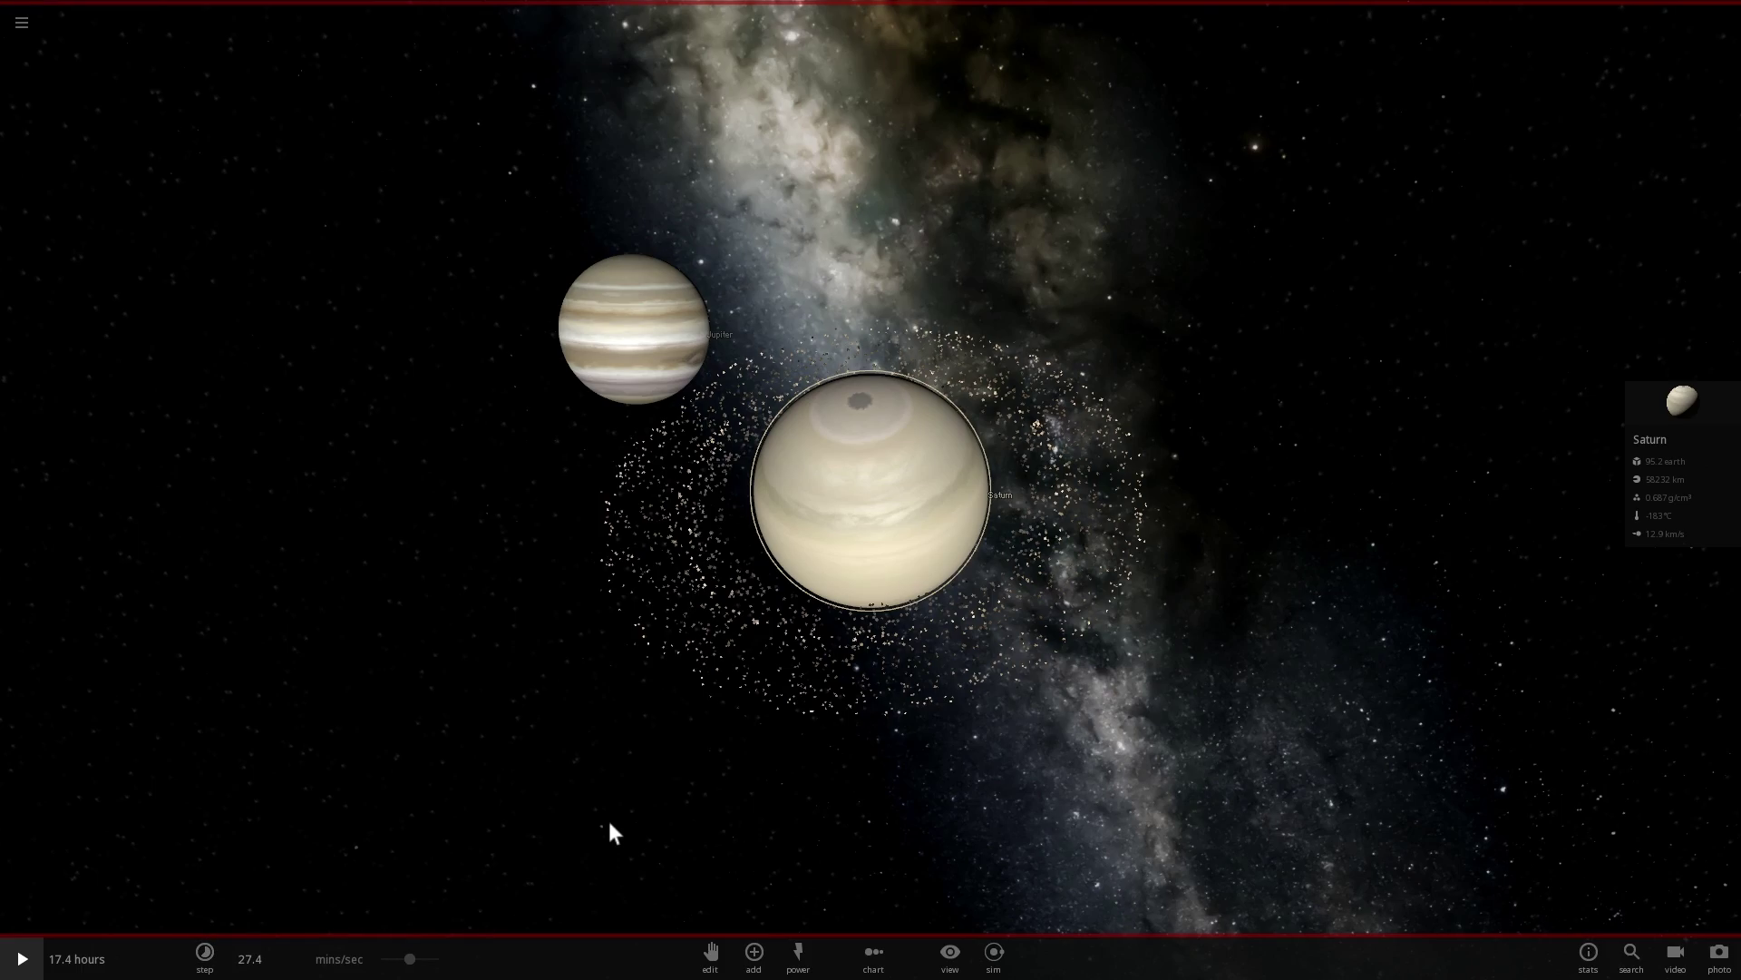
Run the Saturn and Jupiter encounter simulation and select Jupiter to follow its pass by Saturn's ring particles
key(space)
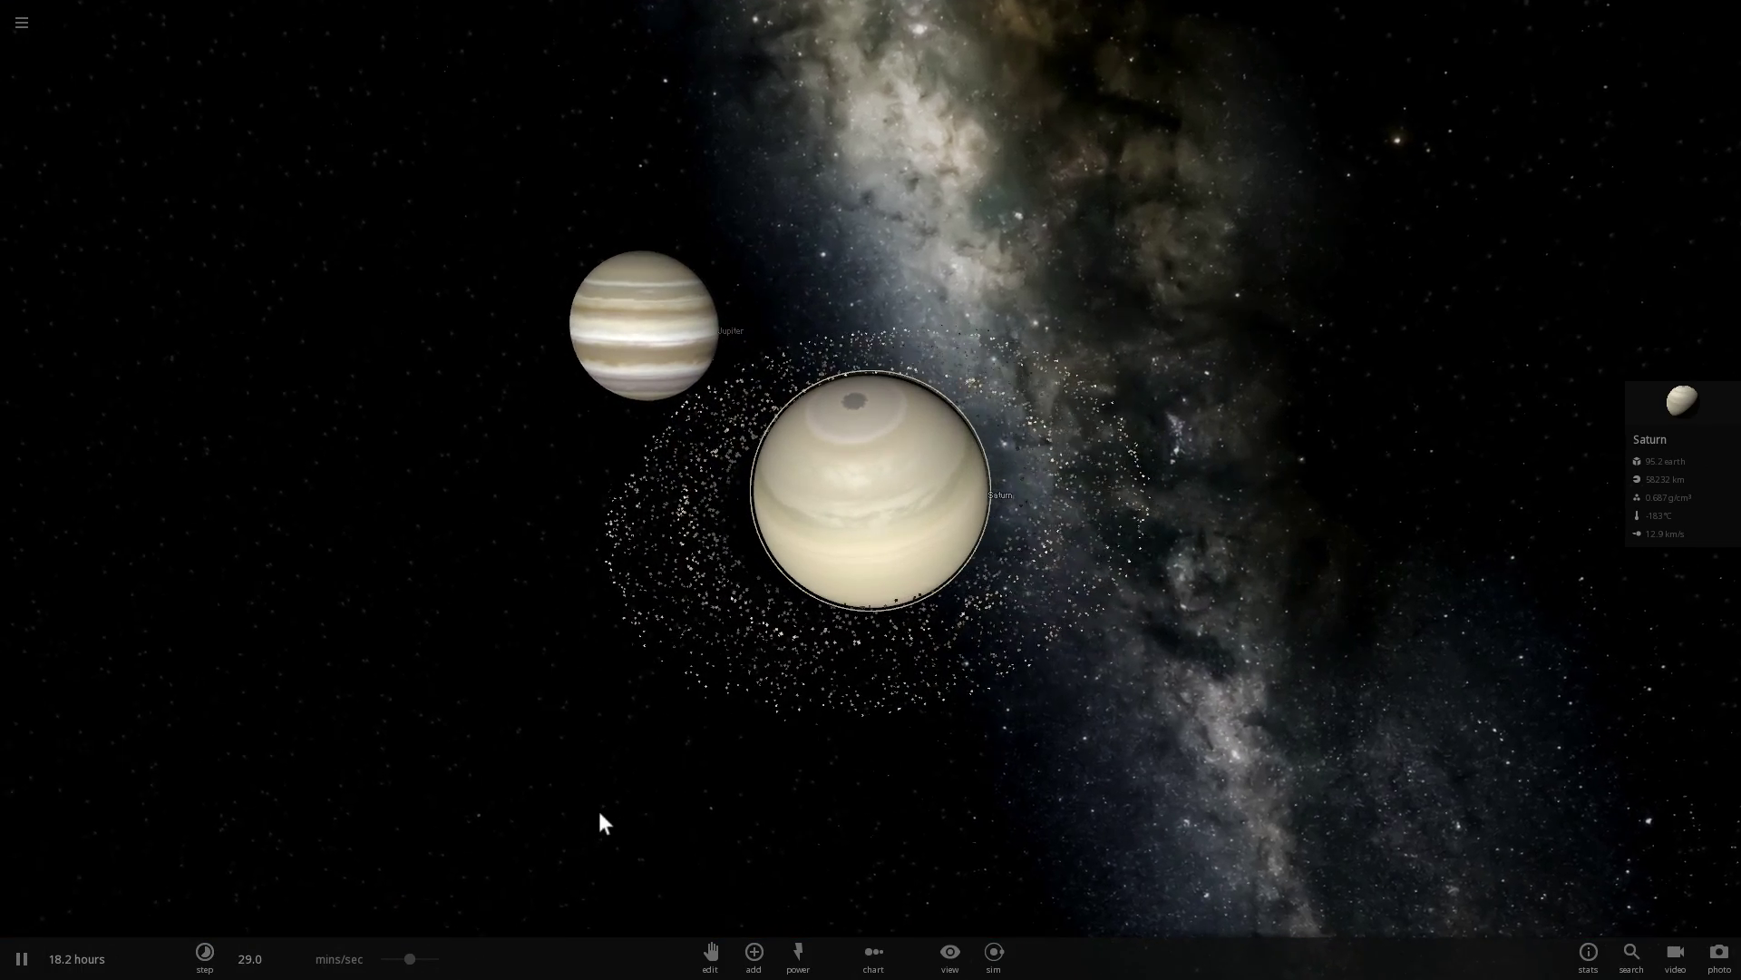
scroll(598, 789, up, 3)
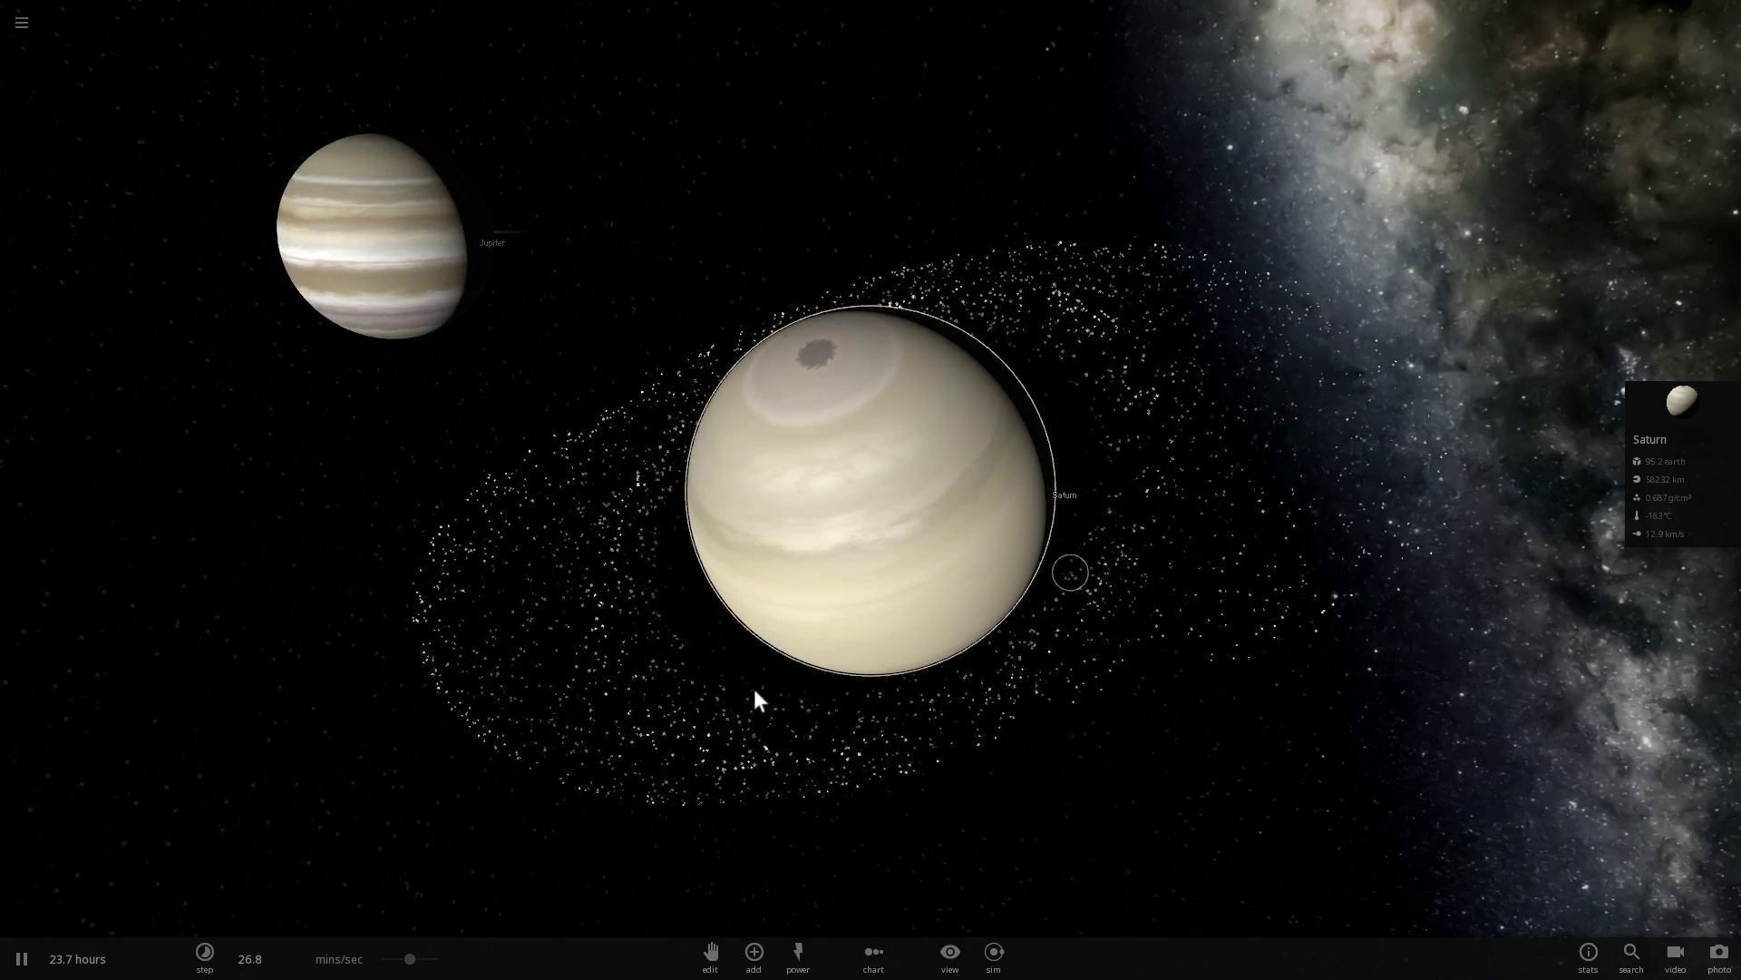
click(376, 250)
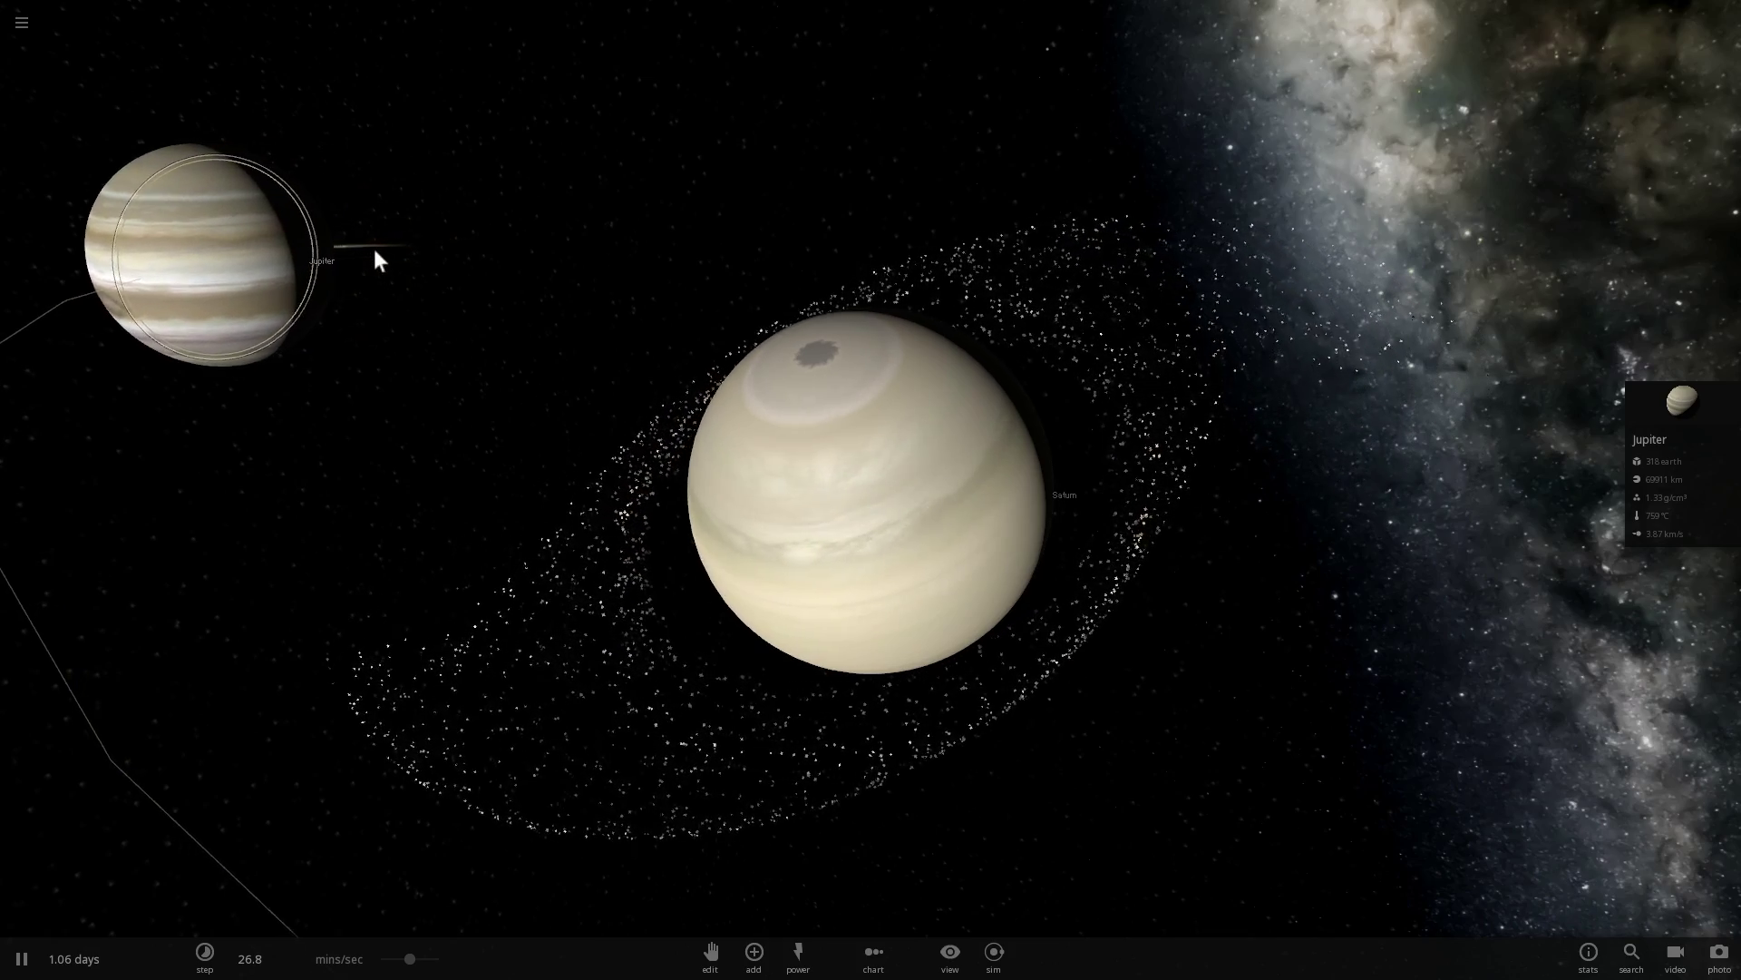
scroll(374, 250, down, 2)
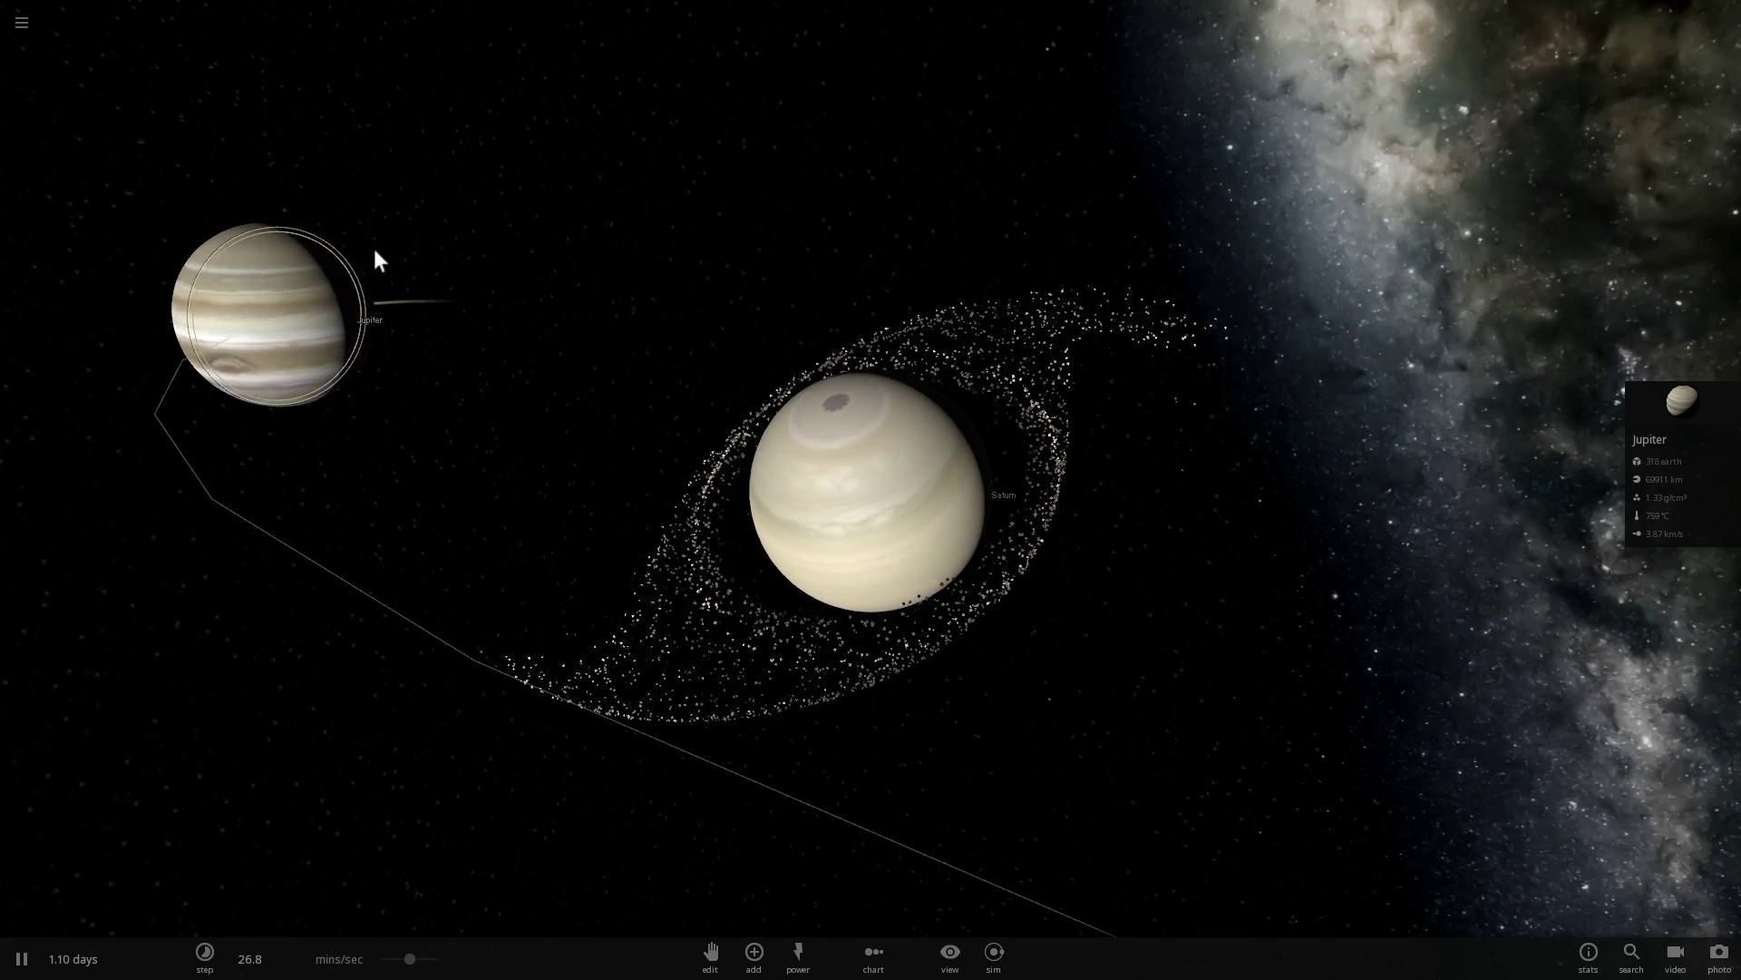
click(961, 521)
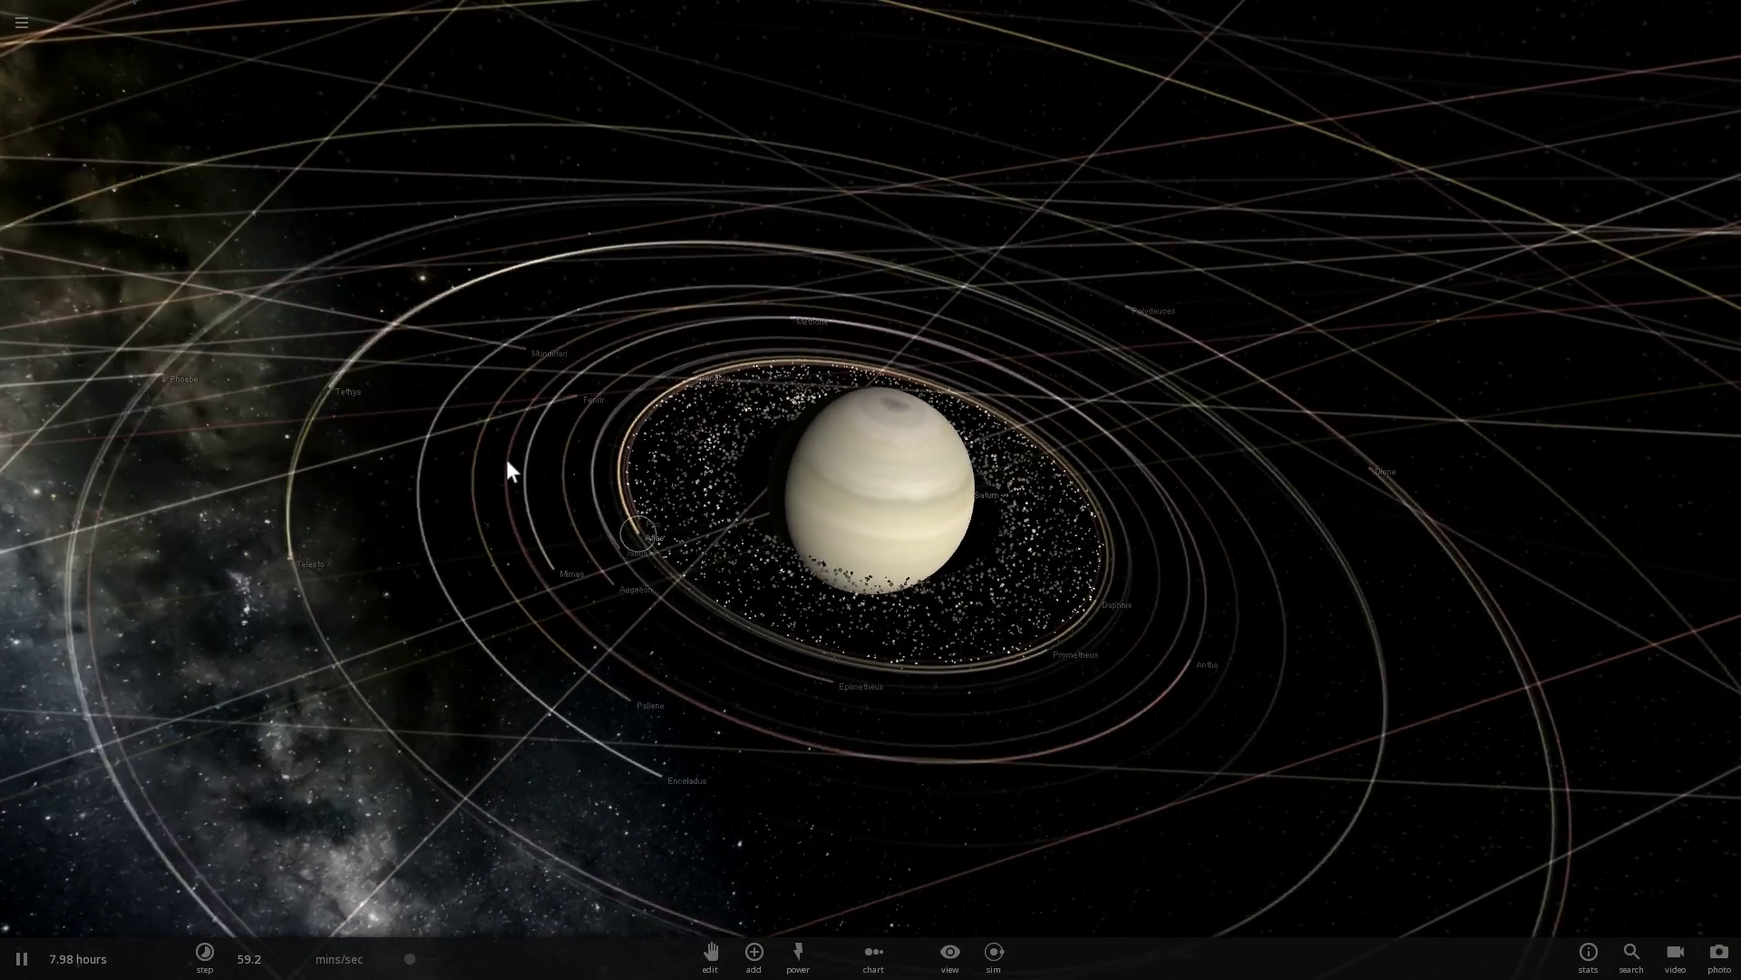
Focus on Titan in the Saturn moon system and open its full properties
scroll(507, 458, down, 10)
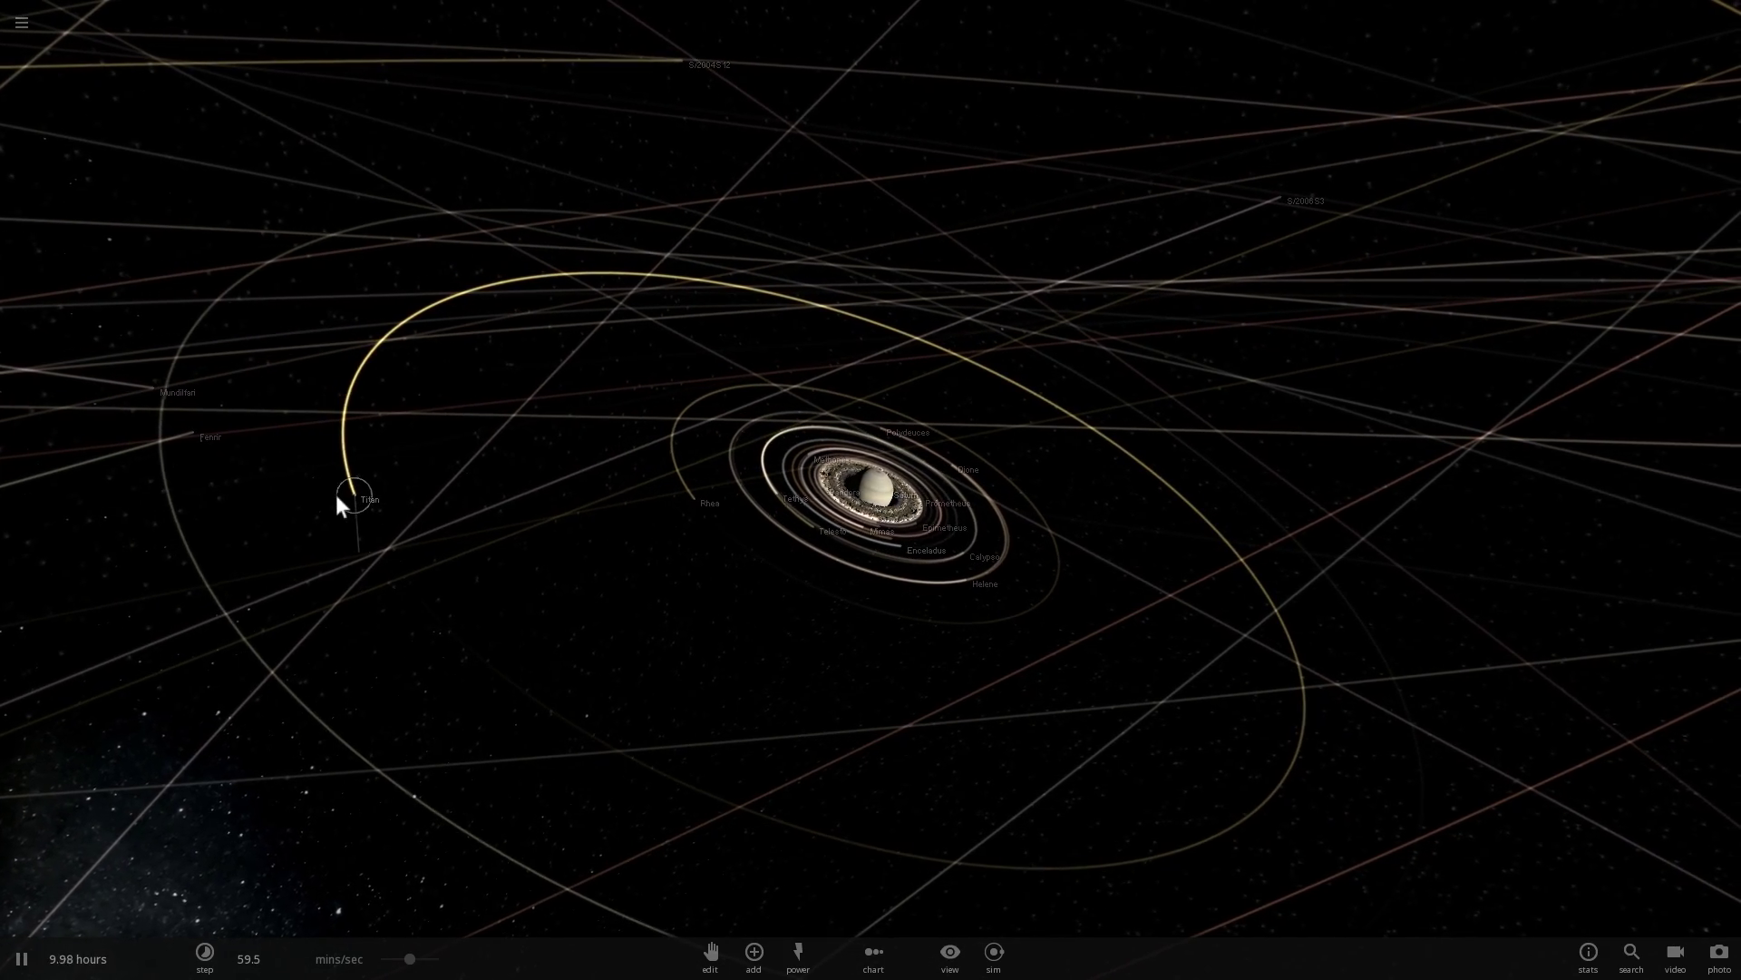
double_click(338, 499)
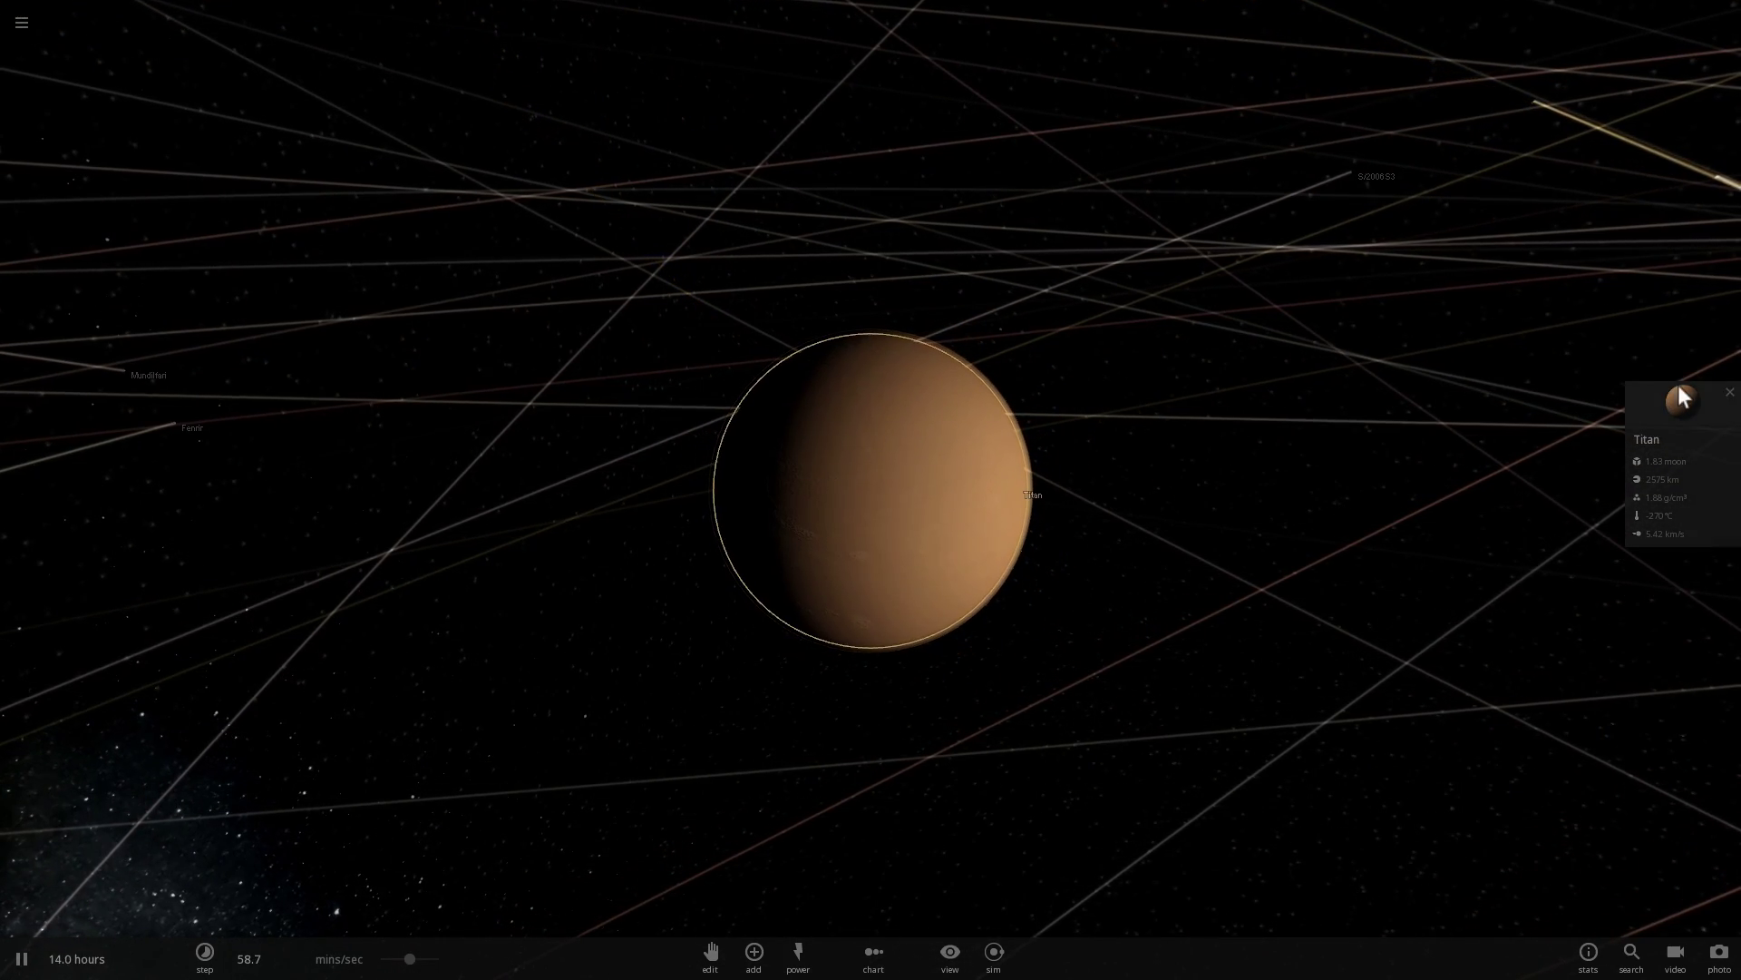
click(1679, 397)
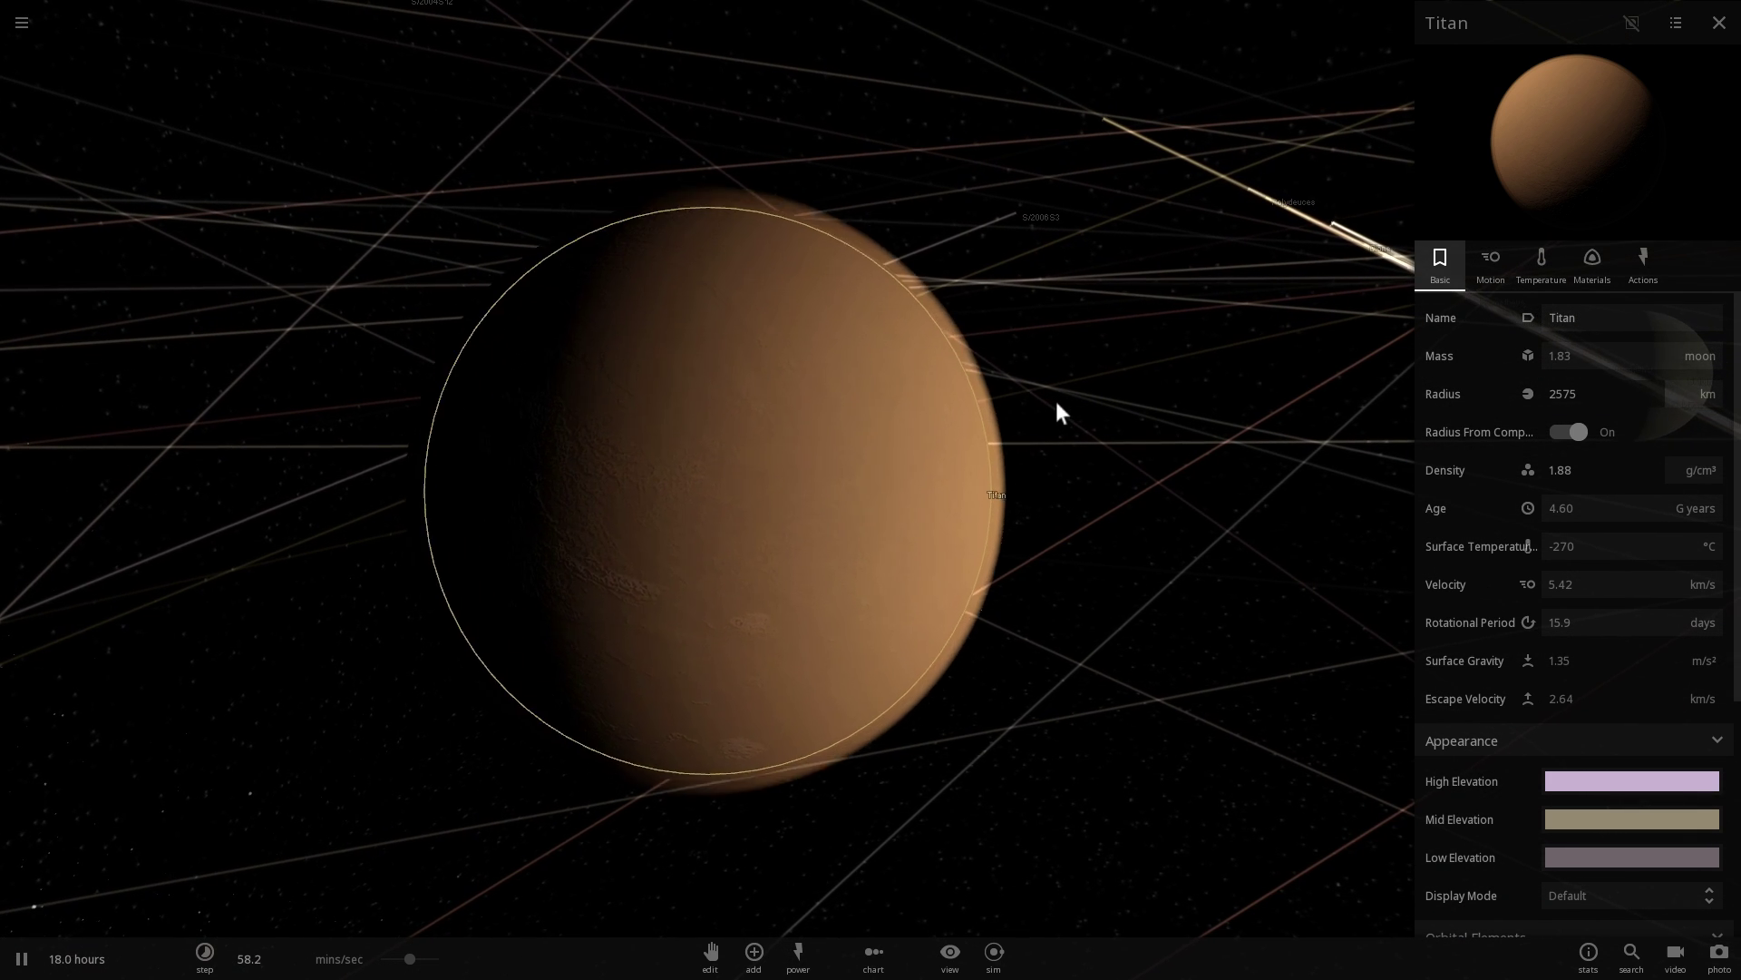
Choose the Moon from the addable moons and hold it over Titan to compare their sizes
click(746, 963)
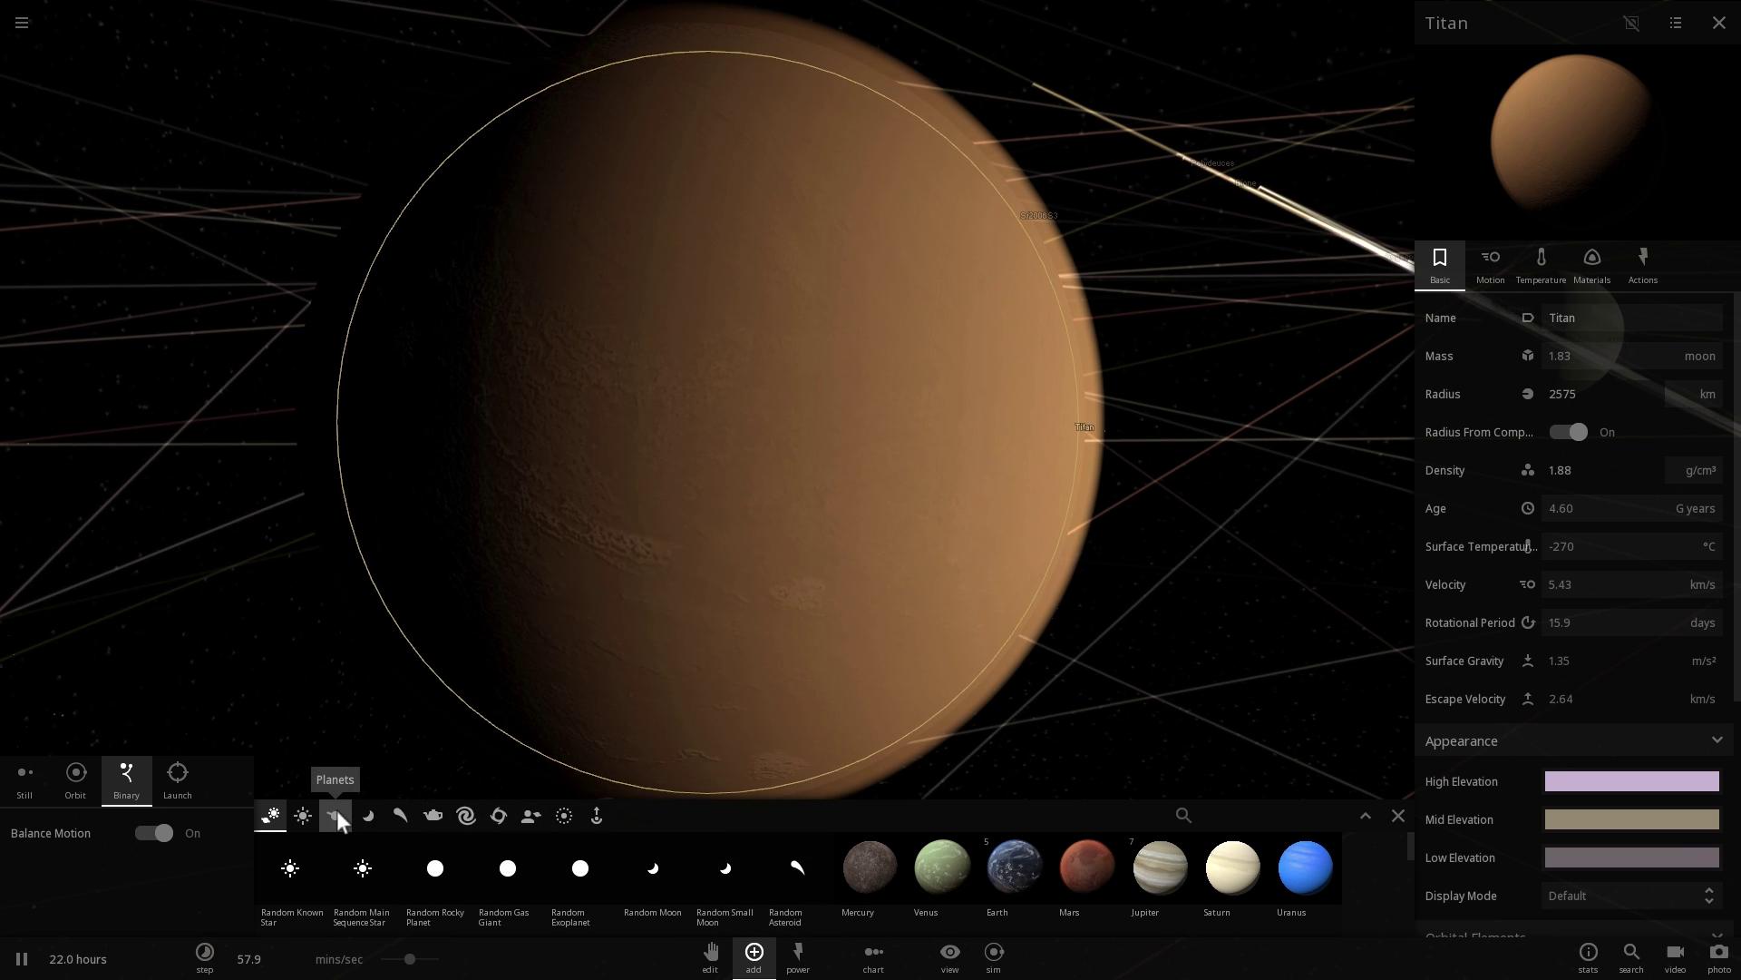
click(366, 816)
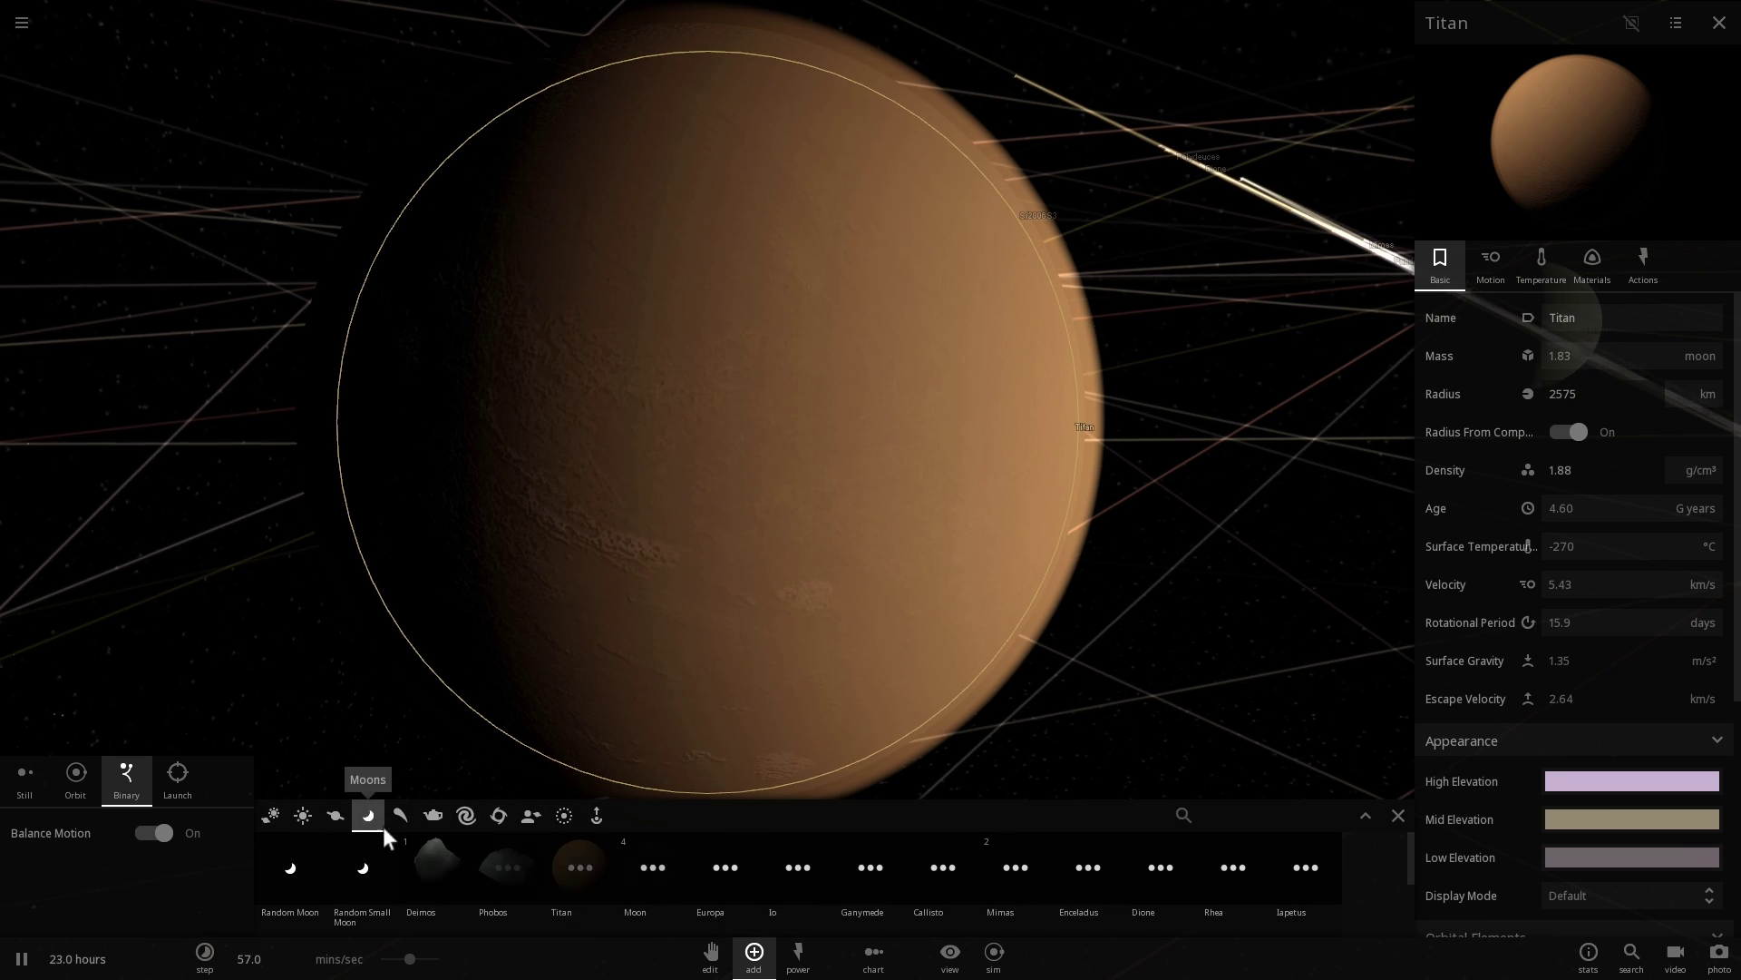
click(635, 863)
click(741, 401)
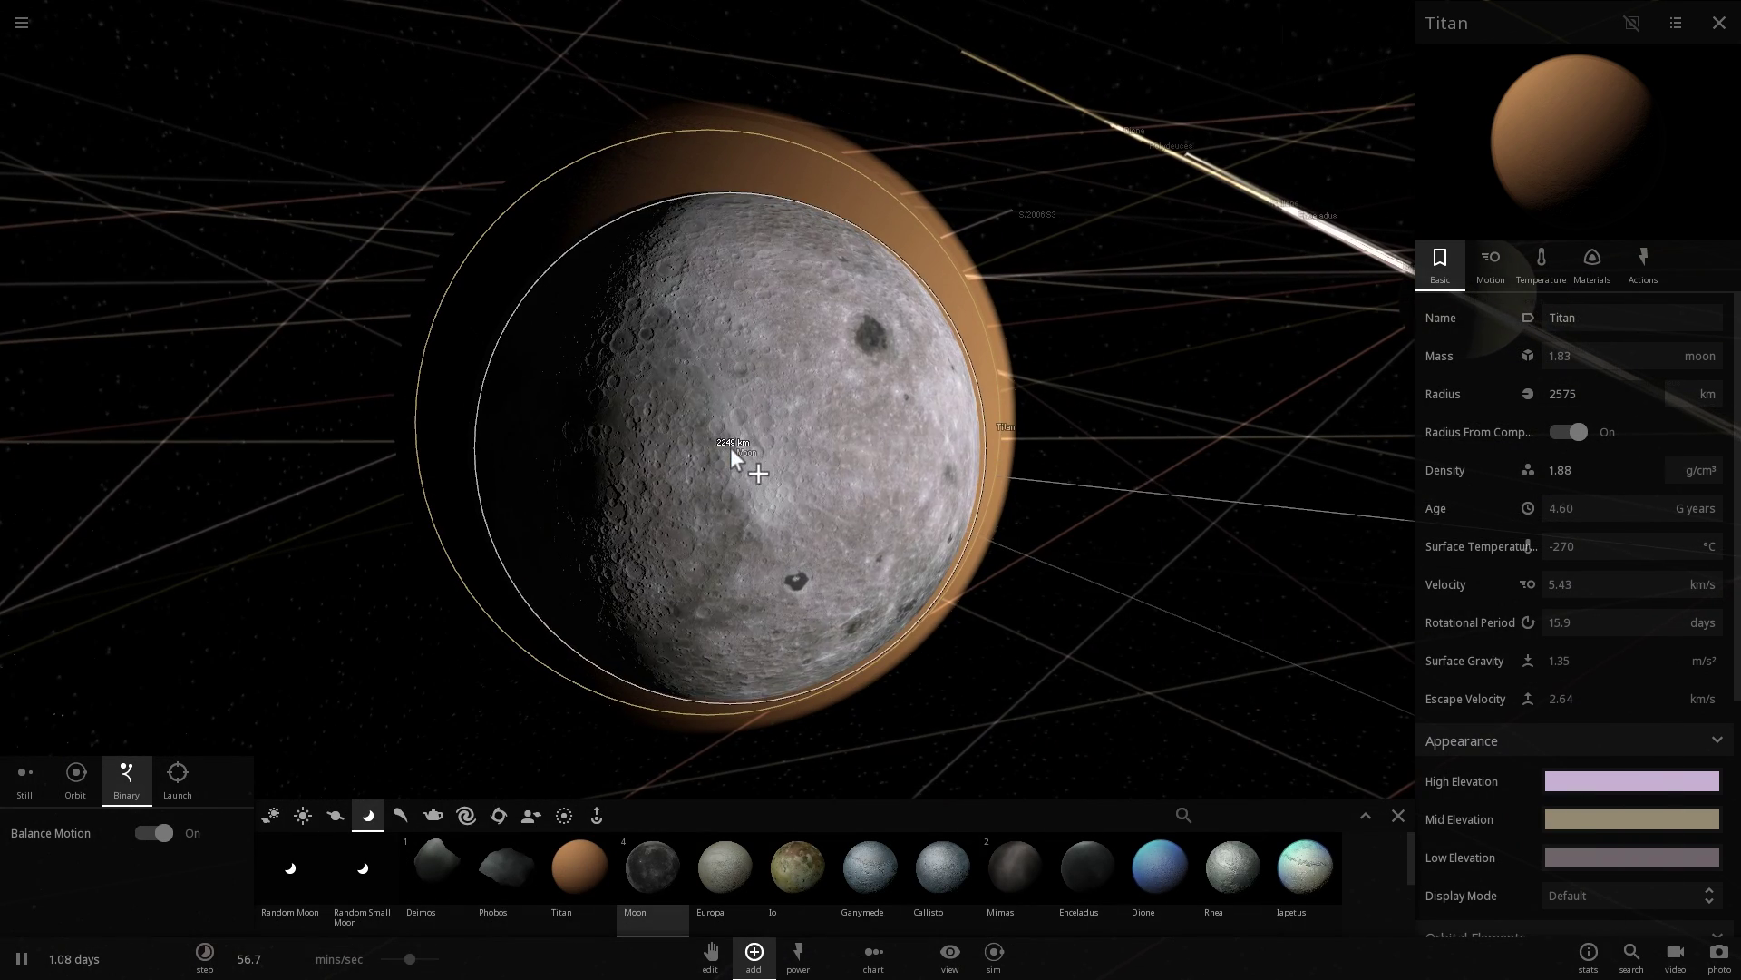
scroll(1014, 428, down, 8)
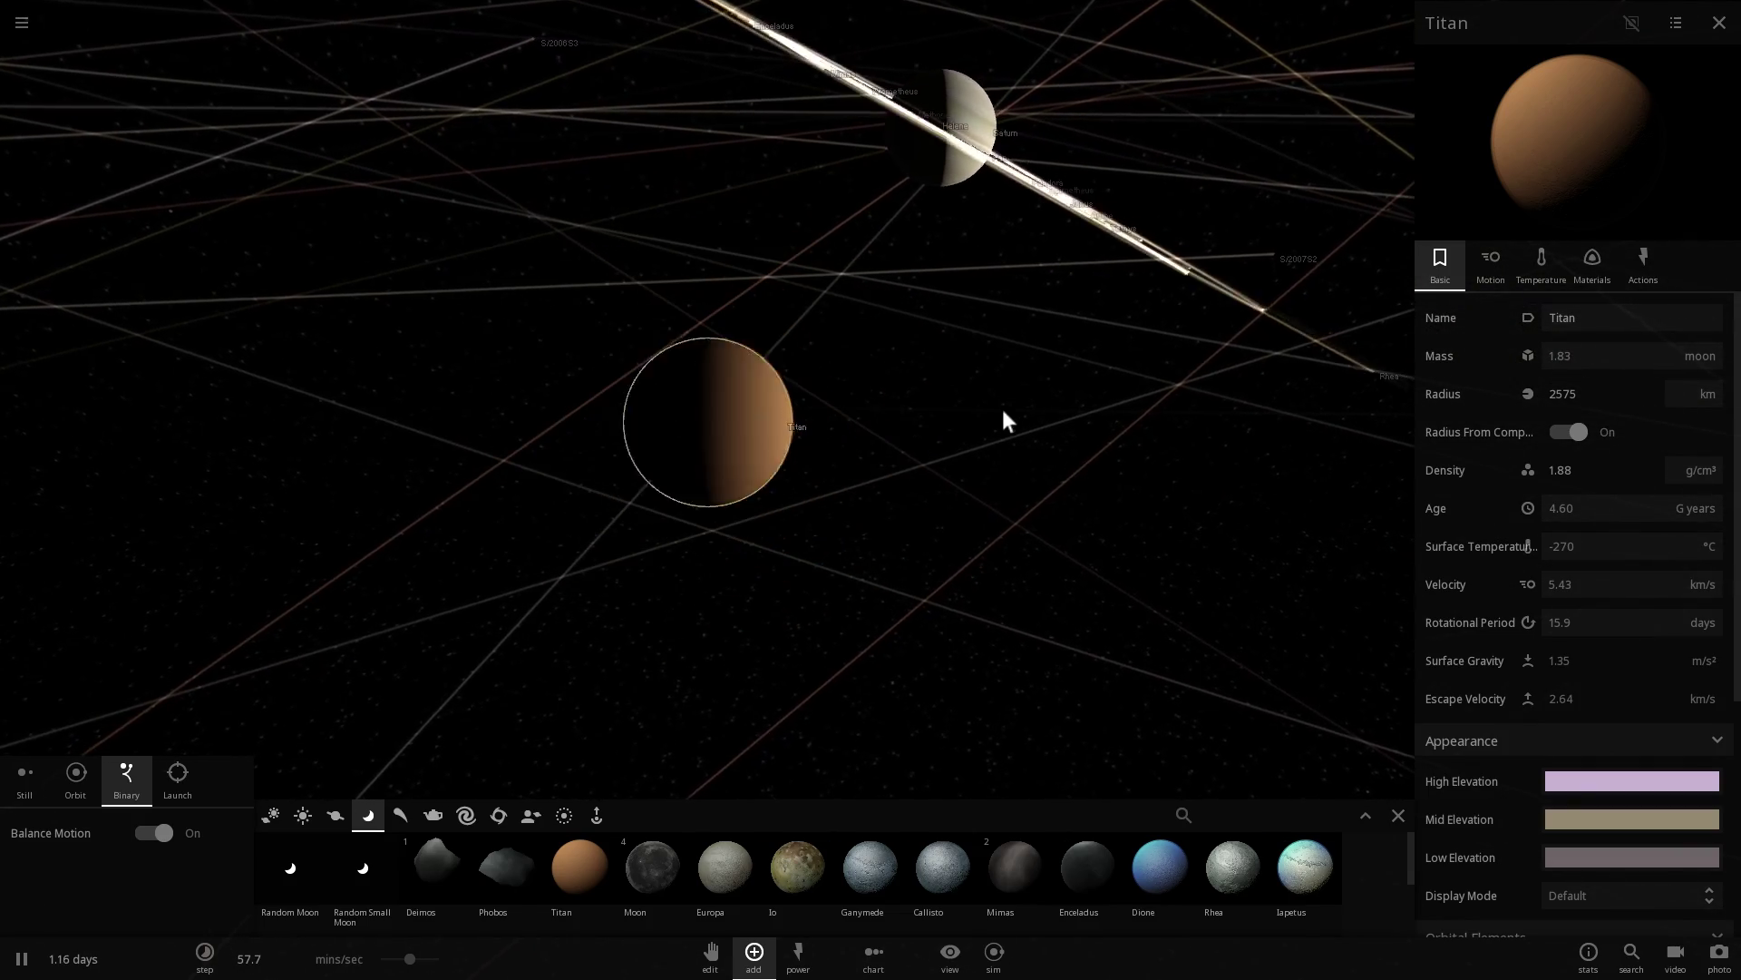
Open the Jupiter & Moons simulation and view Jupiter with its surrounding moon orbits
click(25, 25)
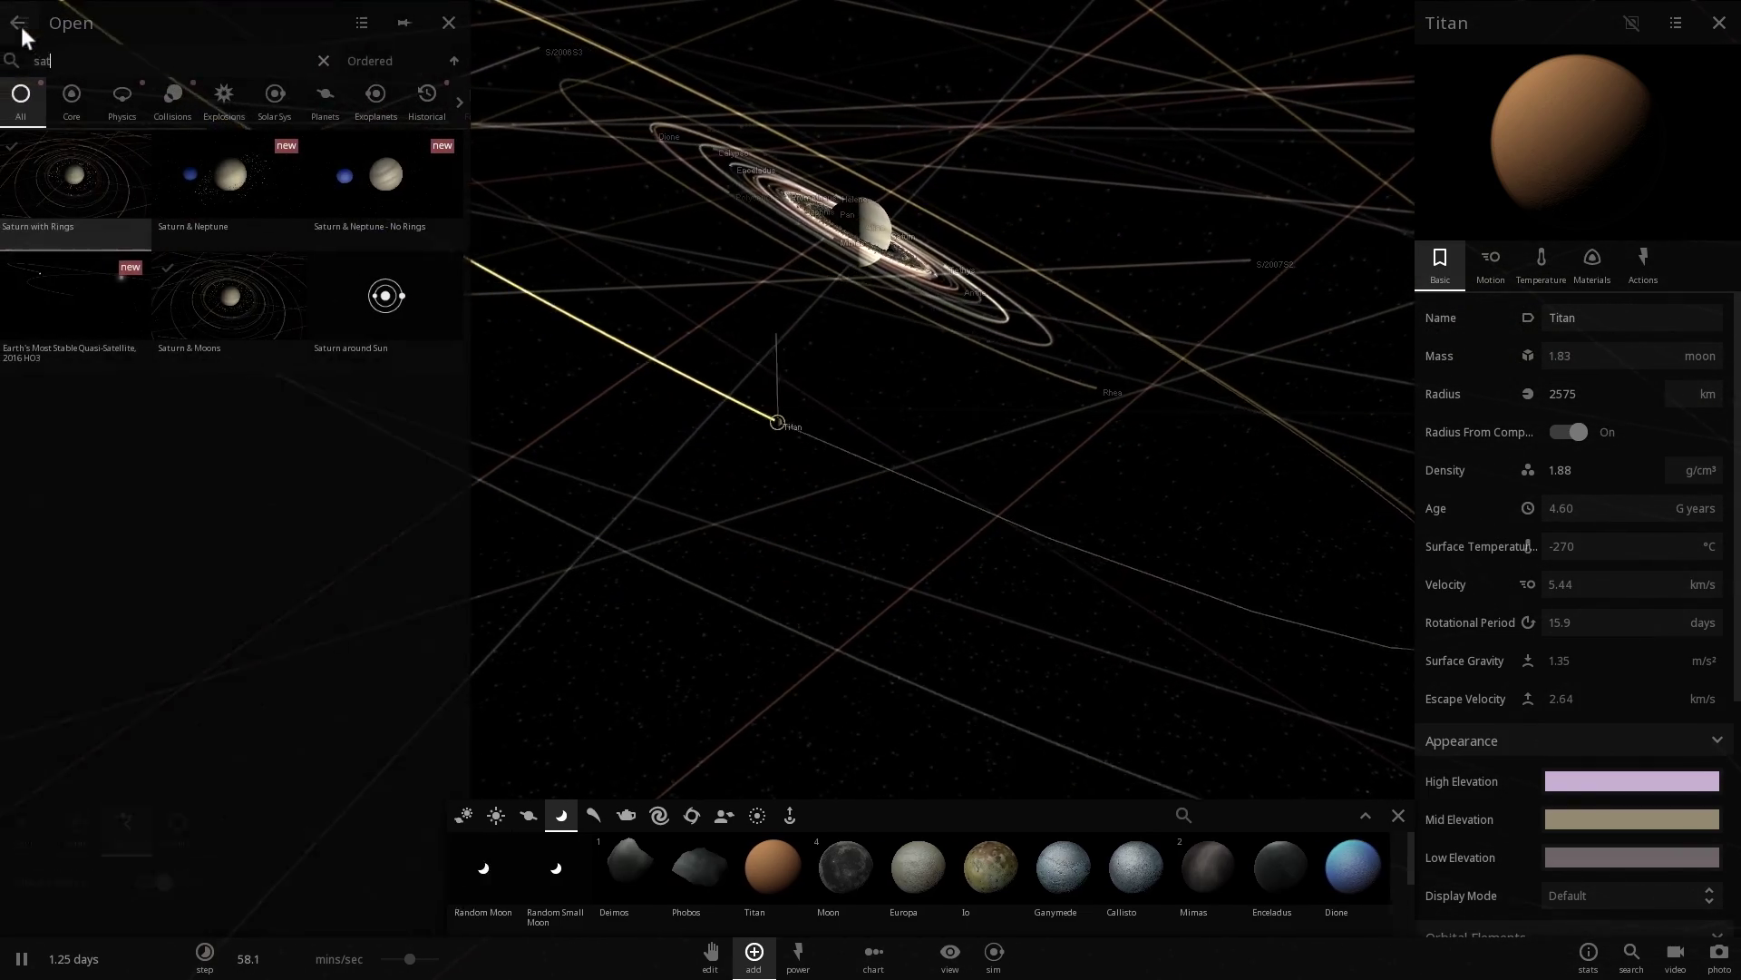
click(58, 151)
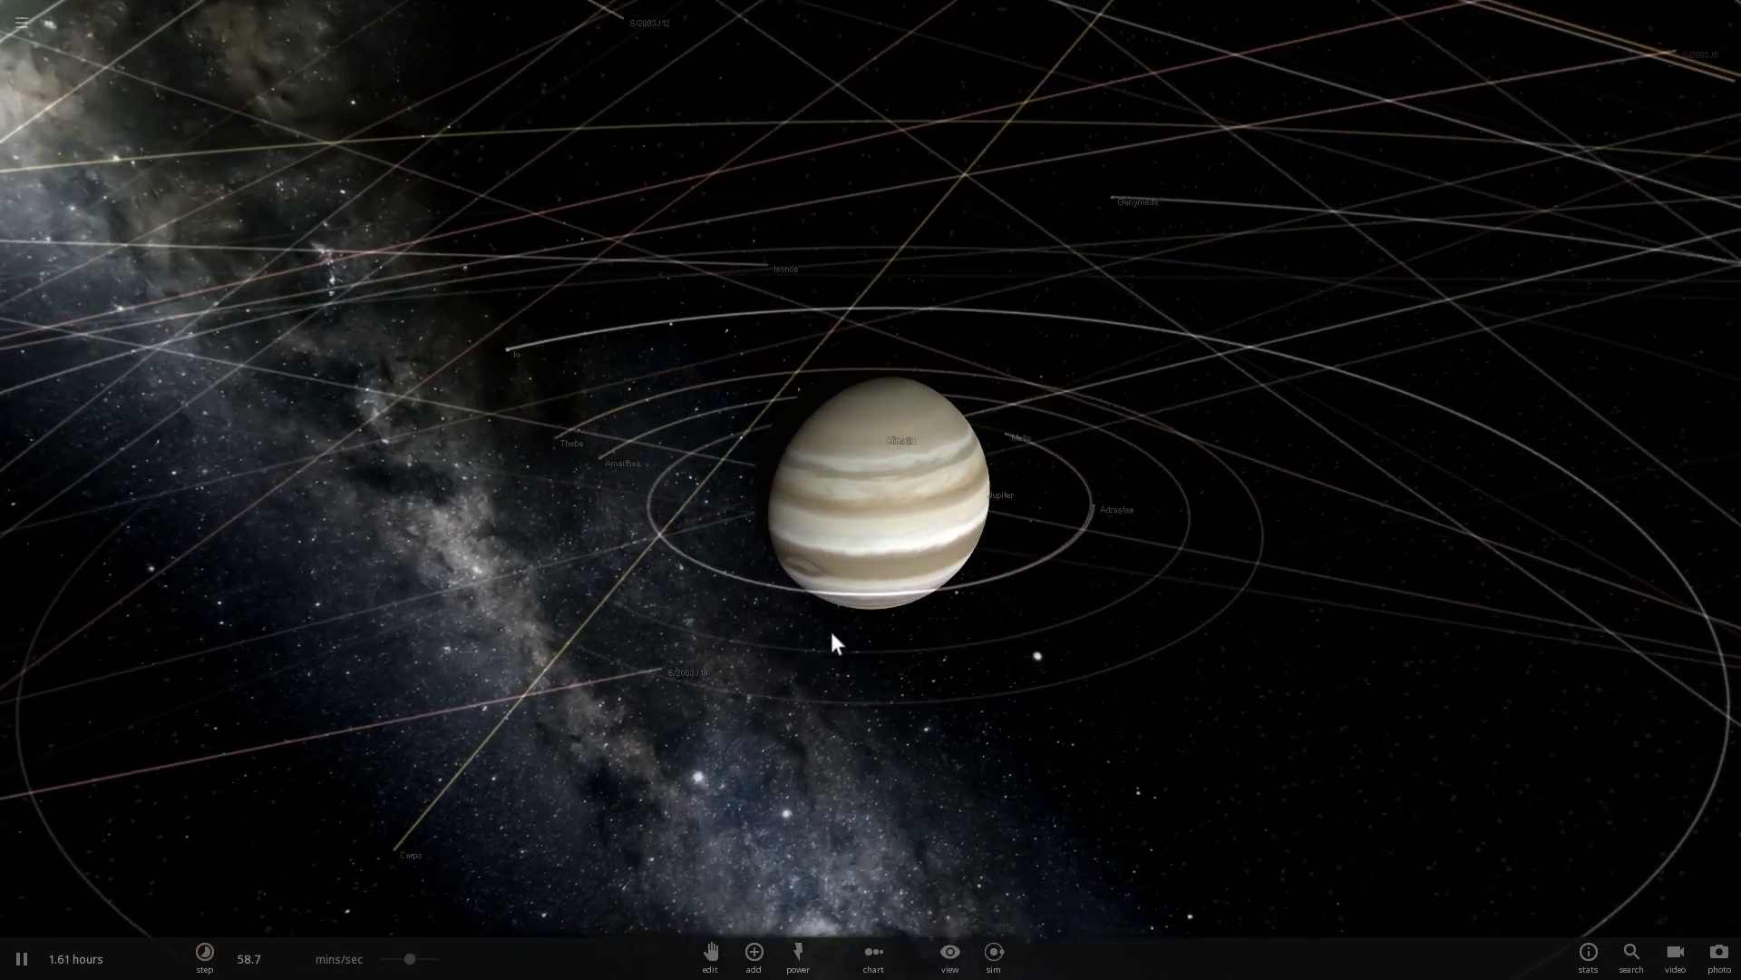
drag(829, 628, 657, 577)
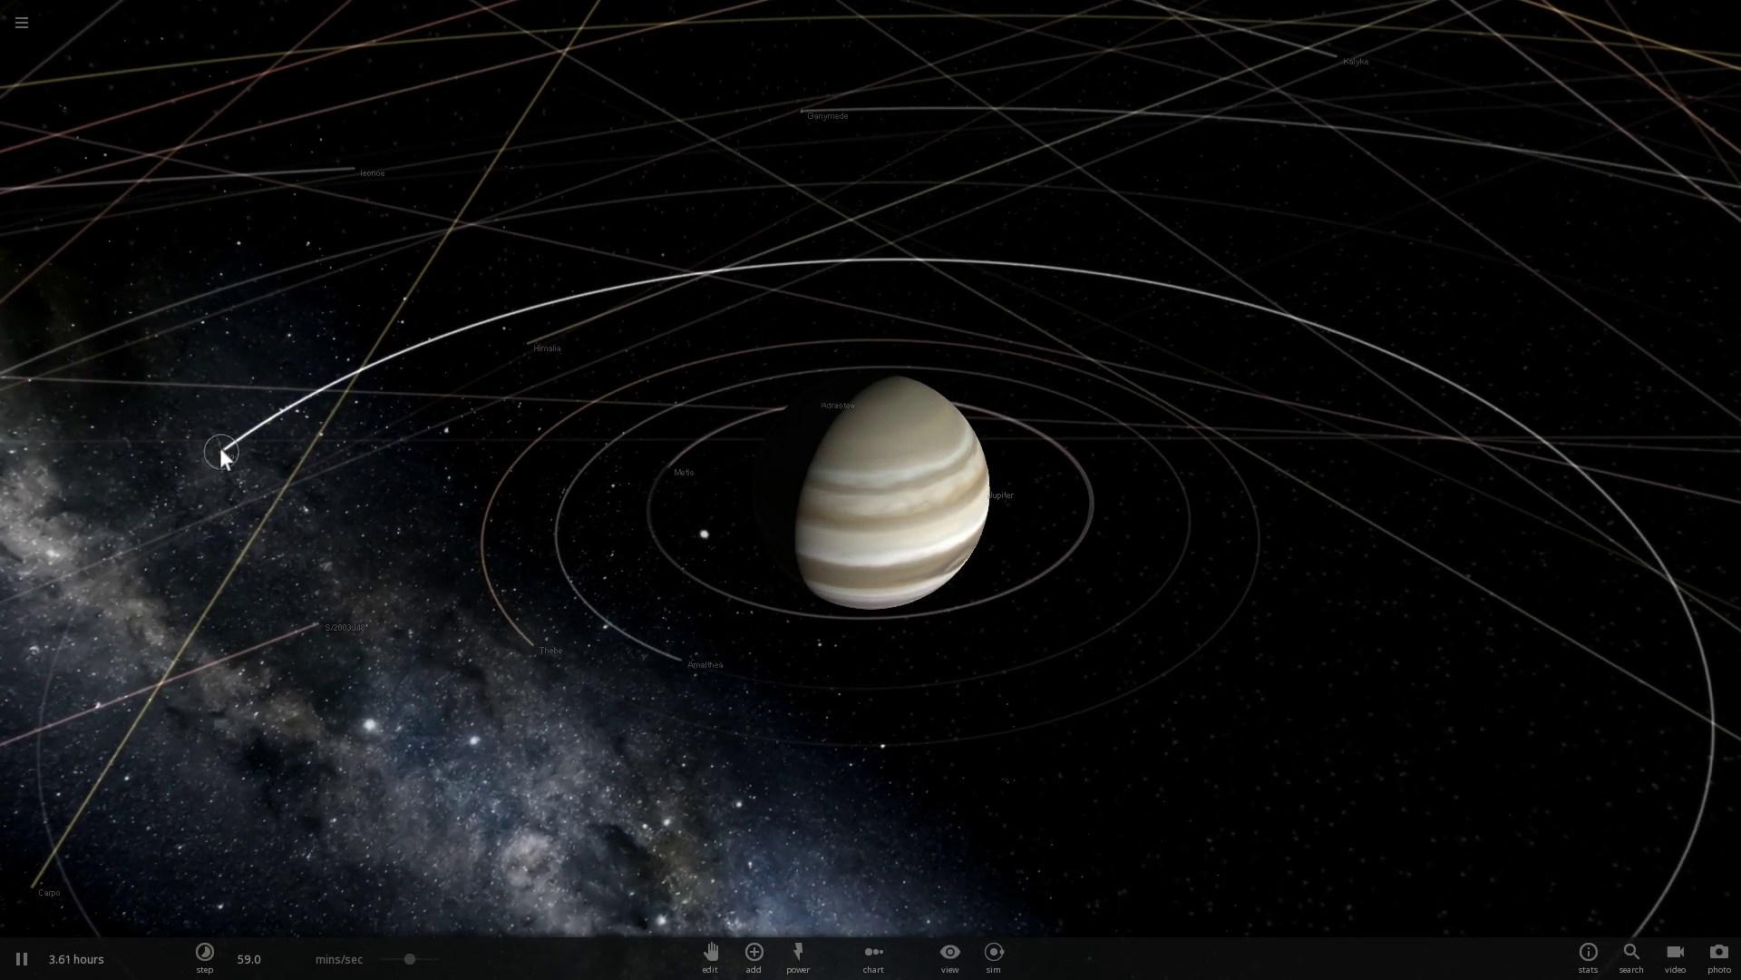
Inspect the properties of Io, Europa, Ganymede and Callisto one after another, along with their orbits around Jupiter
double_click(222, 450)
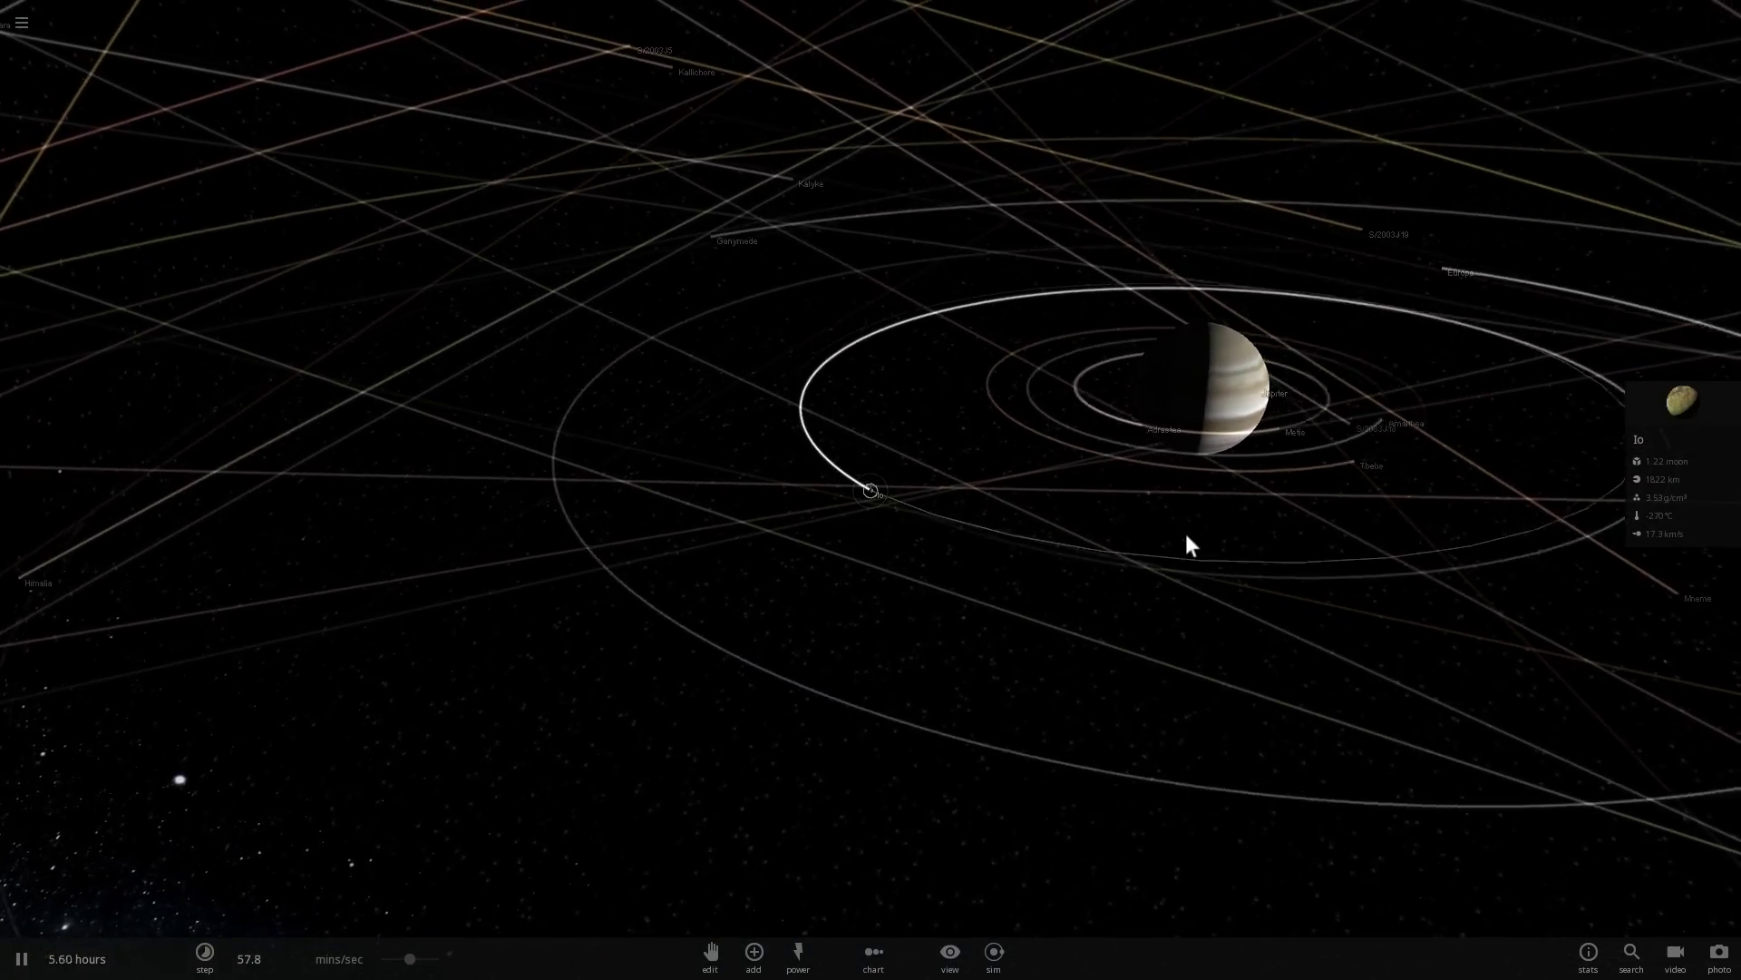
click(1641, 415)
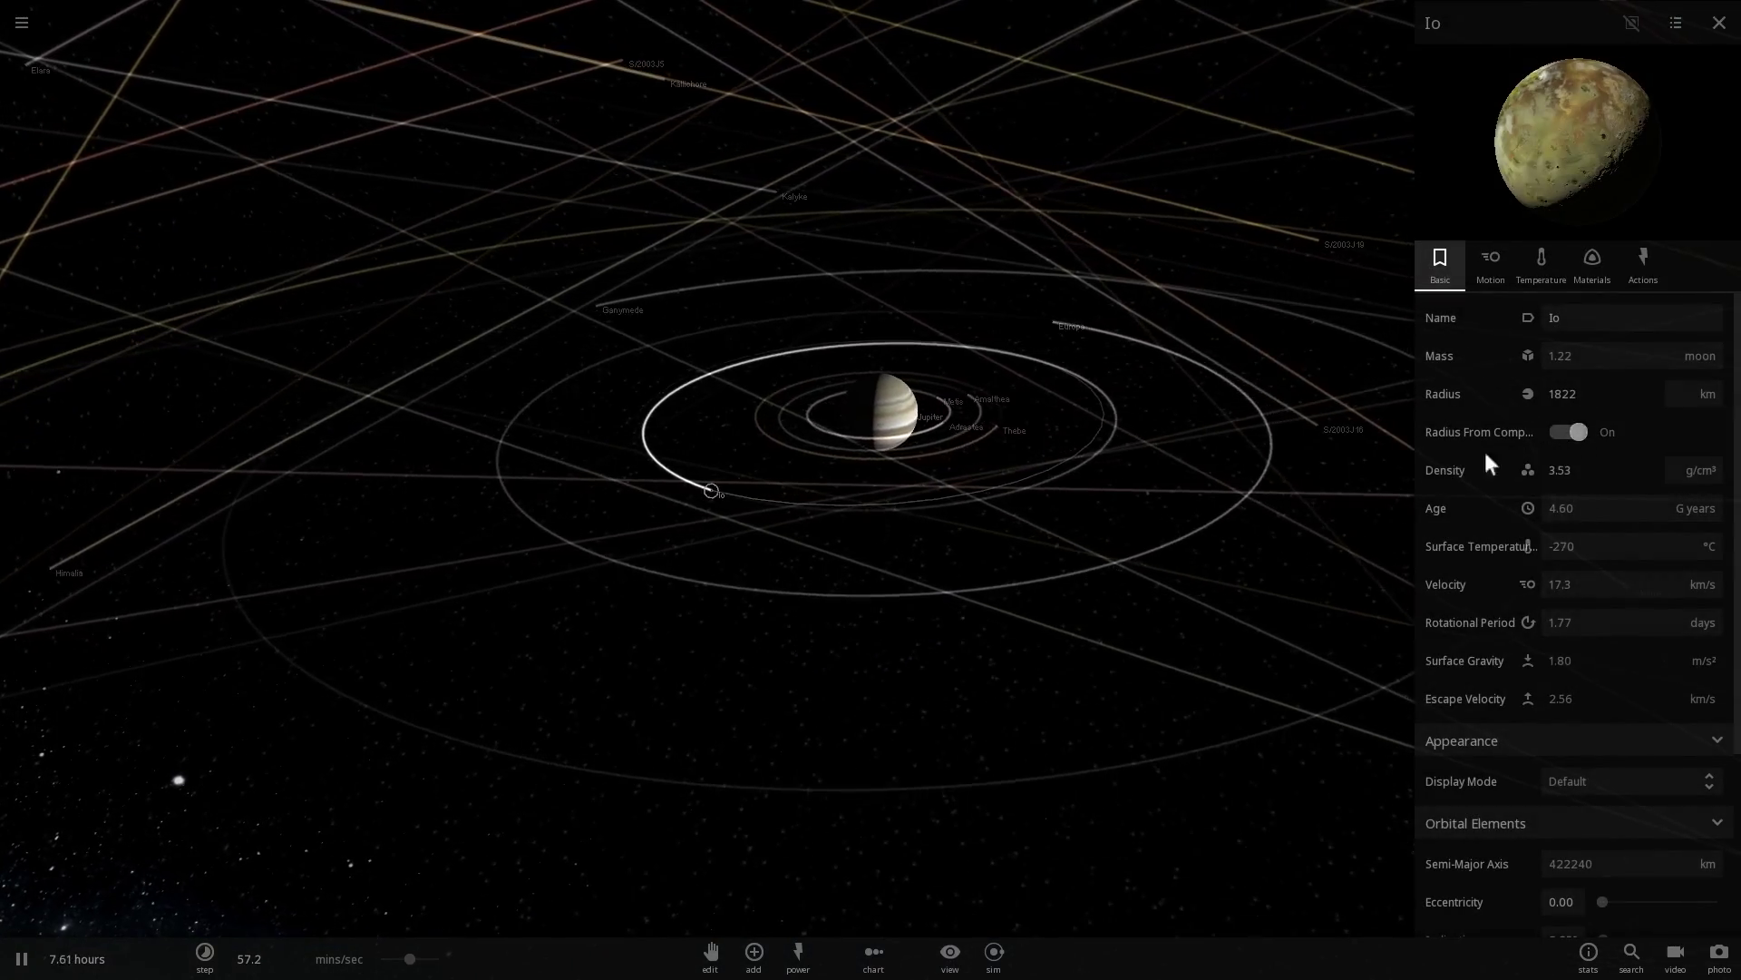
drag(1111, 549, 1010, 294)
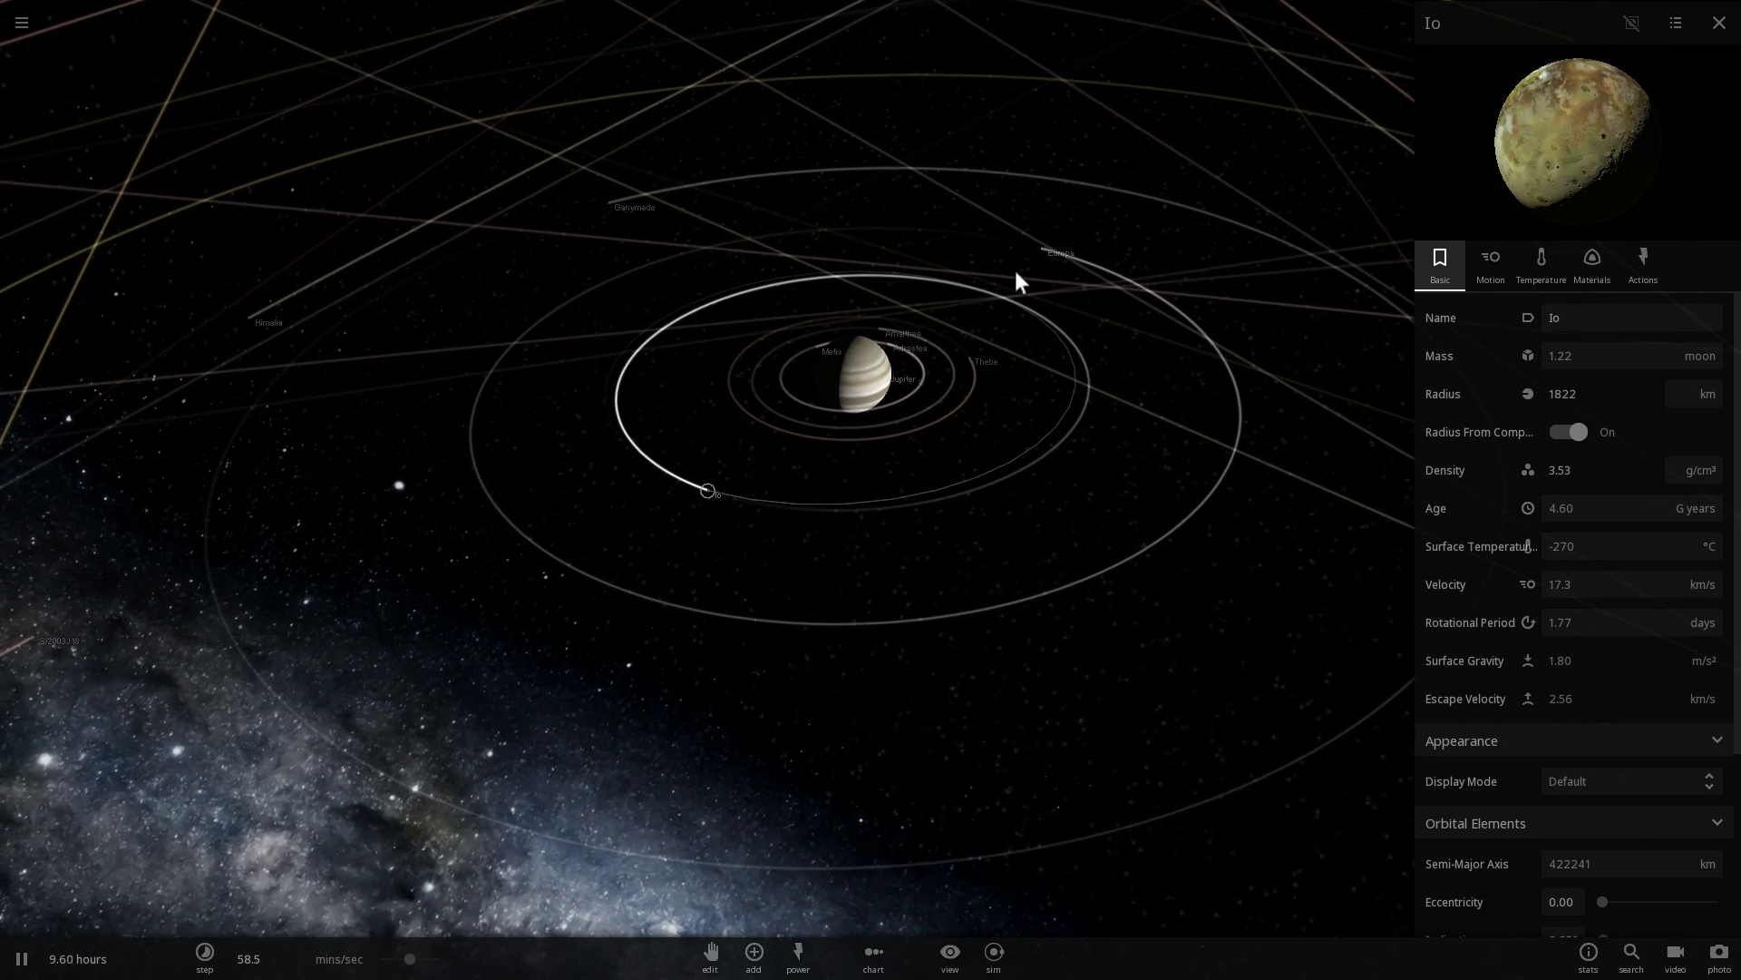
click(972, 234)
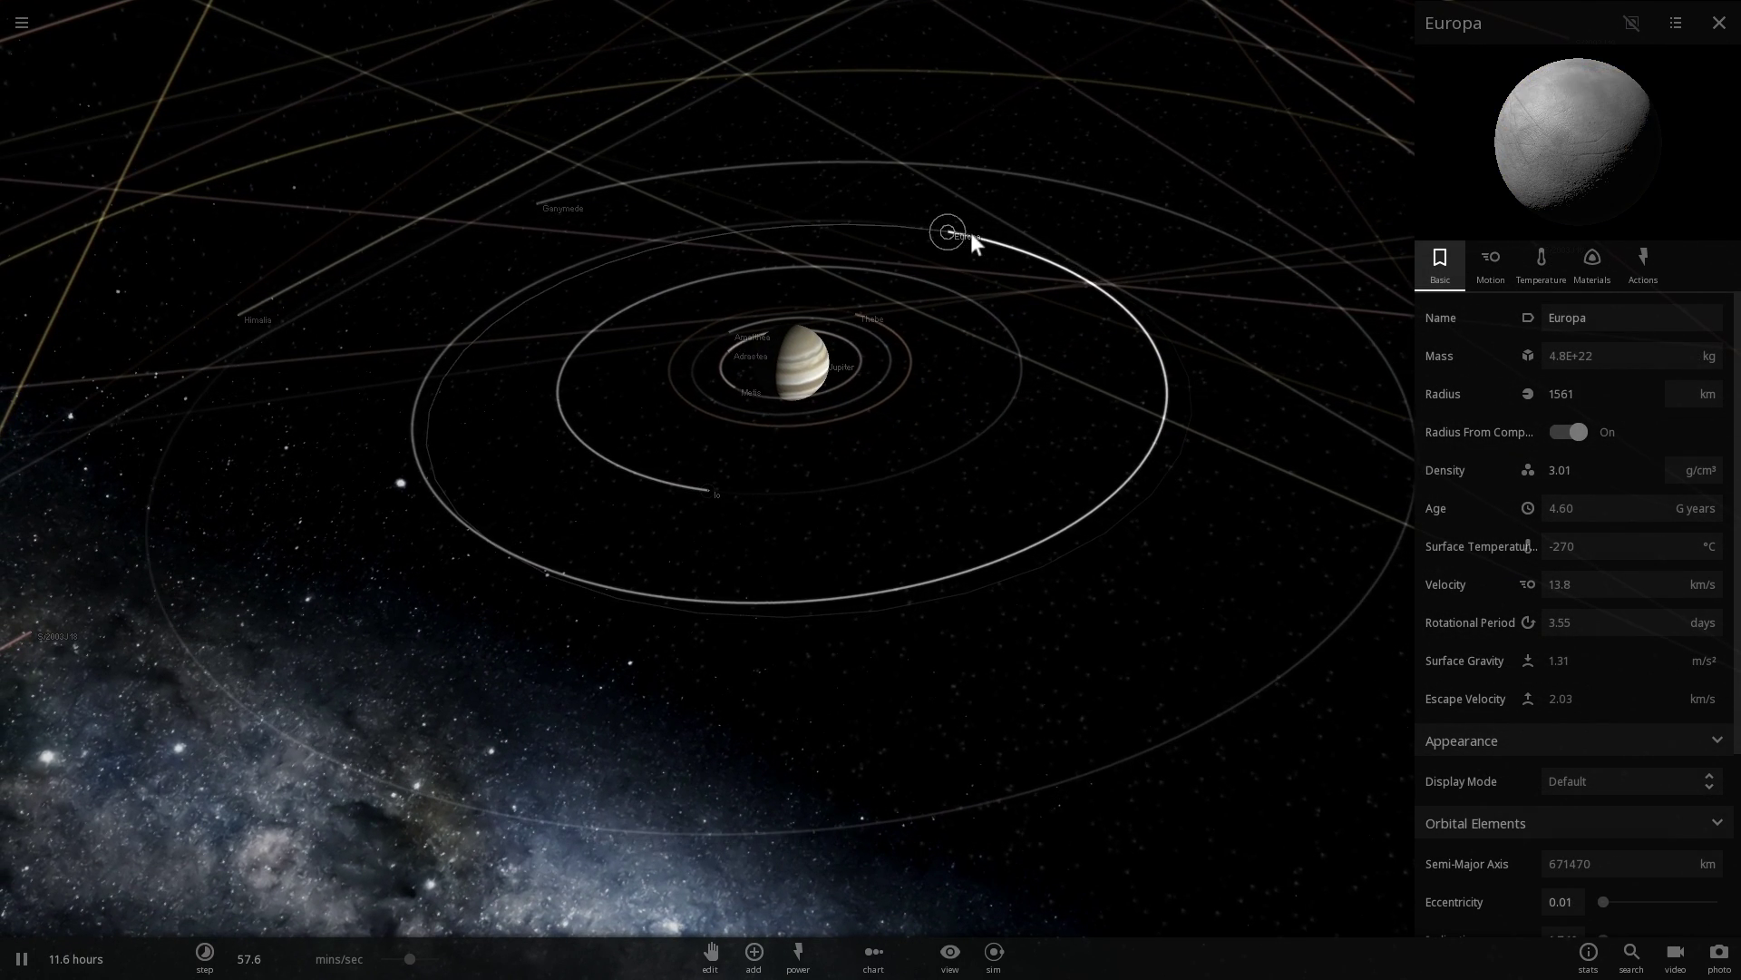
click(439, 218)
scroll(462, 263, down, 5)
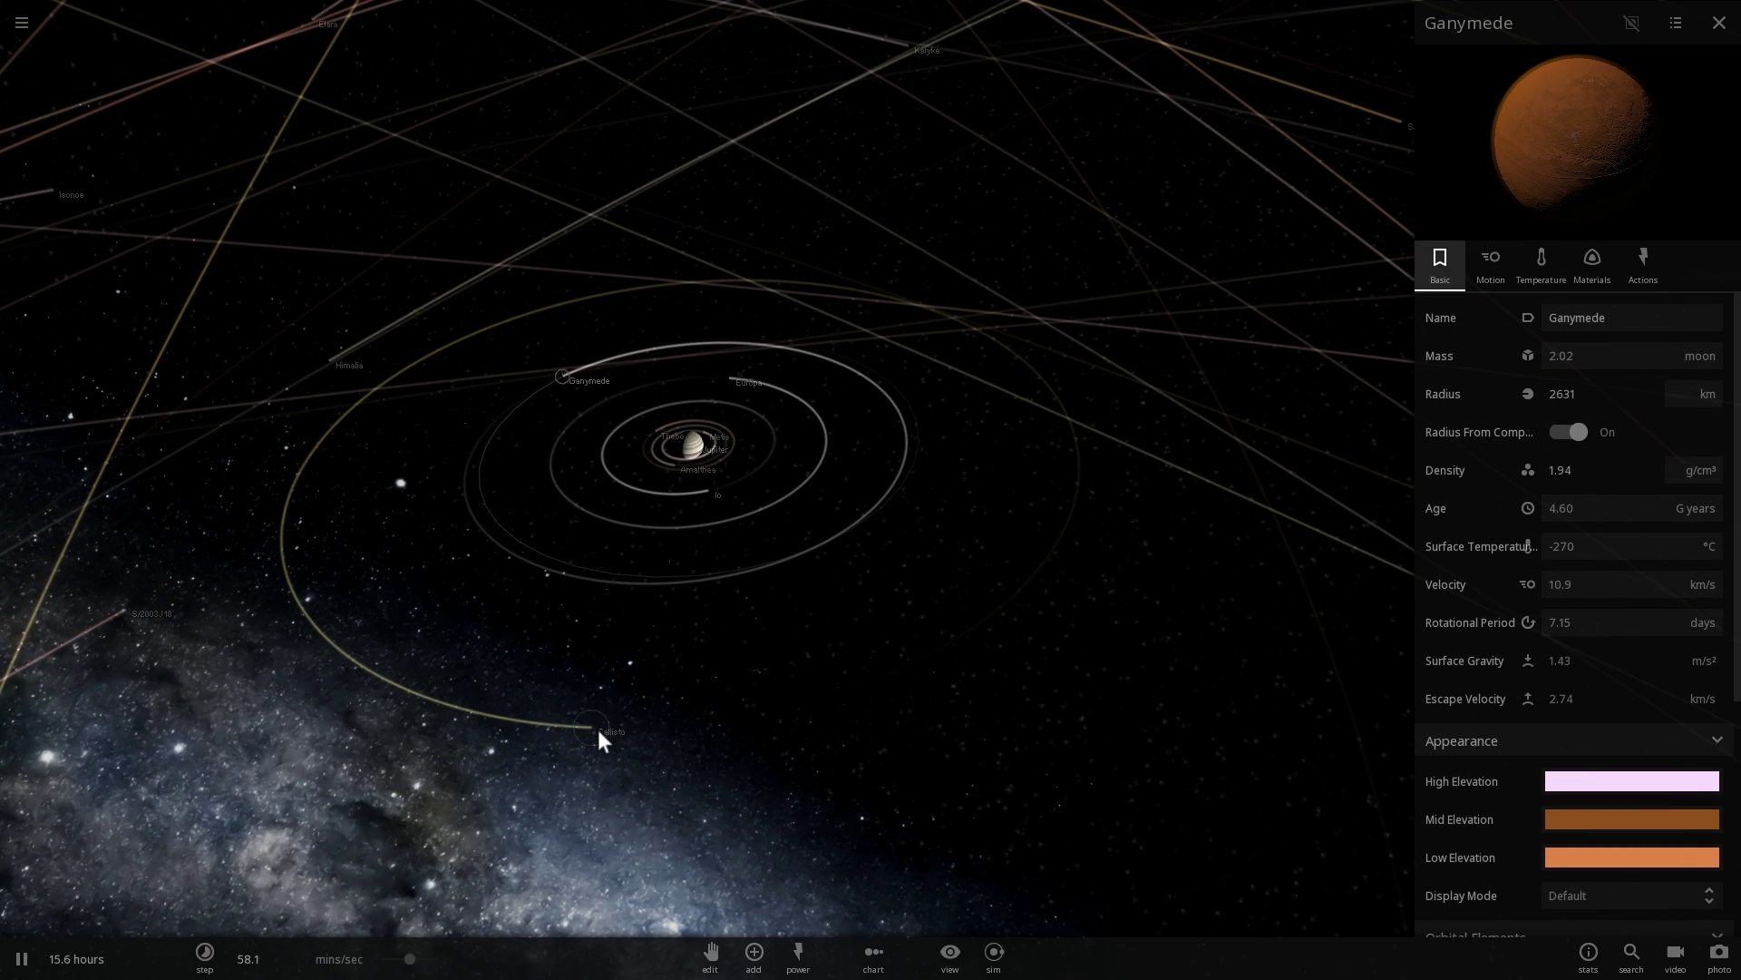
click(598, 736)
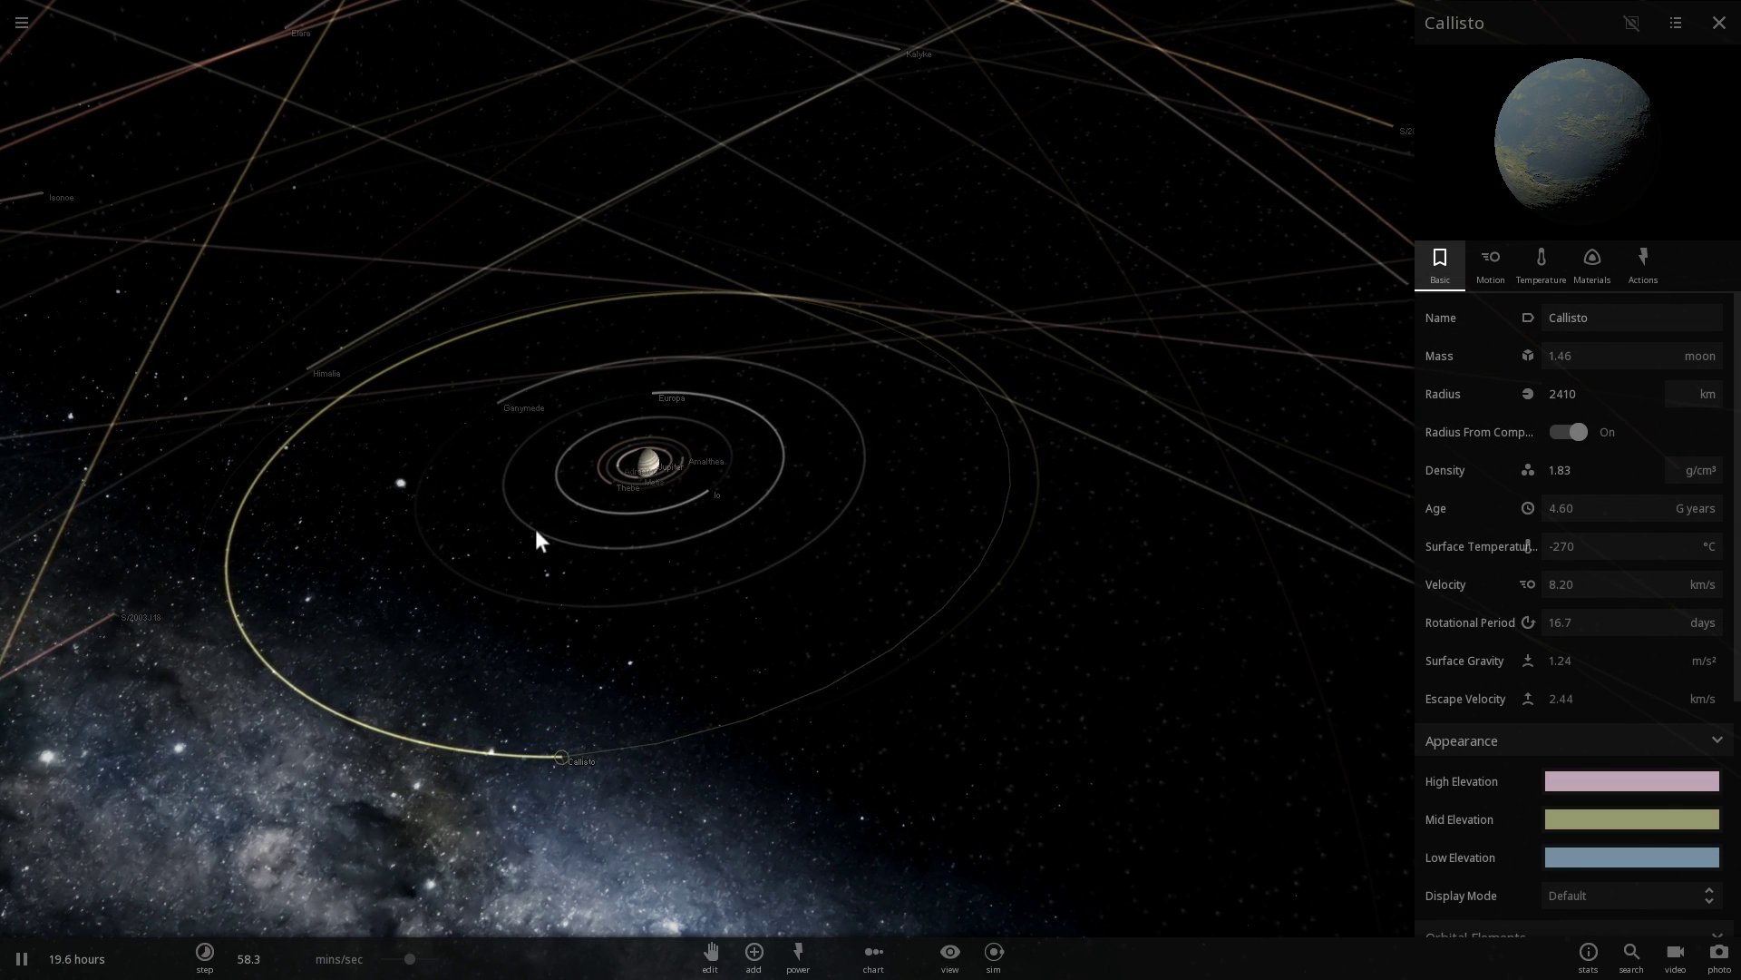
drag(537, 535, 525, 492)
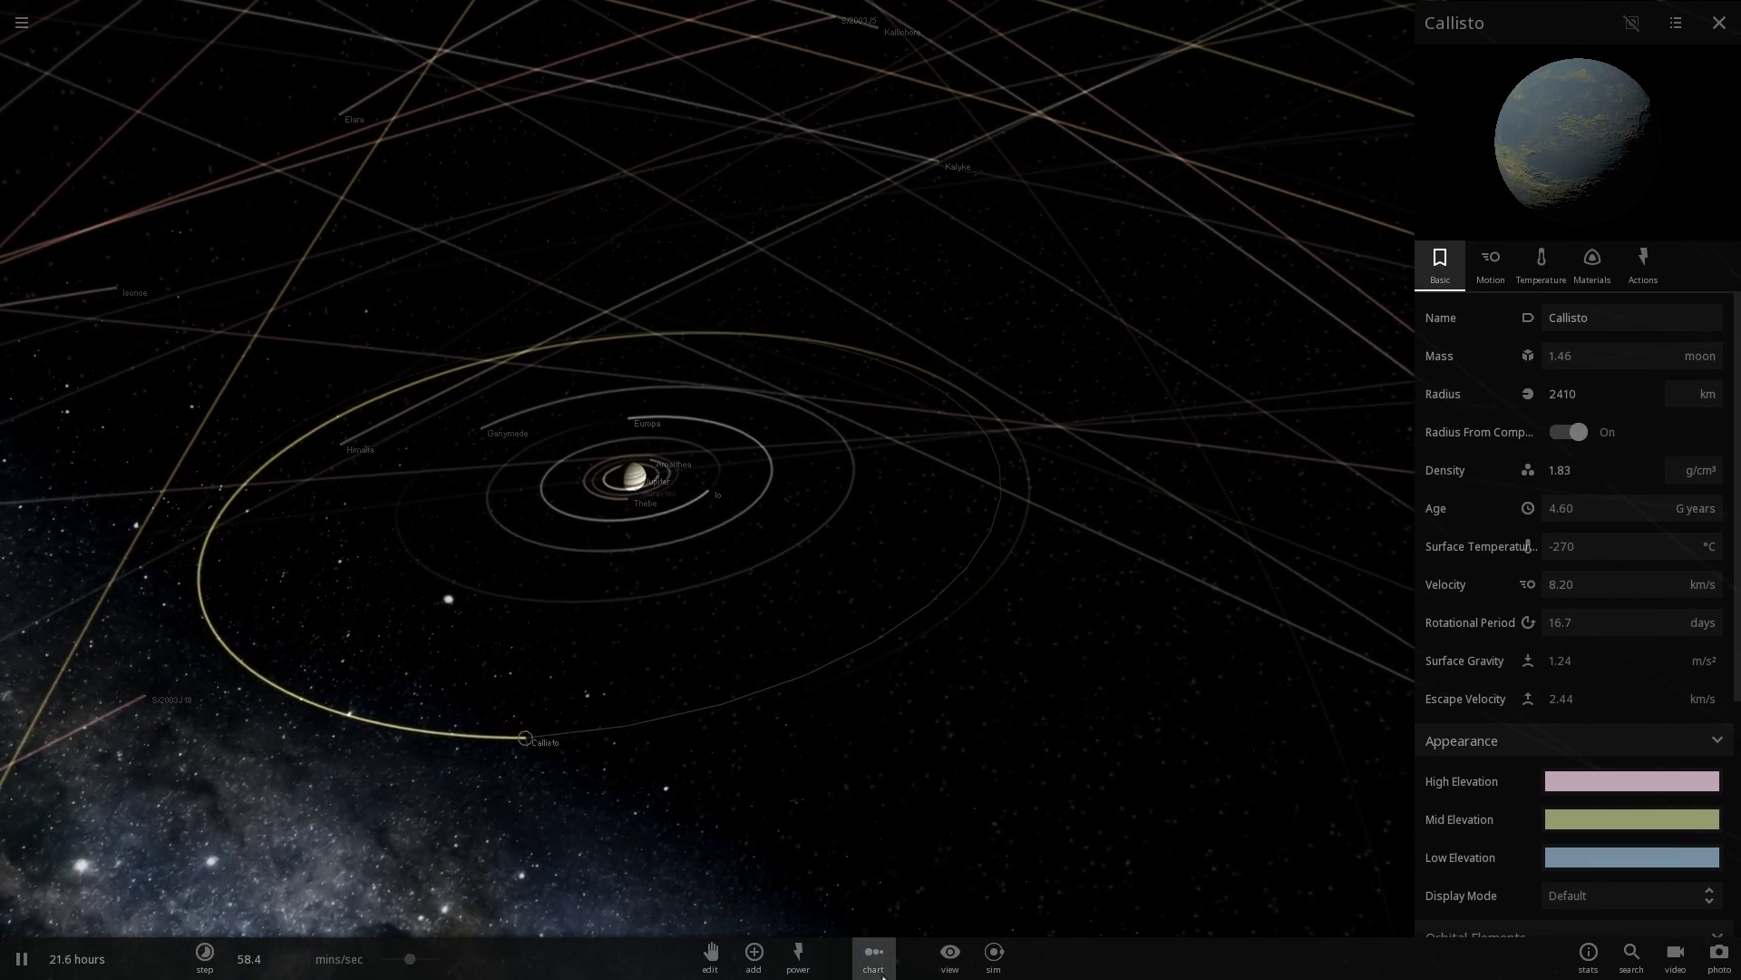
Line up Jupiter and its moons in chart mode and compare Europa and Himalia with the other bodies
click(880, 970)
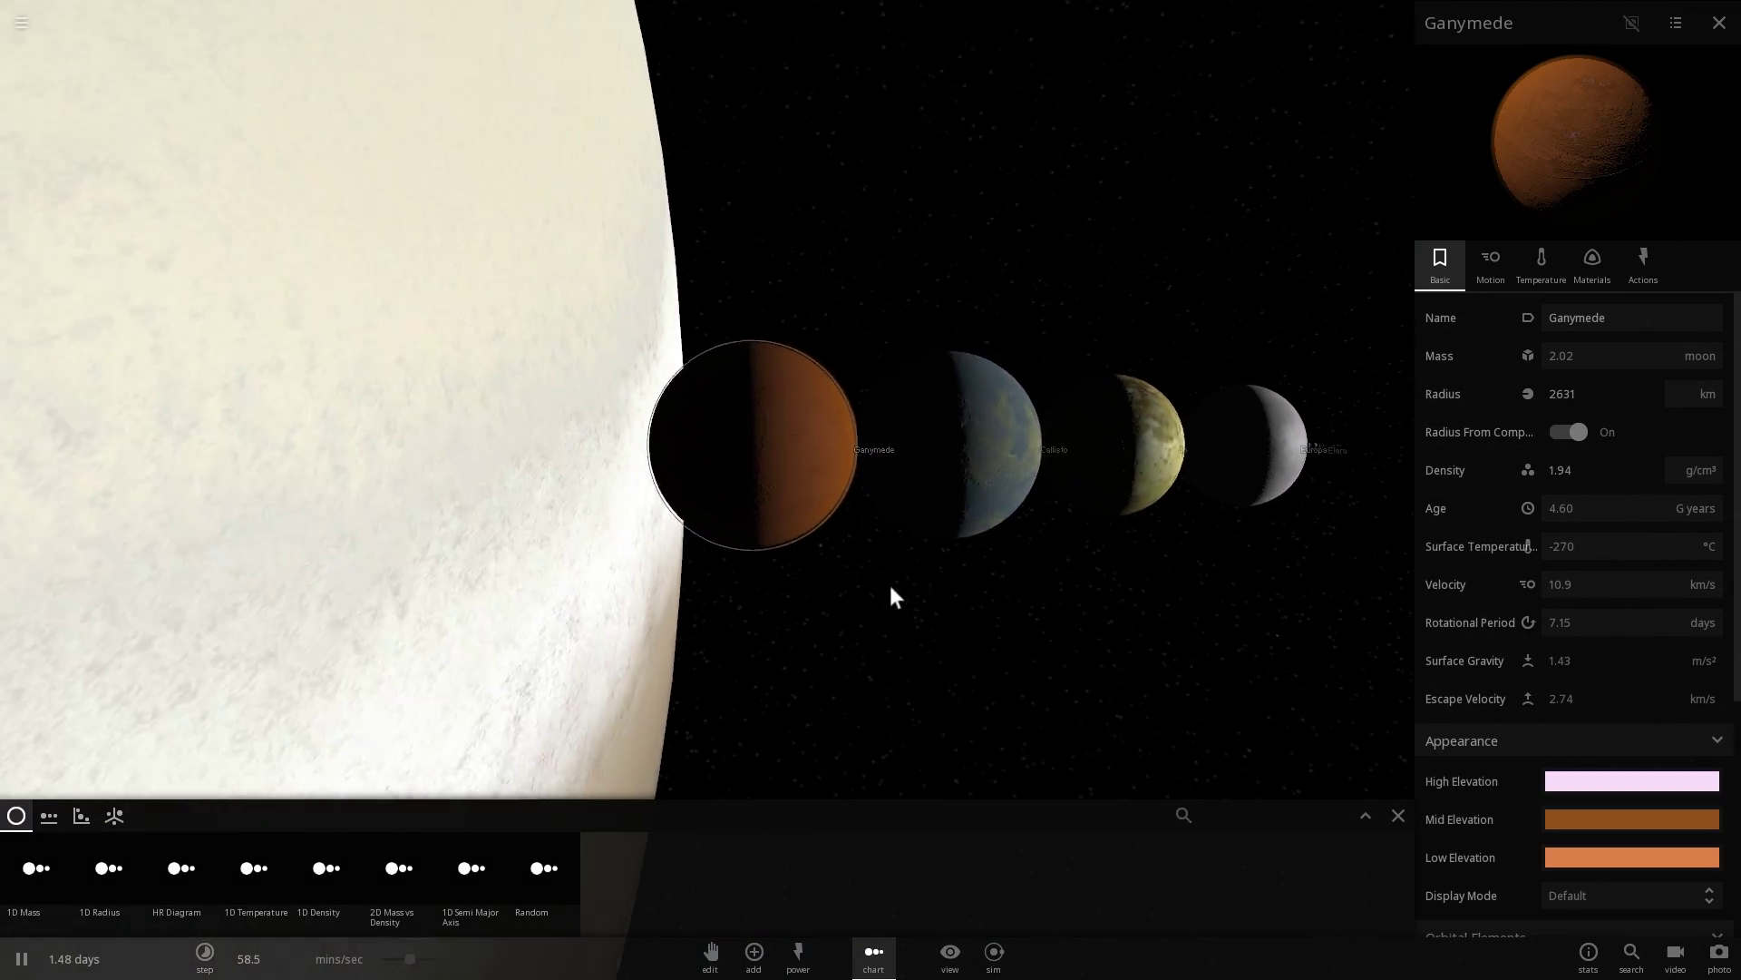
click(1251, 483)
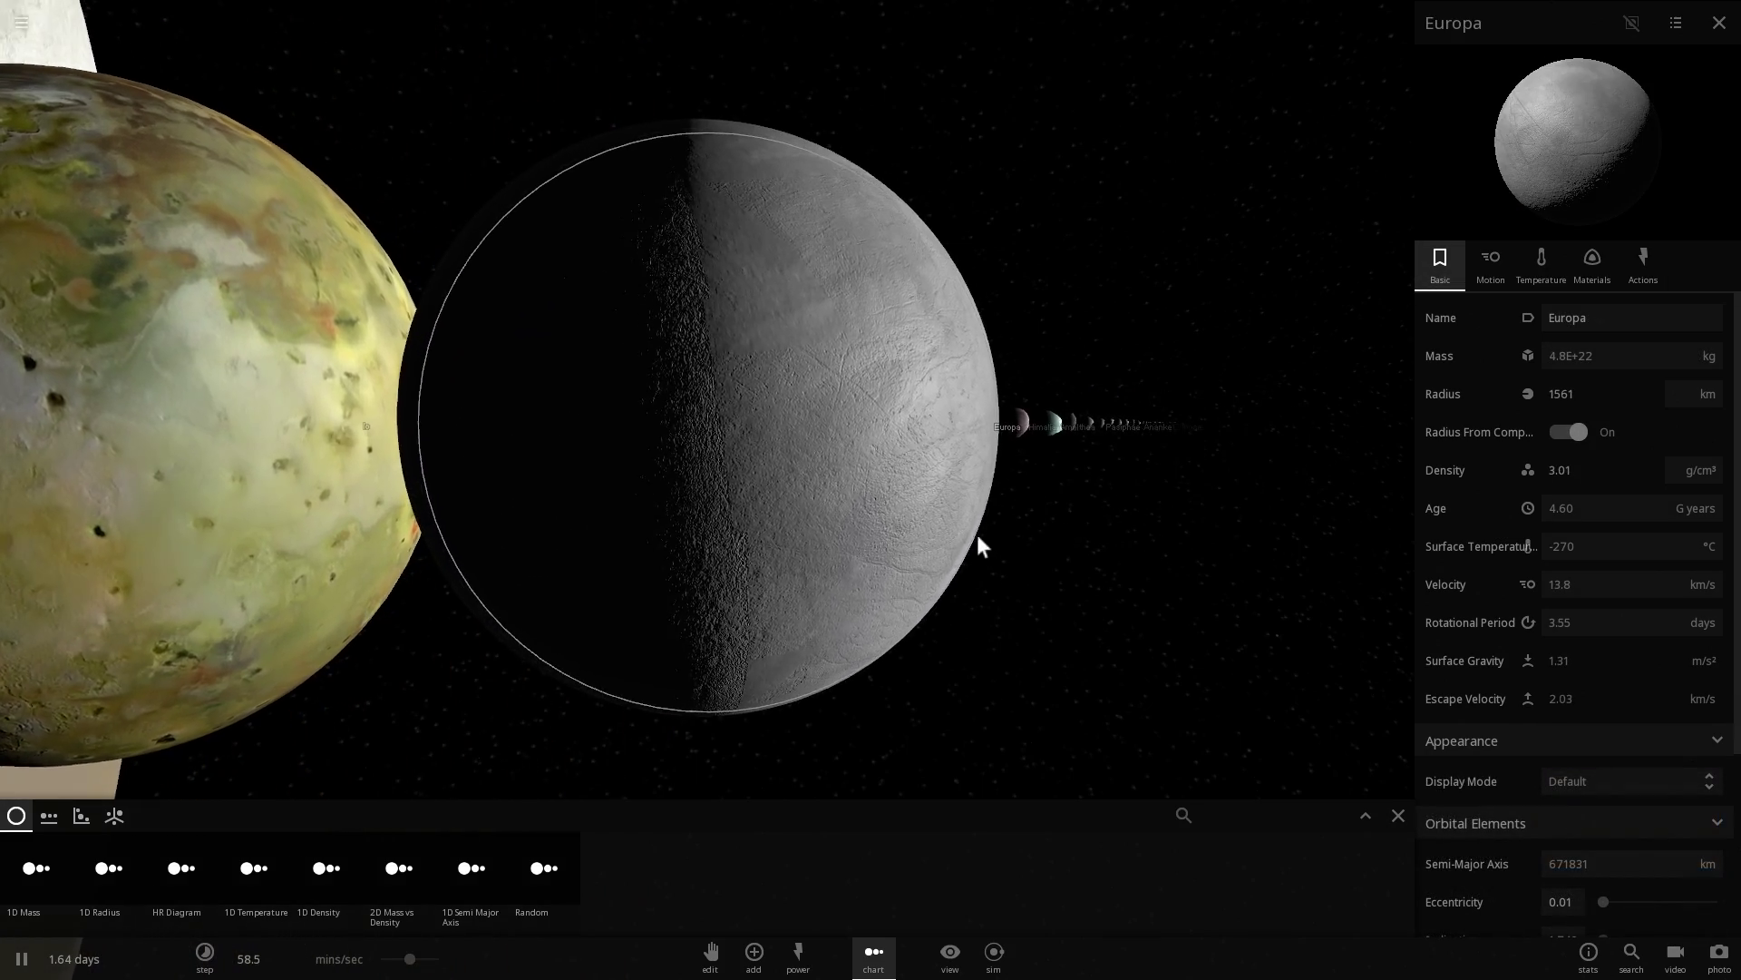
click(1020, 438)
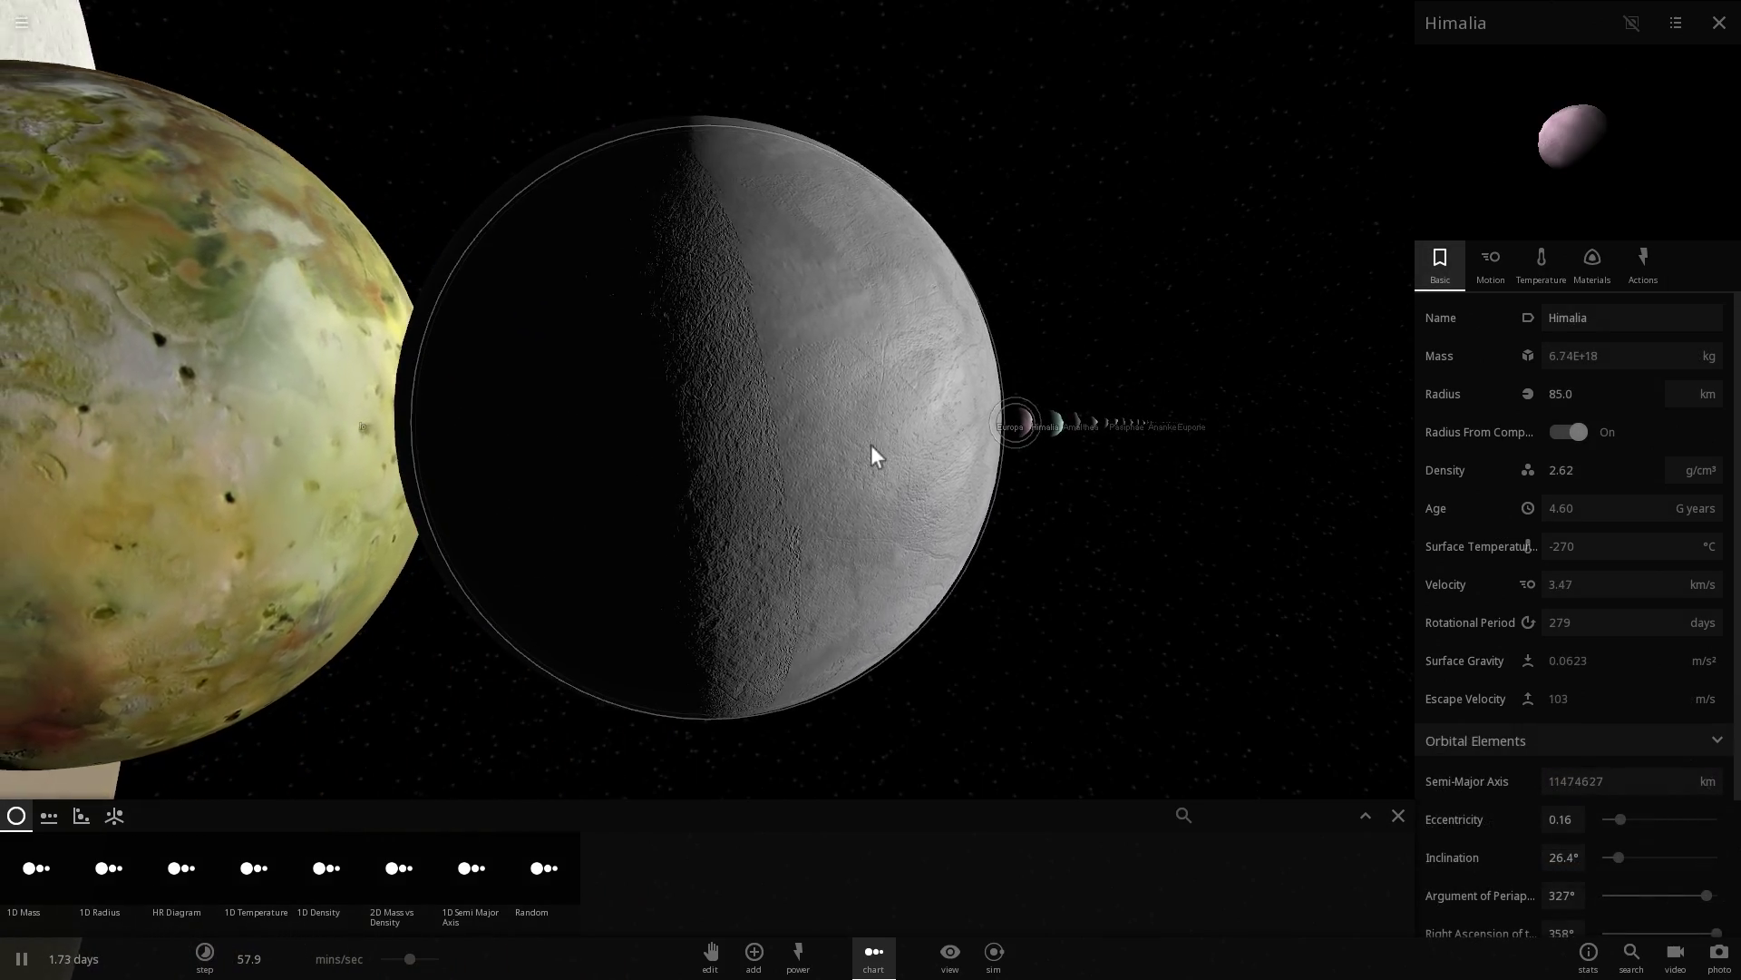
click(825, 487)
scroll(825, 487, down, 4)
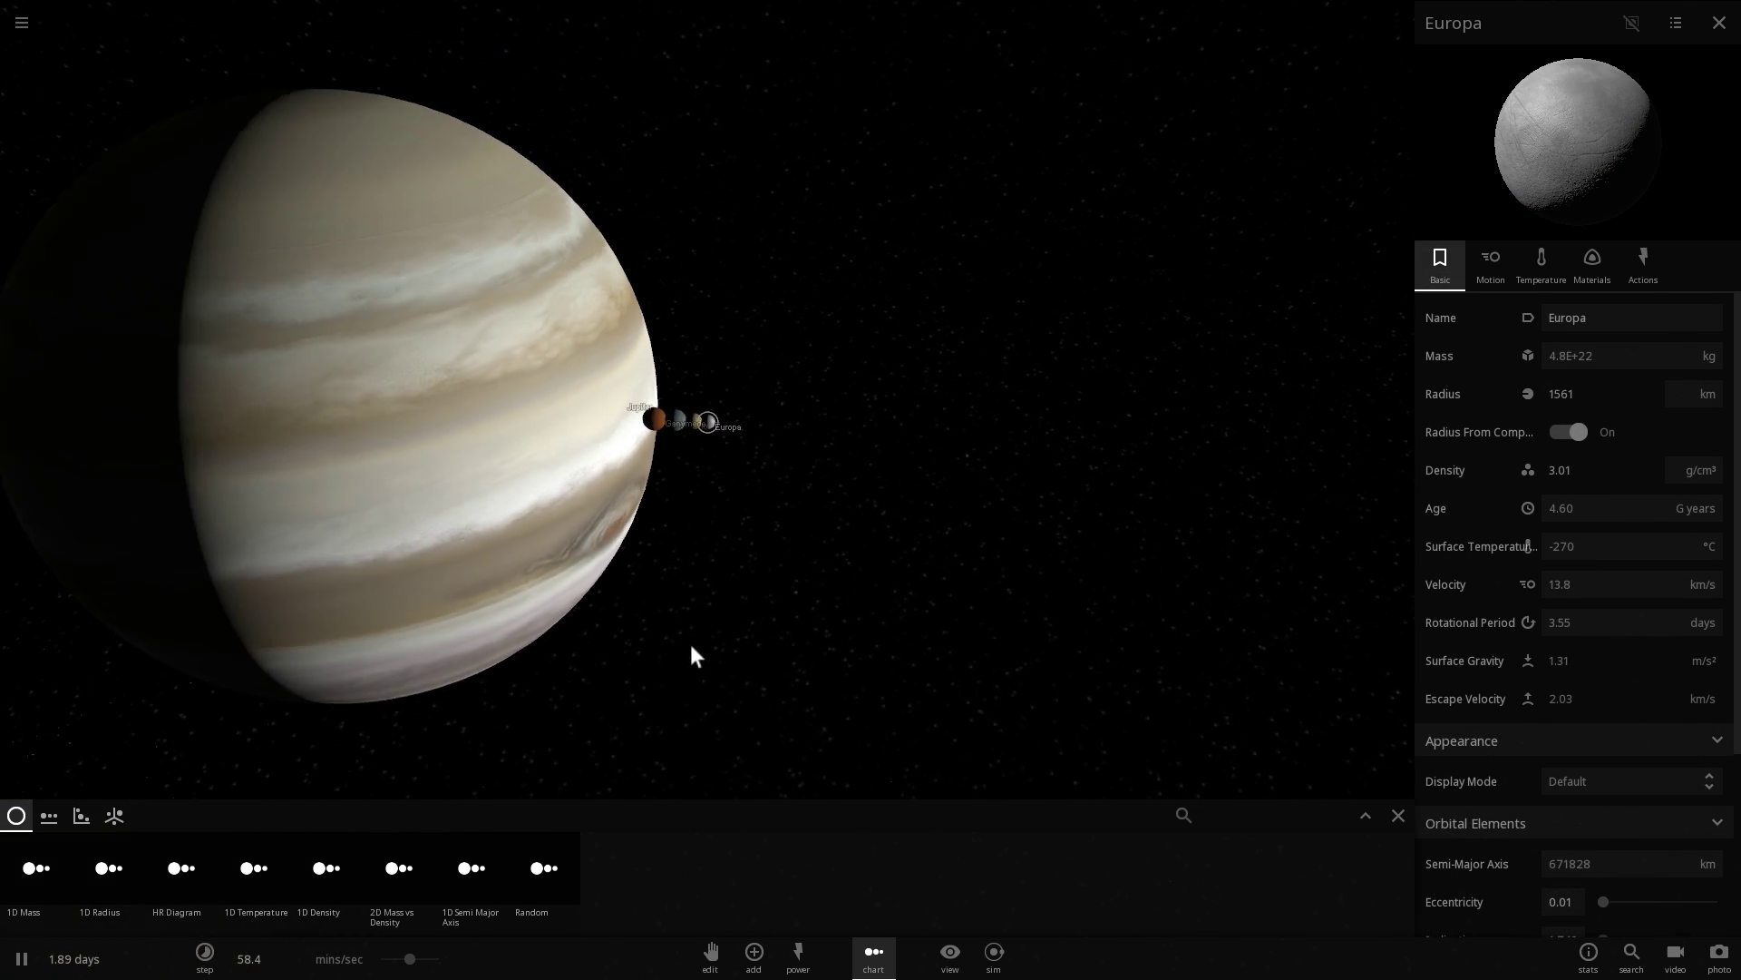
Leave chart mode to return to the orbital layout and focus on Jupiter
click(32, 42)
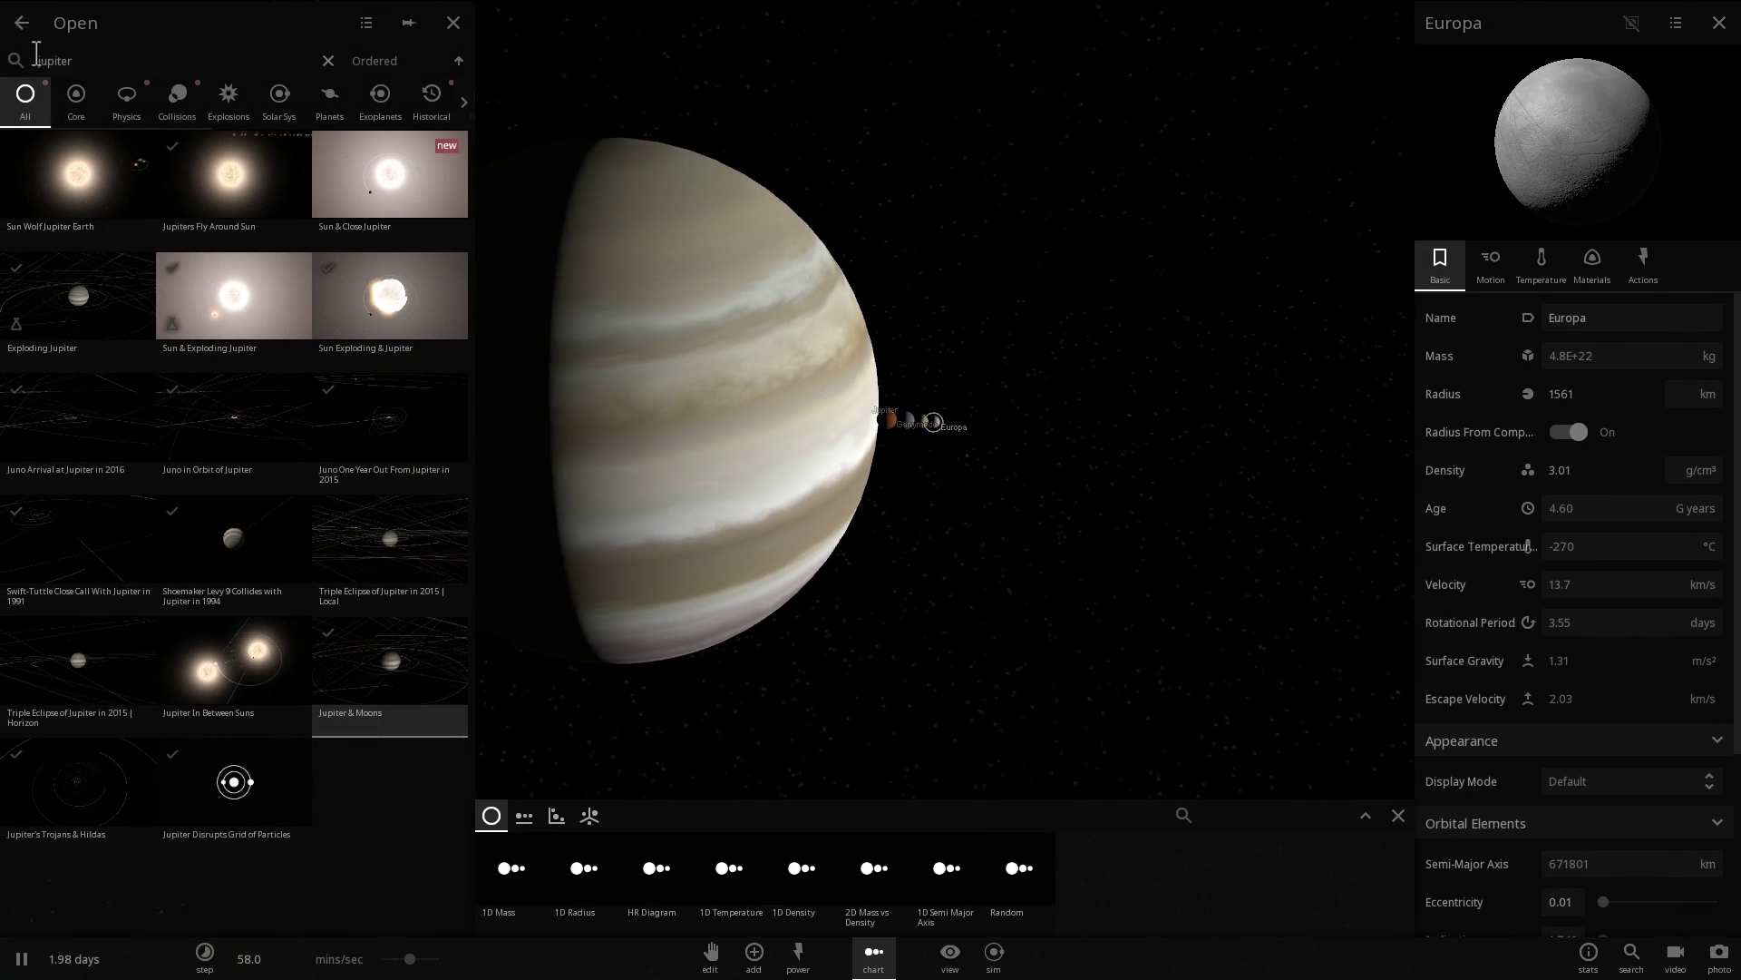
click(21, 24)
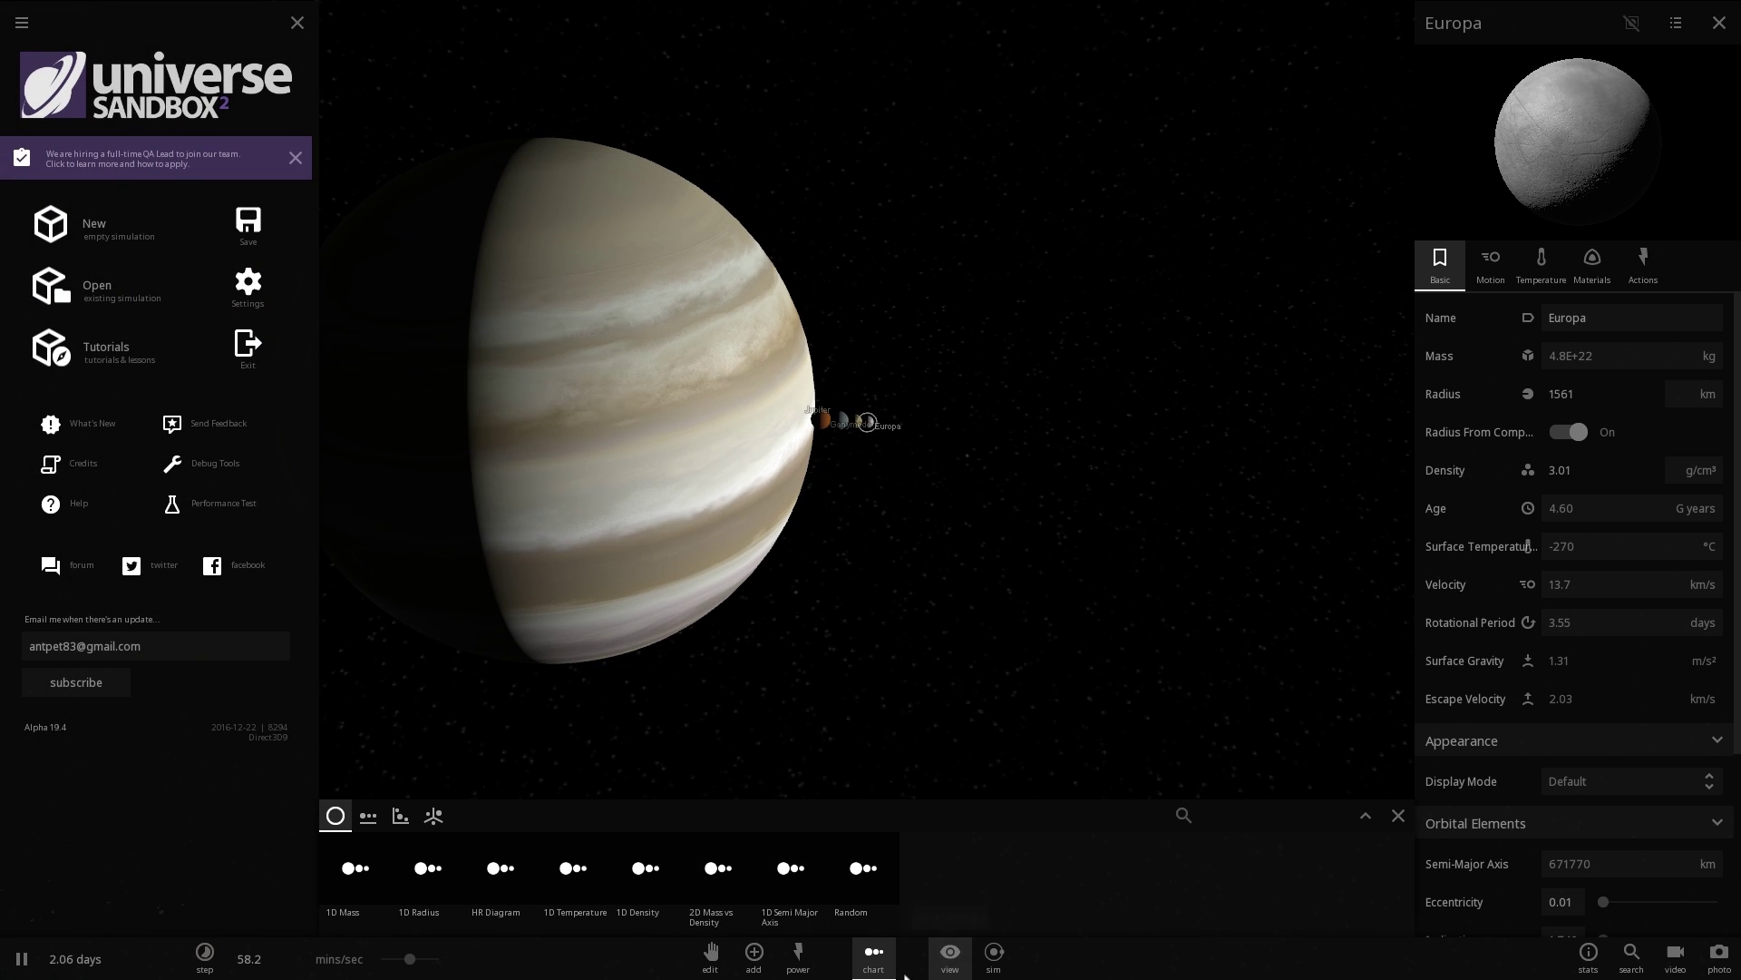
click(869, 966)
scroll(862, 824, down, 5)
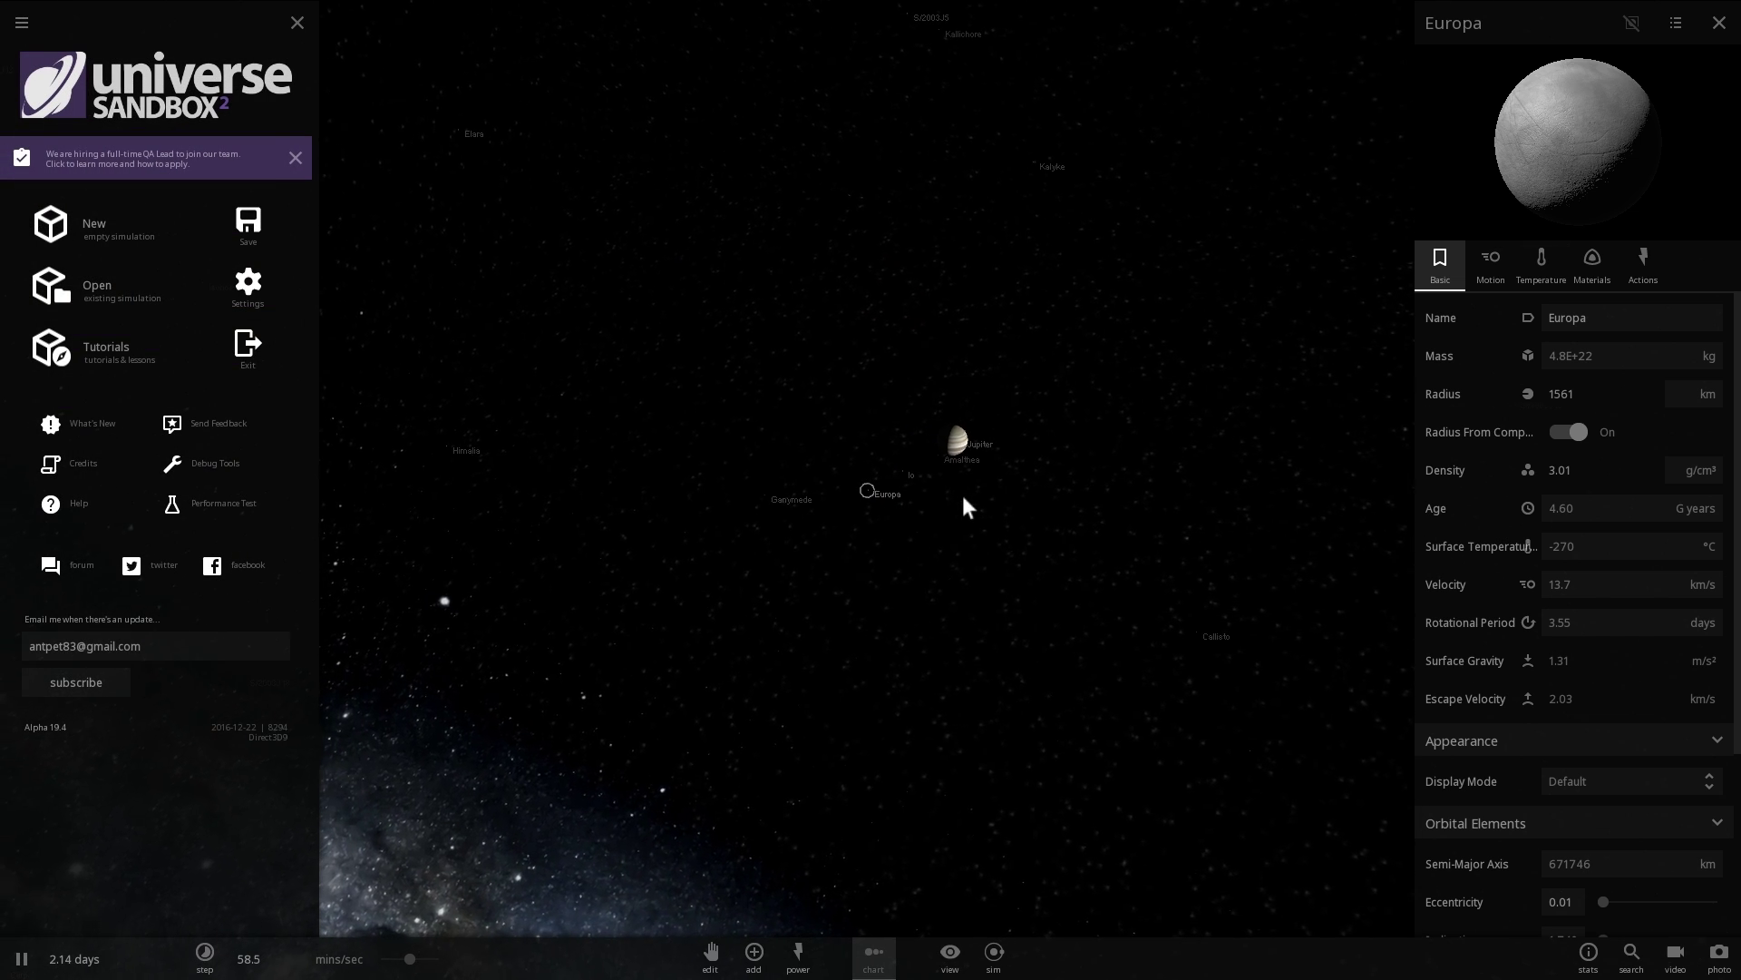
scroll(962, 460, up, 4)
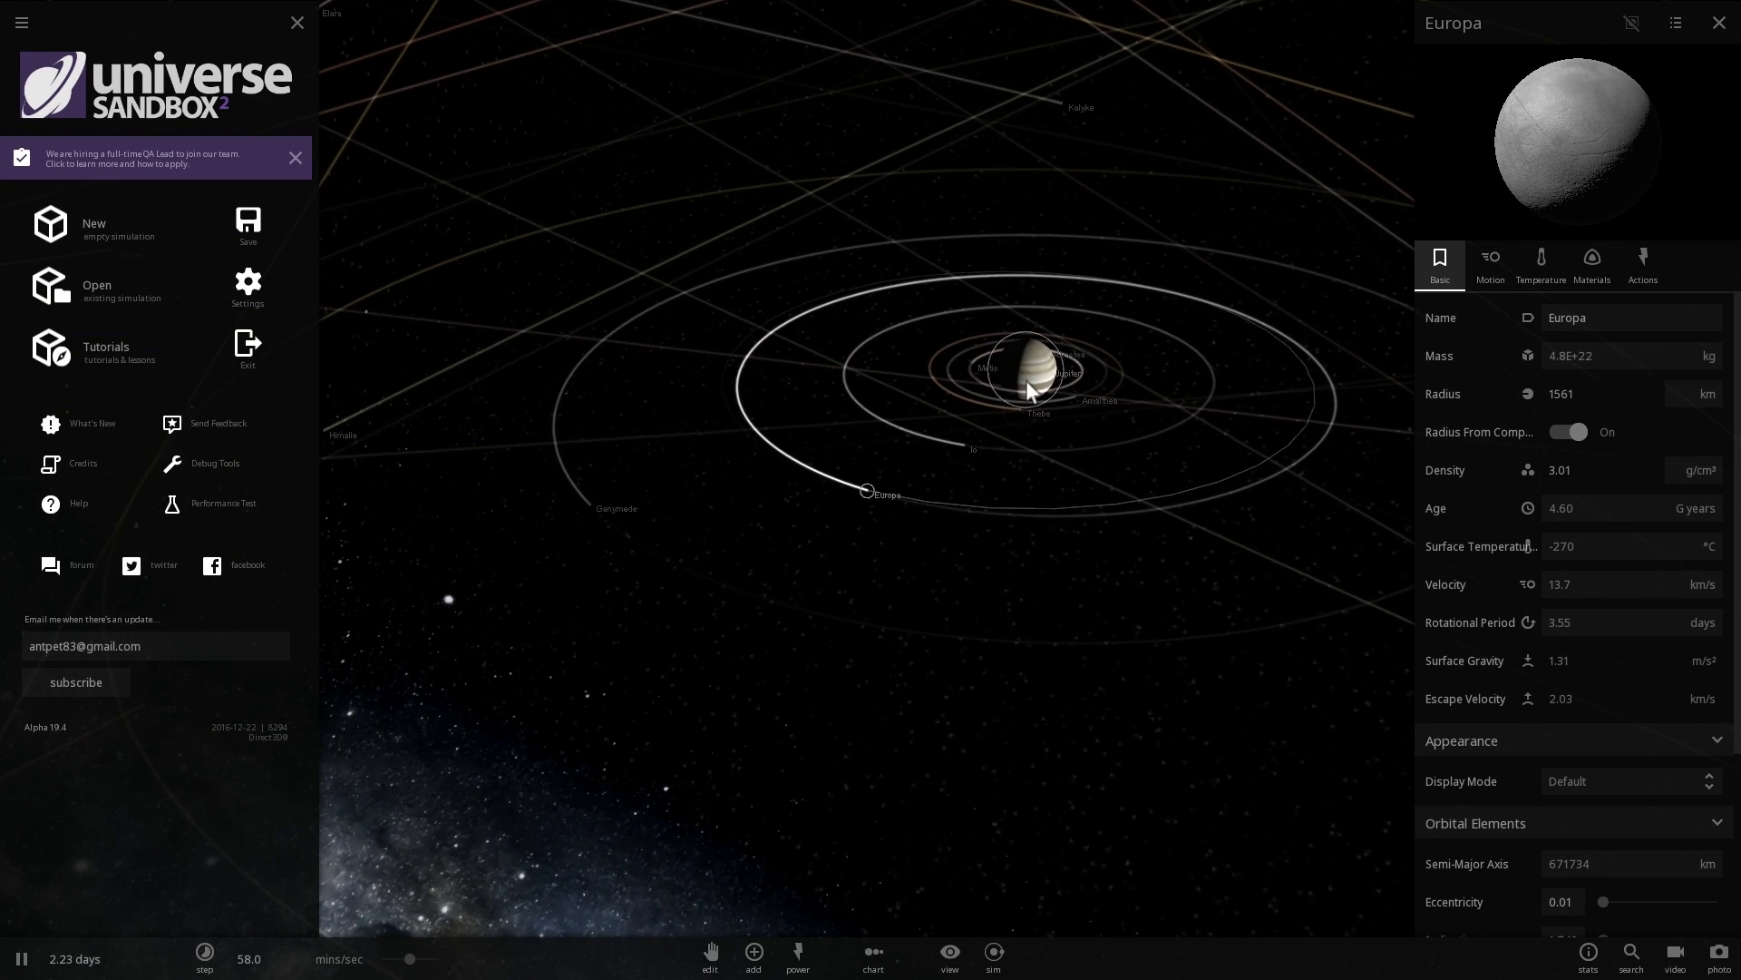
double_click(1026, 381)
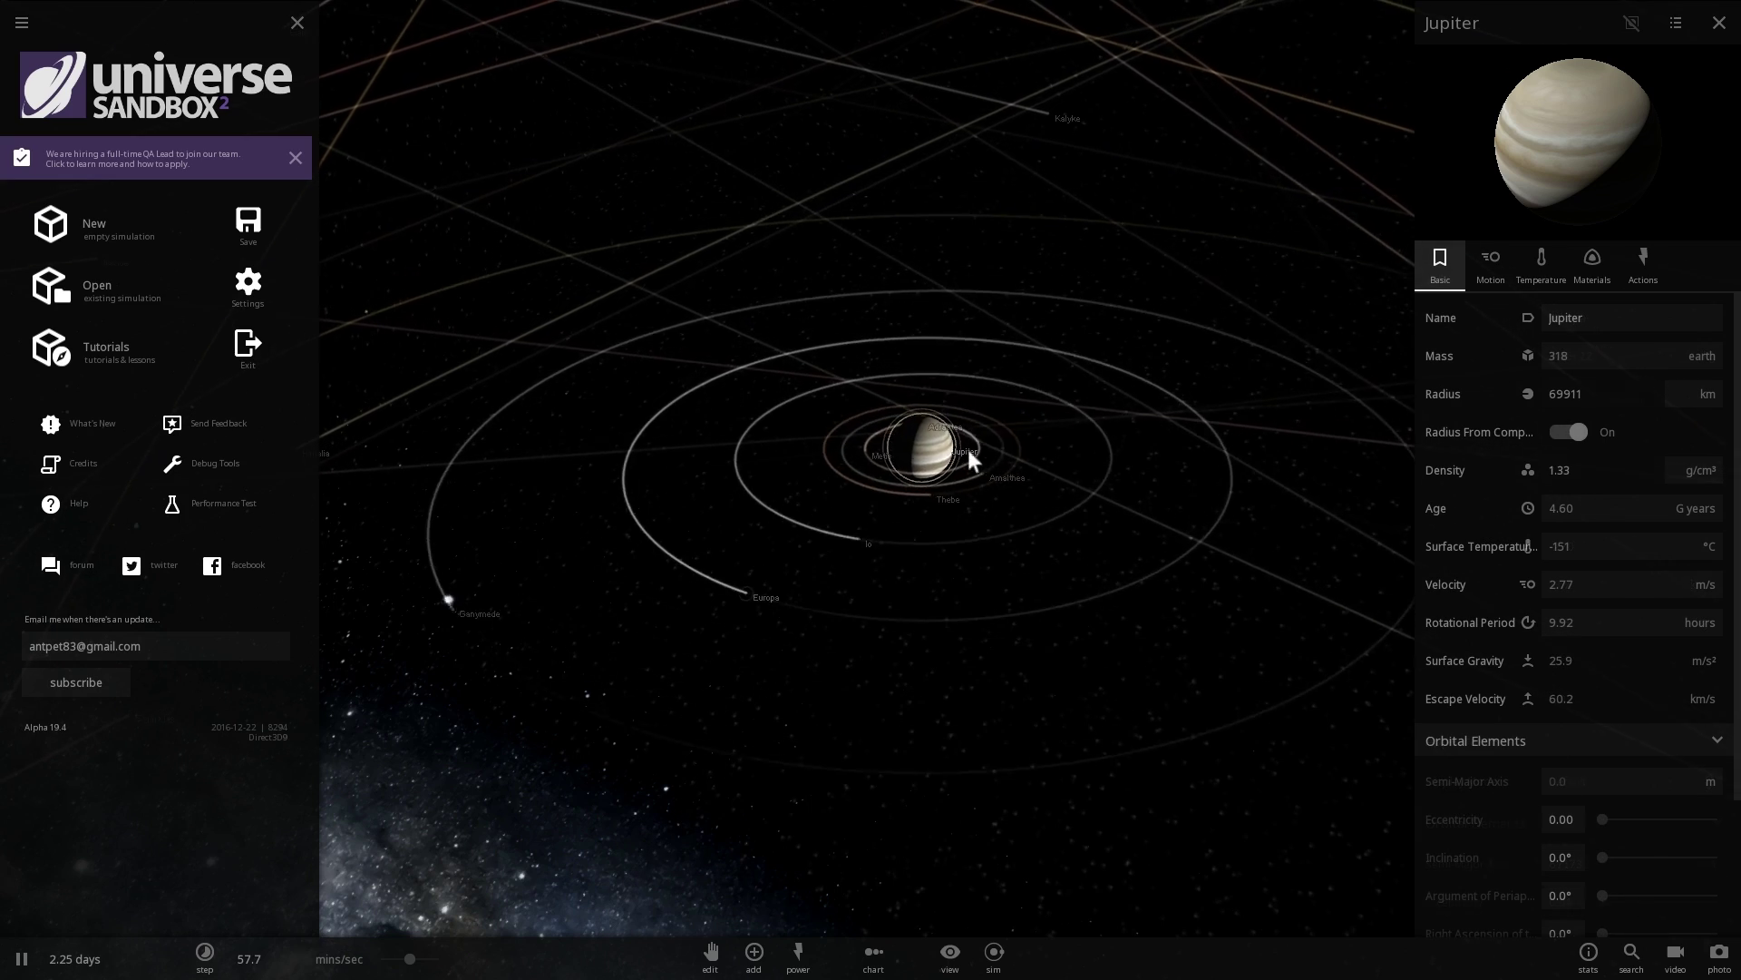
Choose Saturn from the addable planets, hold it beside Jupiter to compare them, and cancel the placement
click(771, 954)
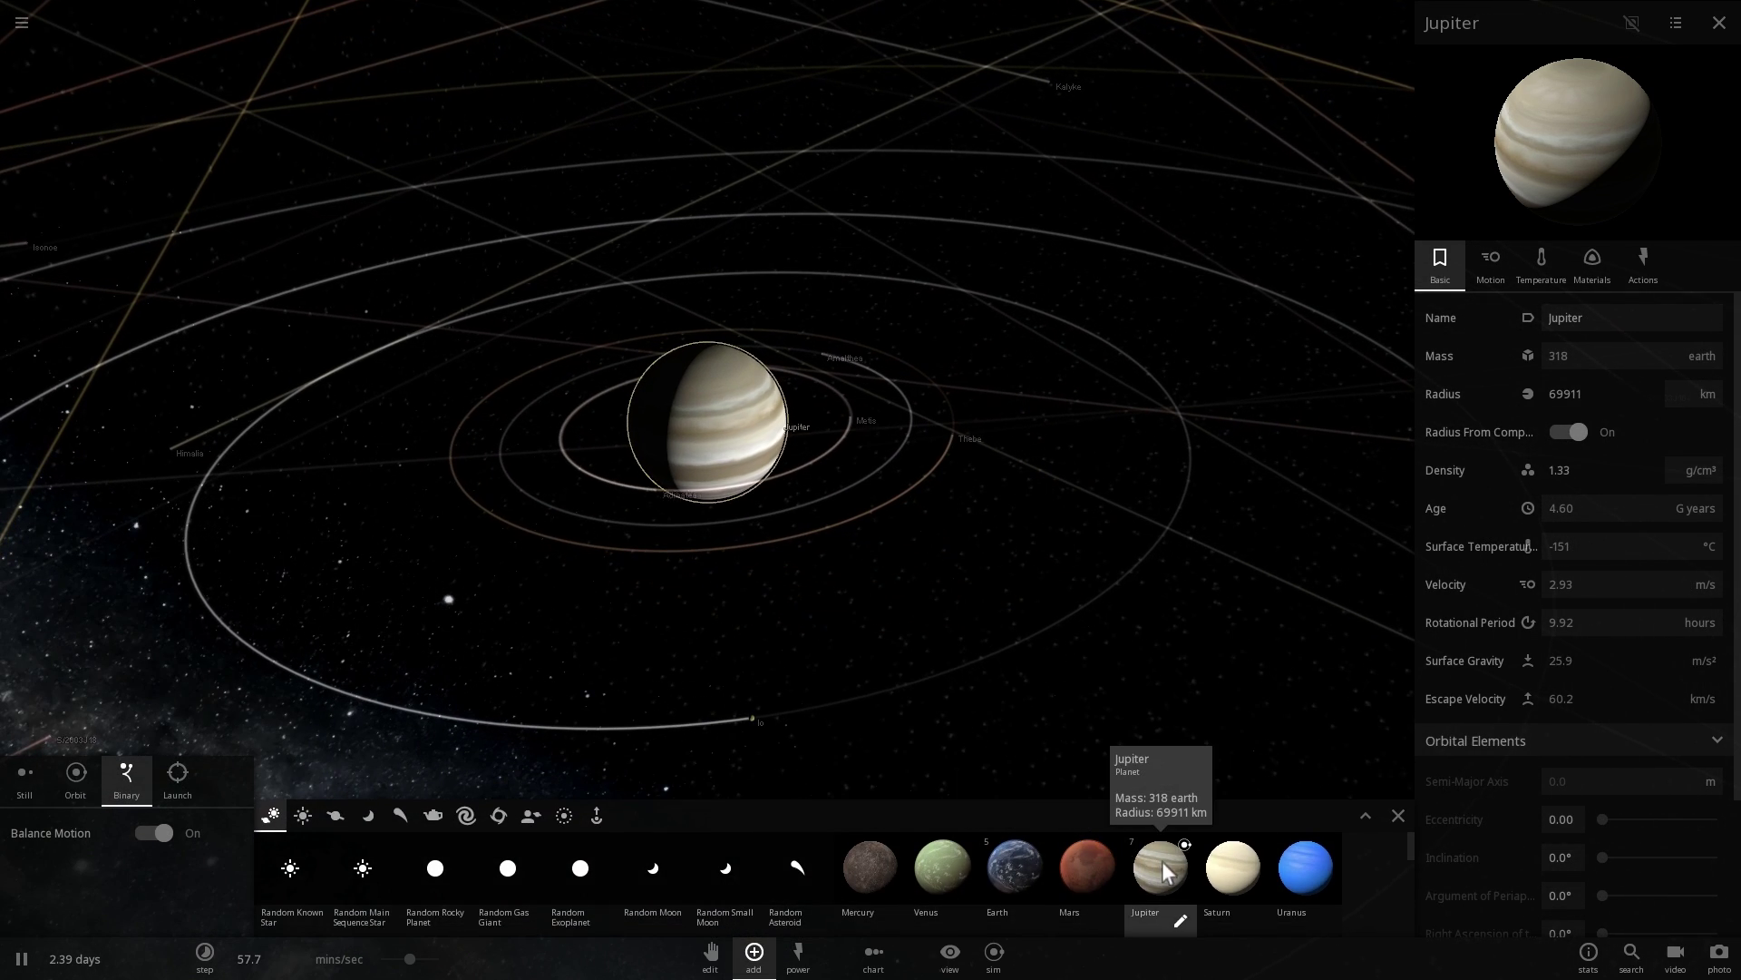
click(1213, 878)
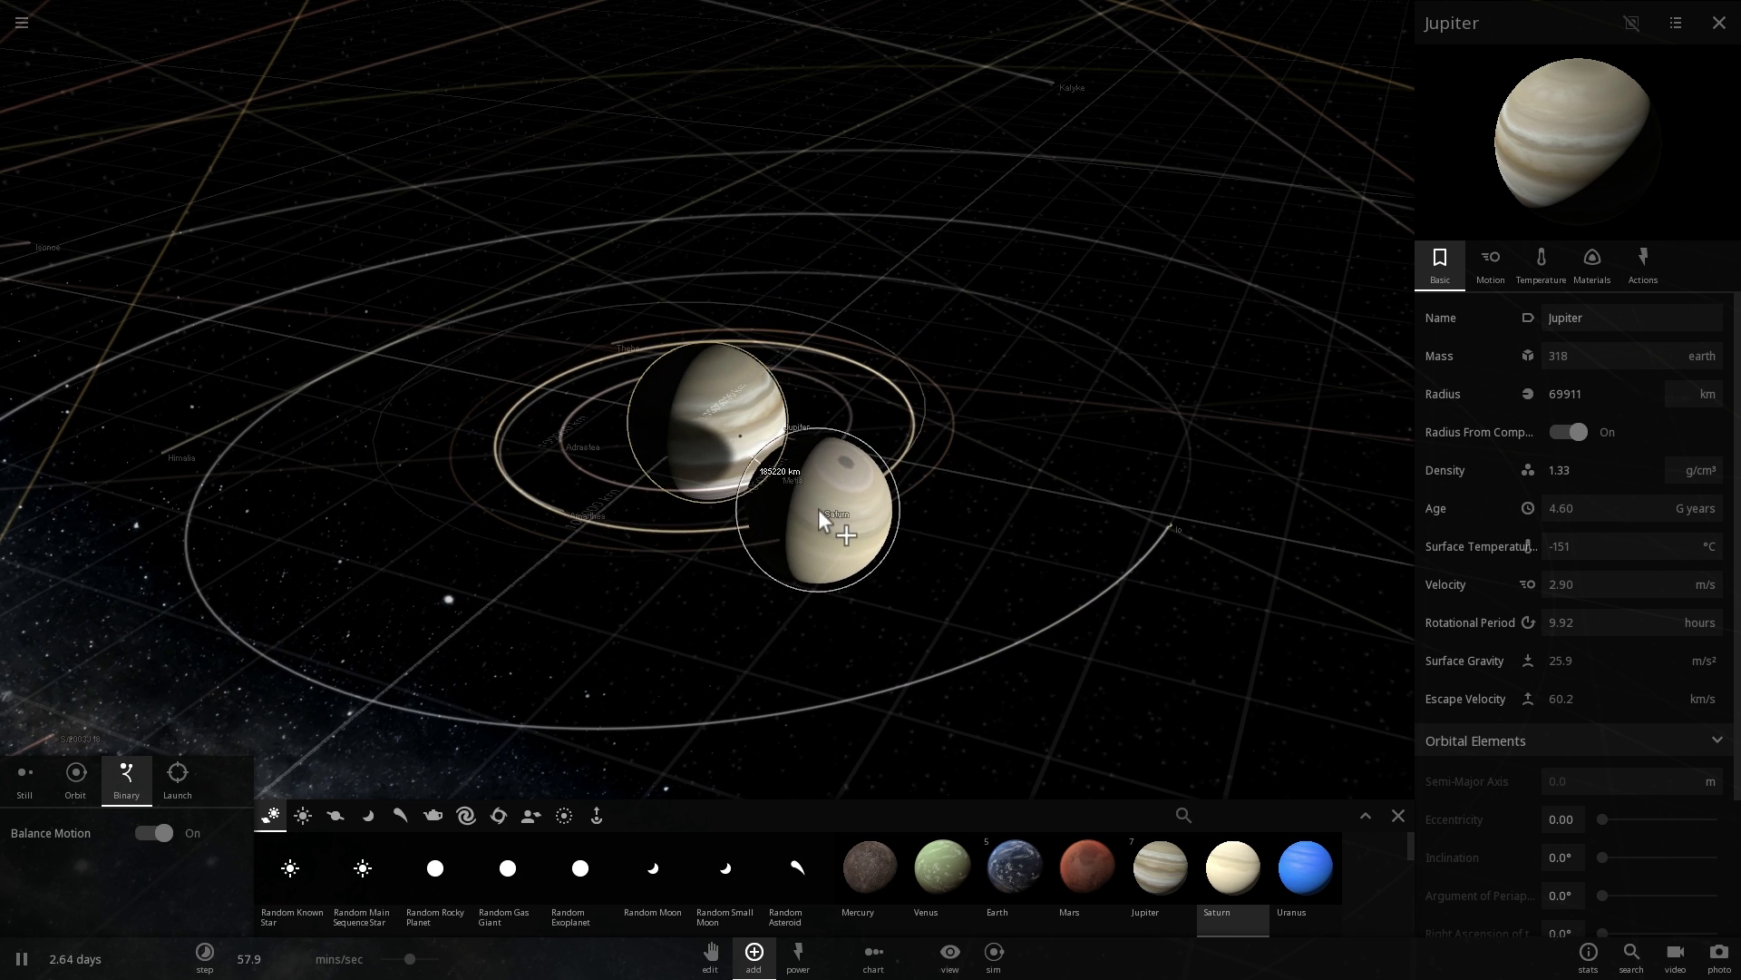
key(Escape)
drag(943, 607, 770, 646)
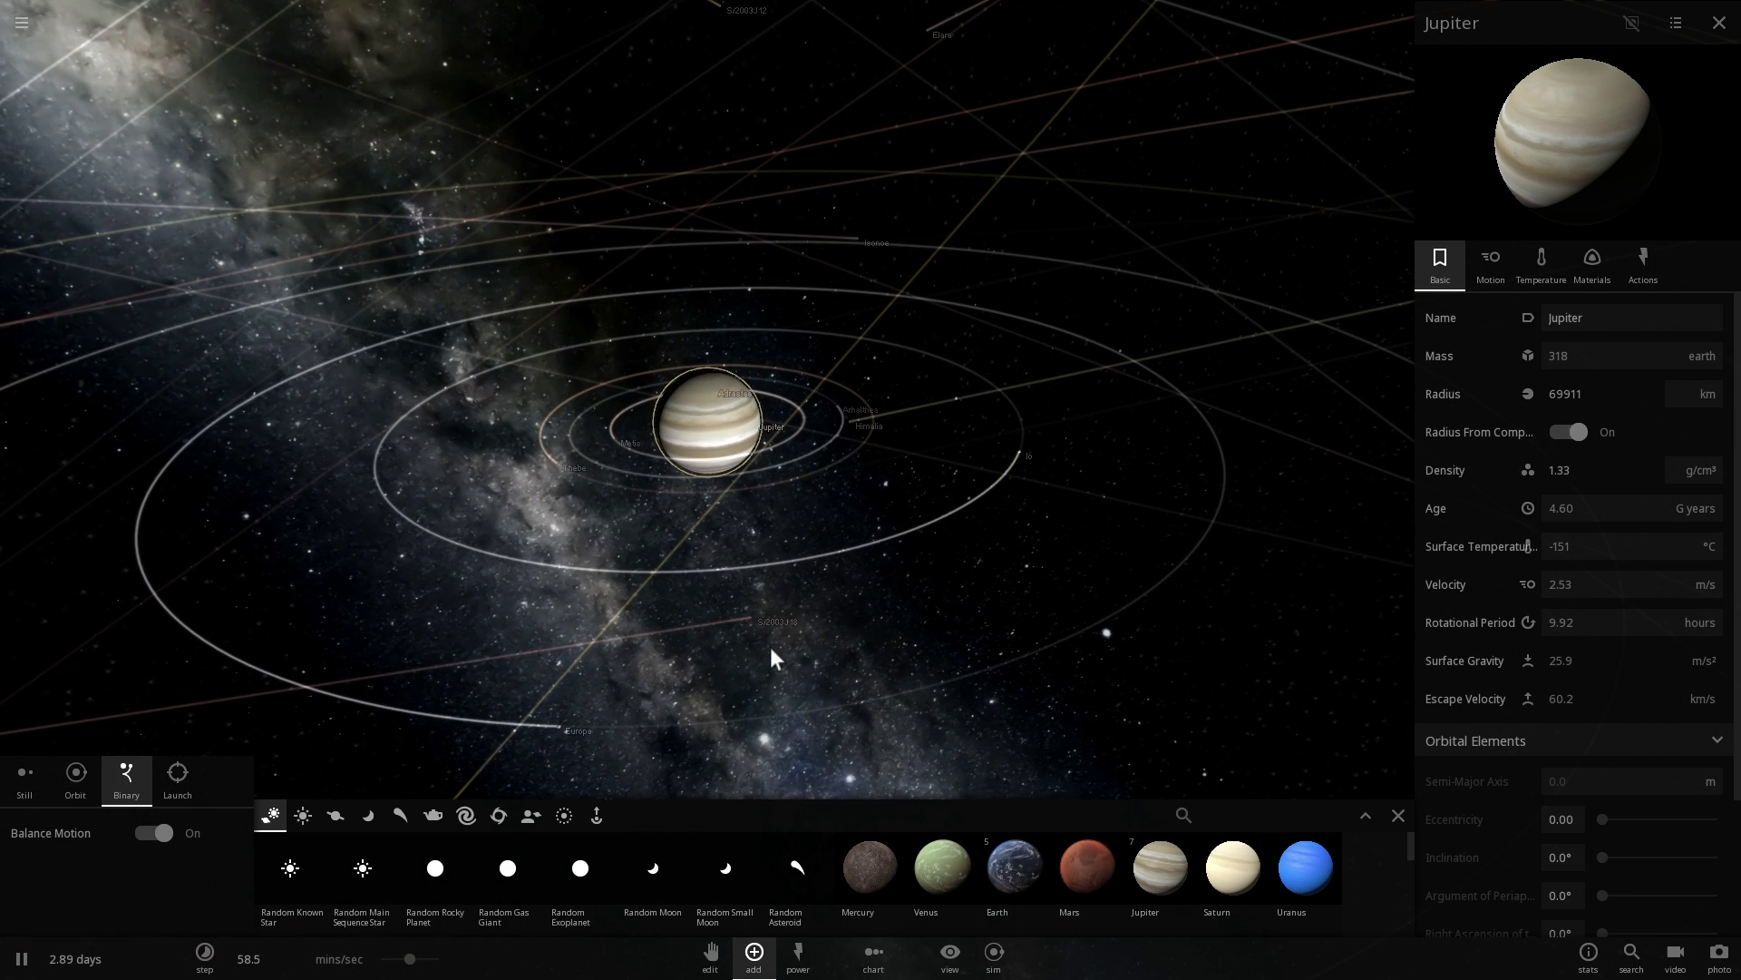
drag(770, 645, 548, 553)
scroll(591, 590, down, 3)
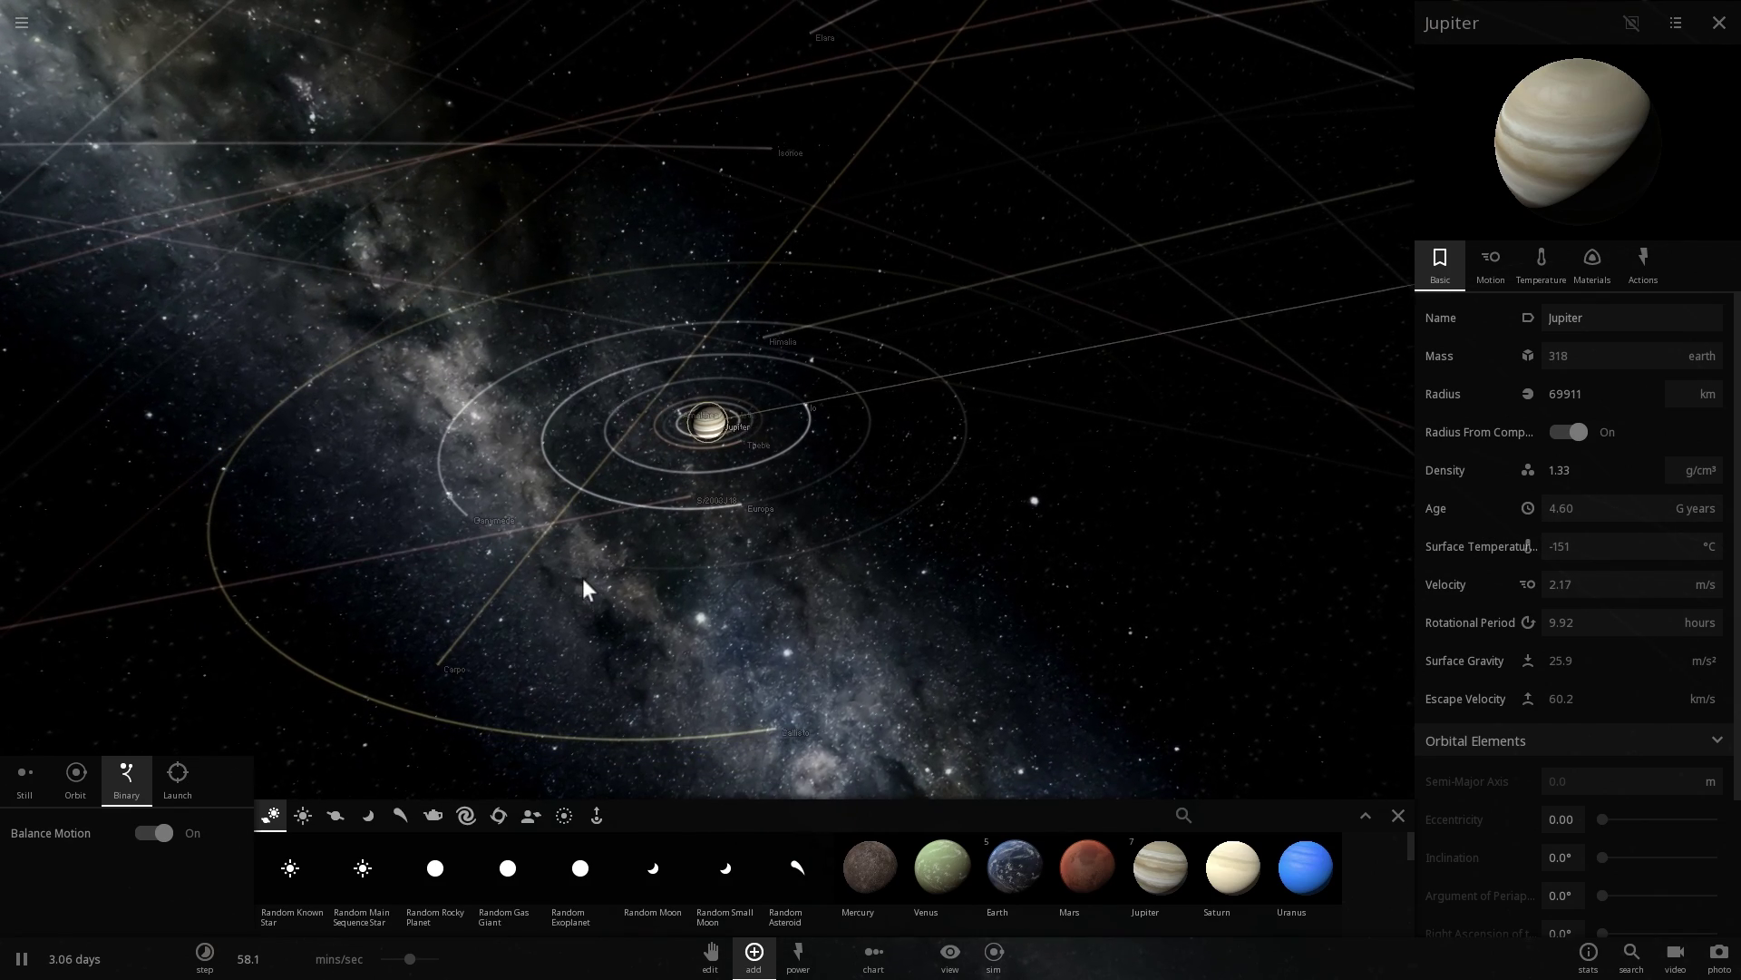
Switch to a simulation of the Sun, Jupiter and Saturn, and focus on Jupiter and Saturn in turn
click(21, 22)
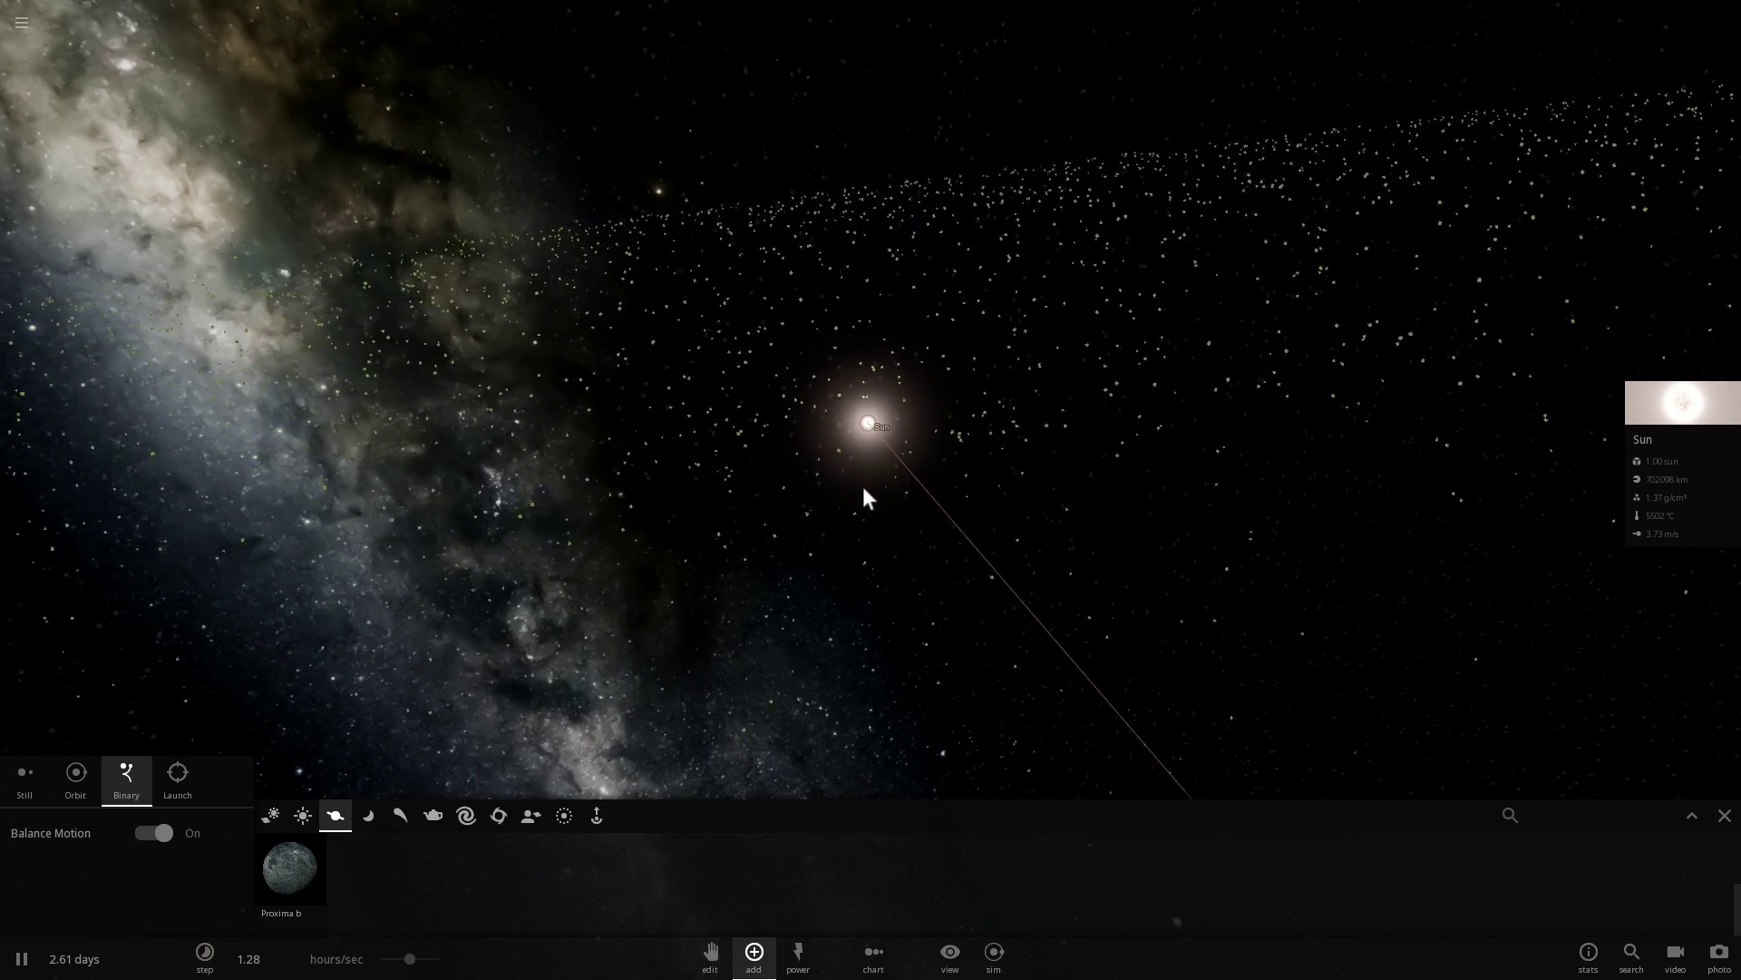
scroll(863, 486, down, 3)
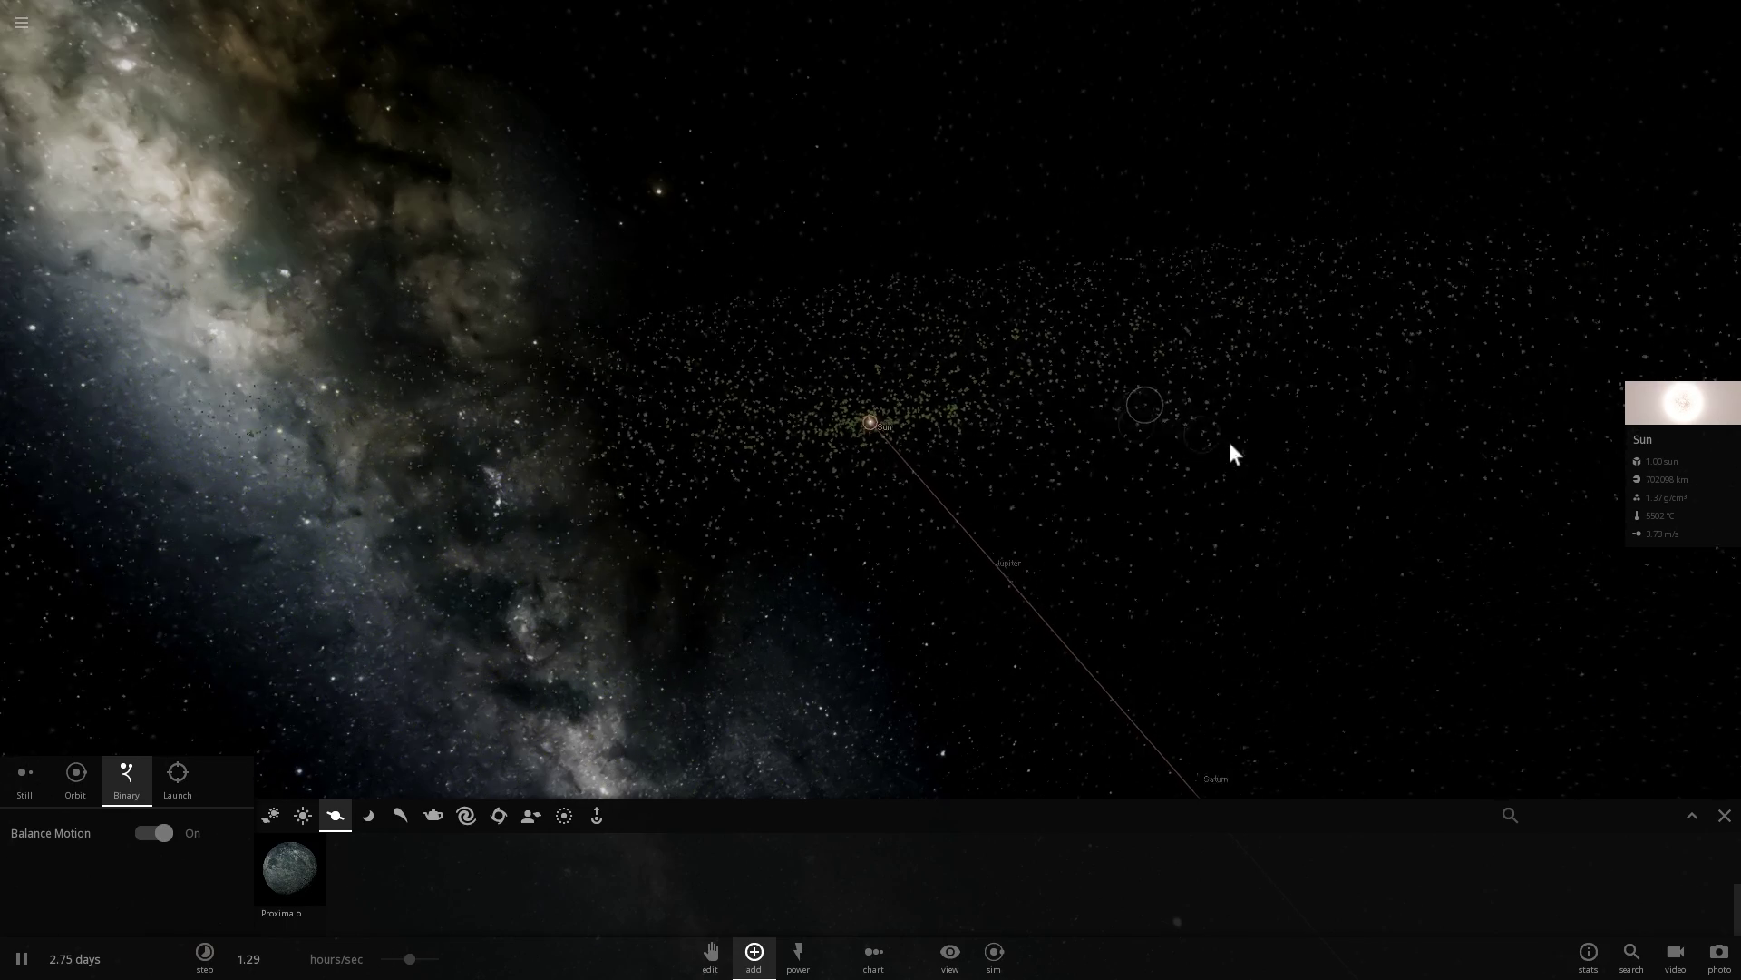
scroll(1027, 499, down, 3)
double_click(947, 505)
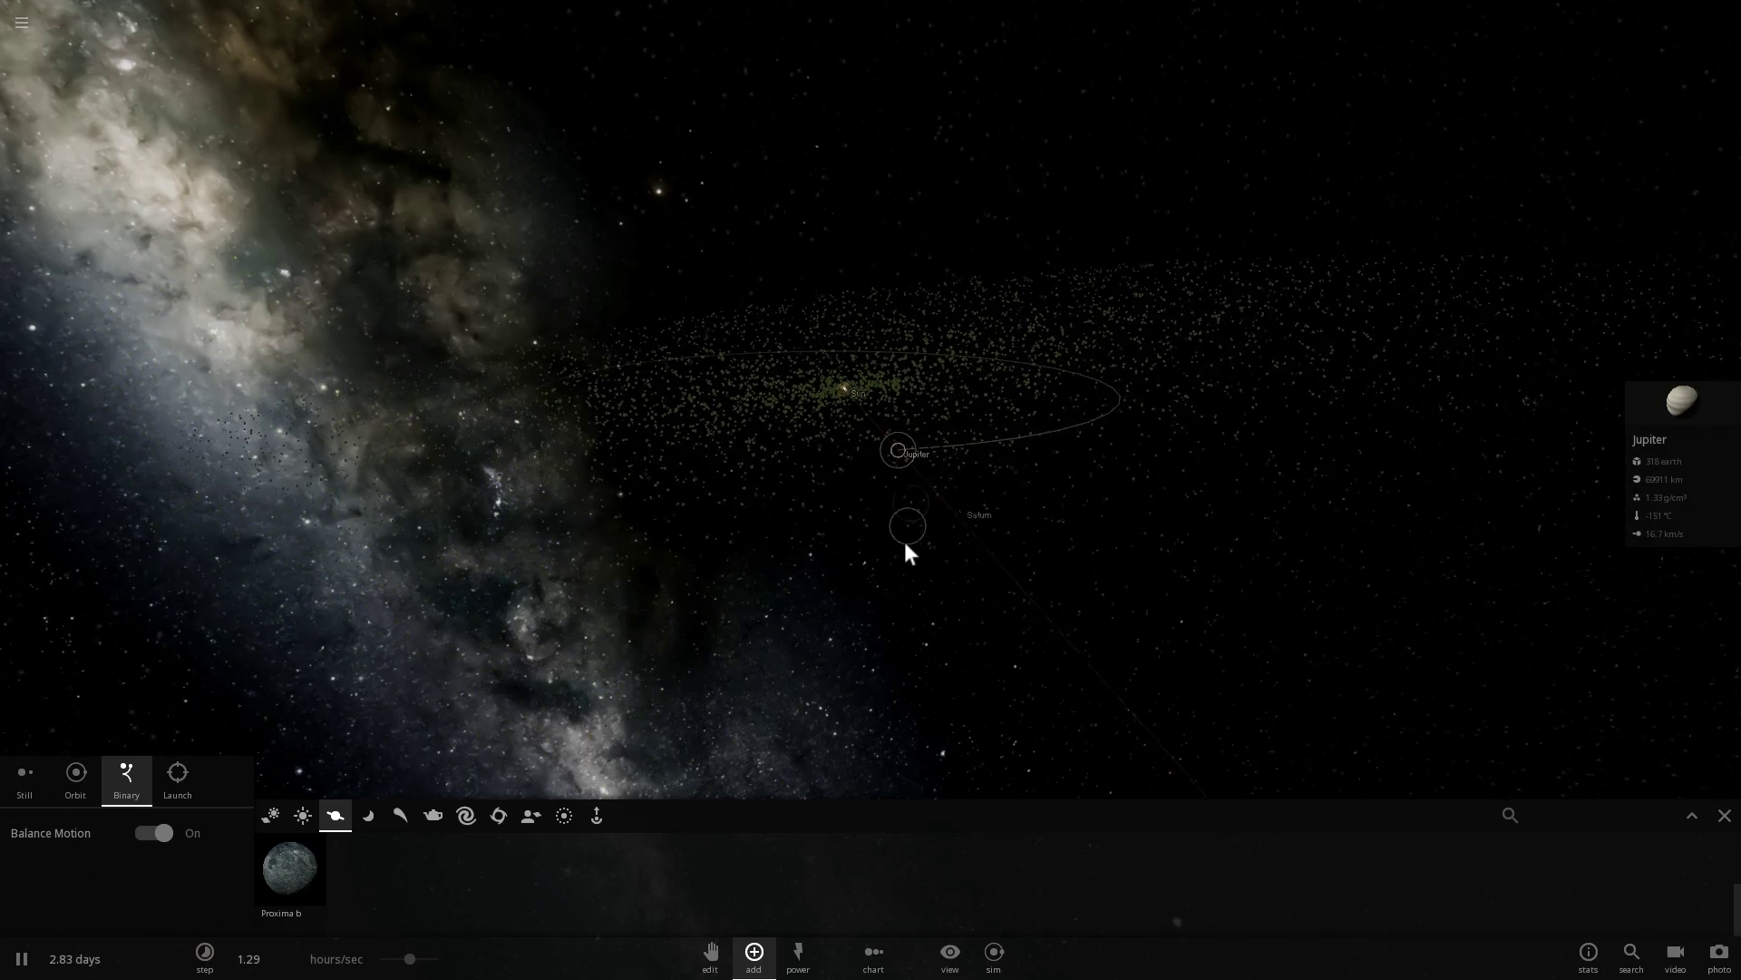
drag(962, 526, 1115, 557)
click(1127, 547)
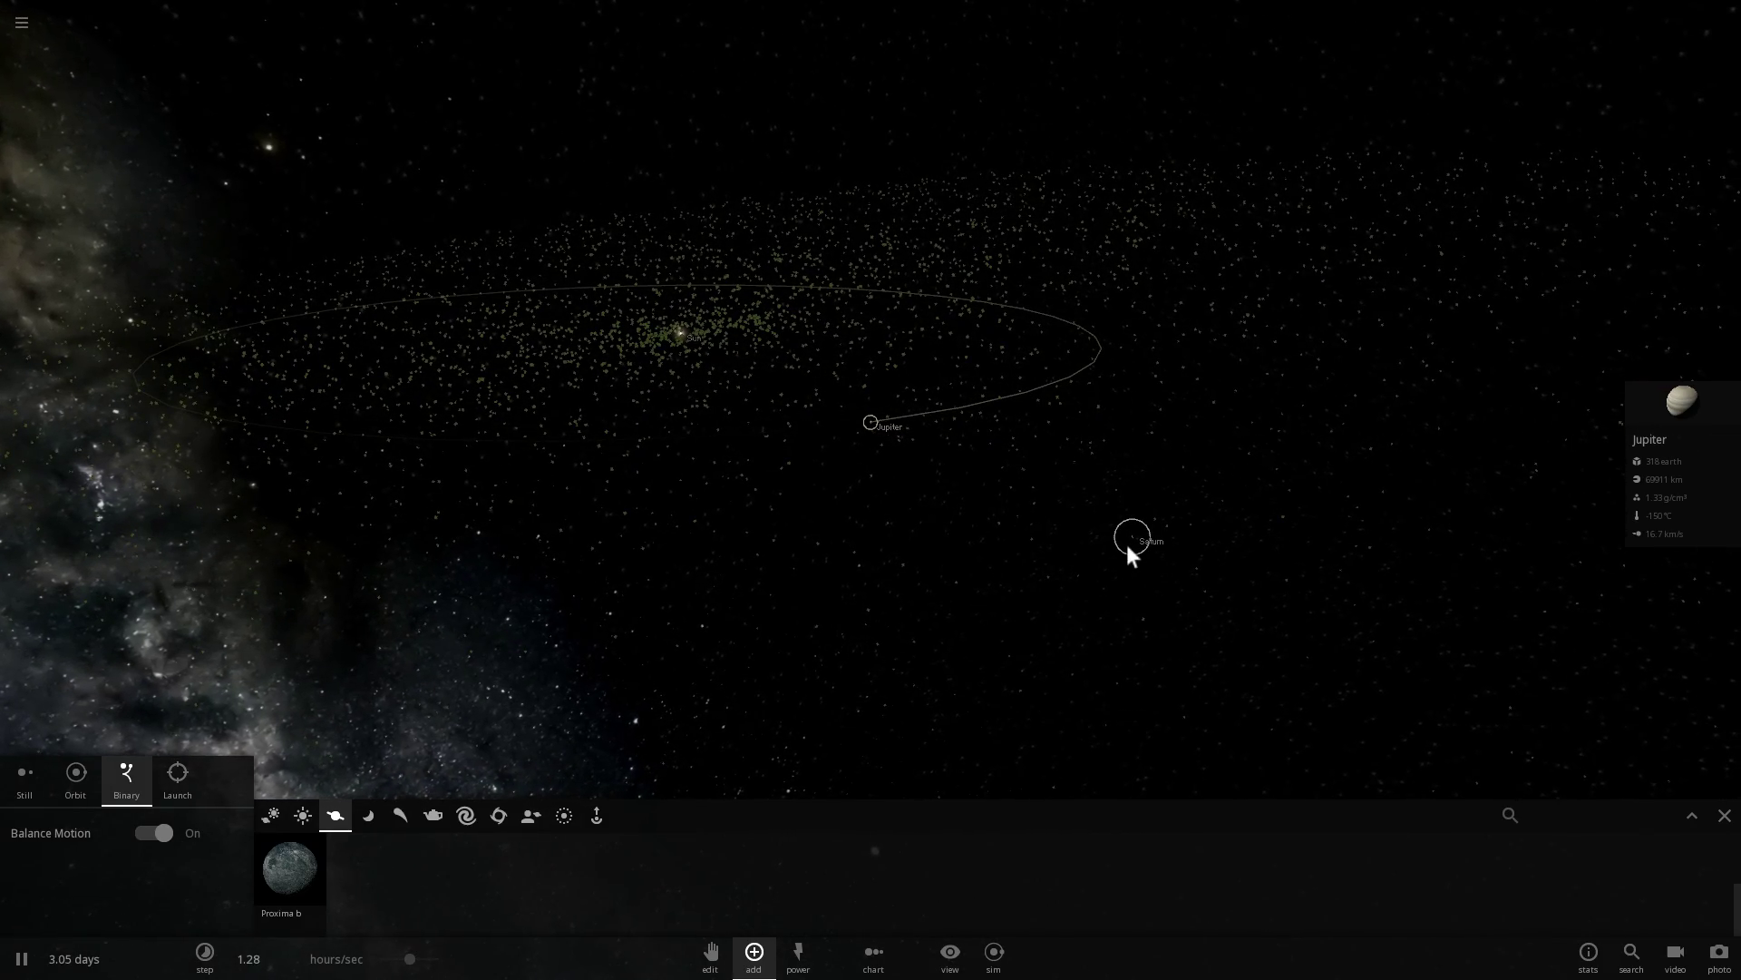
double_click(1130, 539)
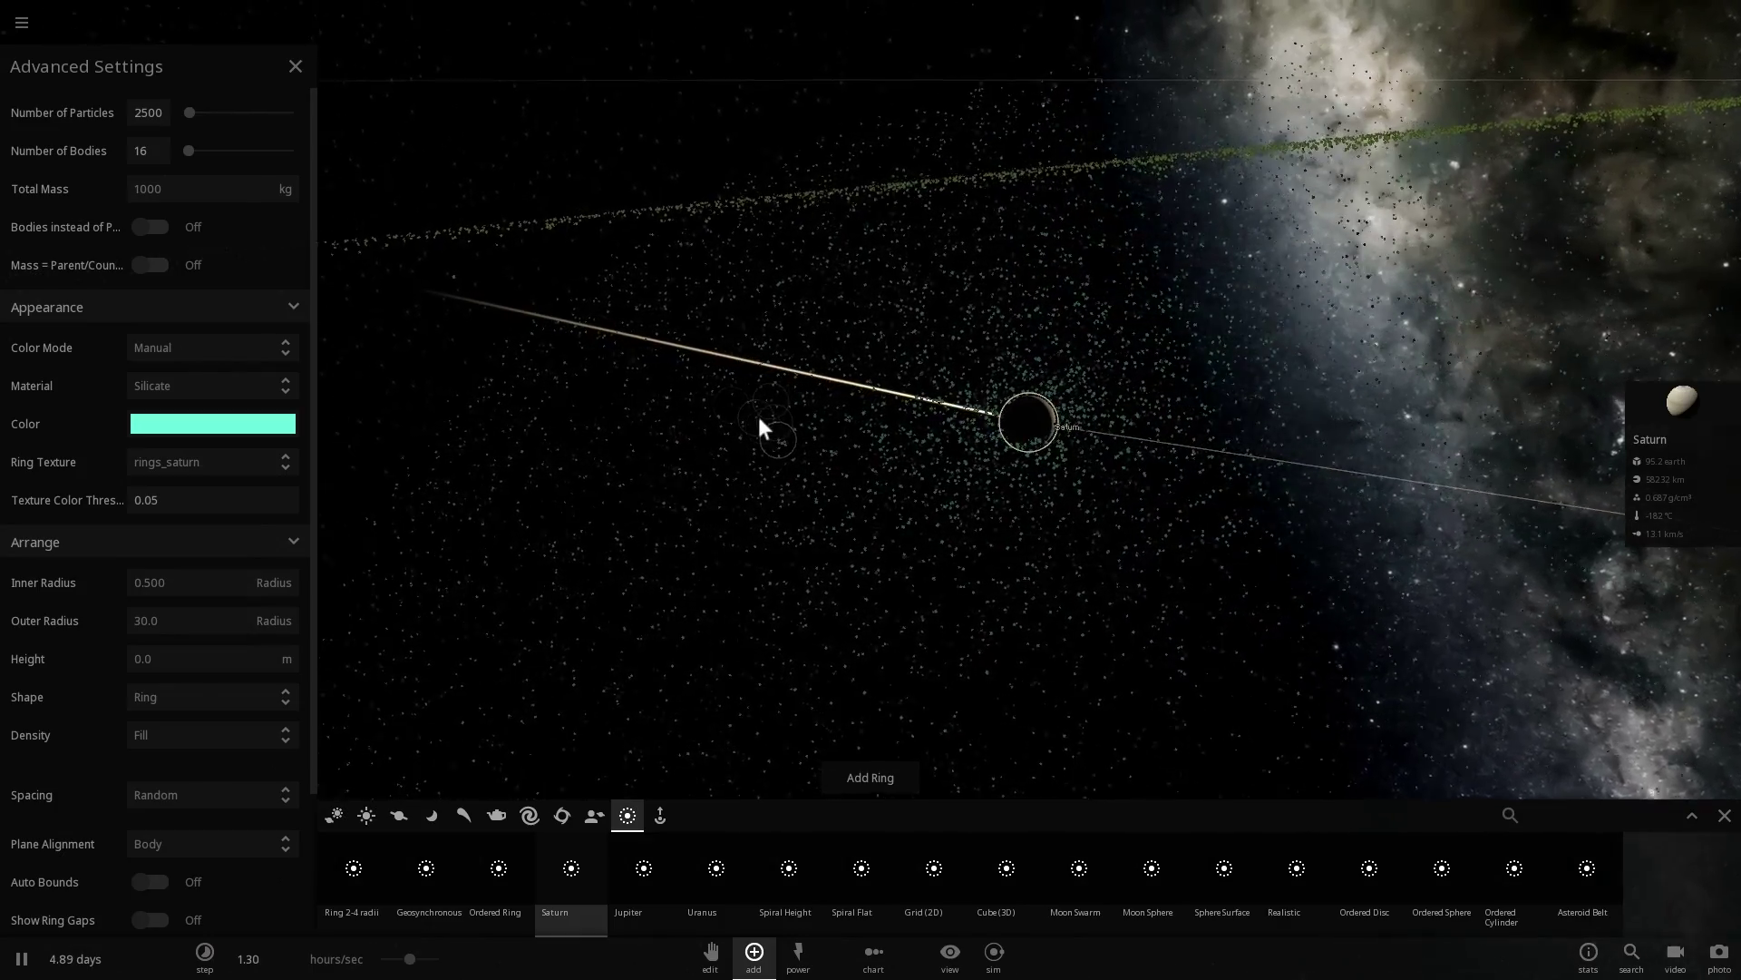
Examine Saturn's particle ring from several angles and close the advanced ring settings
drag(769, 388, 1215, 472)
scroll(1089, 419, down, 2)
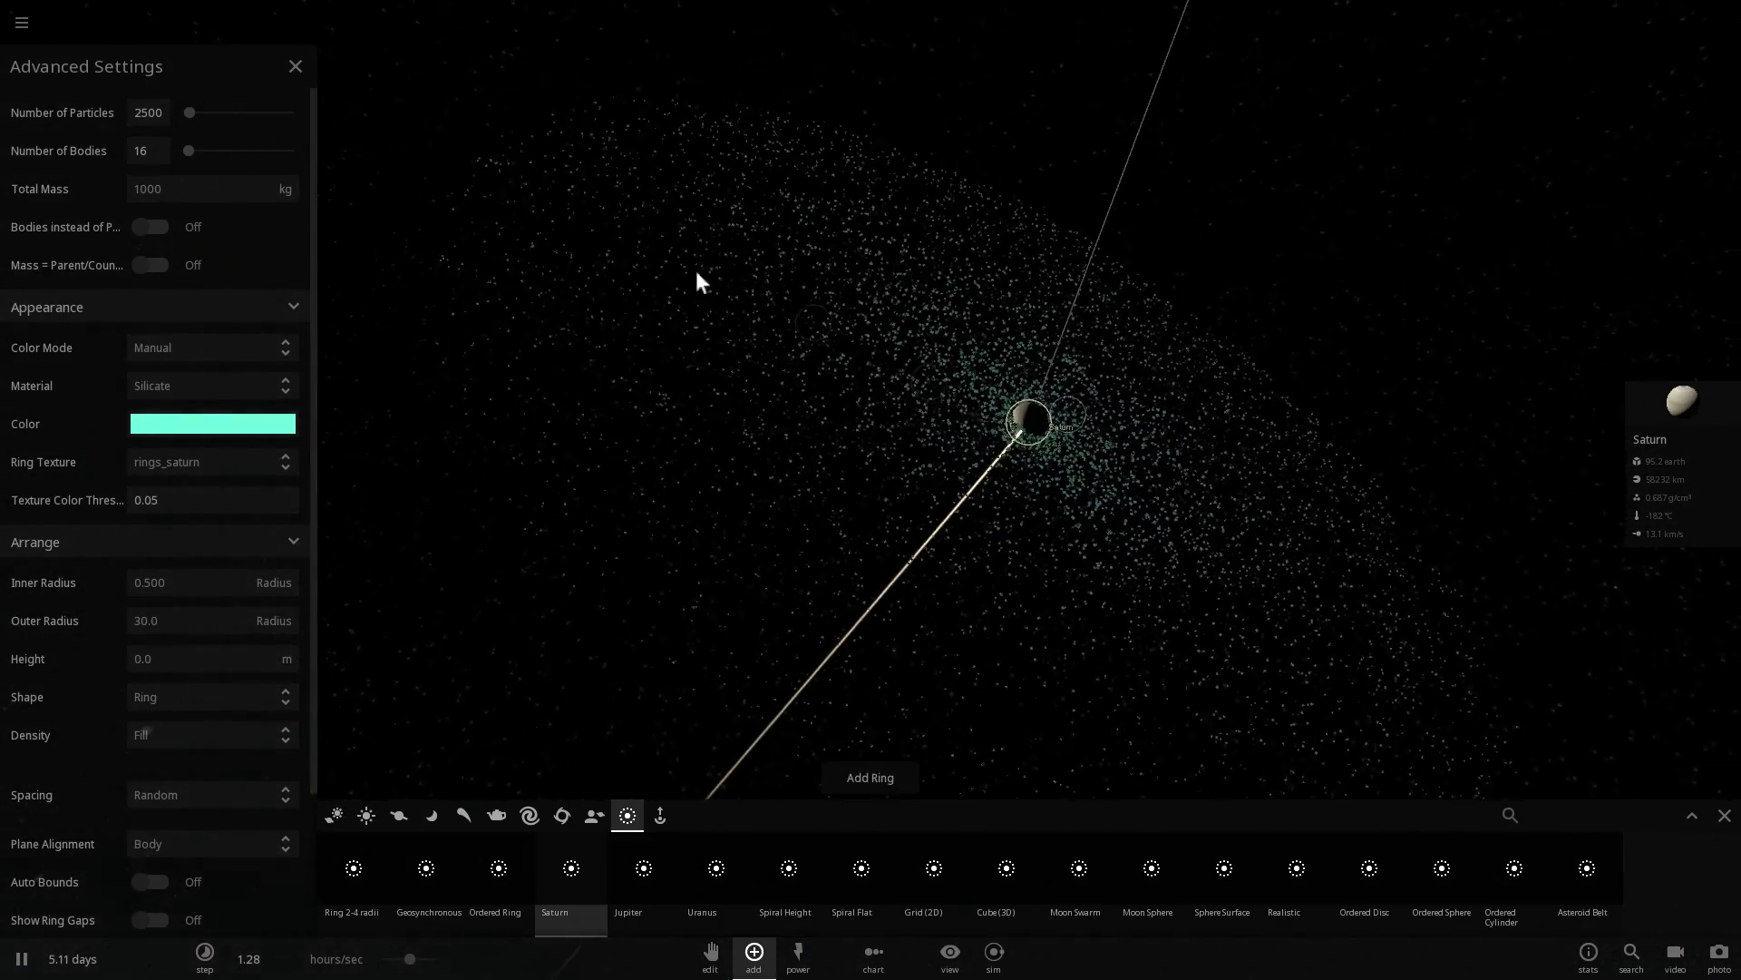
drag(732, 245, 1050, 439)
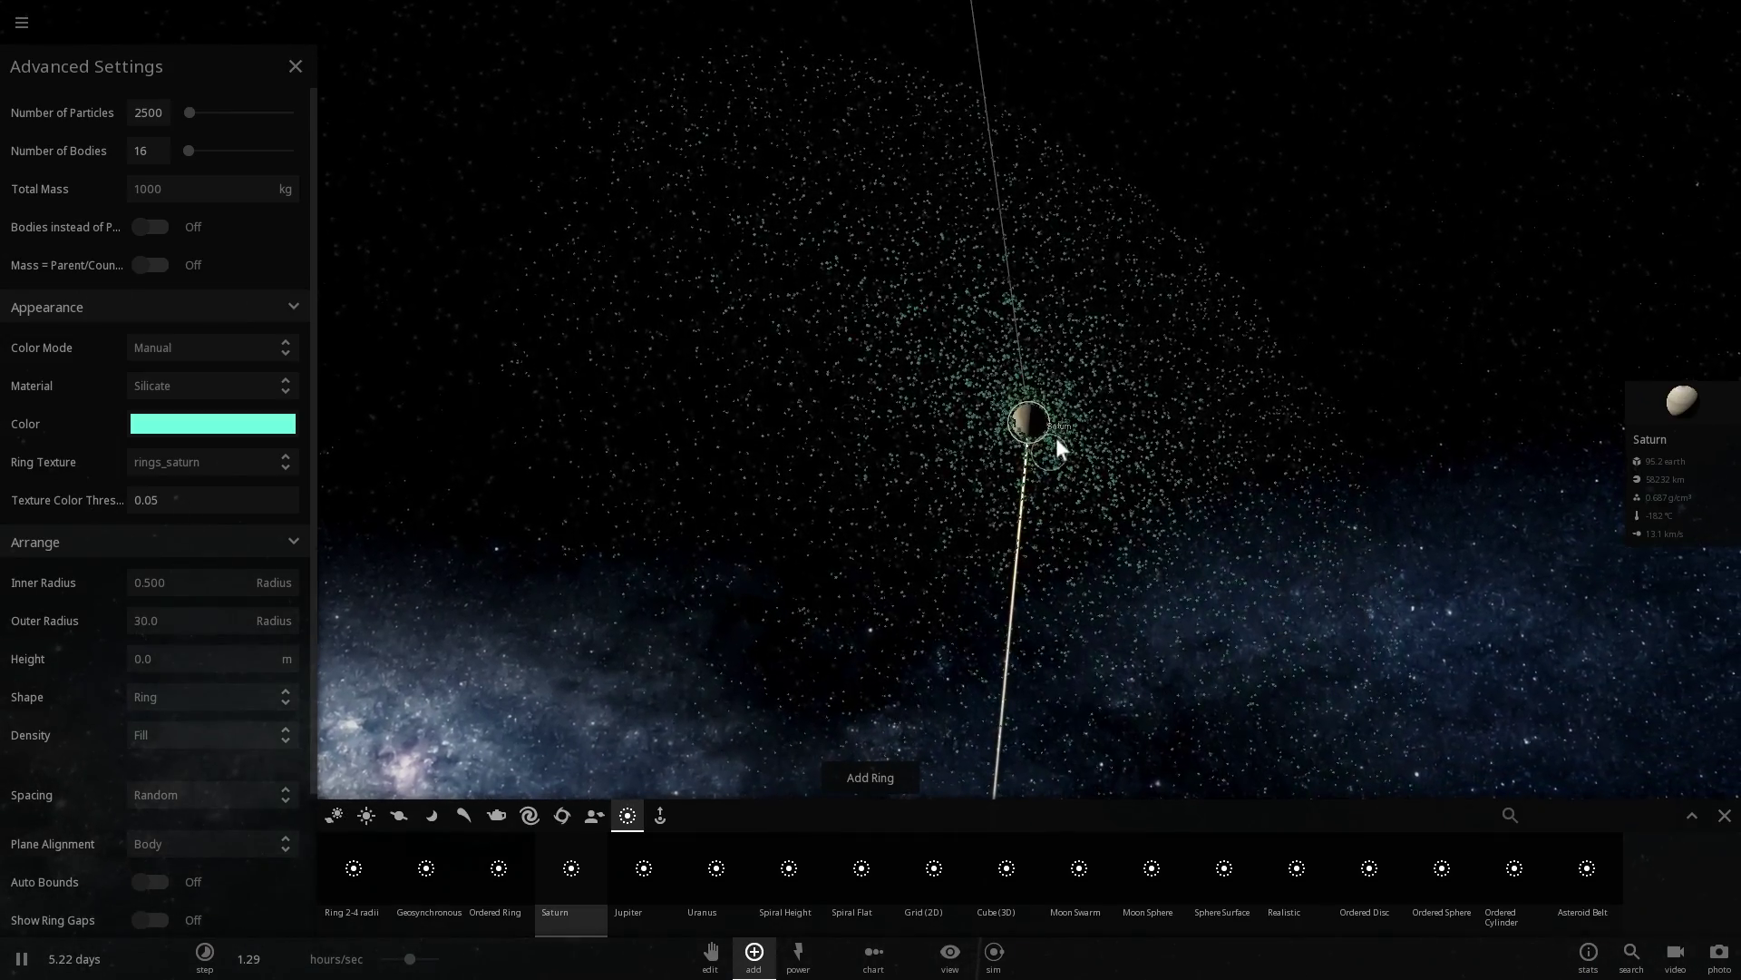
scroll(962, 356, up, 2)
right_drag(956, 356, 885, 444)
scroll(956, 398, down, 2)
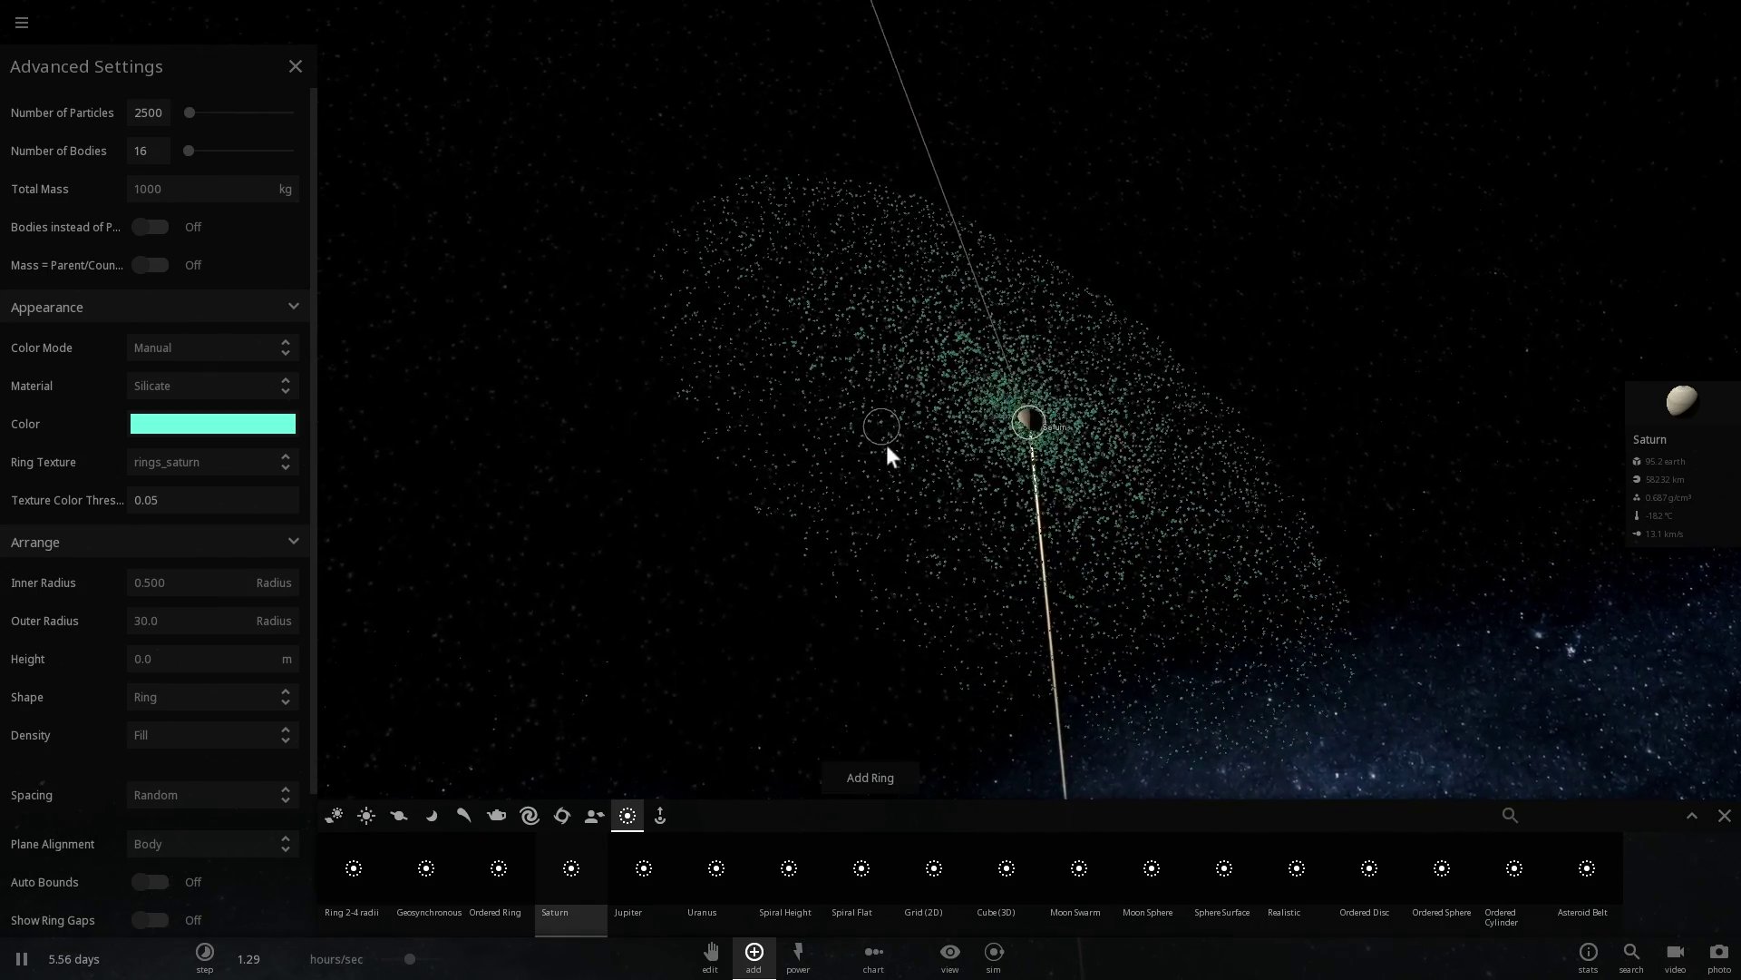
click(287, 73)
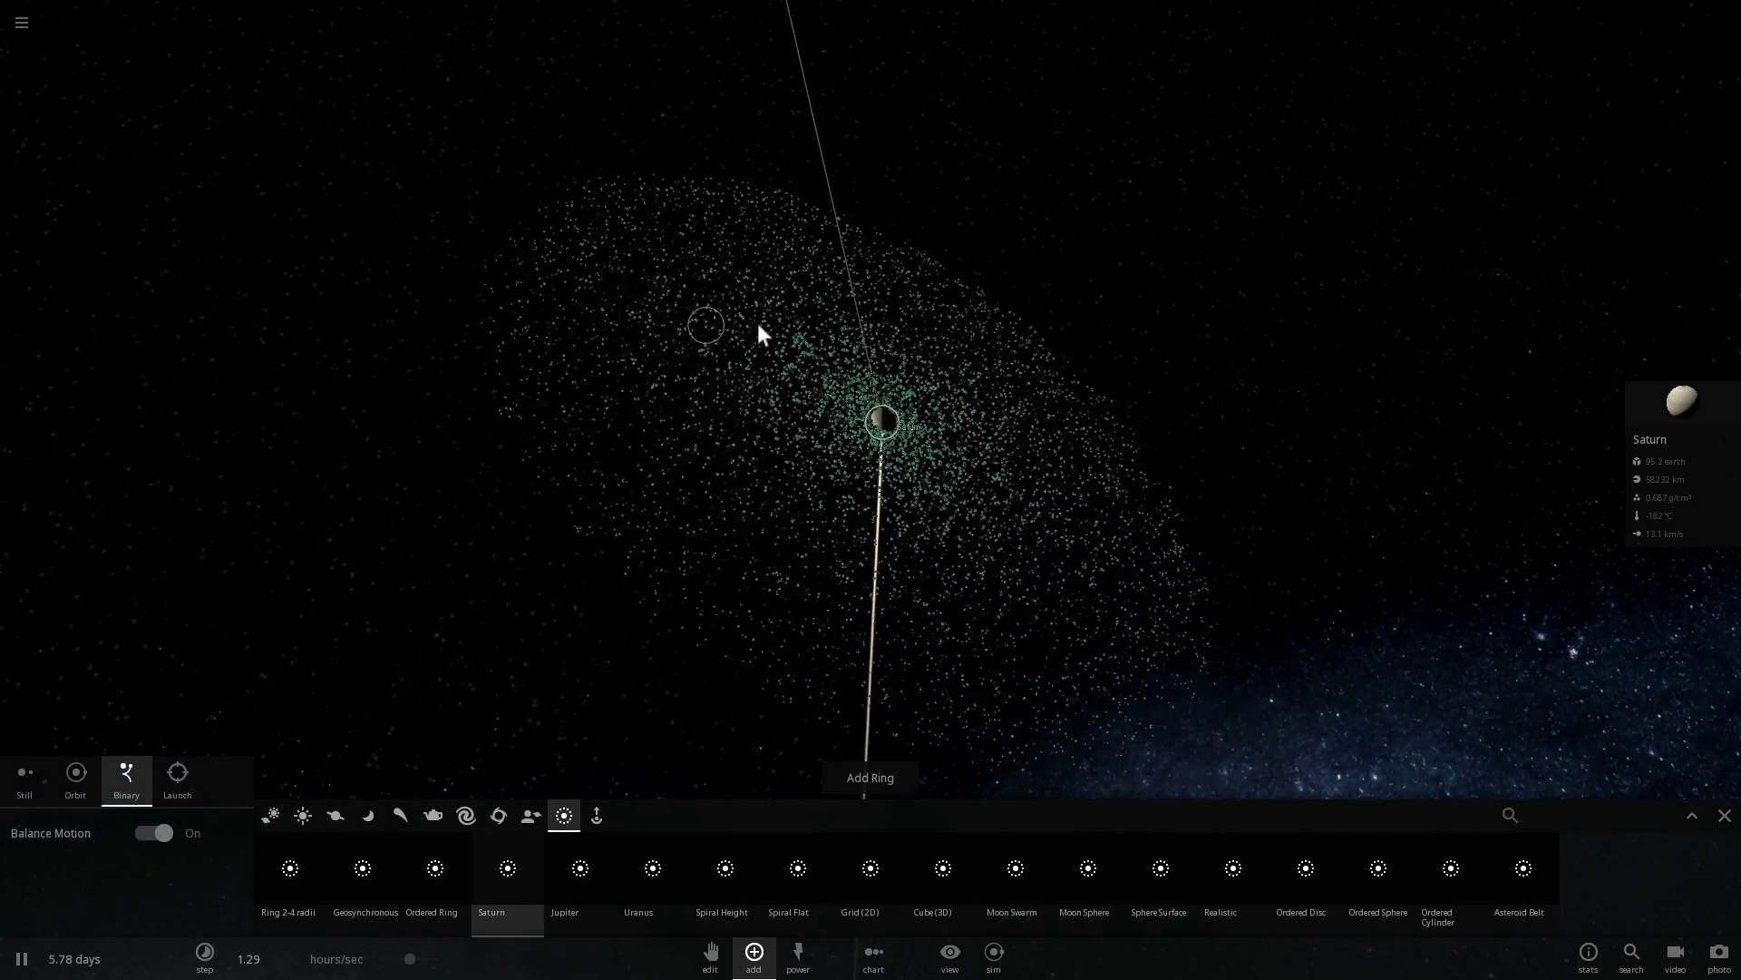
Examine the particle ring around Jupiter from several angles and distances, bringing distant Saturn into view
click(816, 413)
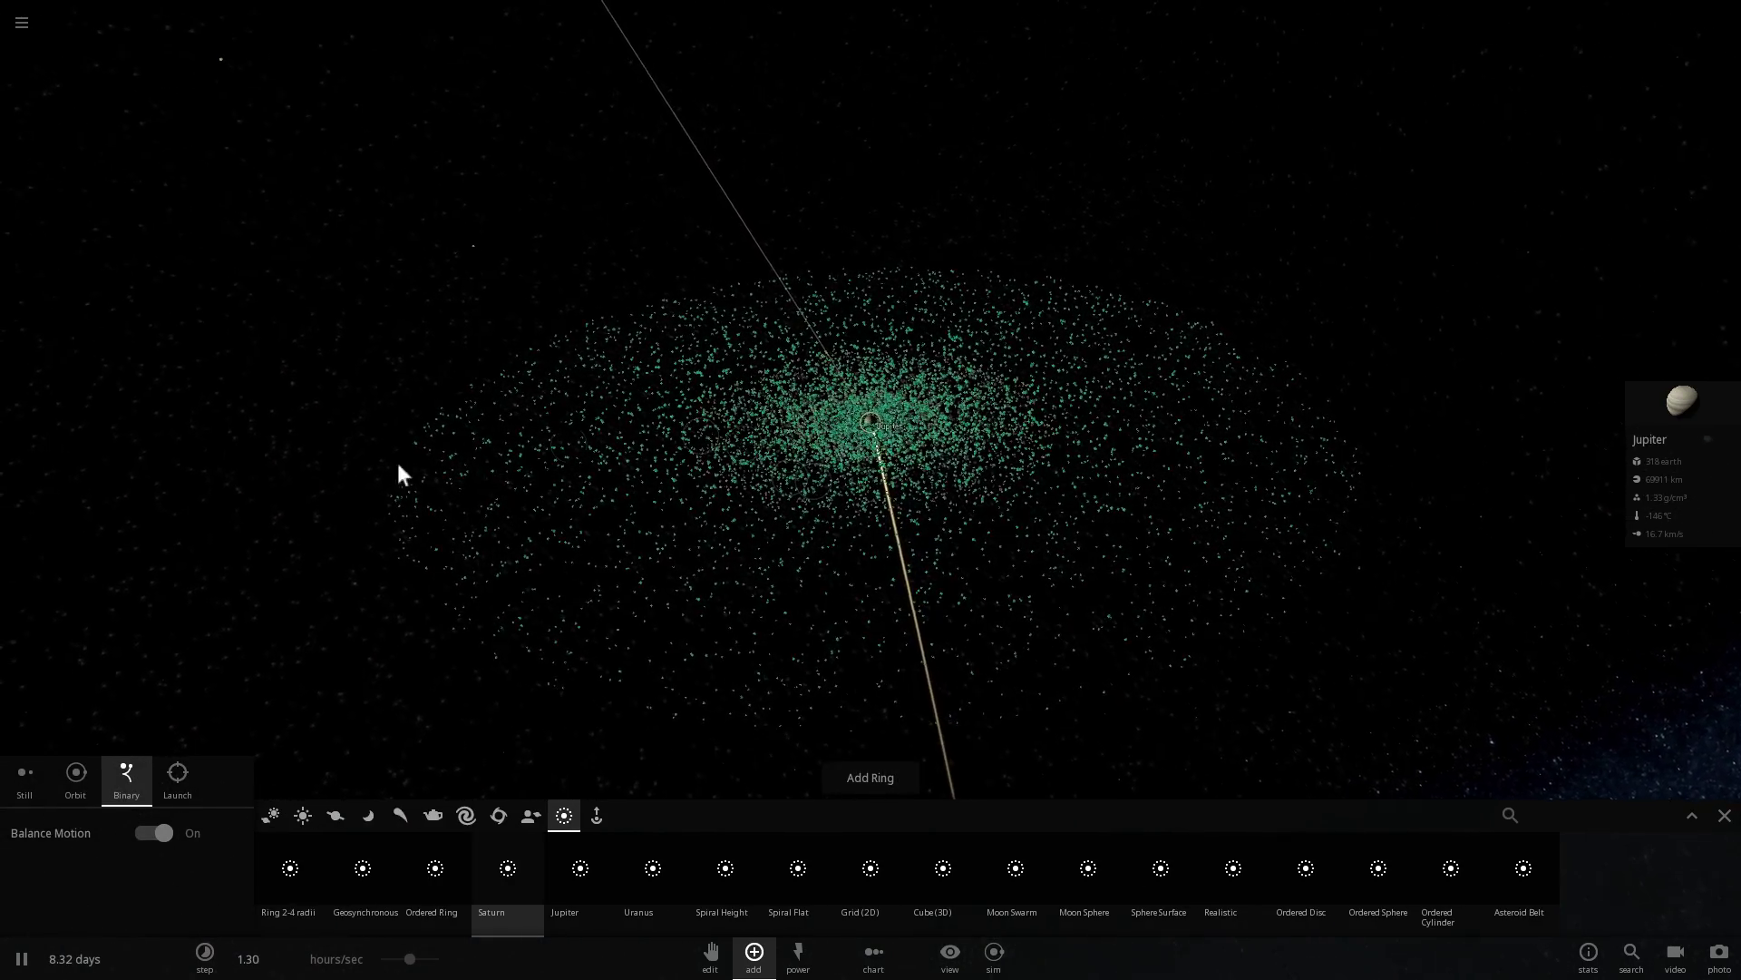
scroll(1400, 450, down, 3)
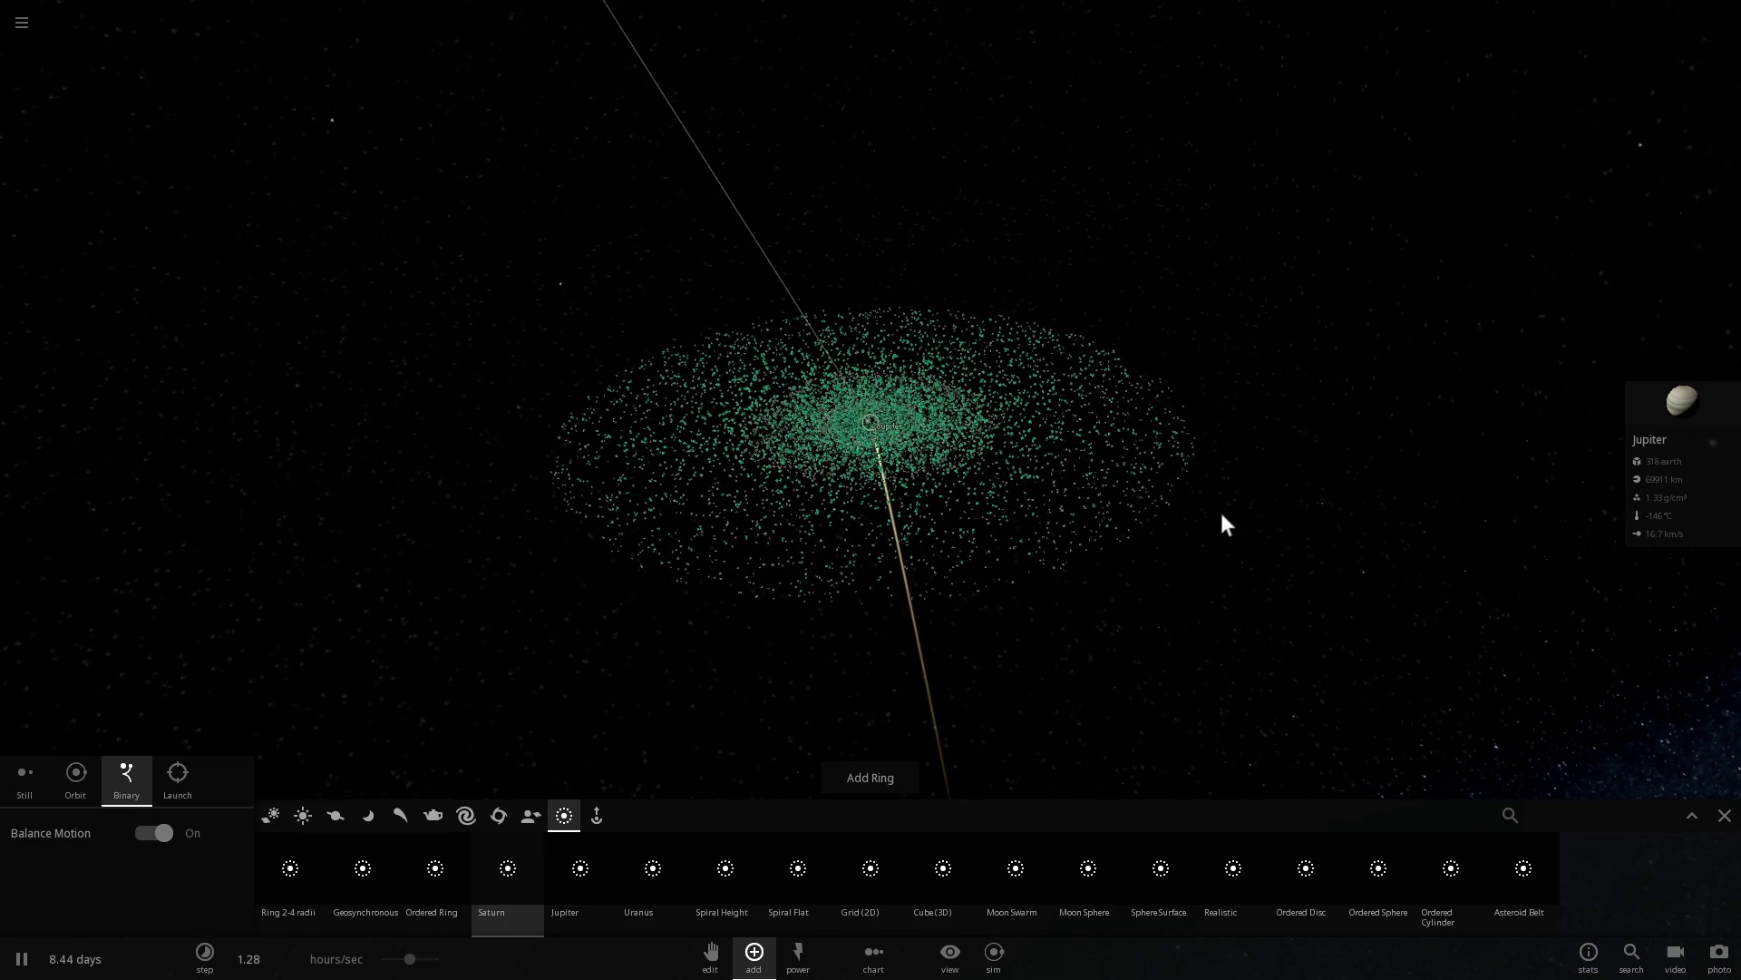
right_drag(1221, 513, 1333, 441)
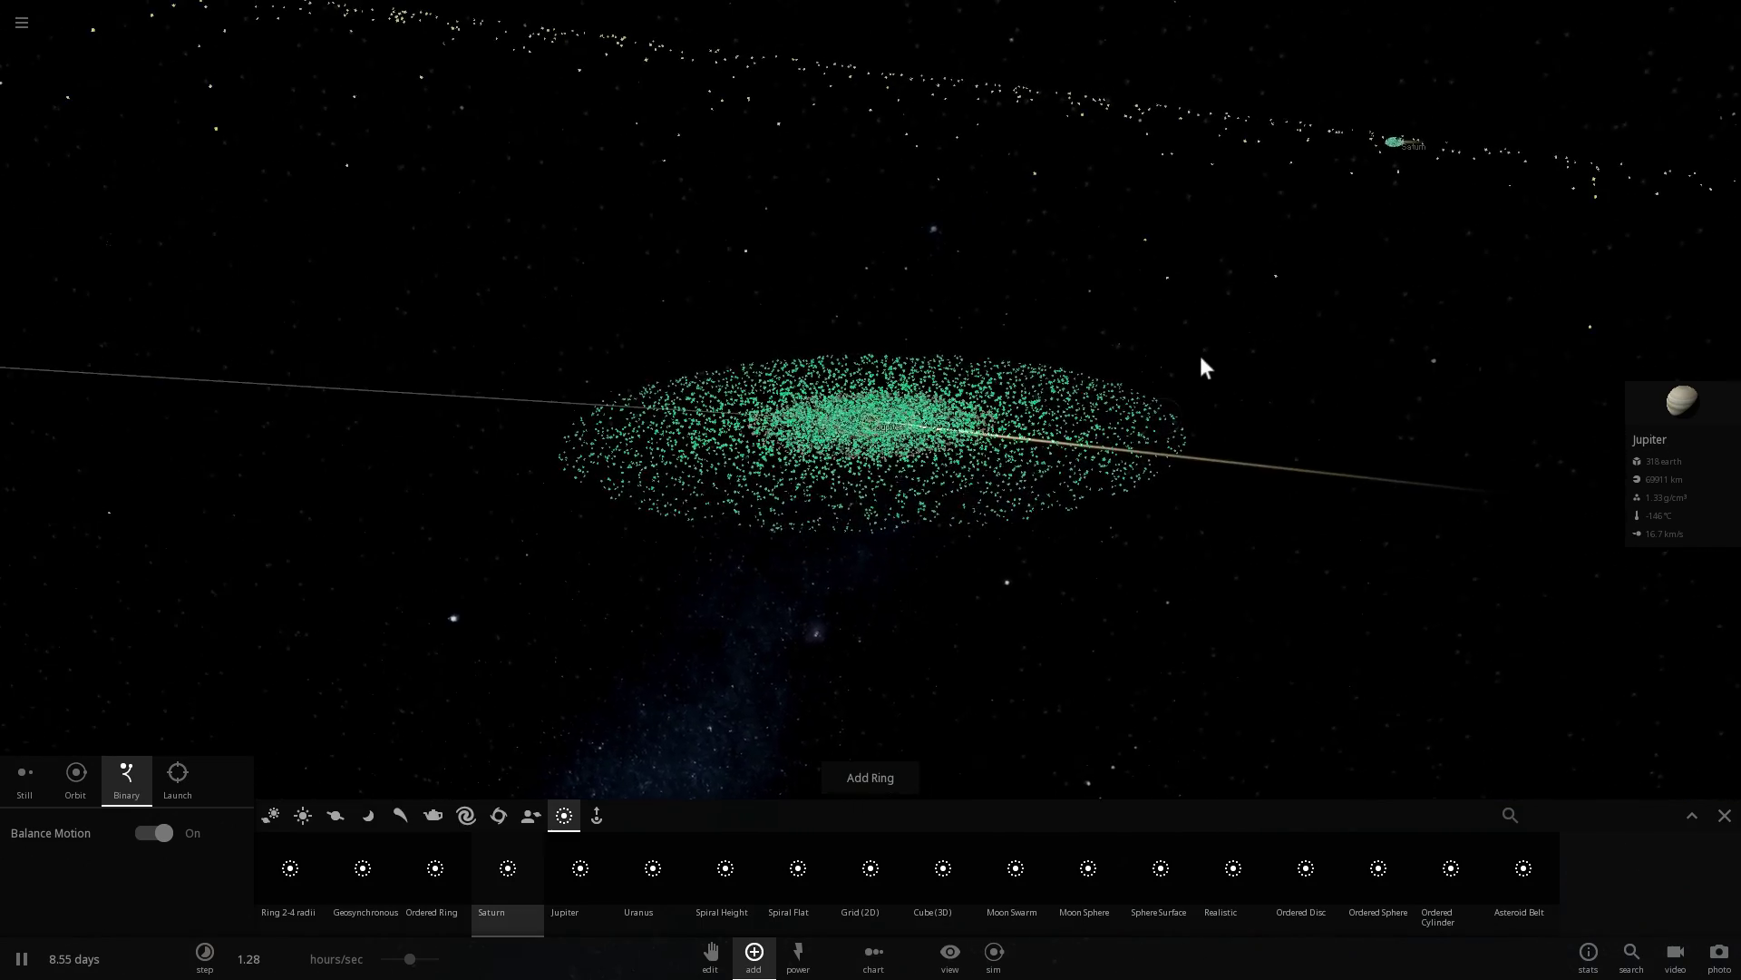
right_drag(895, 412, 785, 621)
scroll(856, 530, up, 2)
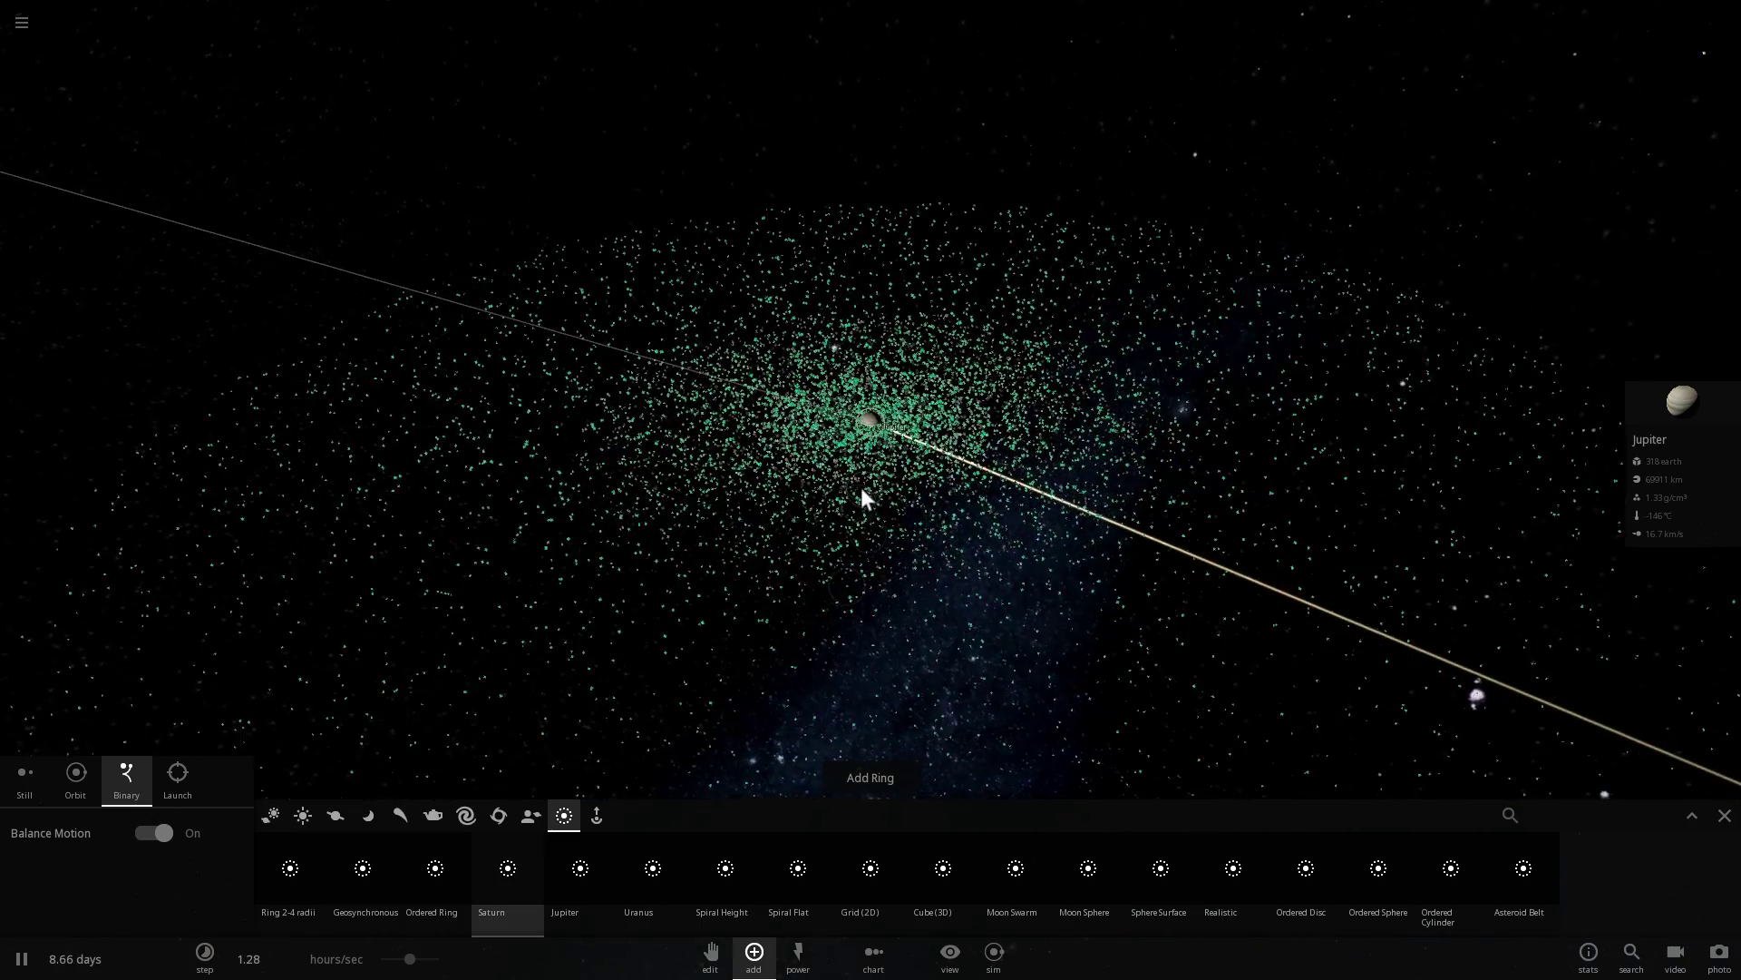
right_drag(863, 498, 1079, 556)
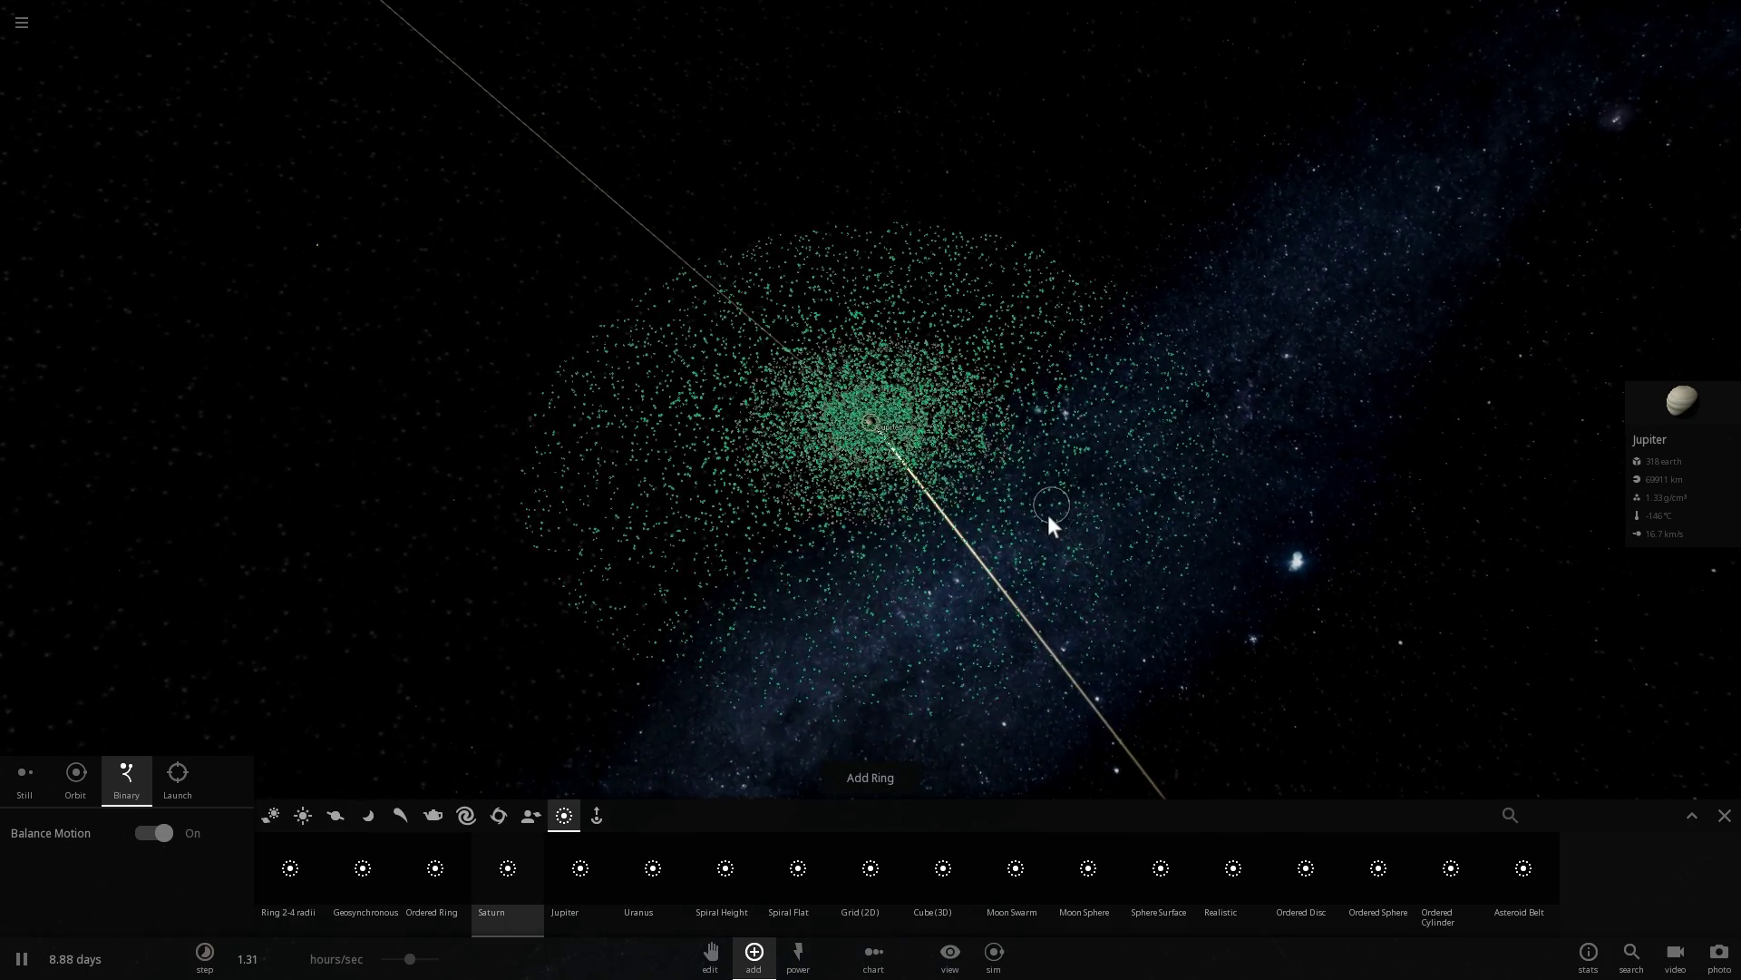
right_drag(907, 499, 1125, 468)
scroll(1124, 469, down, 3)
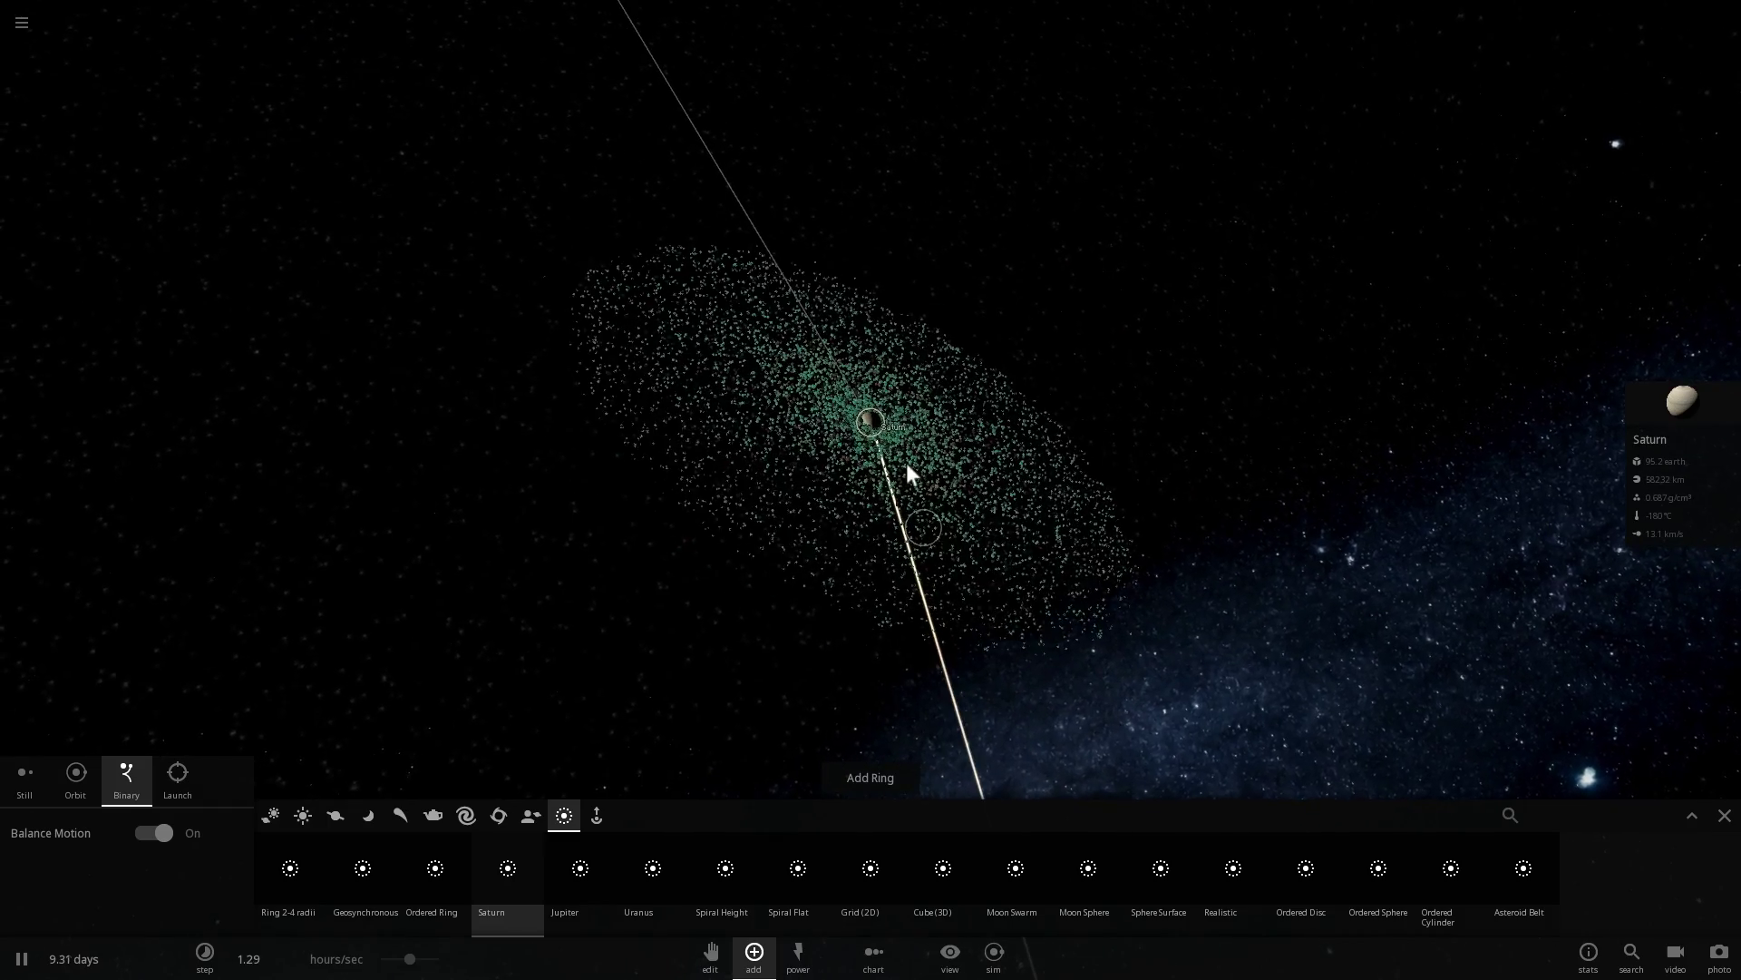
Examine Saturn's particle ring close up and from afar, and return the focus to Jupiter
right_drag(906, 462, 677, 459)
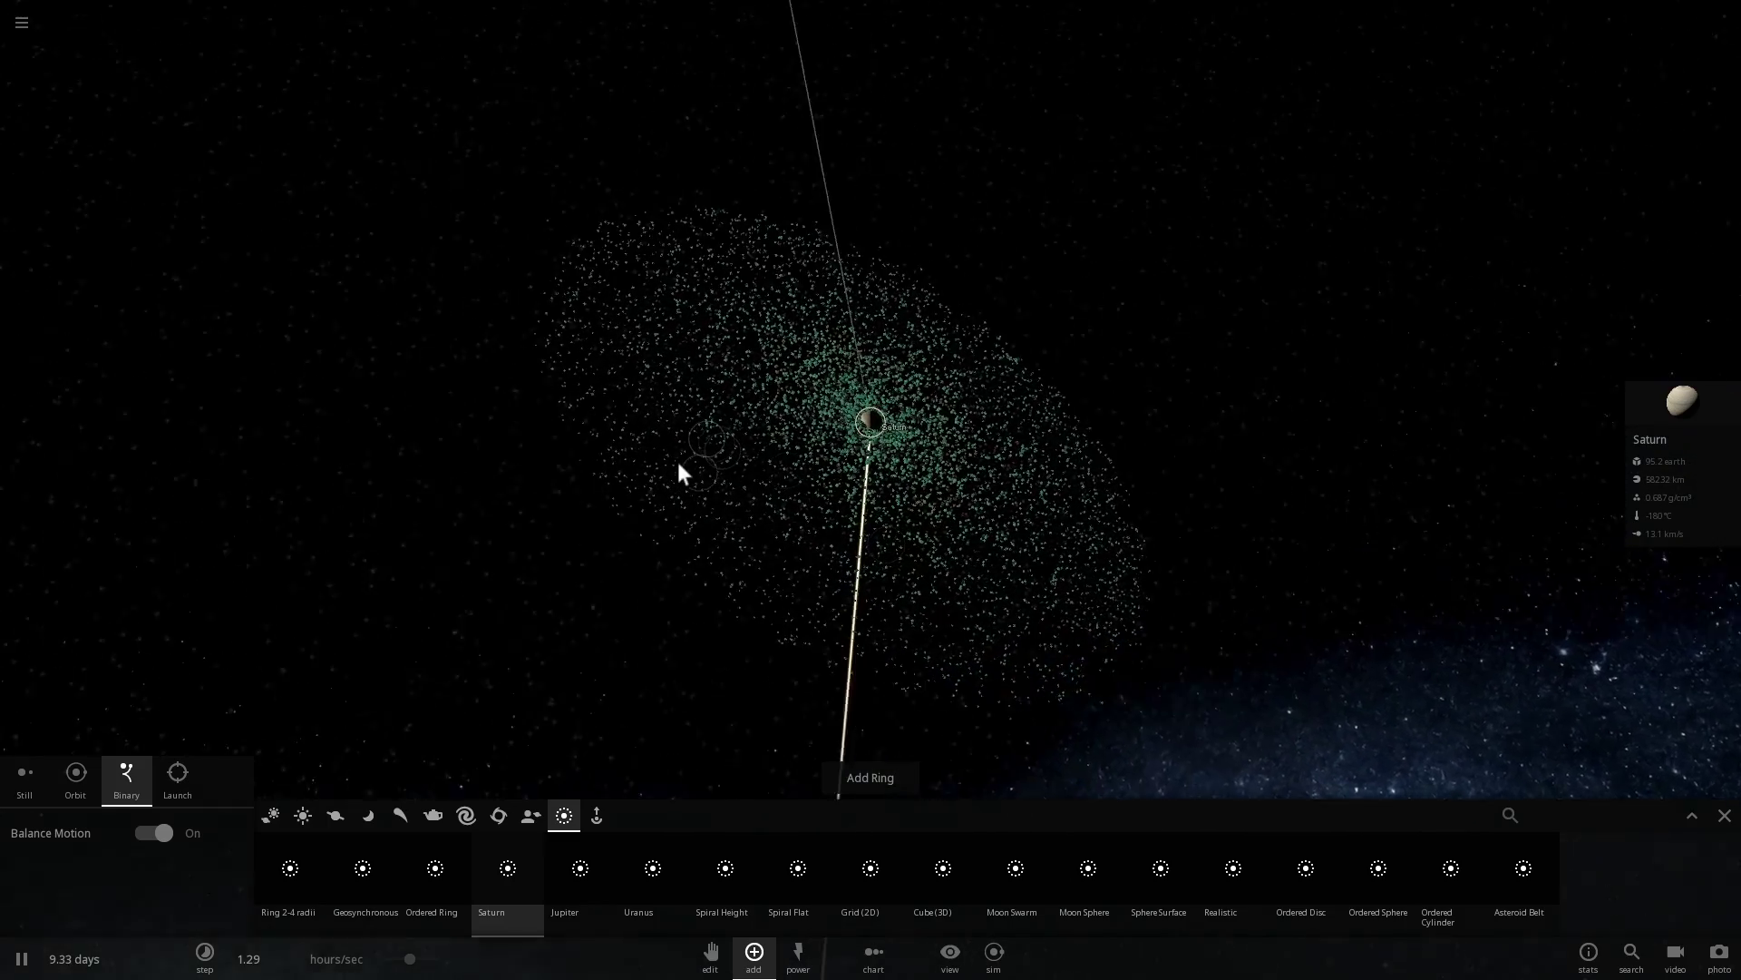
right_drag(835, 411, 726, 417)
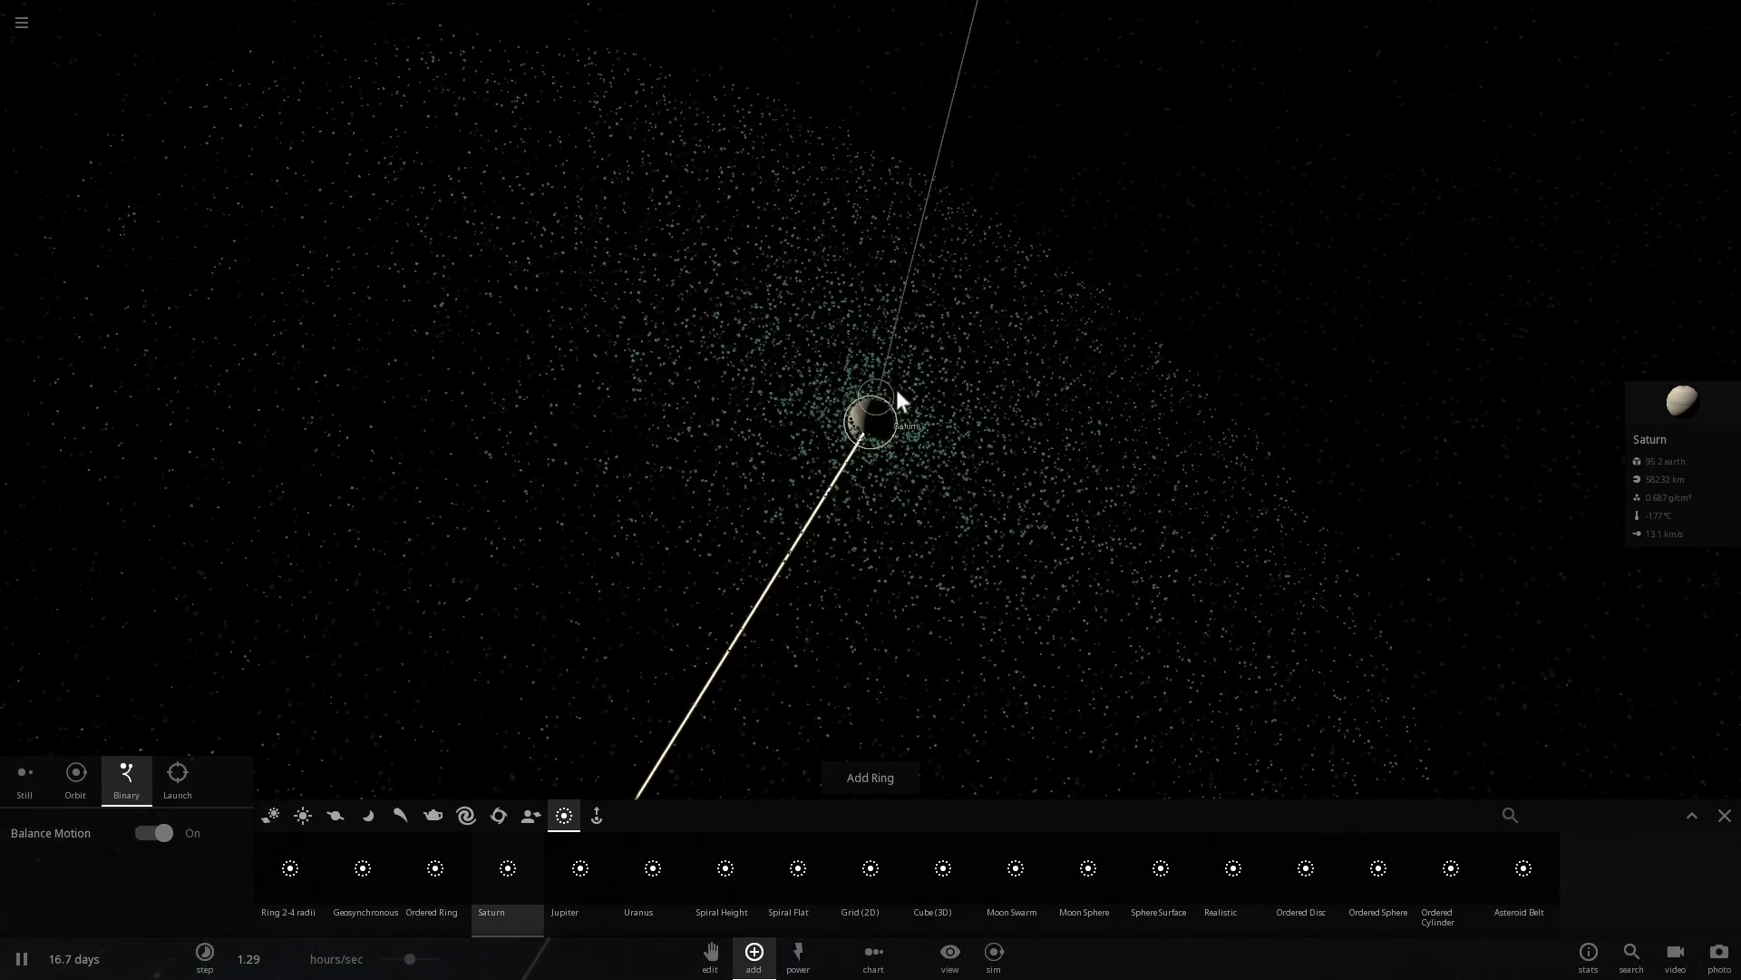
scroll(896, 389, up, 3)
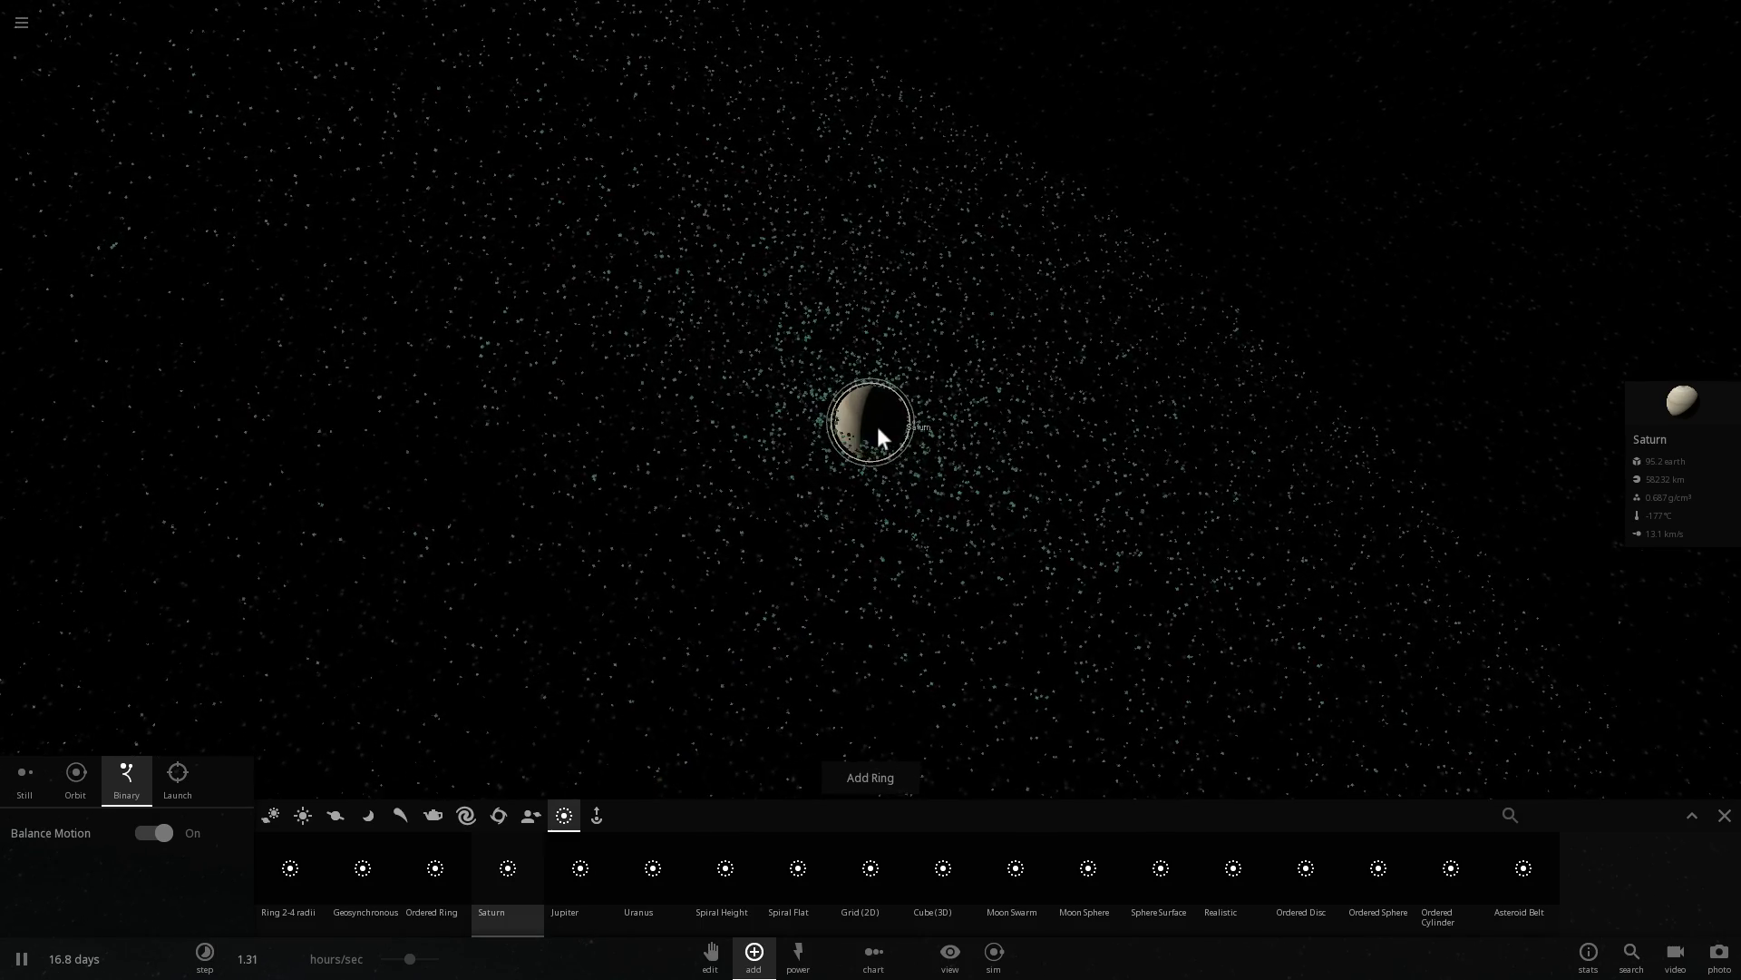
scroll(872, 423, down, 5)
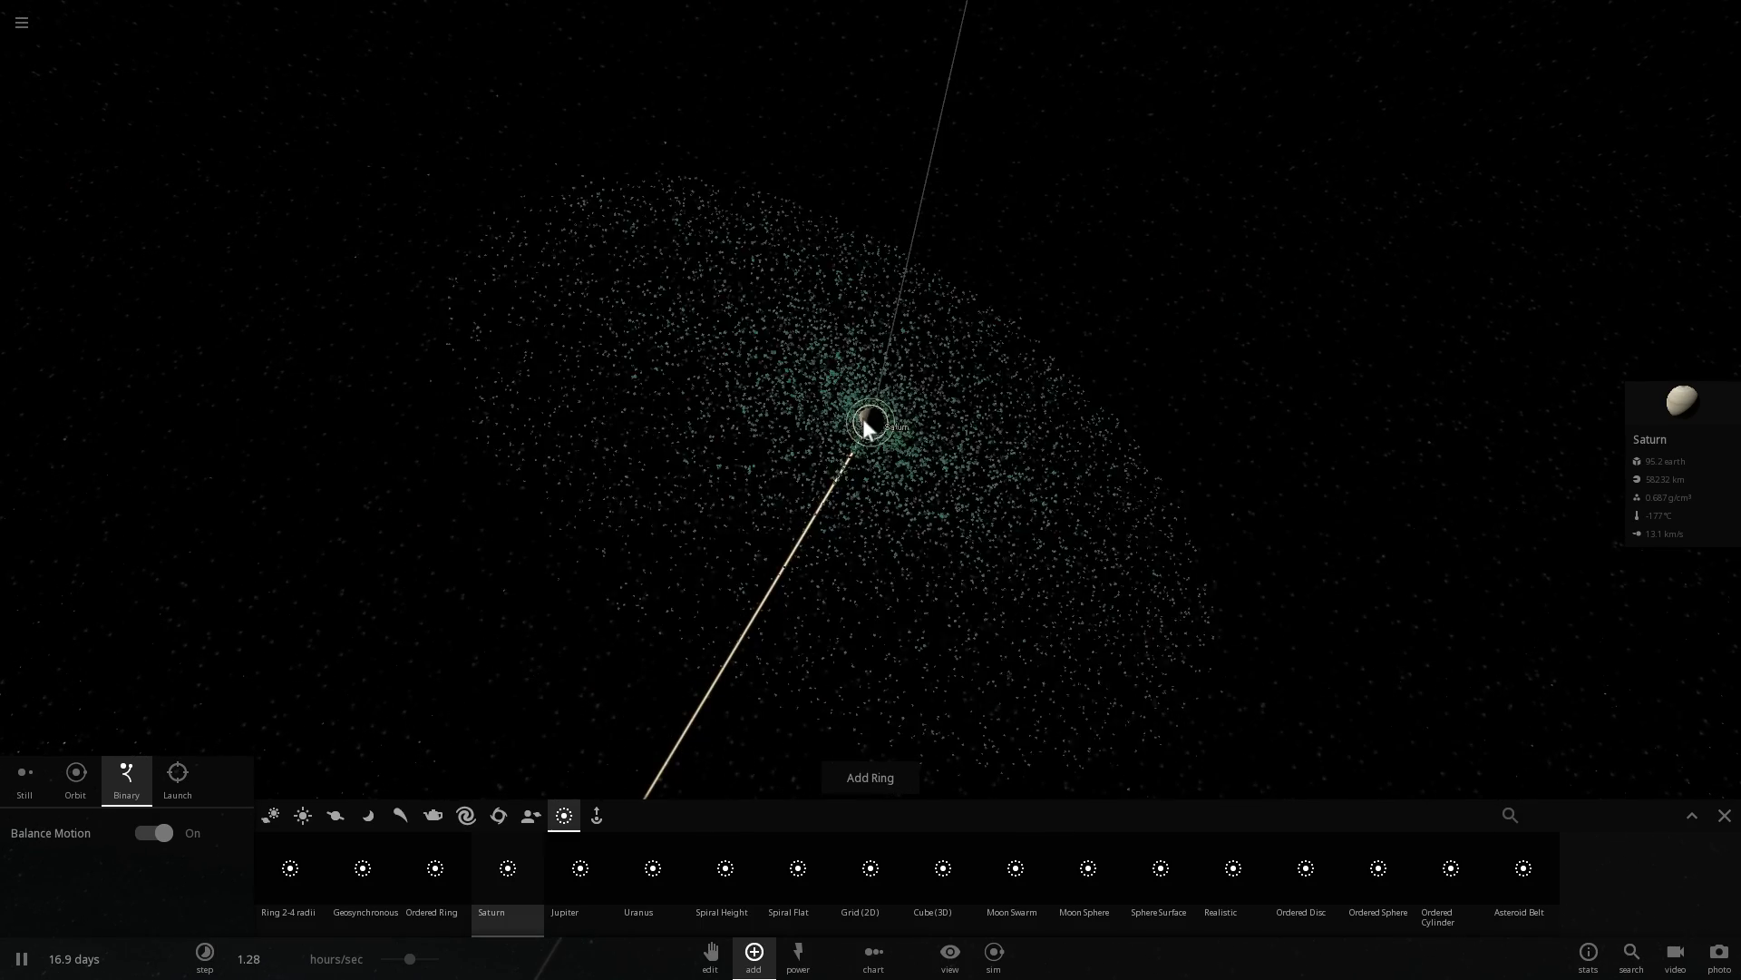
scroll(933, 383, down, 4)
scroll(937, 398, down, 10)
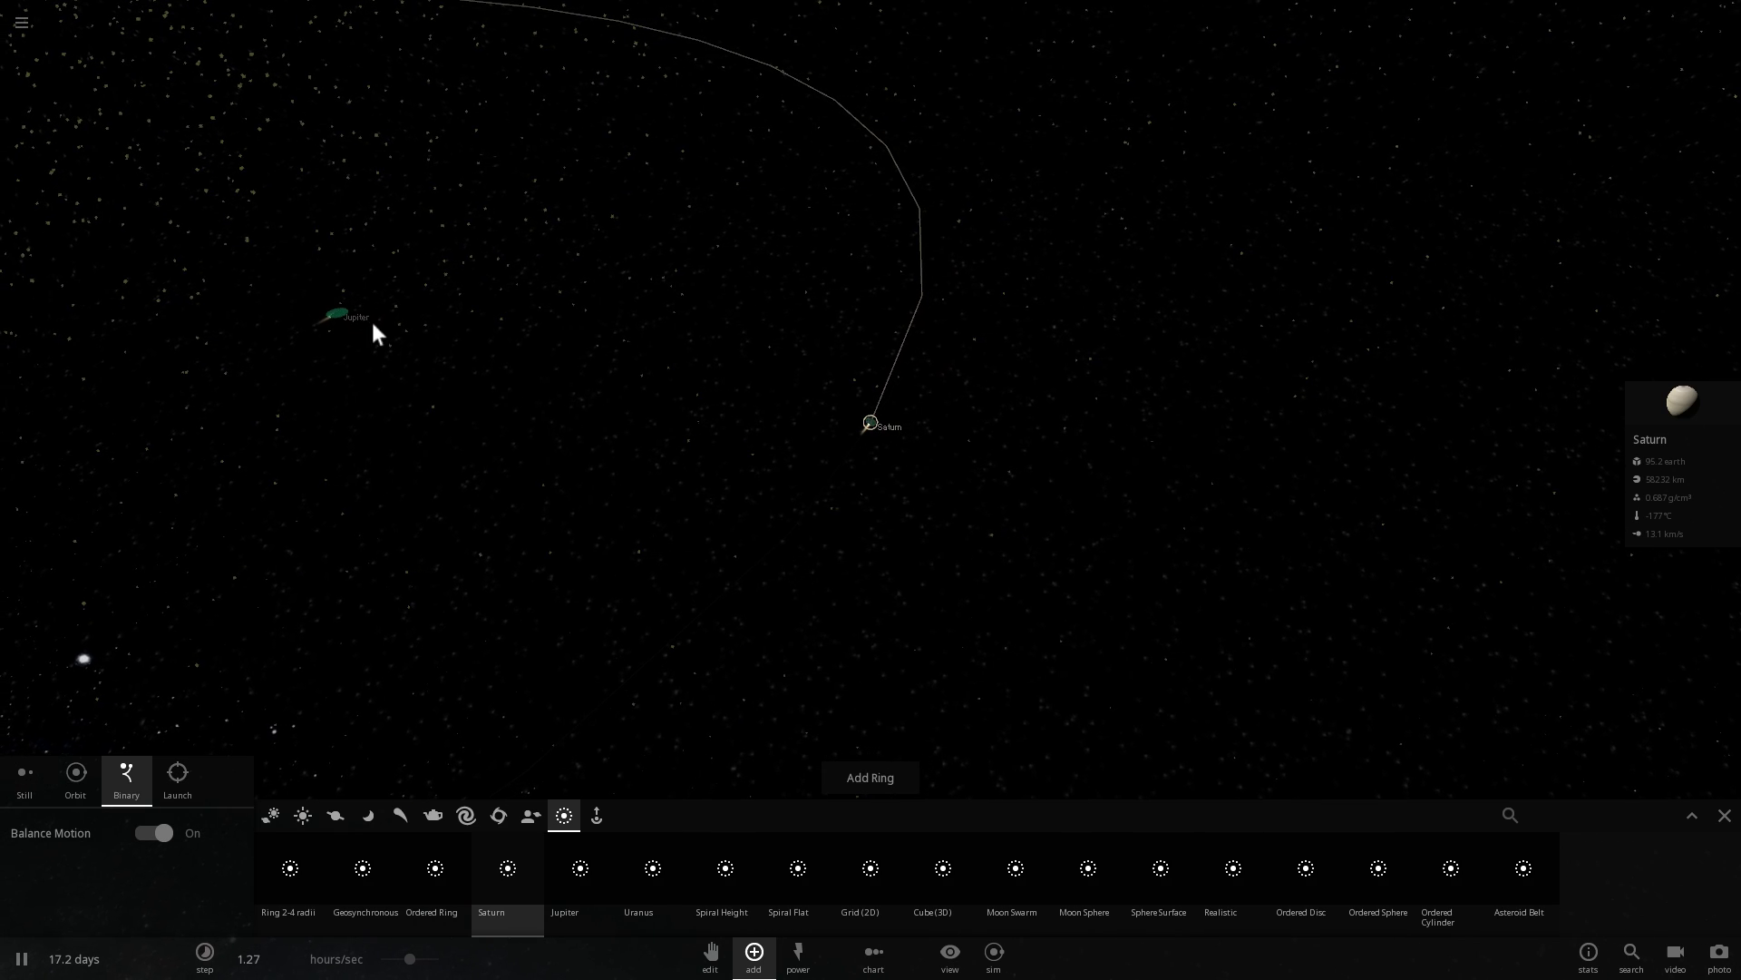
double_click(341, 317)
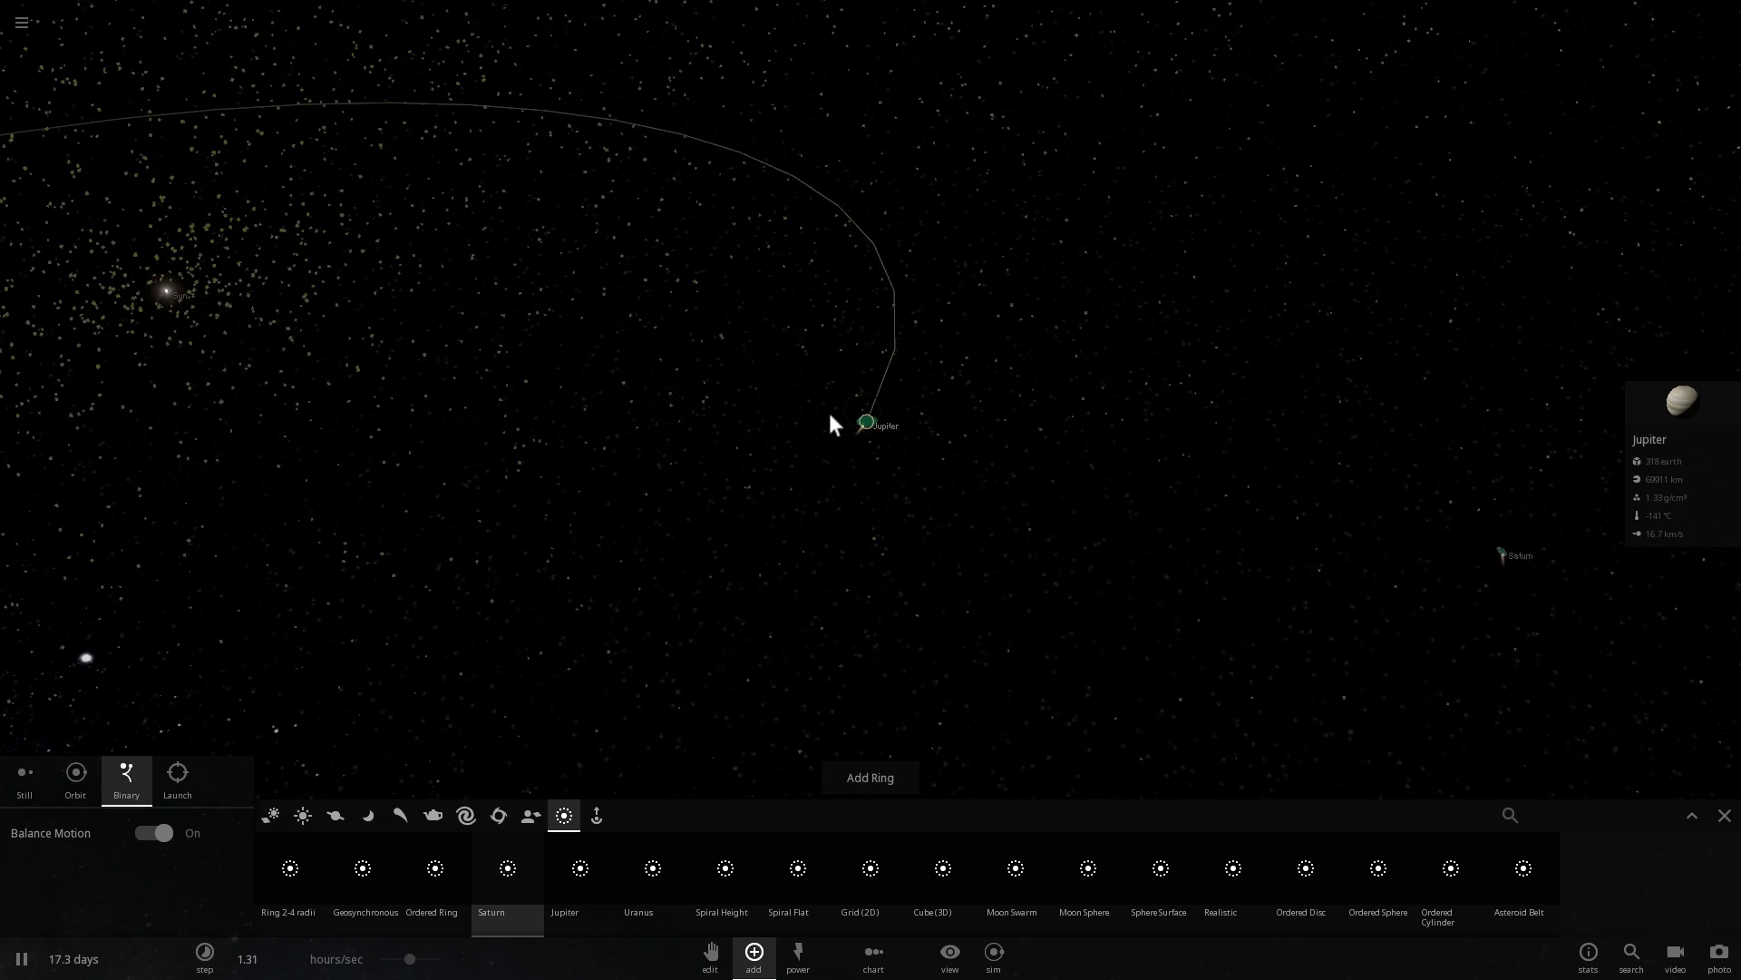
click(862, 439)
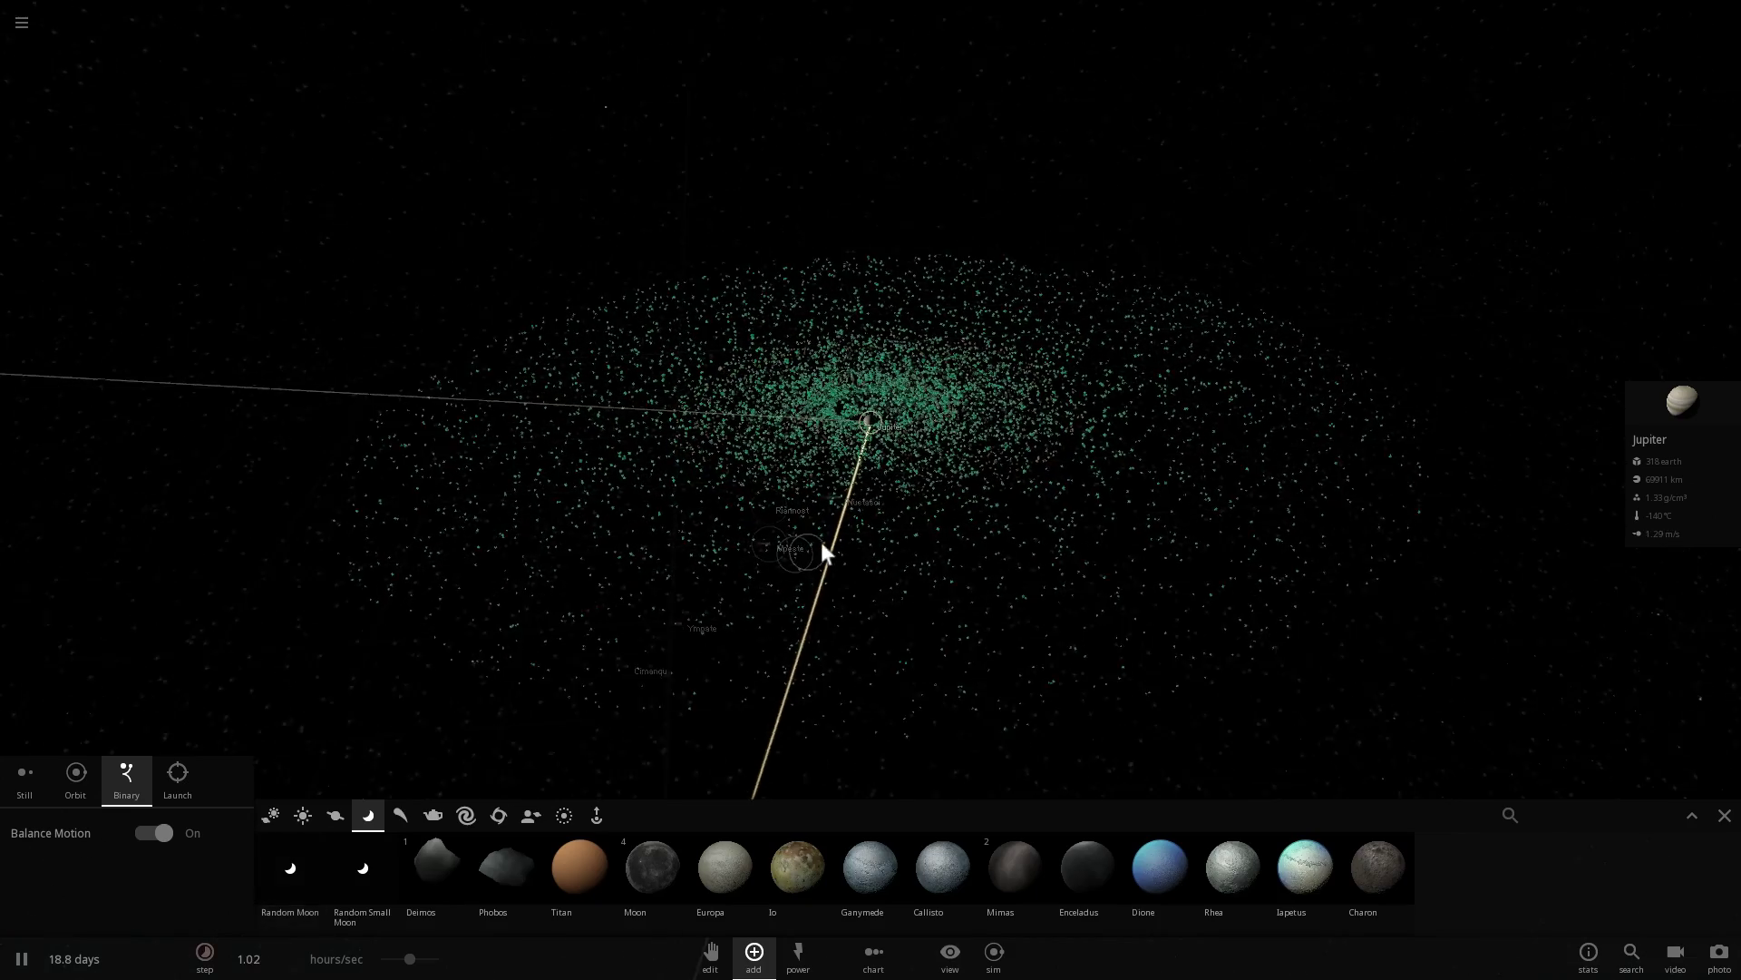
Follow the moon Mpeste and examine how Jupiter and its particle ring move relative to the orbiting moons
right_drag(821, 543, 860, 507)
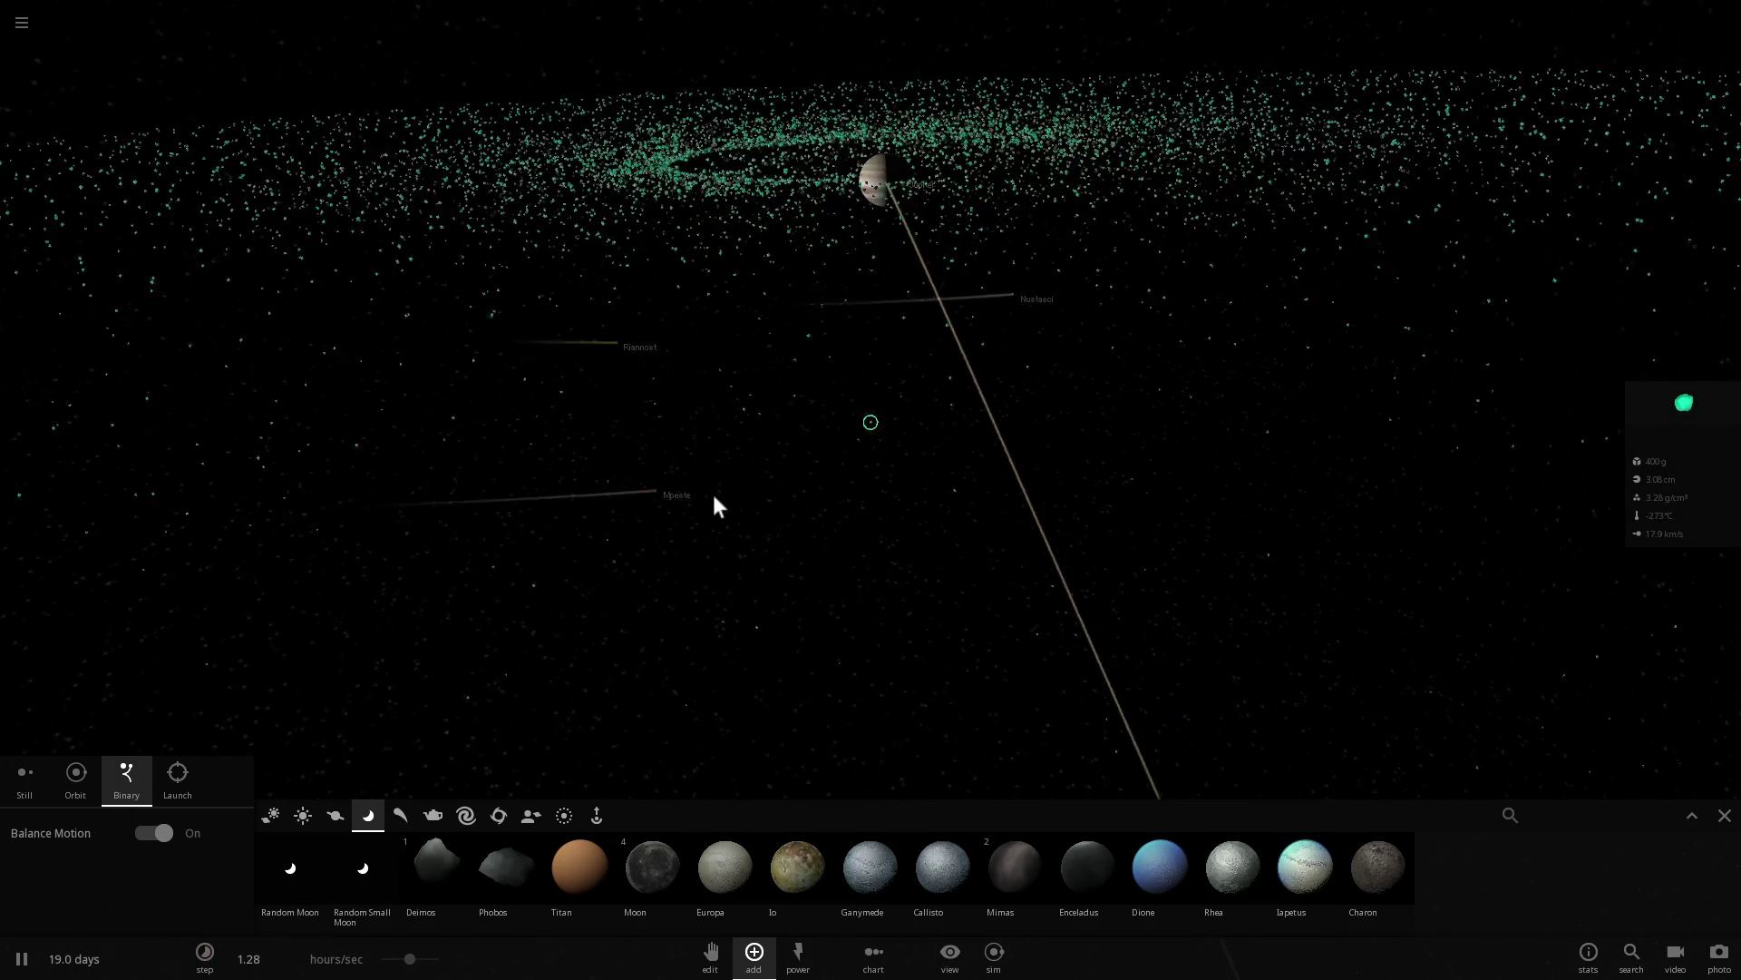
click(685, 494)
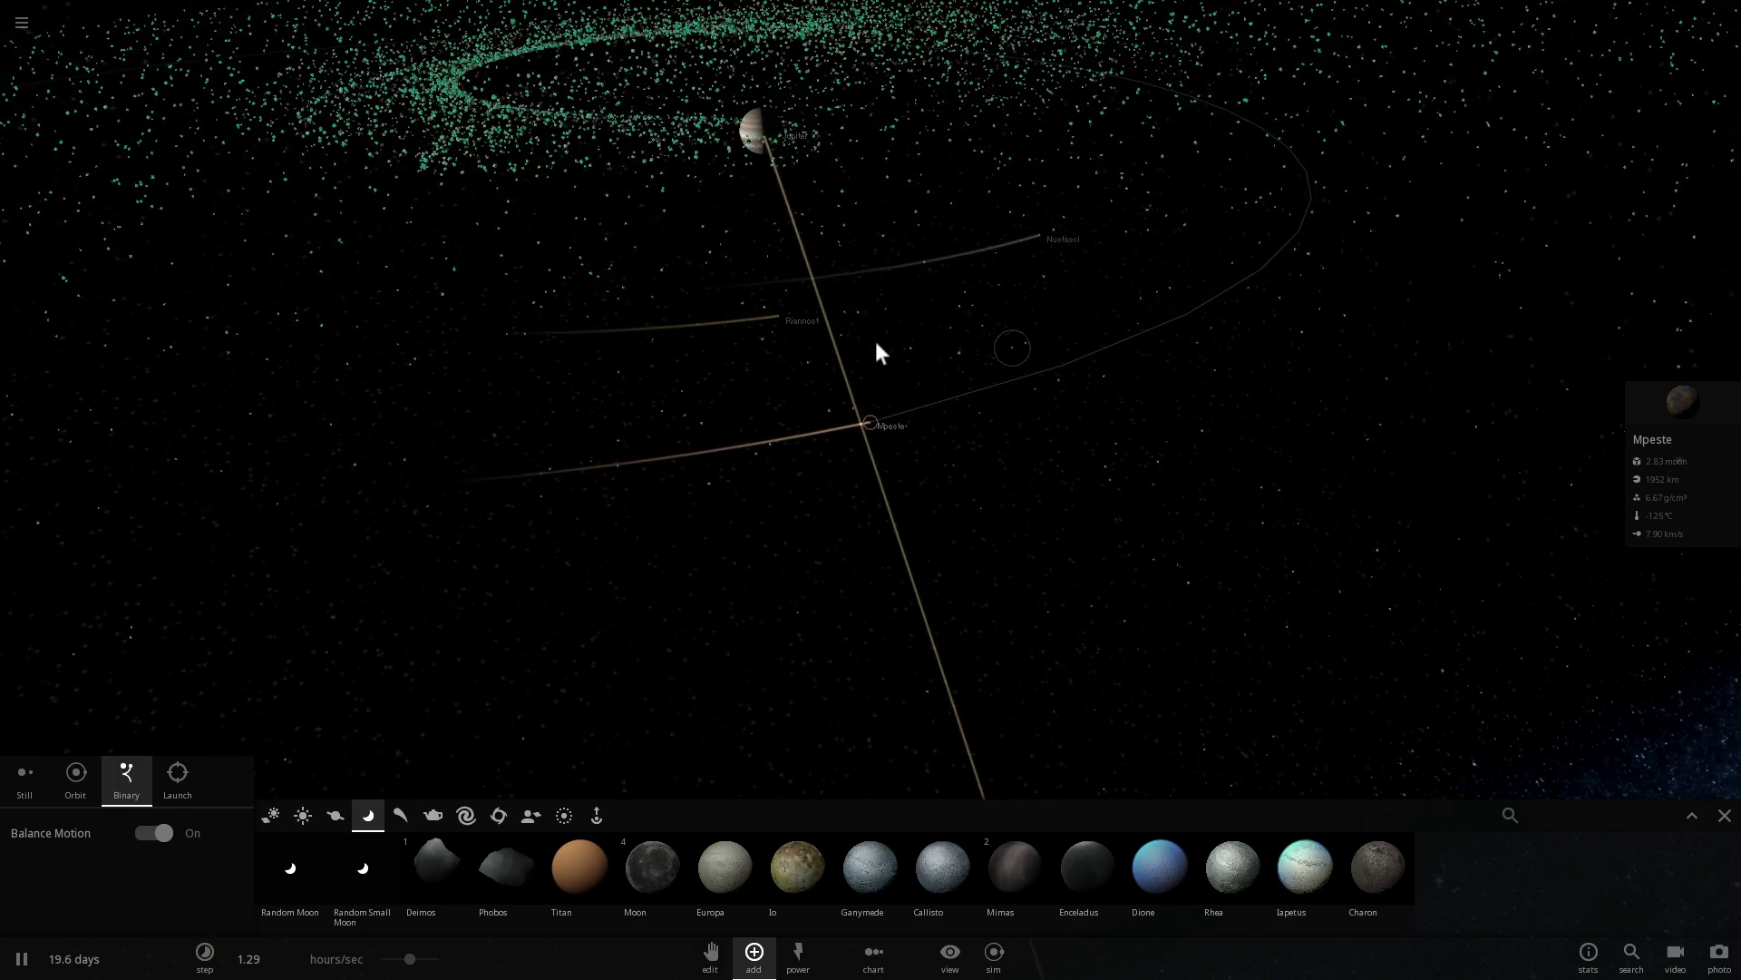
click(750, 127)
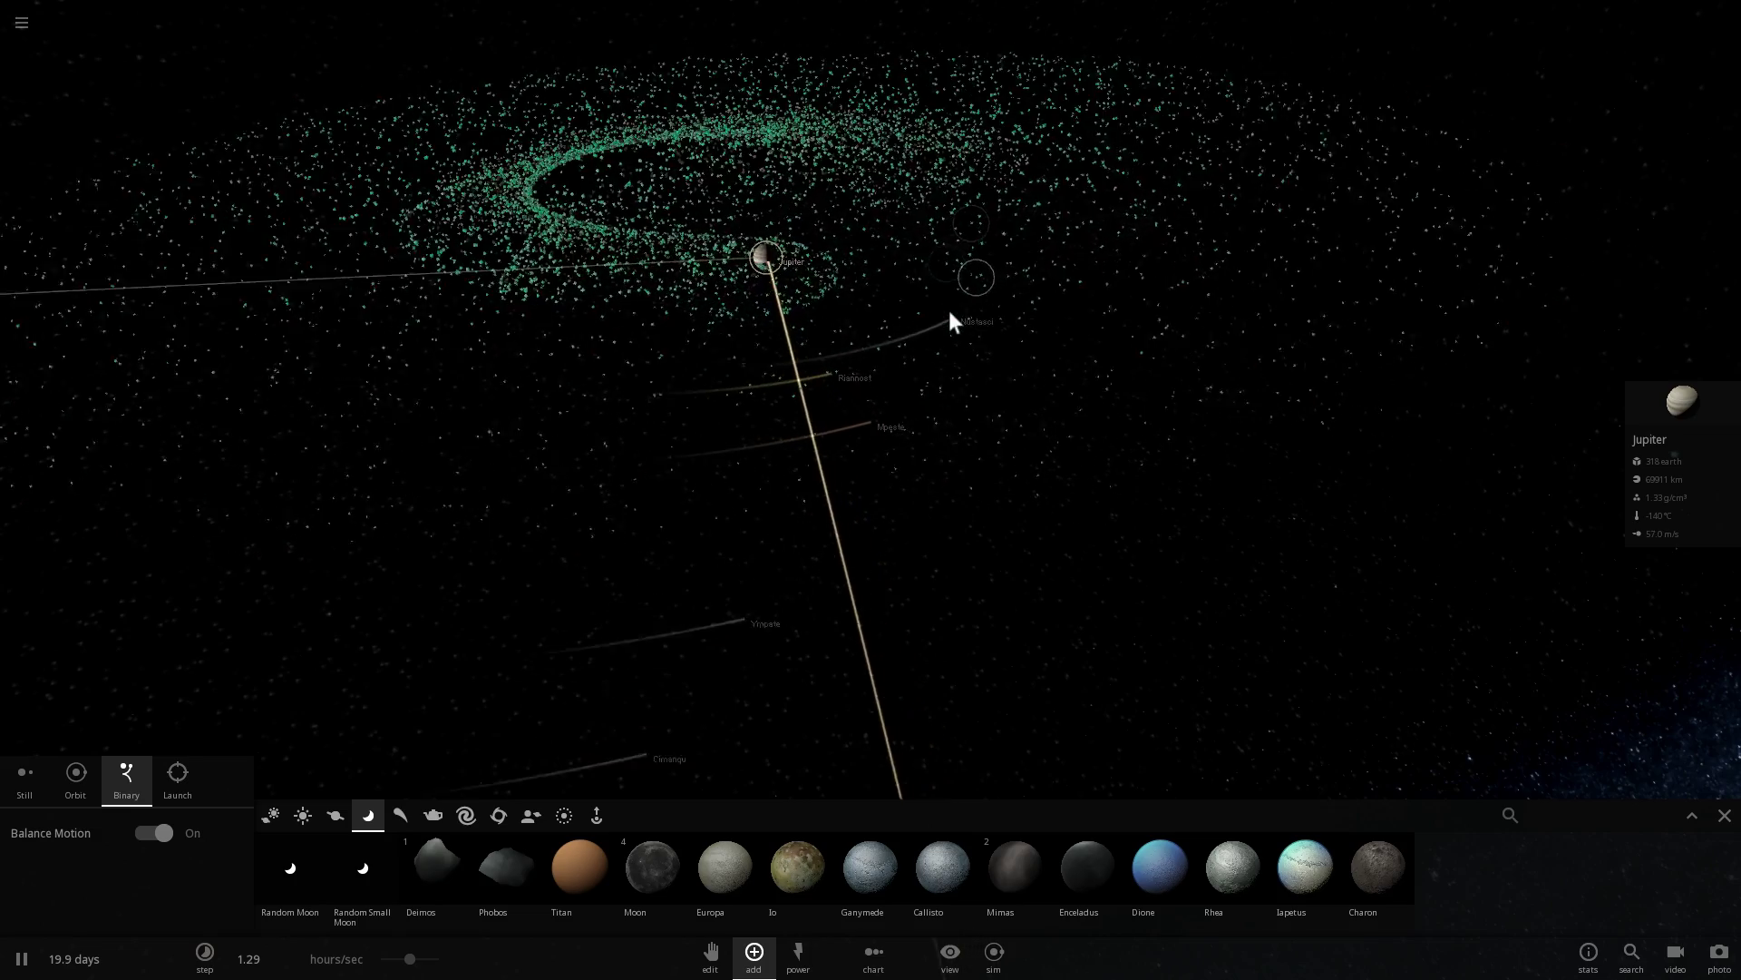
scroll(933, 347, up, 3)
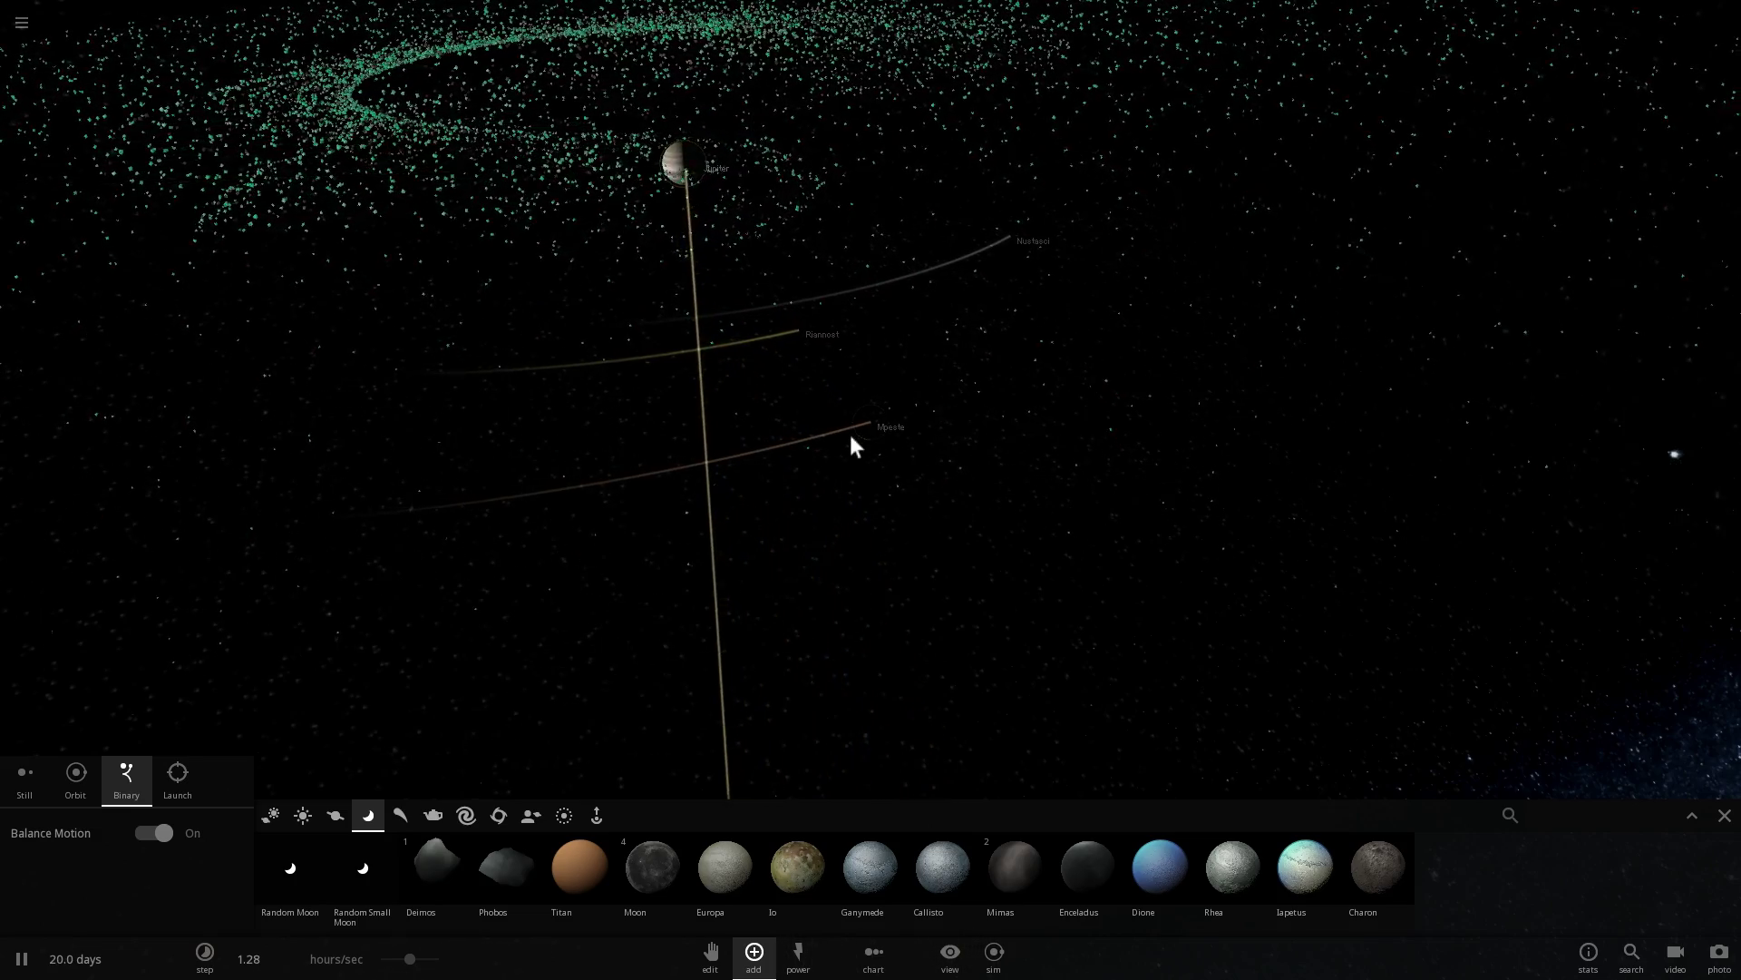
click(869, 423)
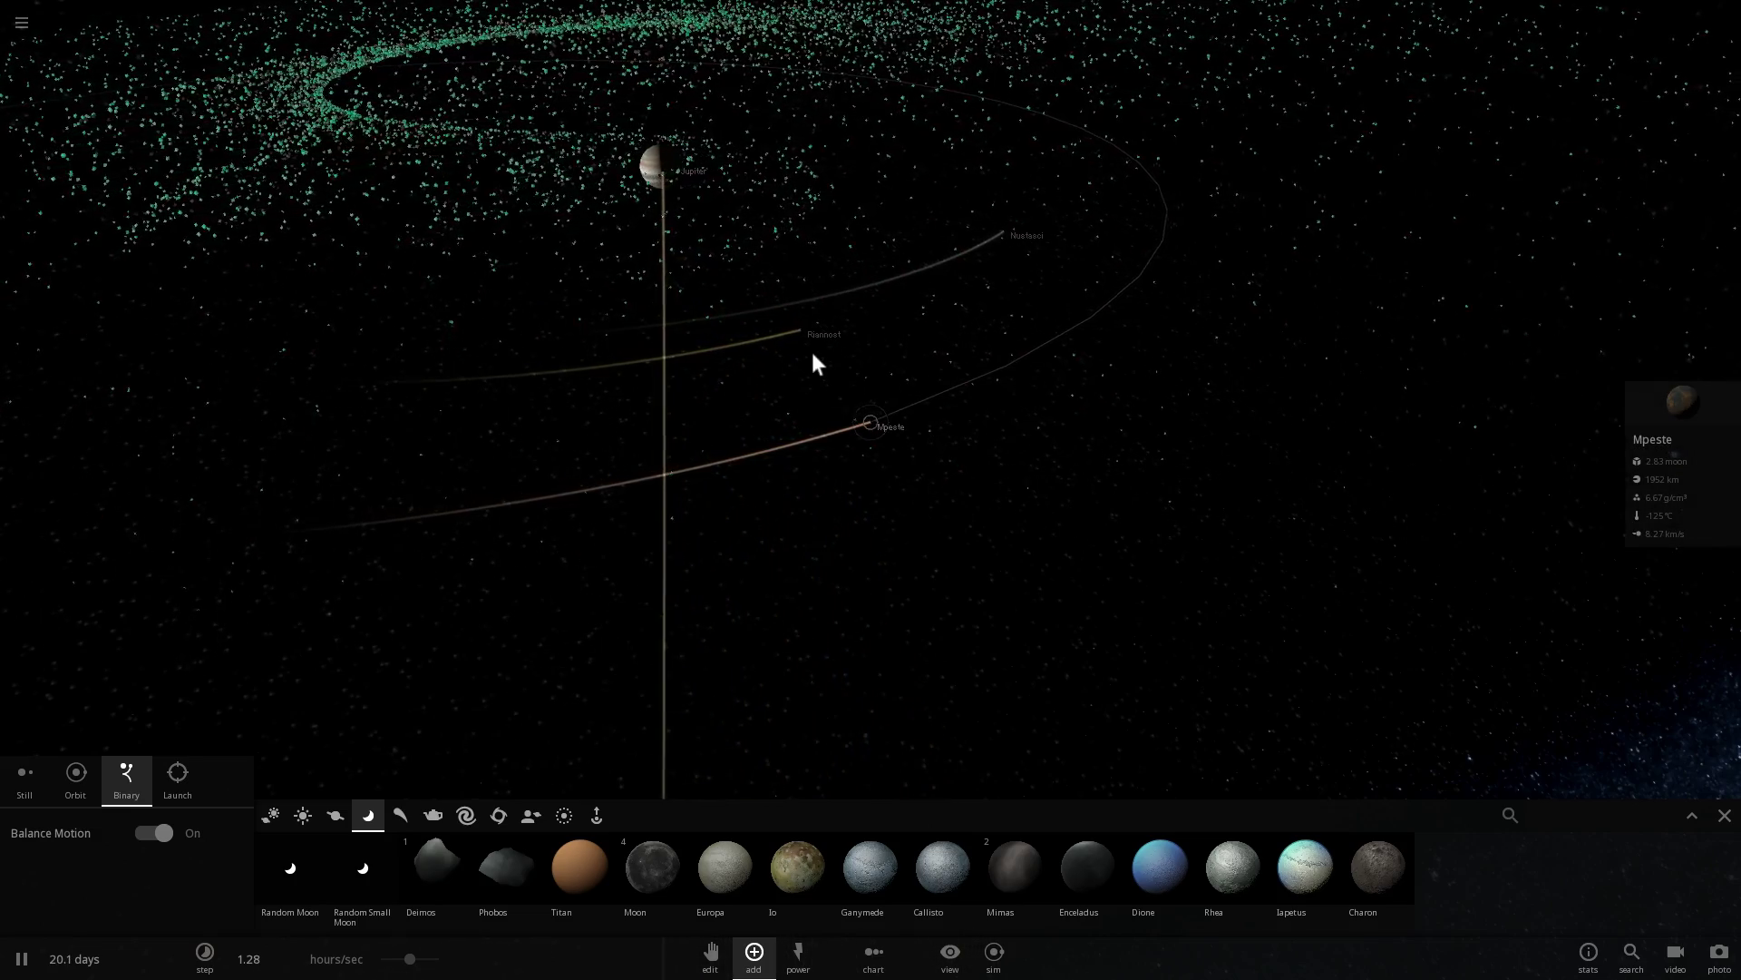
Delete the moon Nustasci from its orbit around Jupiter
click(1002, 232)
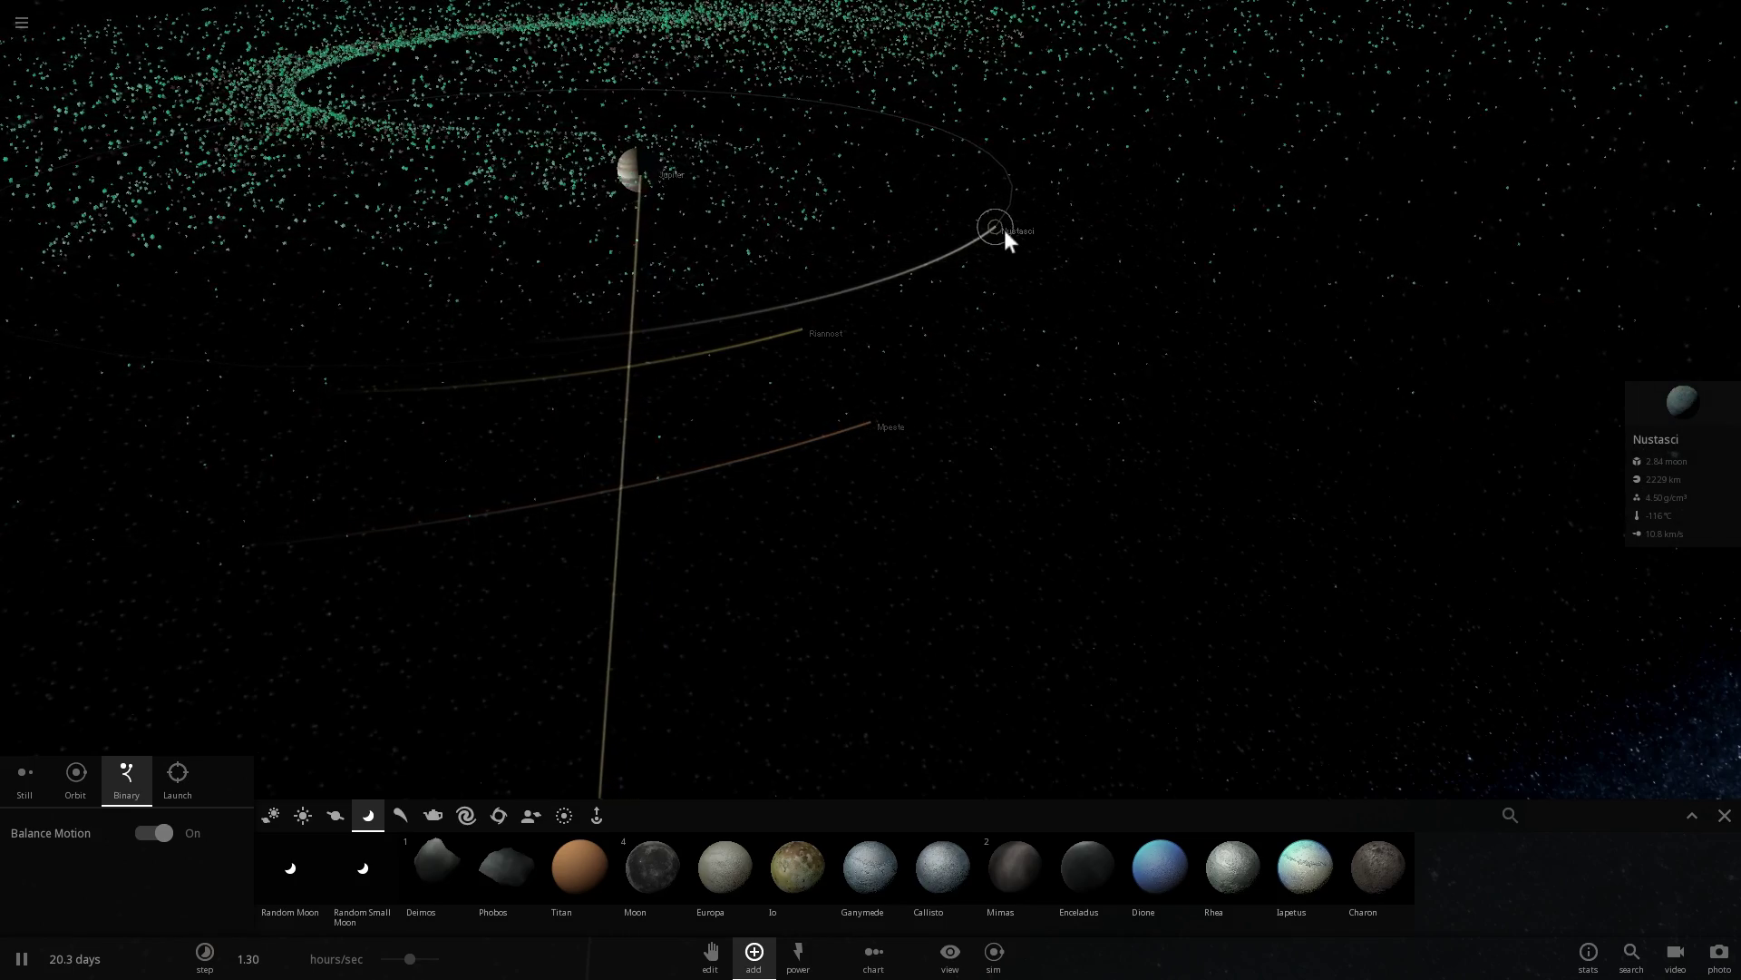
key(Delete)
scroll(988, 247, down, 3)
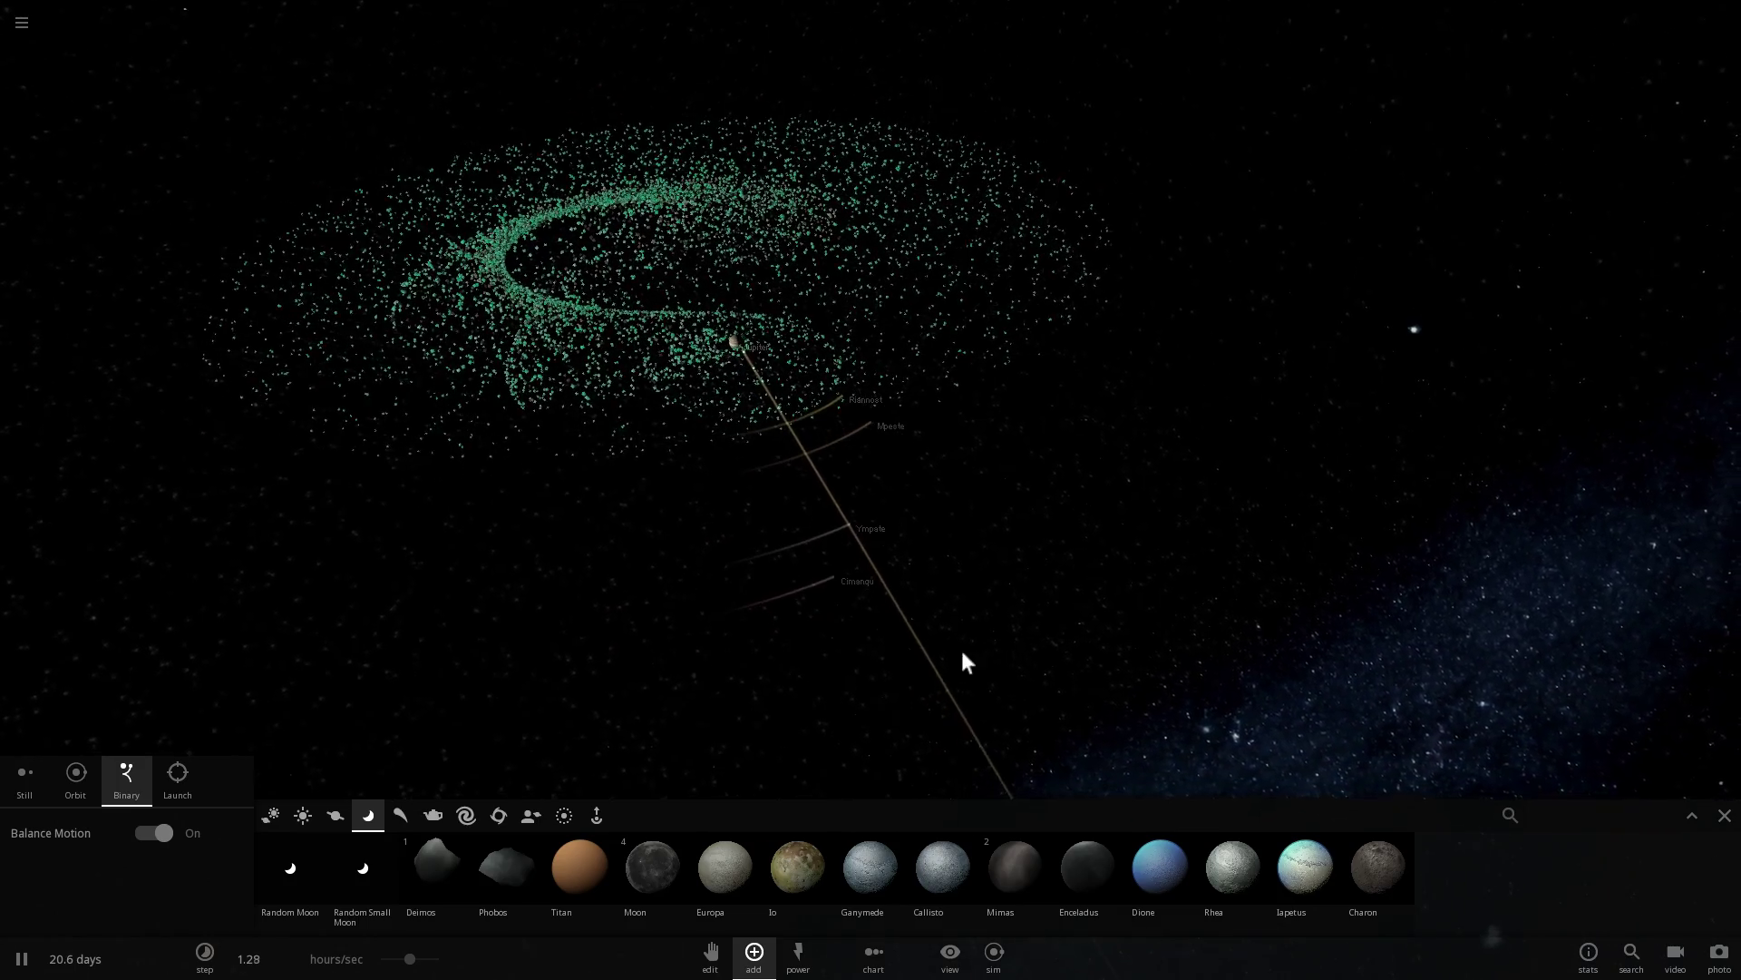
Place a random moon in orbit around Saturn and select a moon close to the planet
click(770, 293)
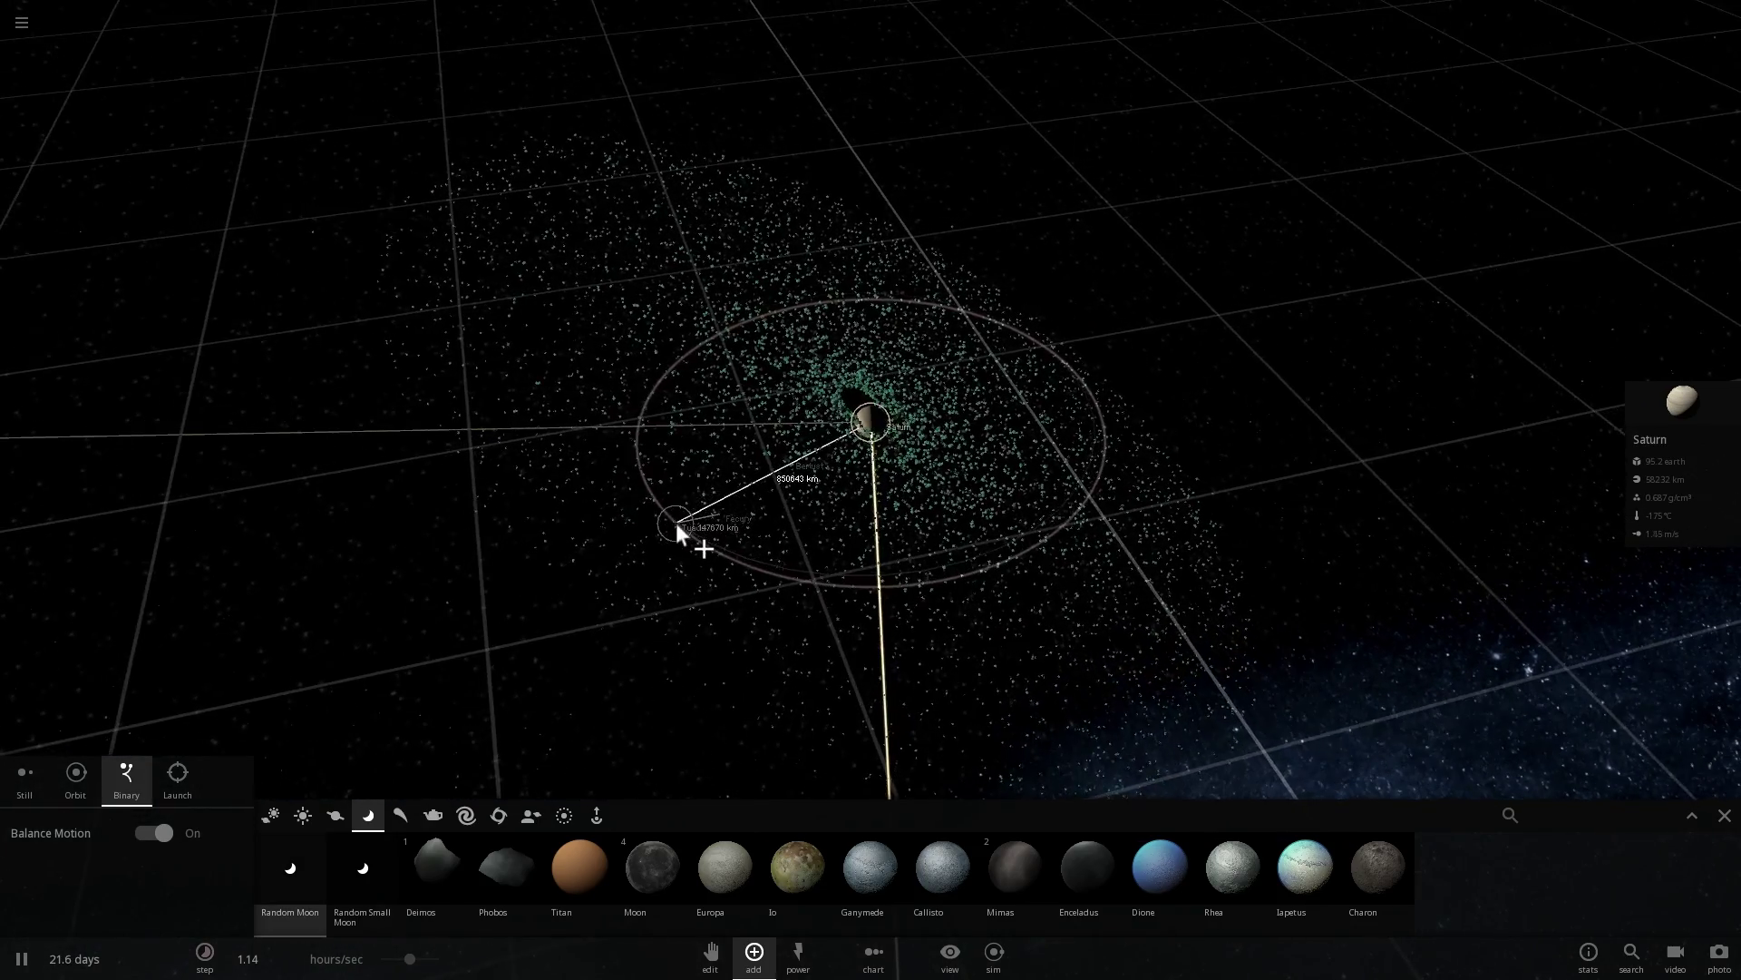
click(677, 522)
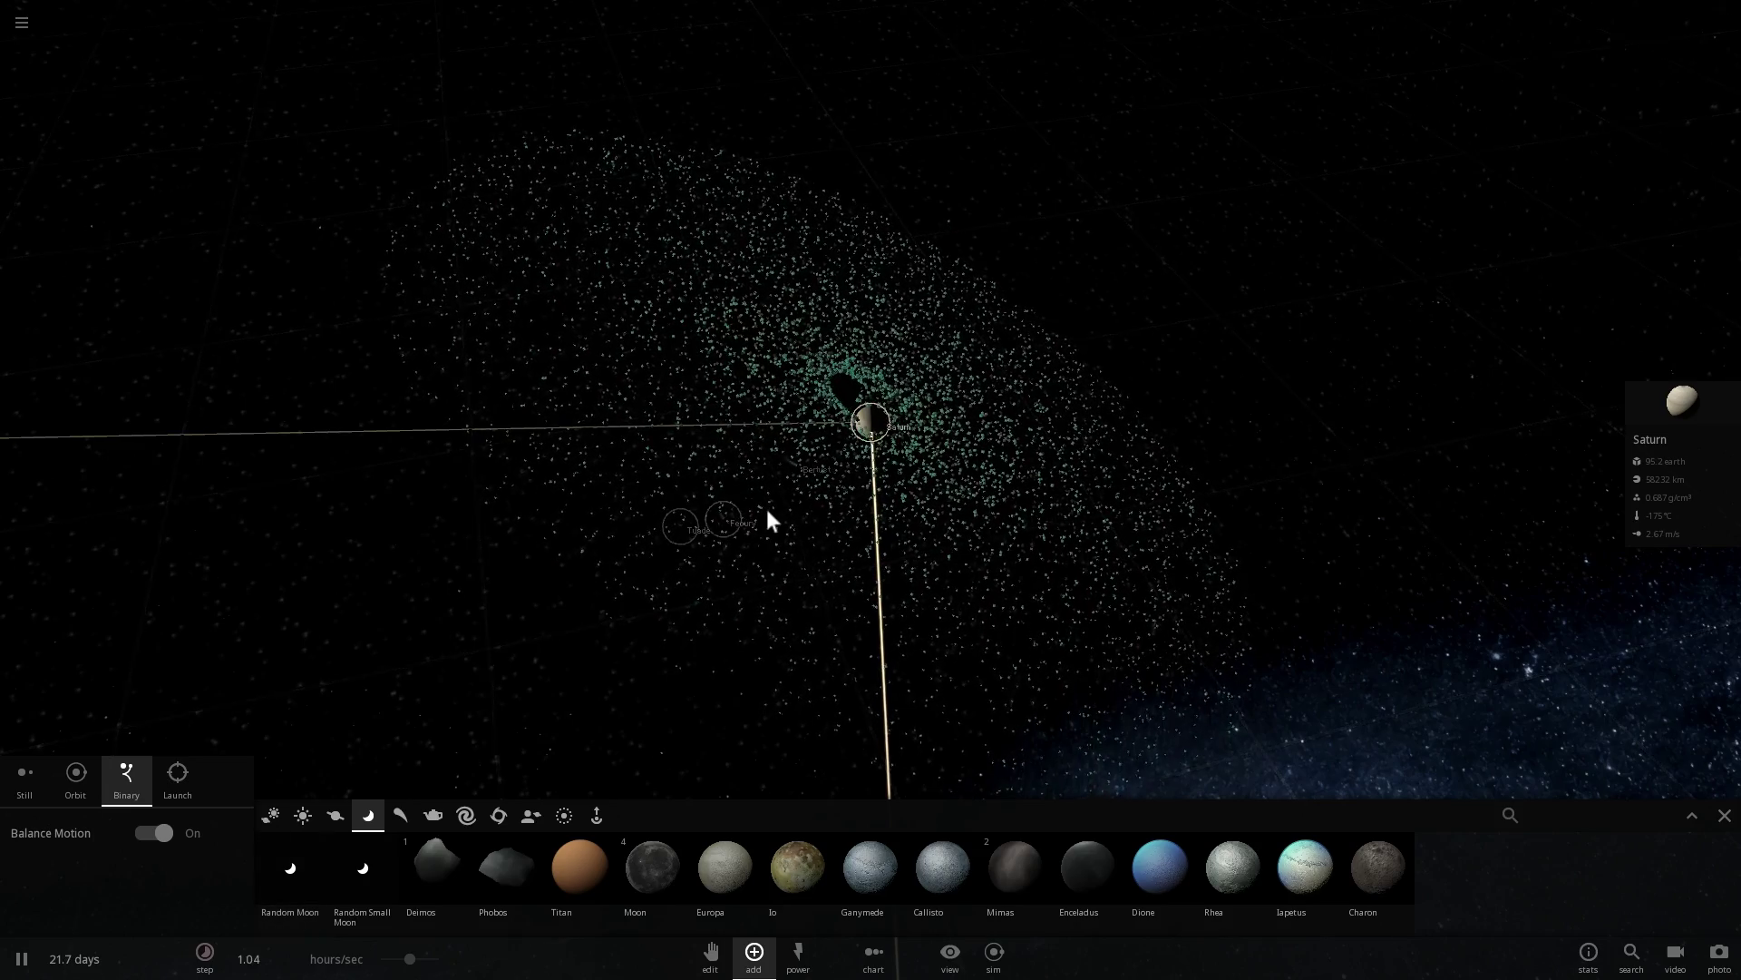
click(802, 470)
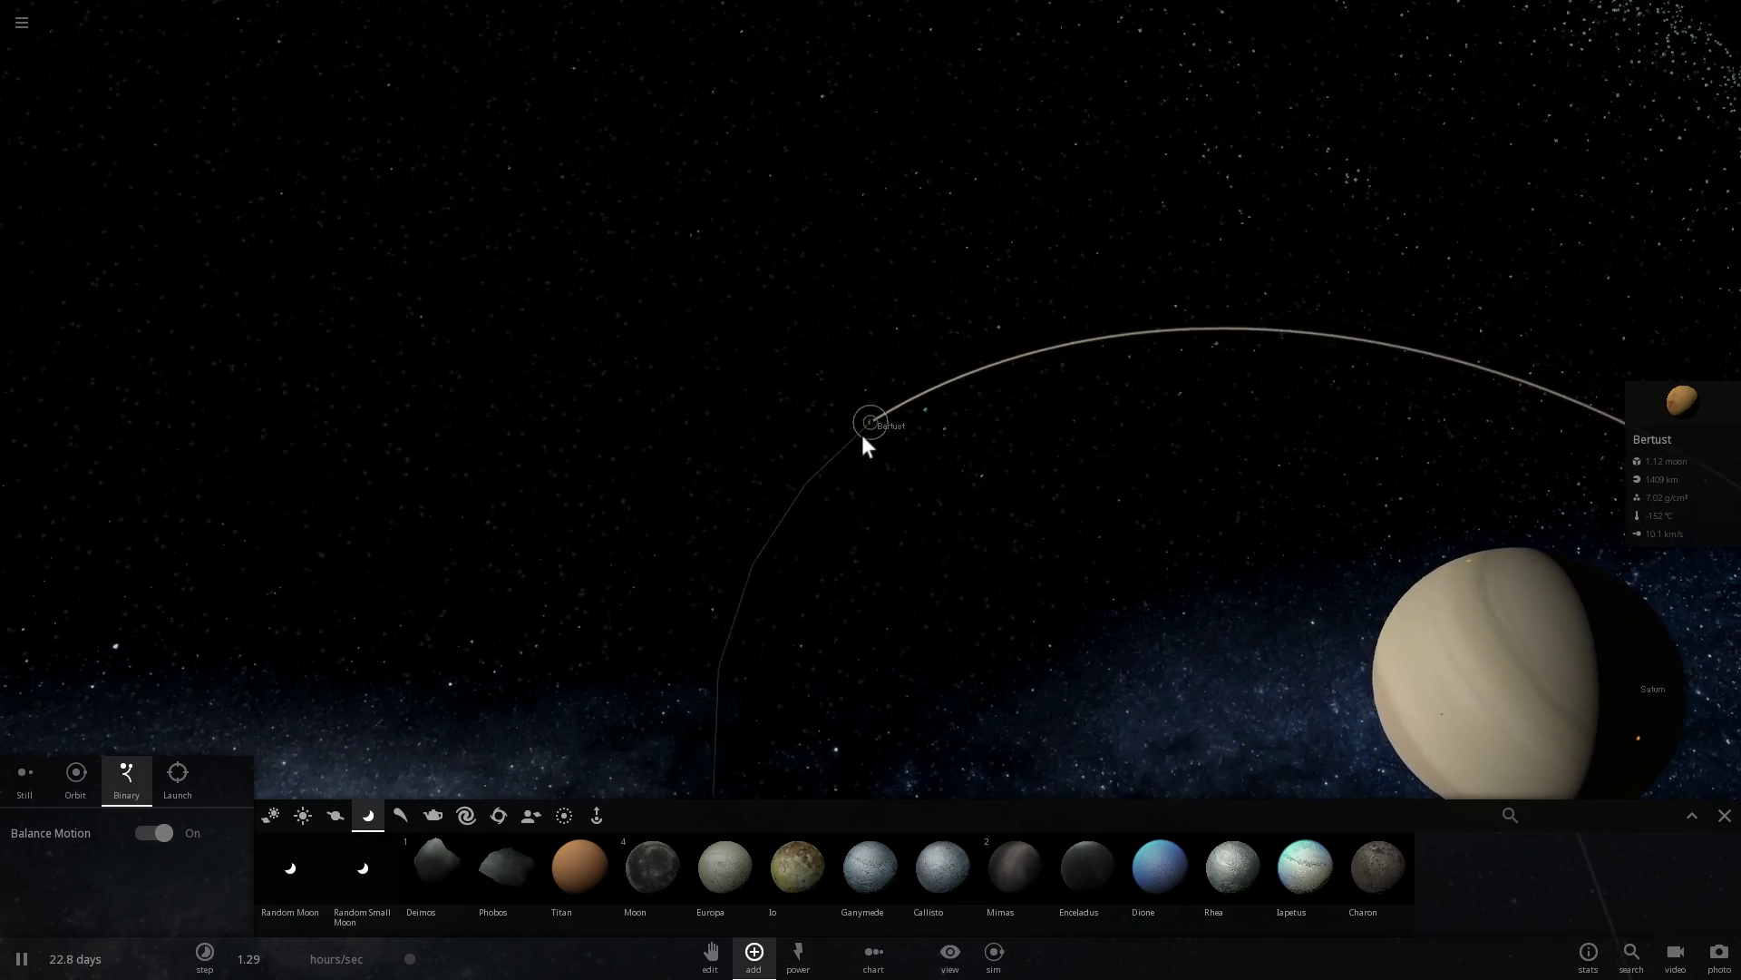
Inspect the basic and motion properties of the moon Bertust and pause the simulation
click(1651, 399)
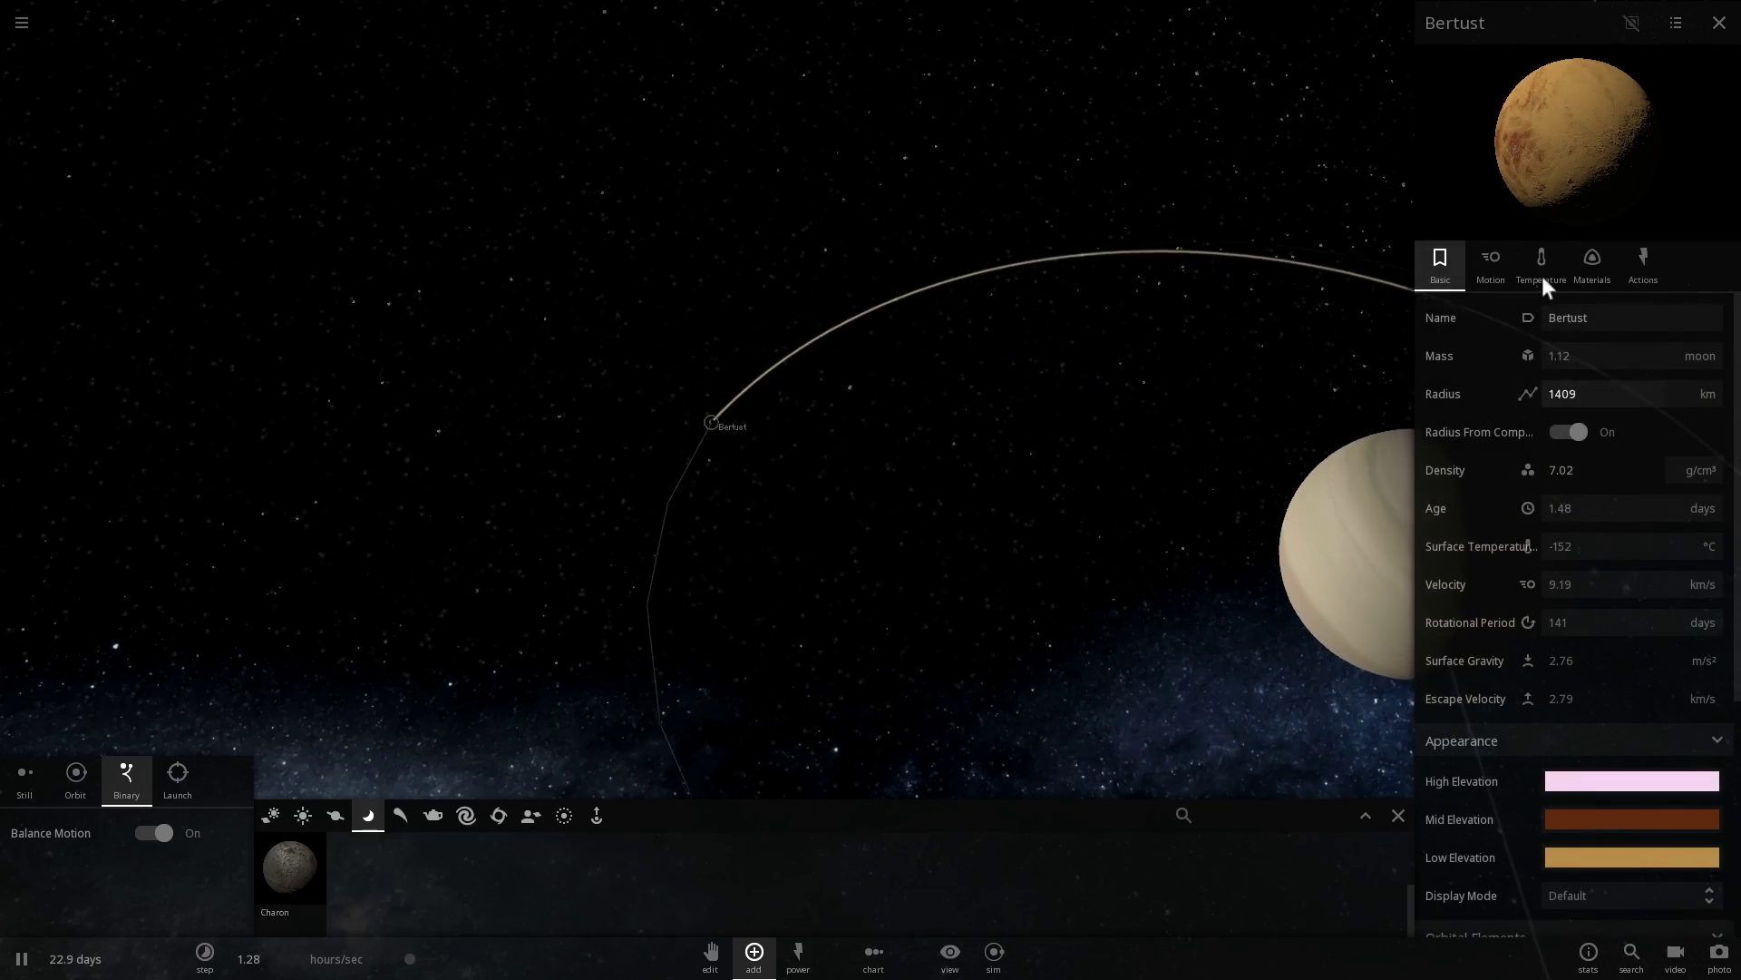
click(1490, 277)
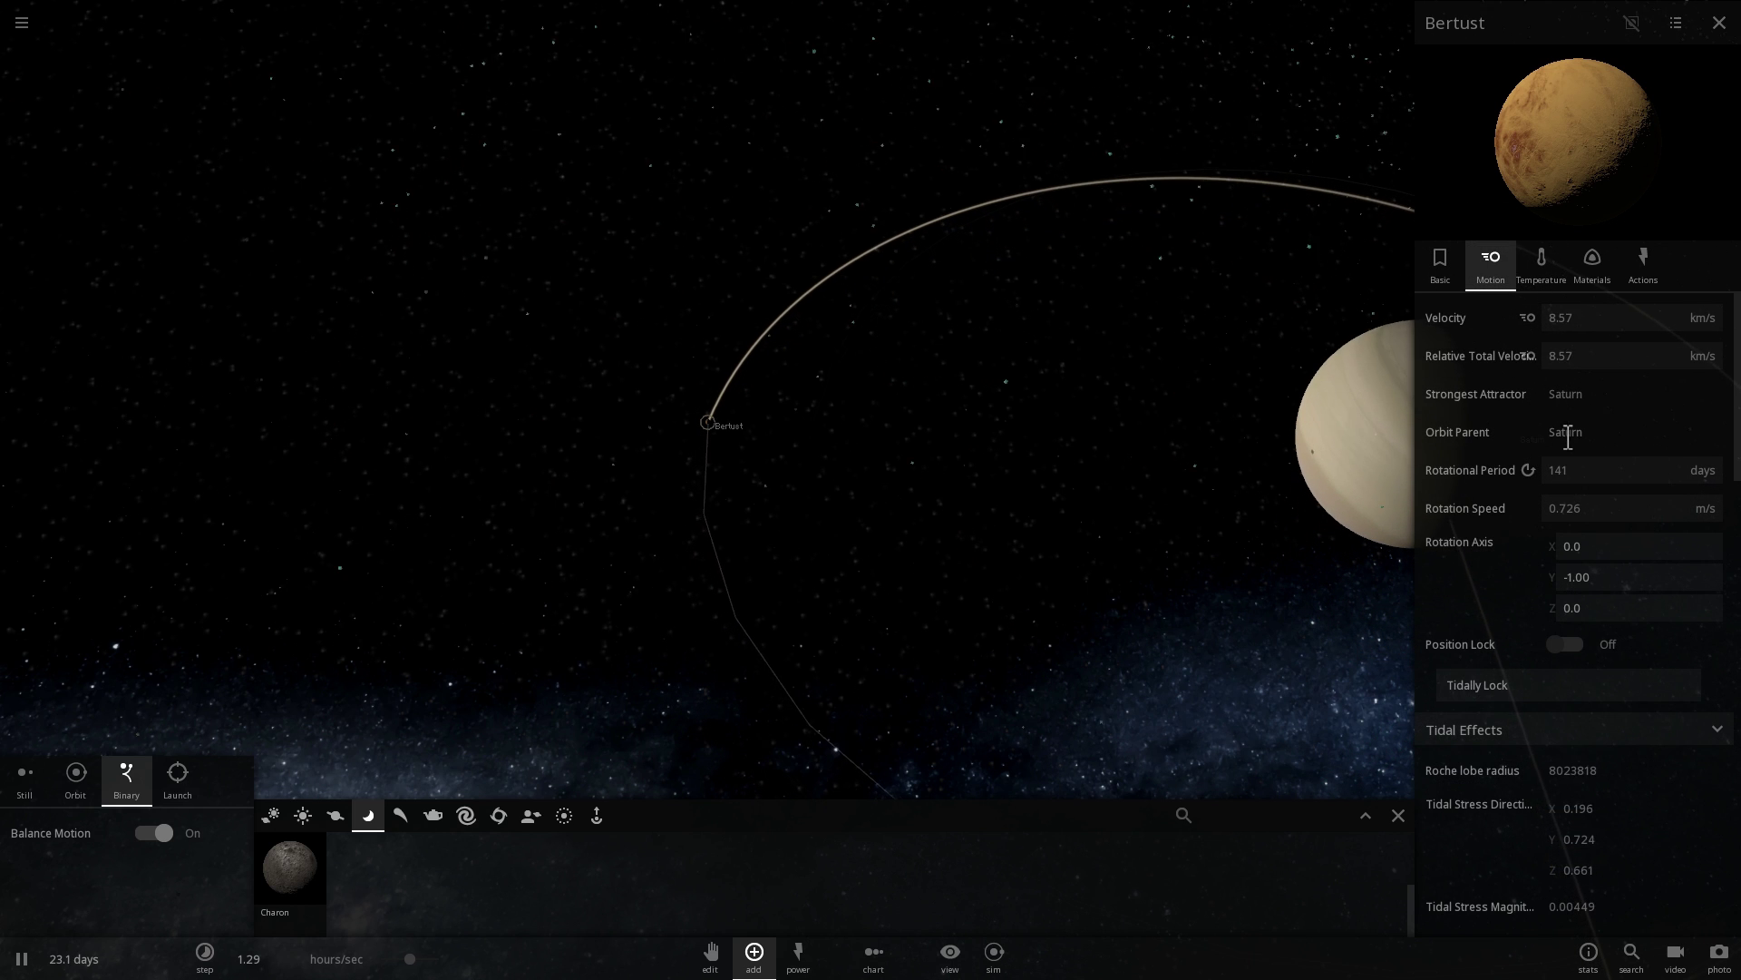
click(1439, 268)
key(space)
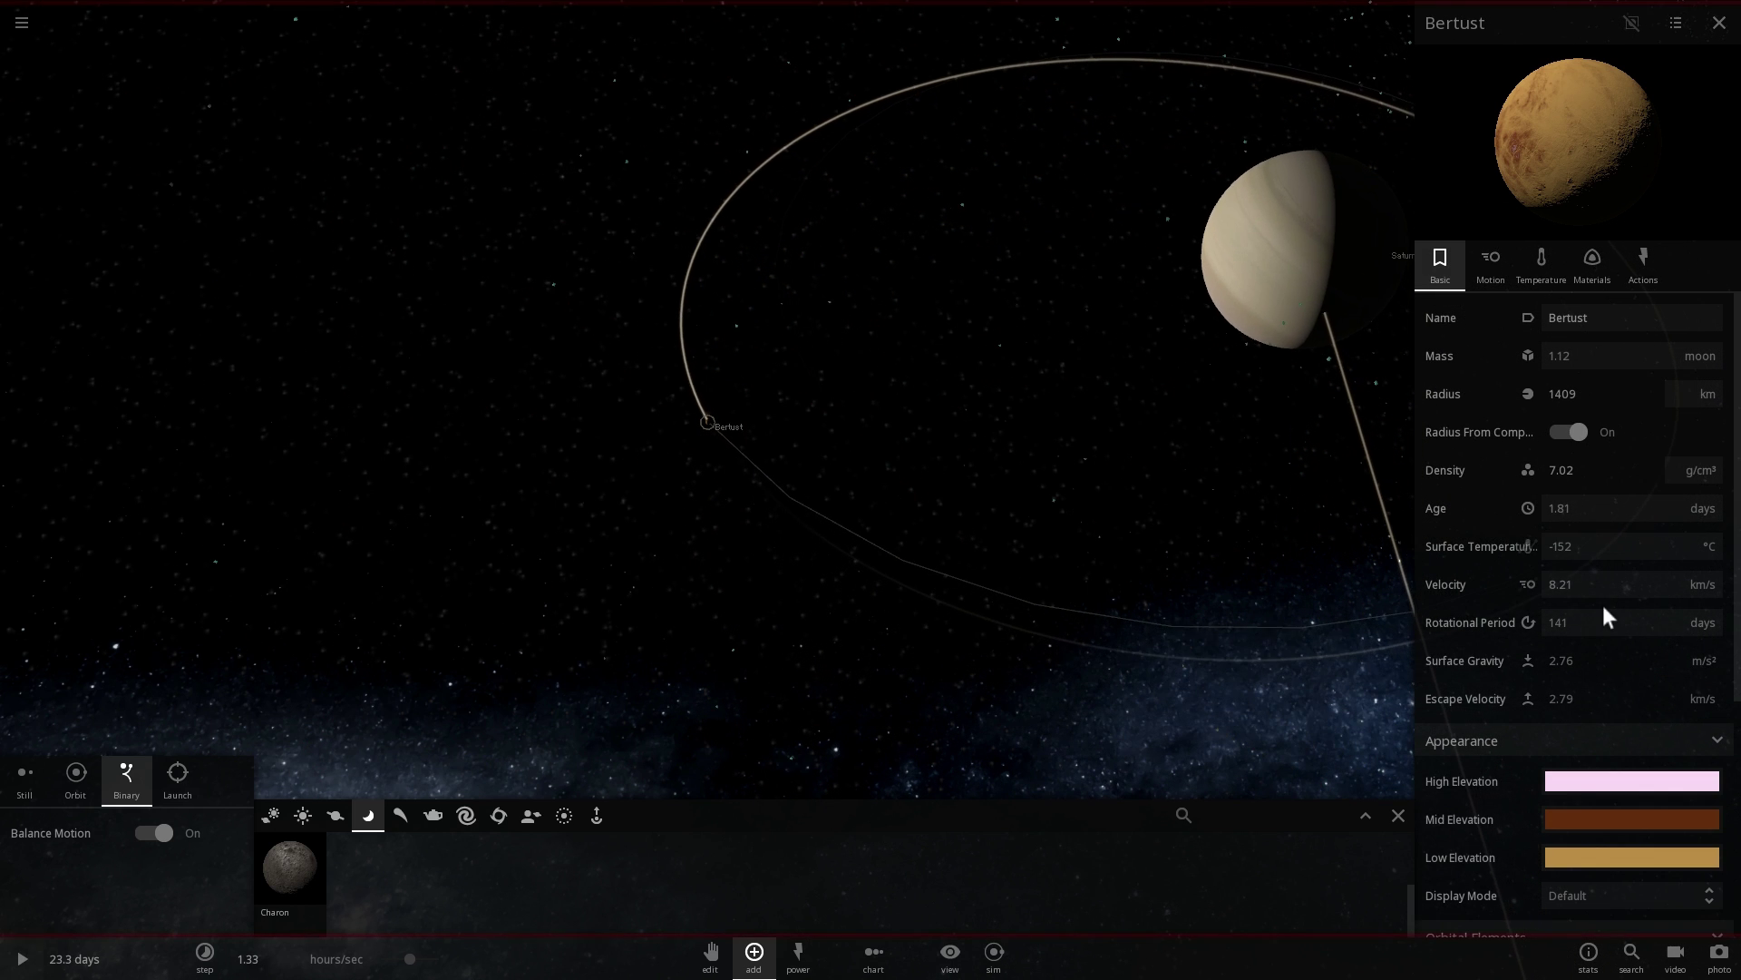
Set the velocity of the moon Bertust to 7 km/s, close its properties and resume the simulation
drag(1605, 583, 1433, 581)
text(7)
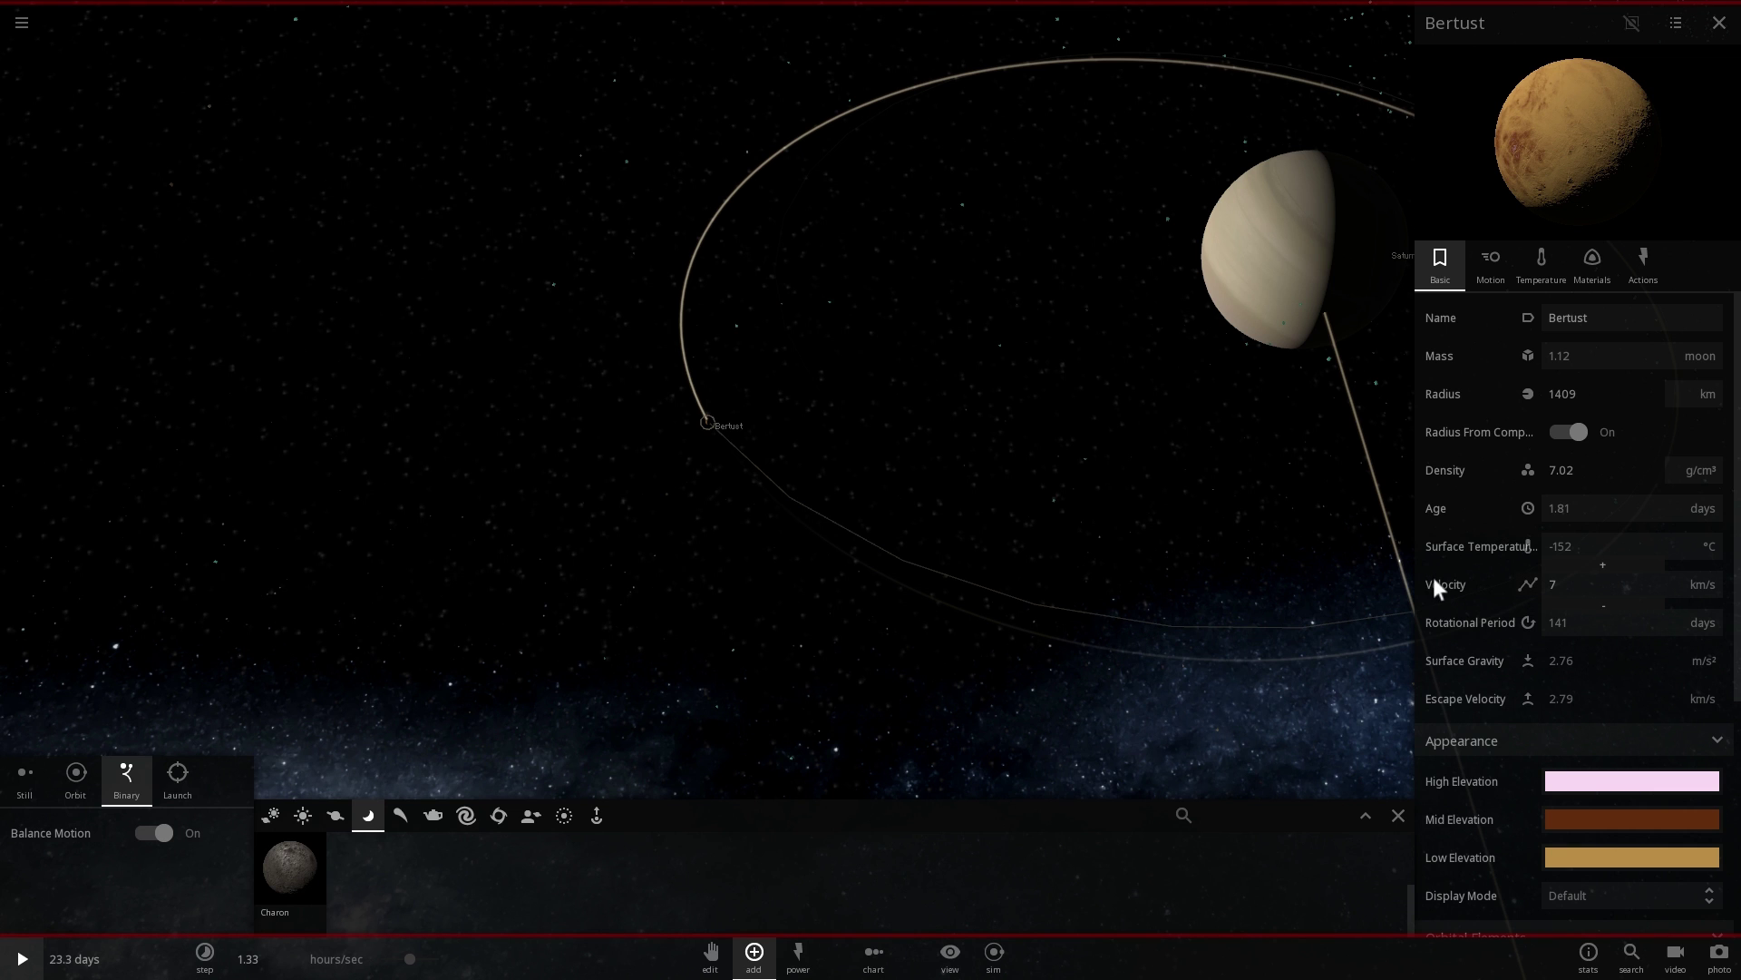
key(Return)
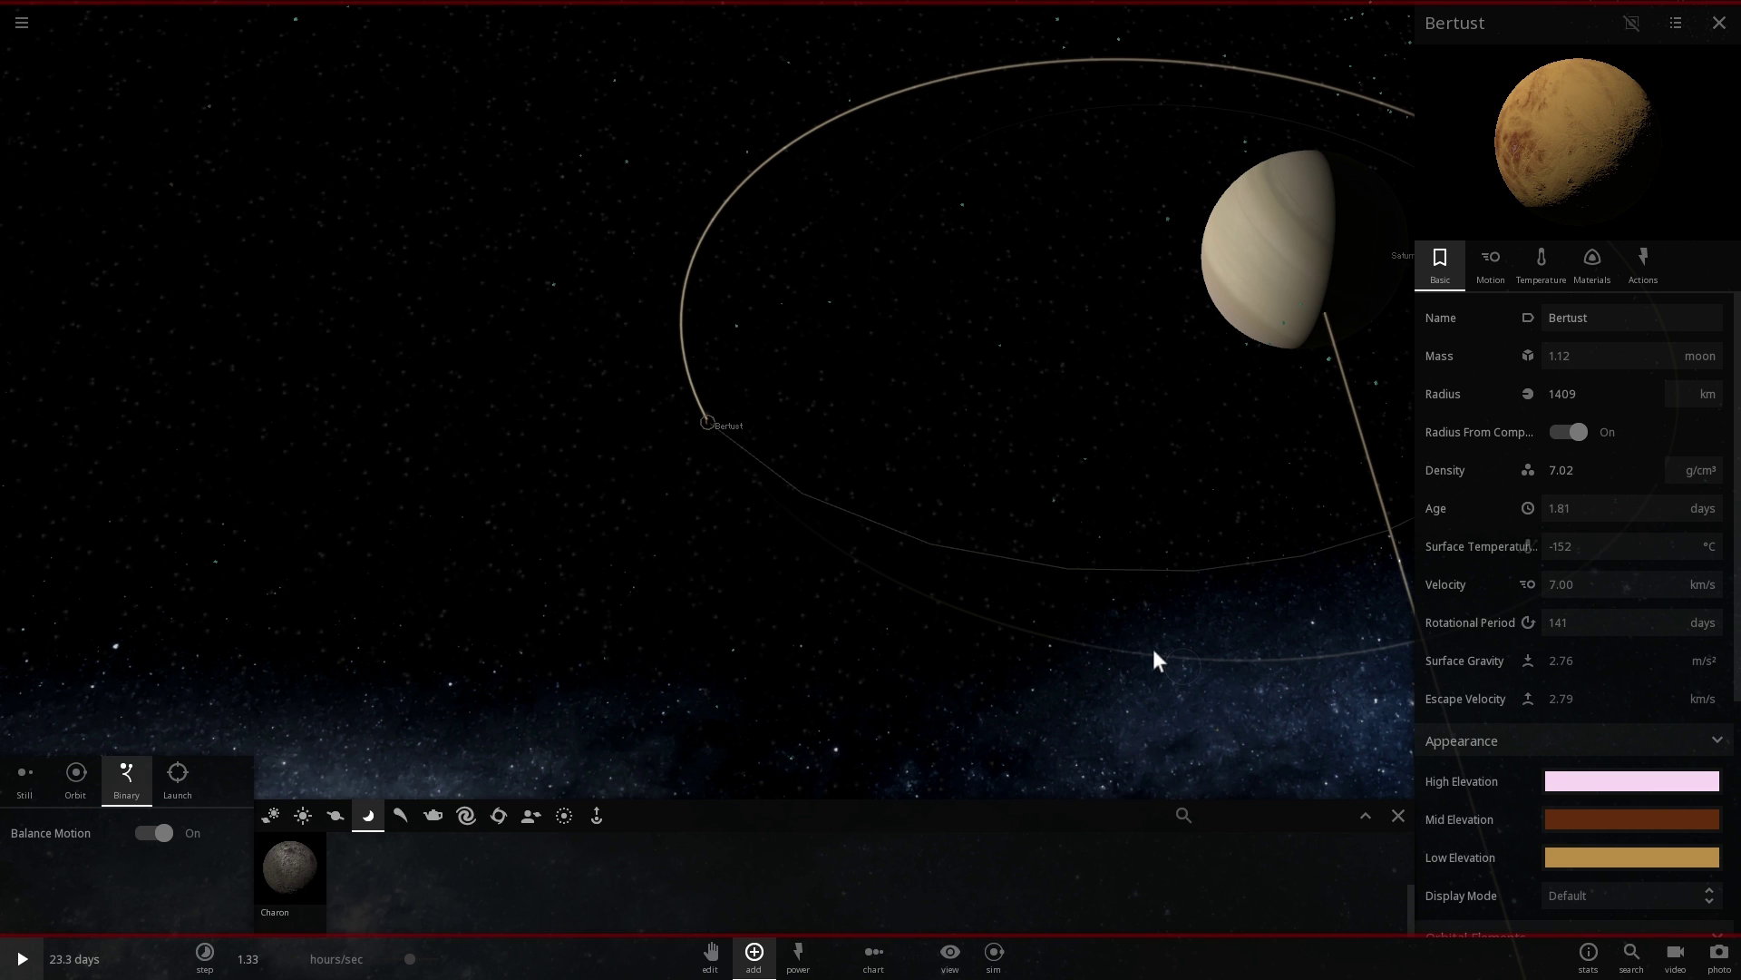
key(Escape)
key(space)
Reopen the properties of the moon Bertust and lower its velocity in repeated increments while the simulation runs
click(874, 426)
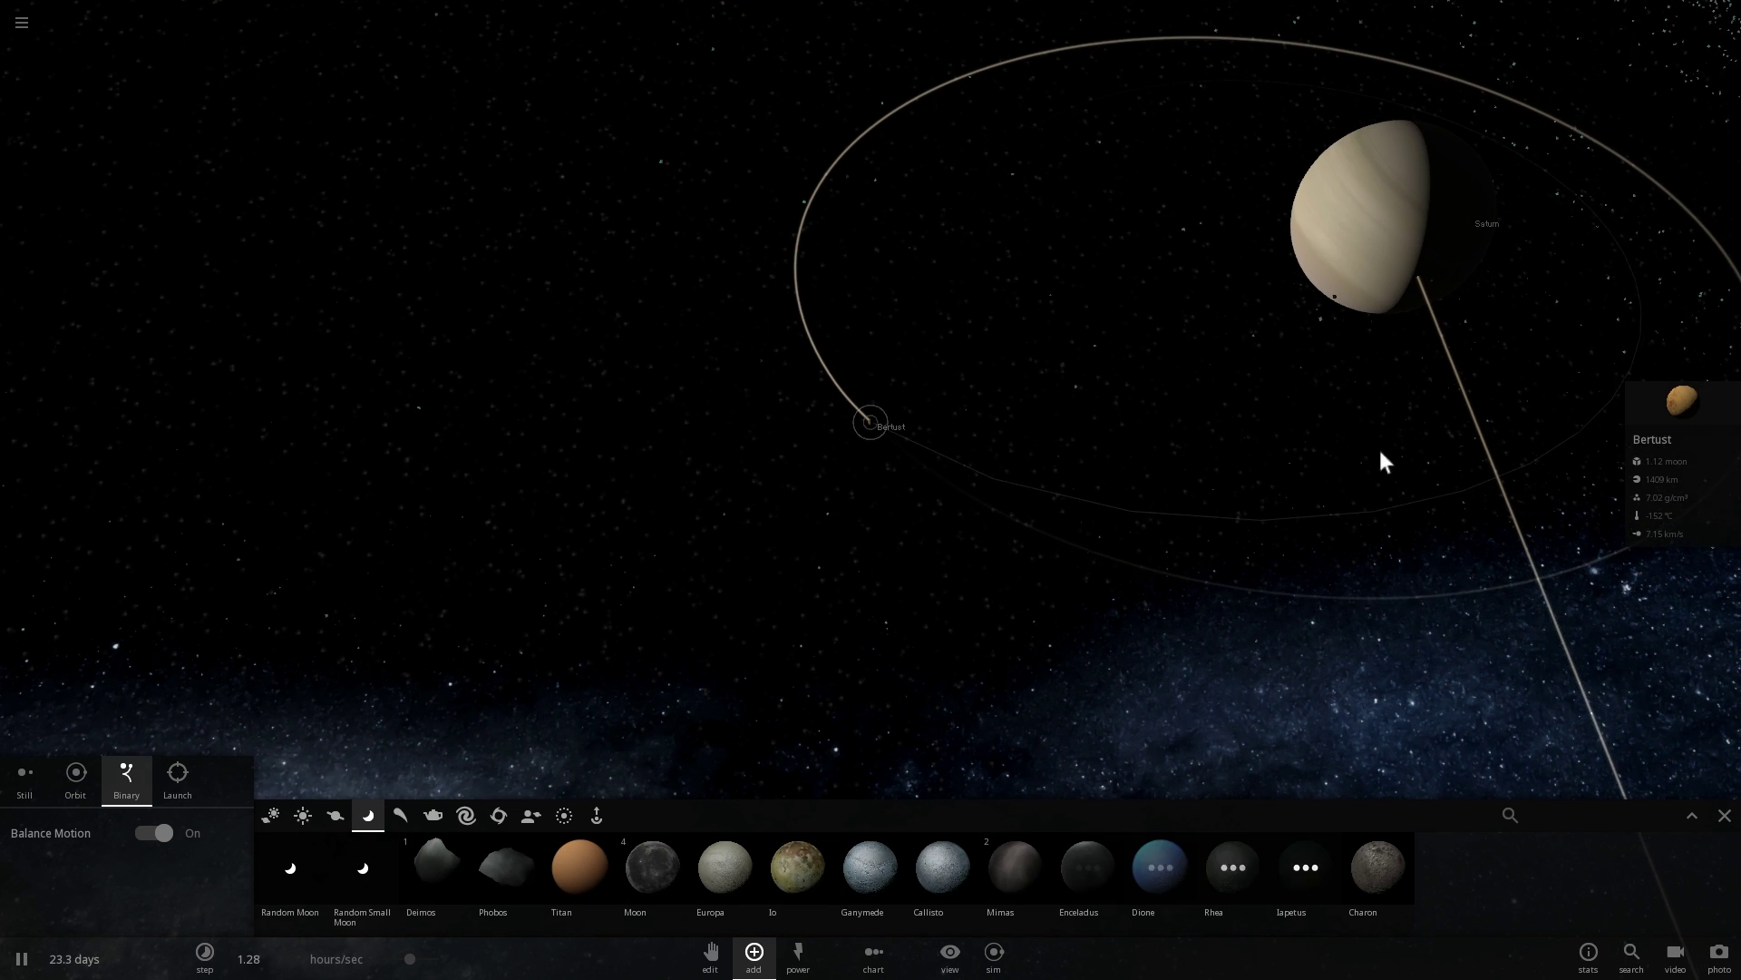
click(1647, 434)
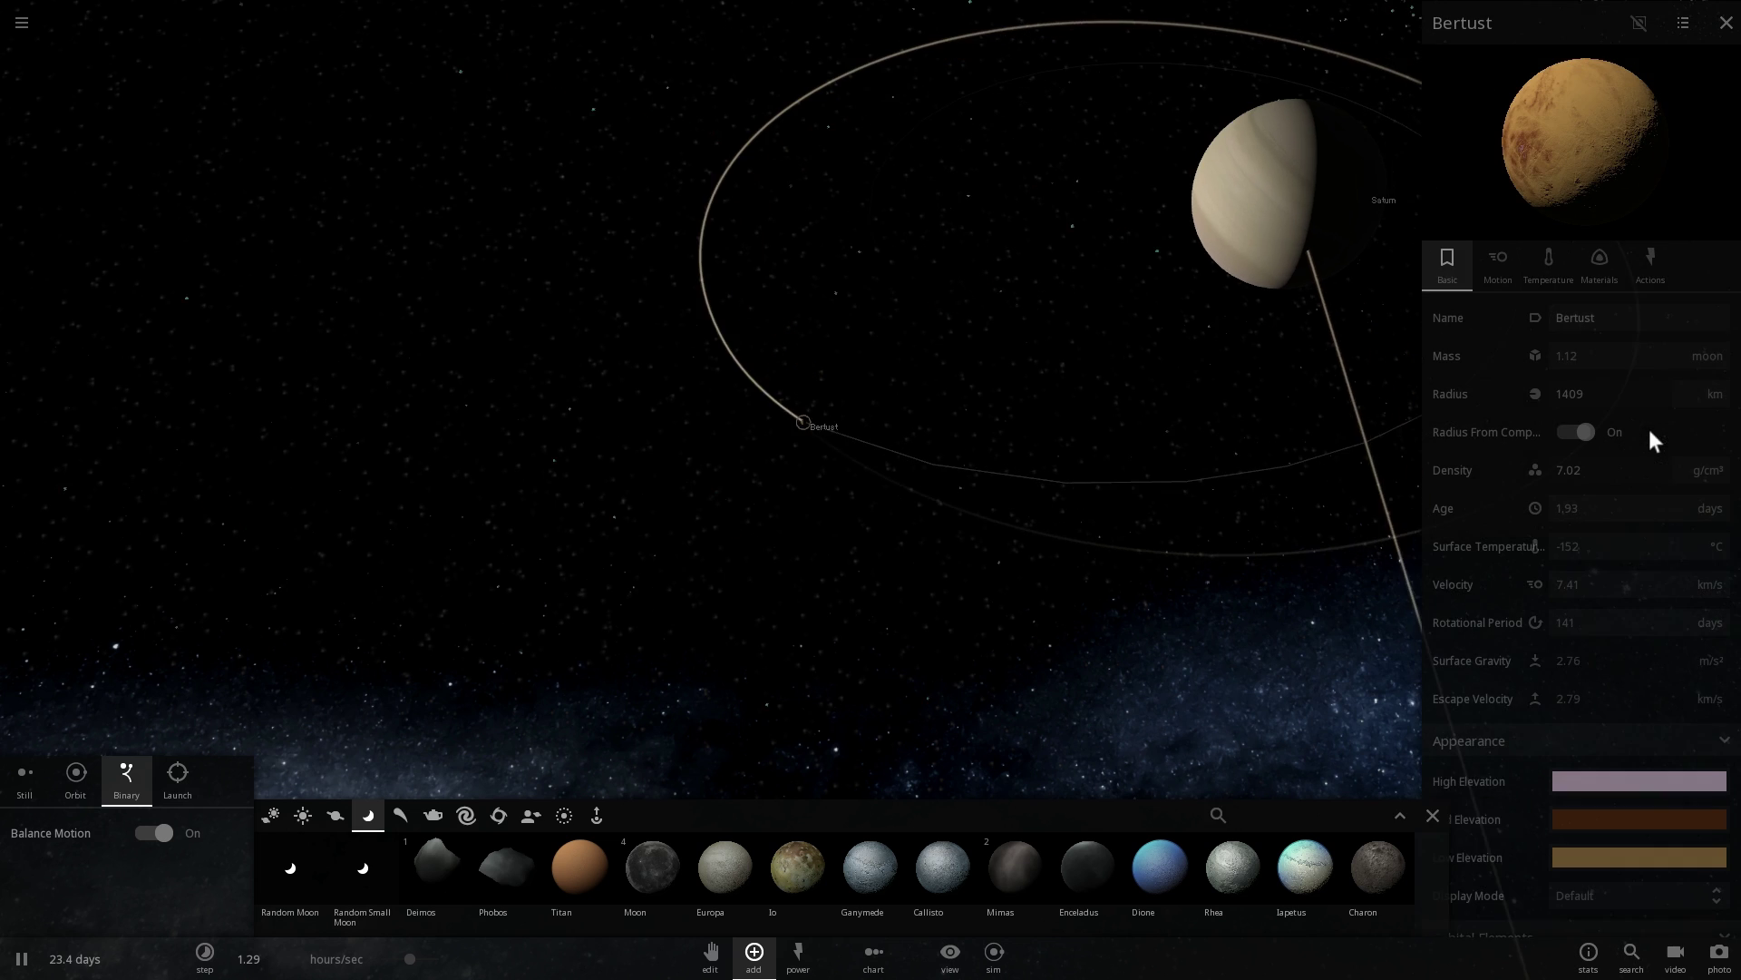
click(1591, 584)
click(1597, 607)
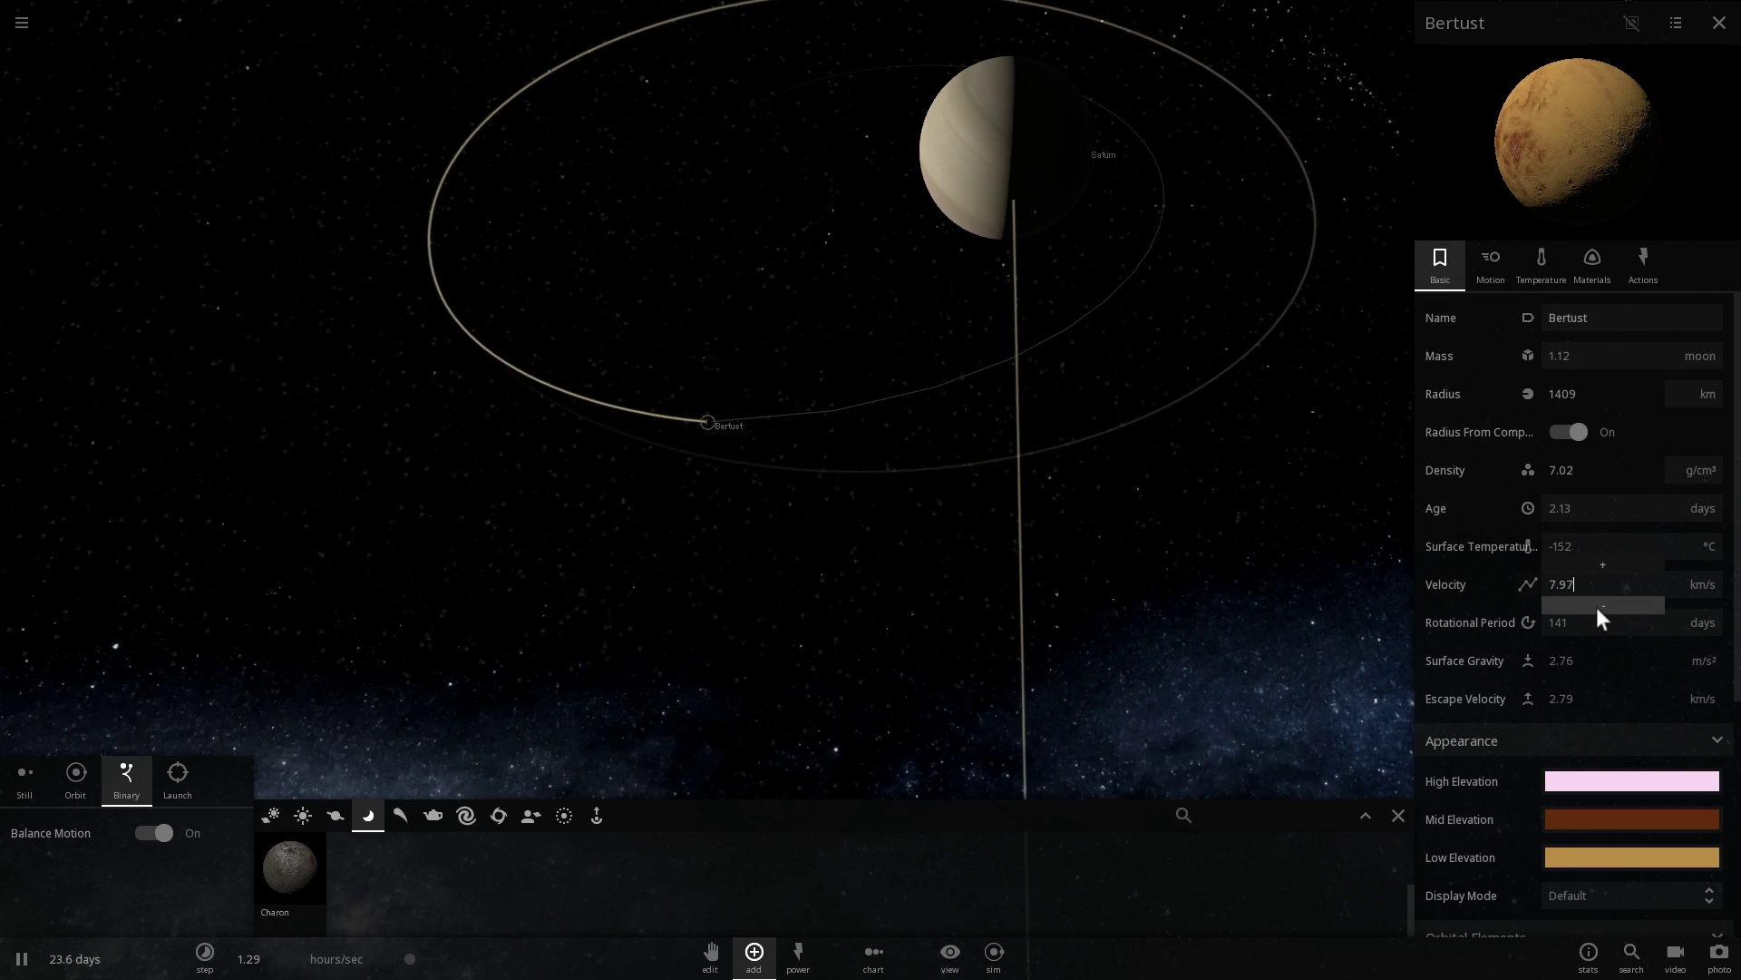
click(1599, 606)
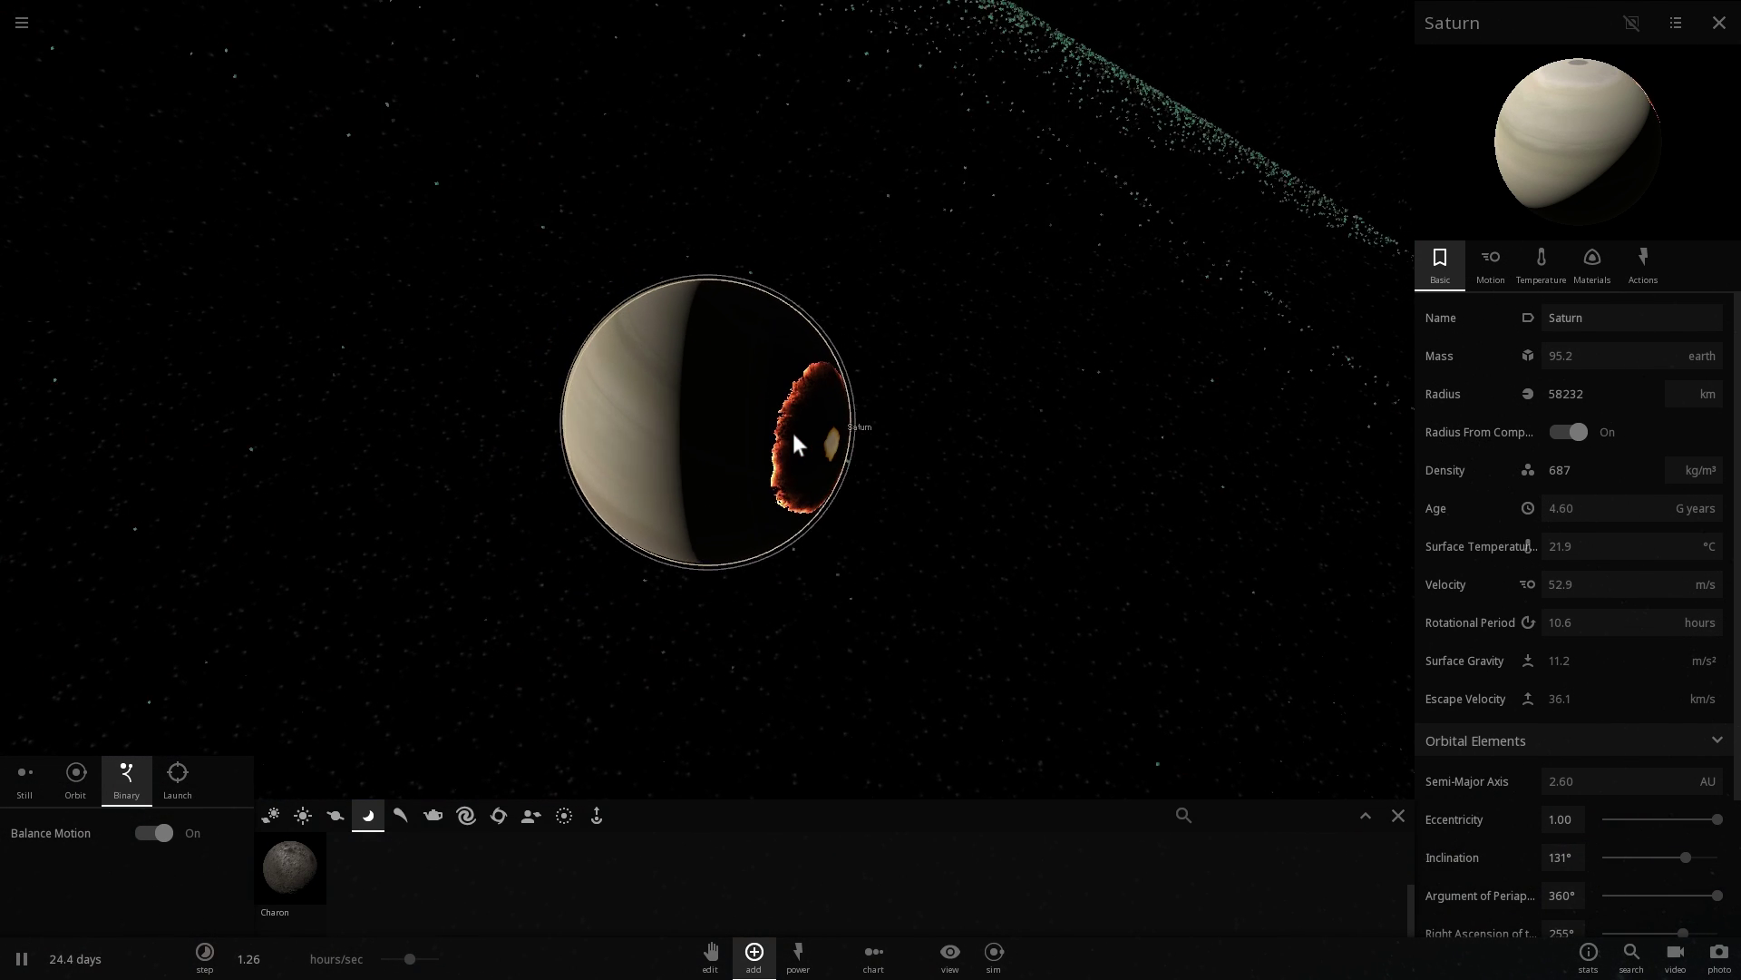
Examine the impact scar on Saturn, and compare Titan with the planet and its particle ring
scroll(792, 433, down, 5)
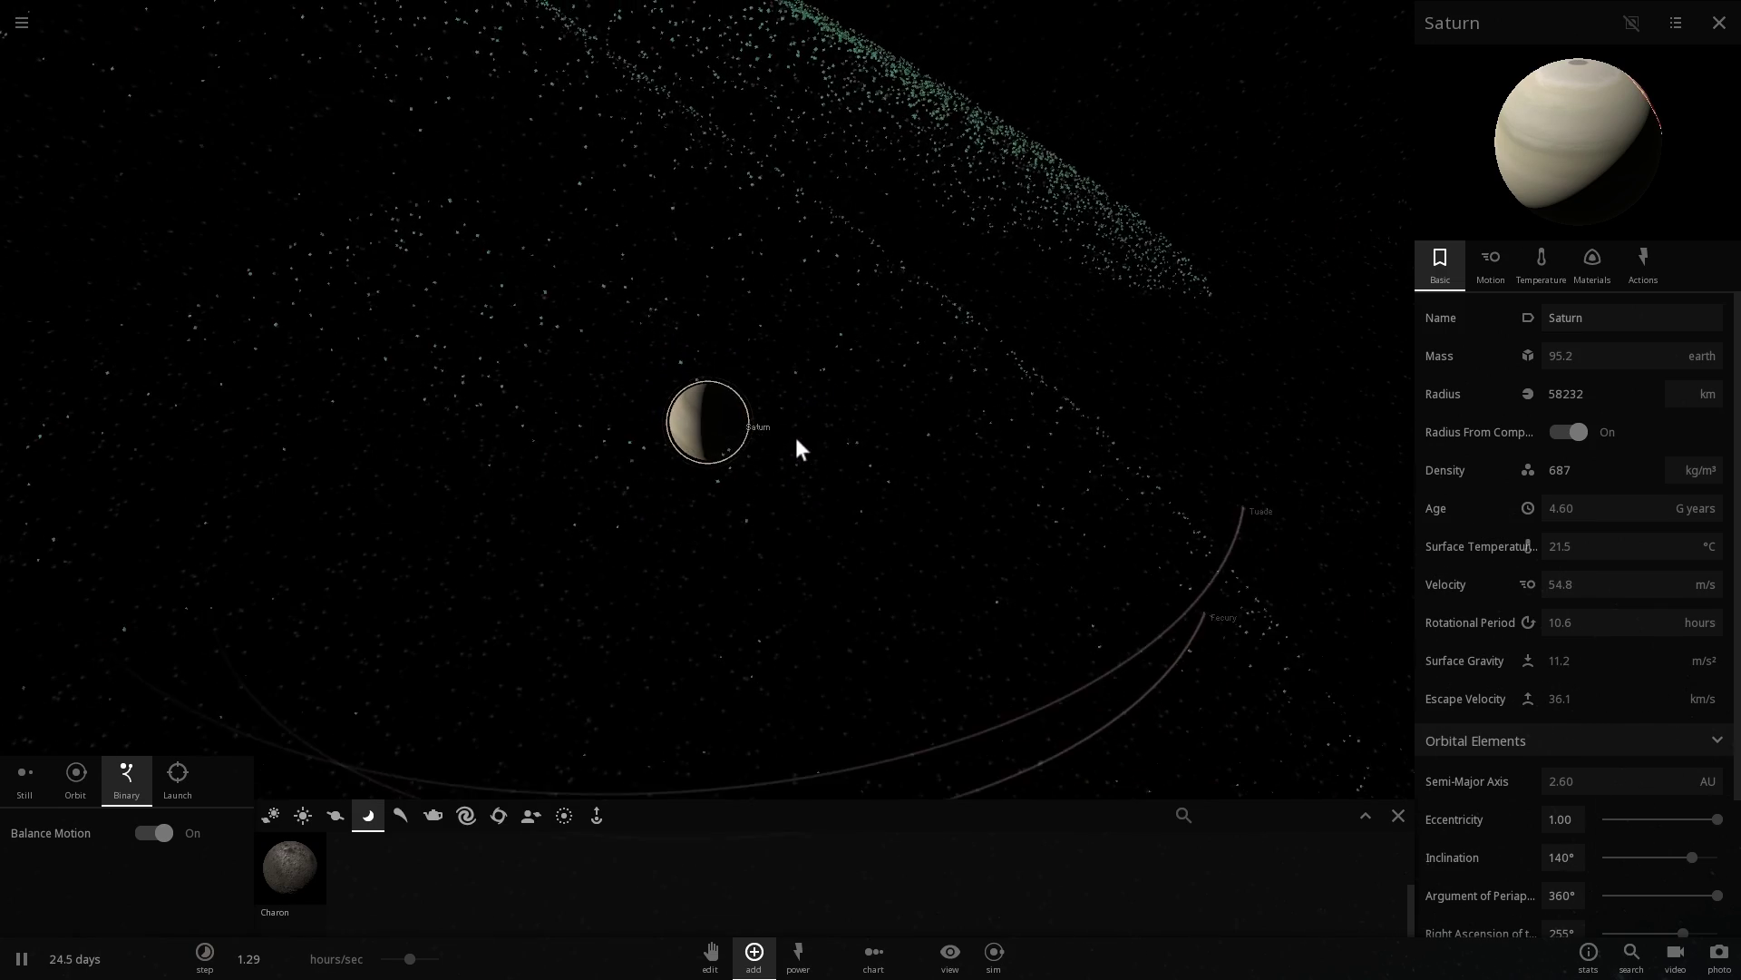
scroll(794, 435, down, 2)
scroll(794, 435, down, 2)
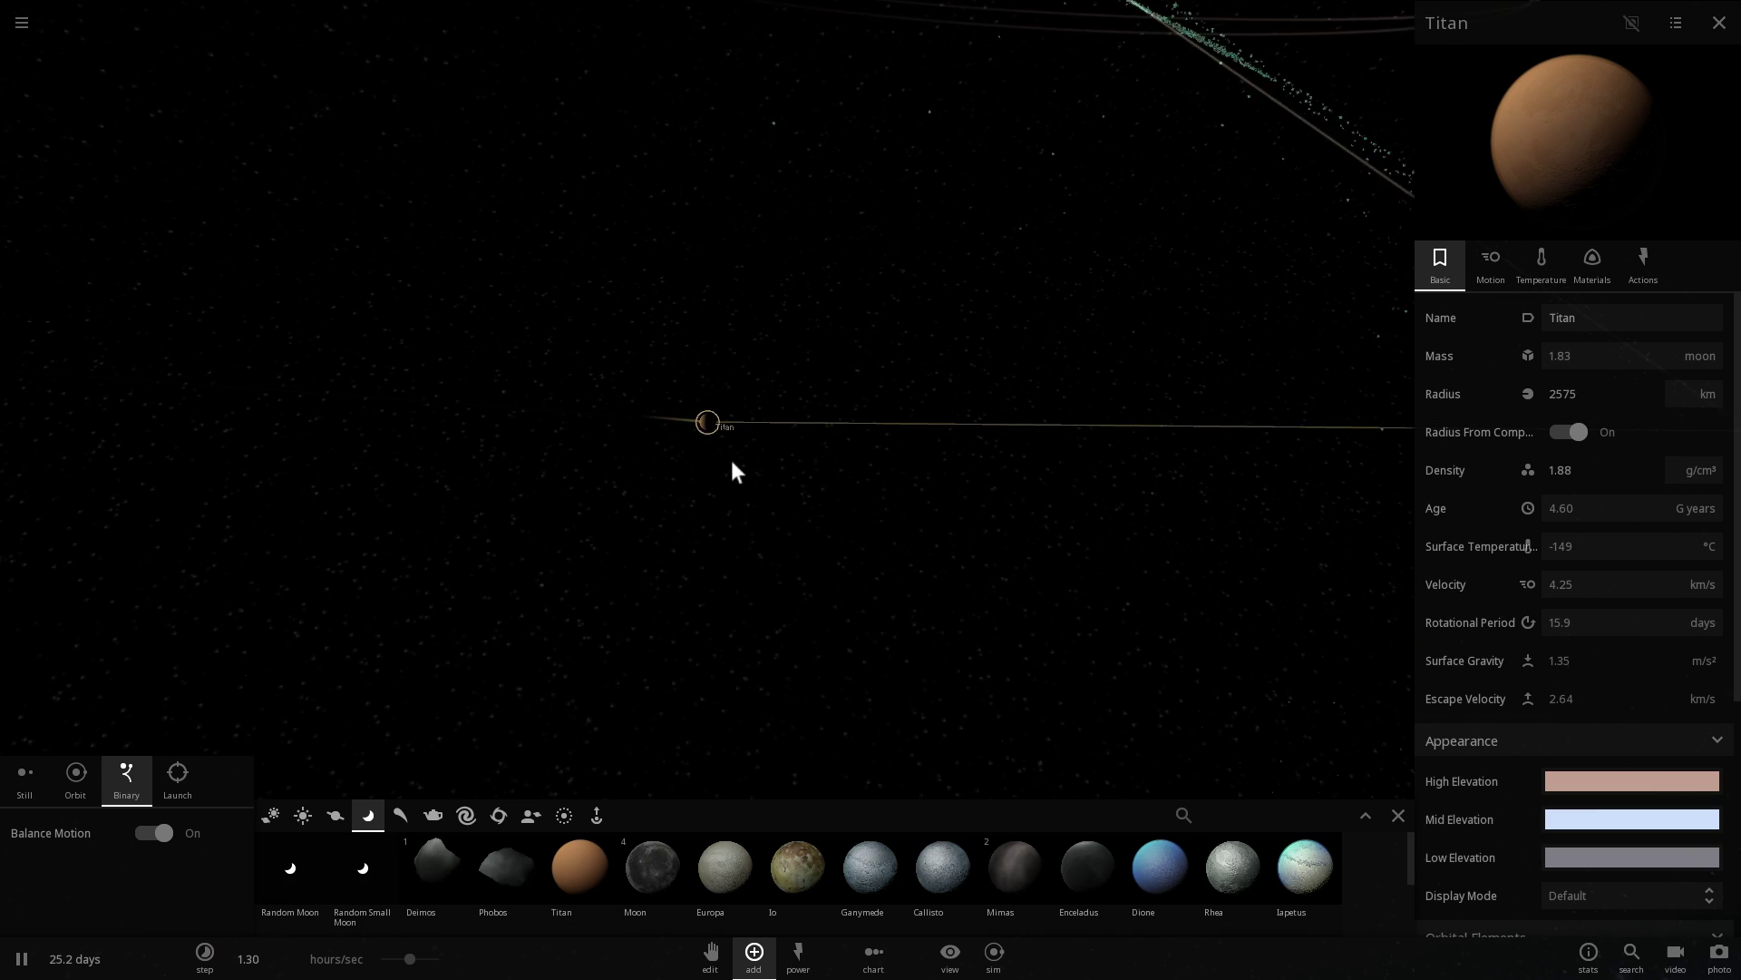
scroll(728, 458, up, 4)
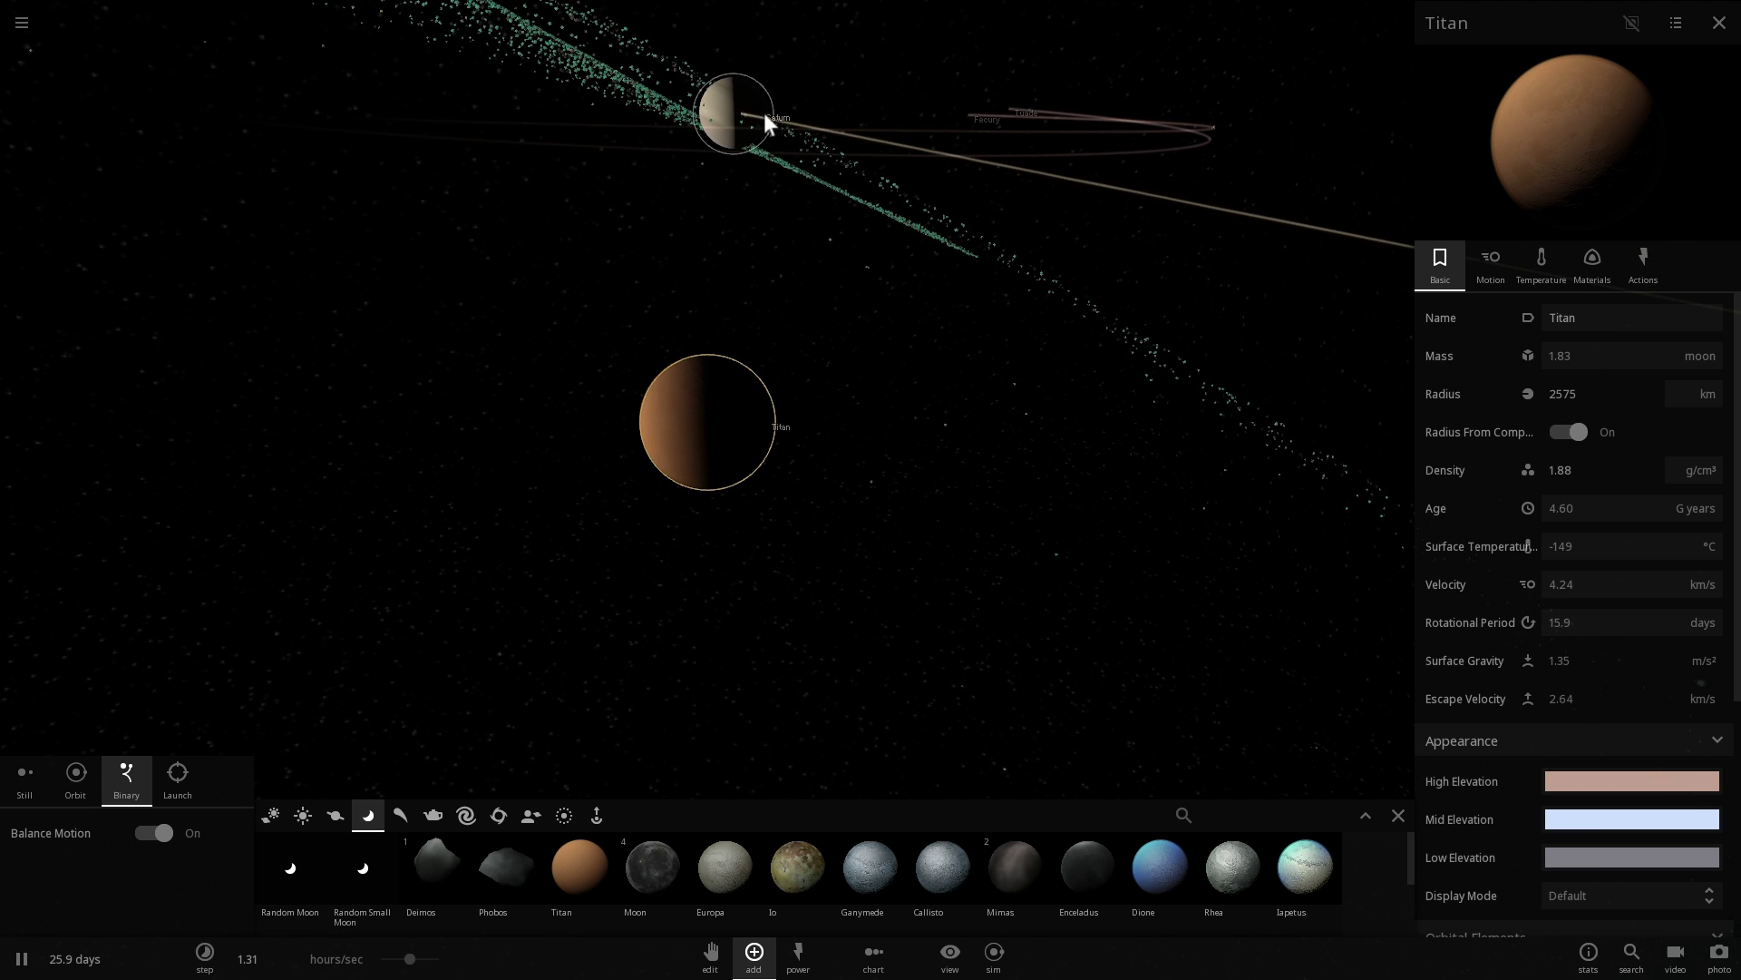
scroll(845, 192, down, 3)
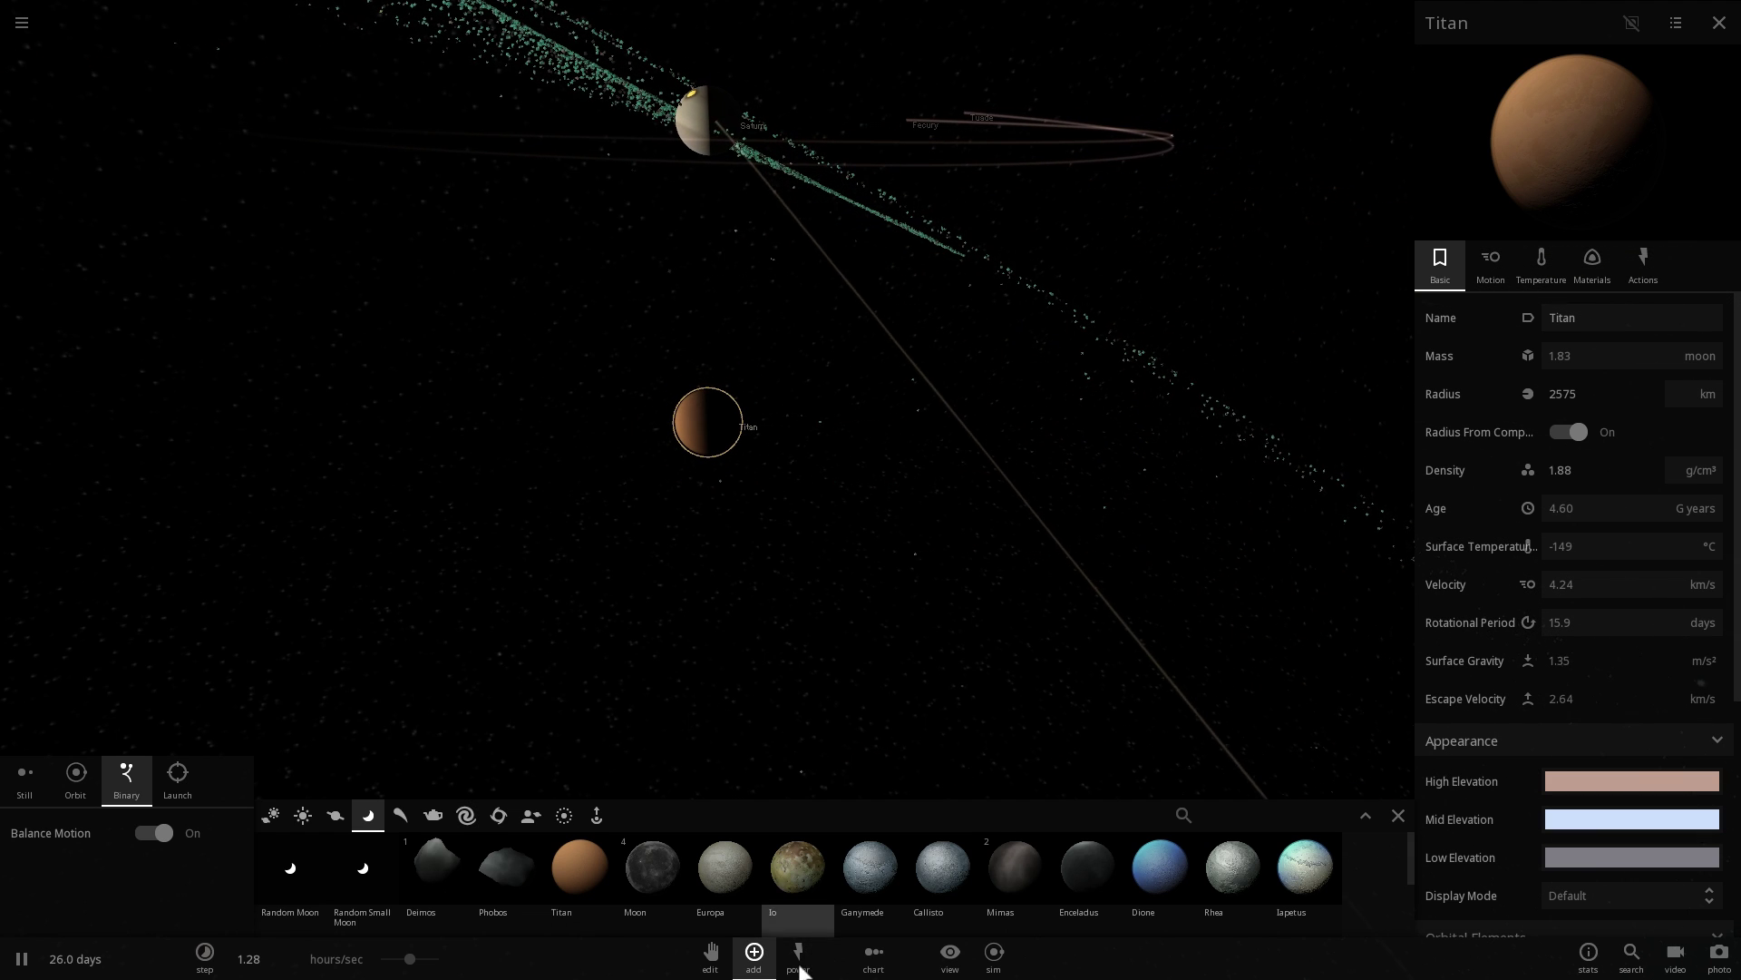
Delete all particles and dust from the simulation
click(798, 956)
click(640, 907)
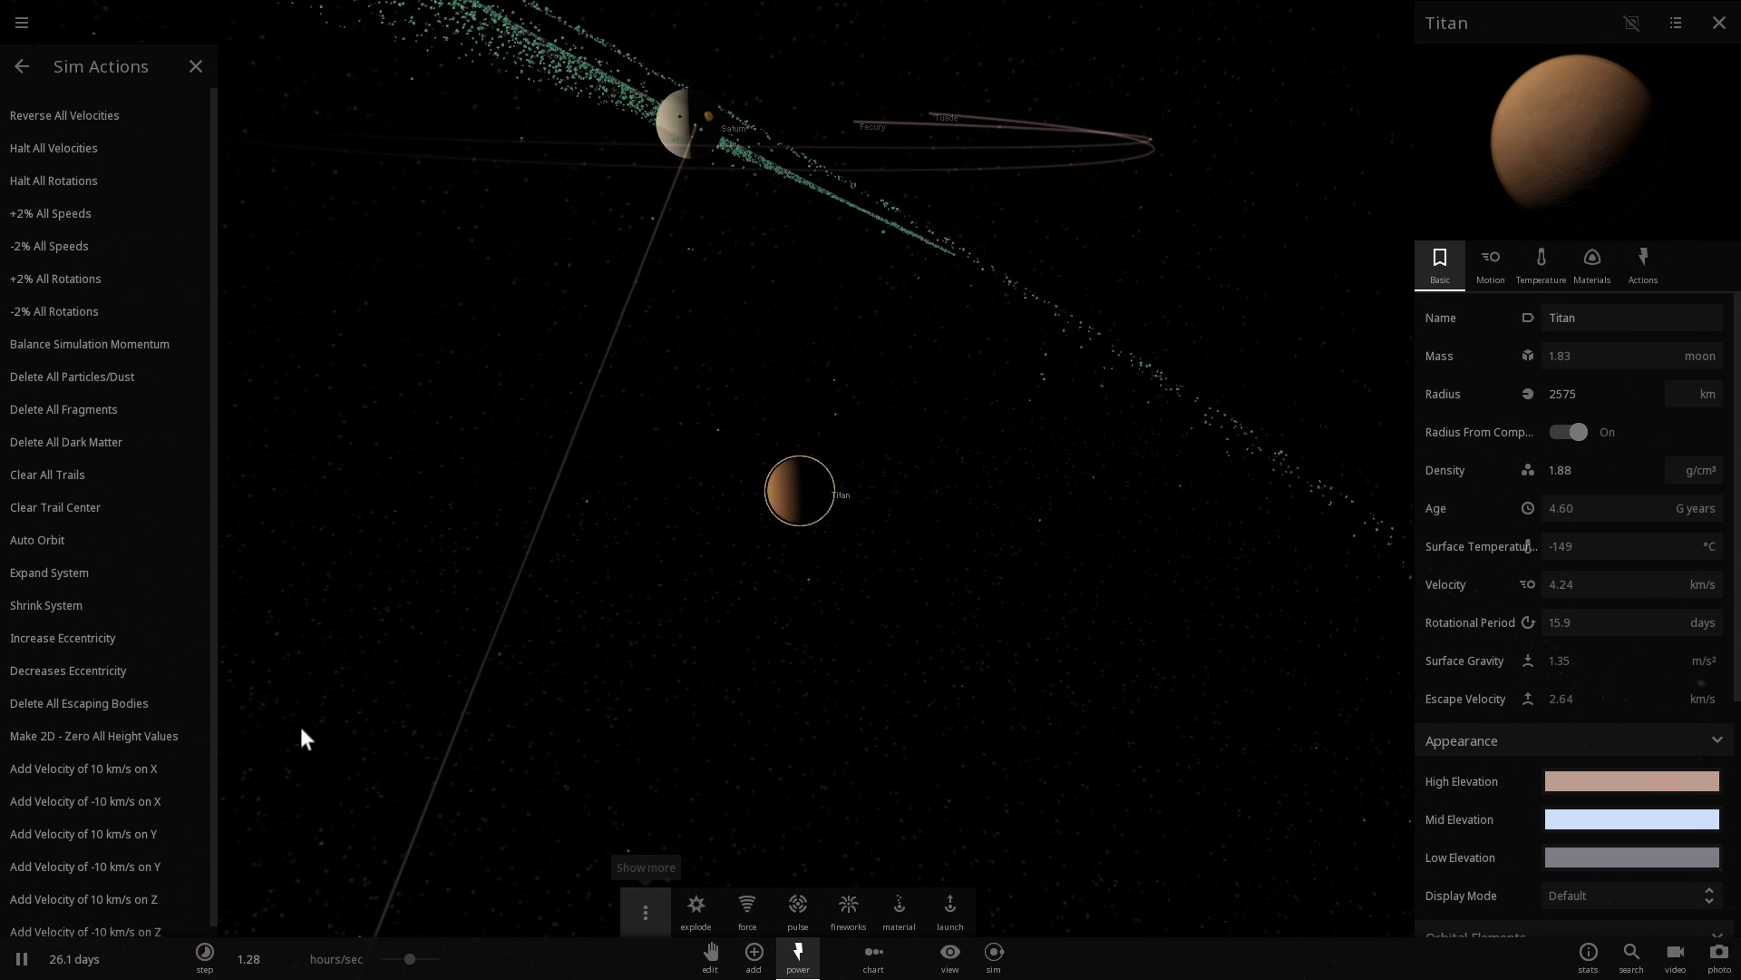
click(87, 381)
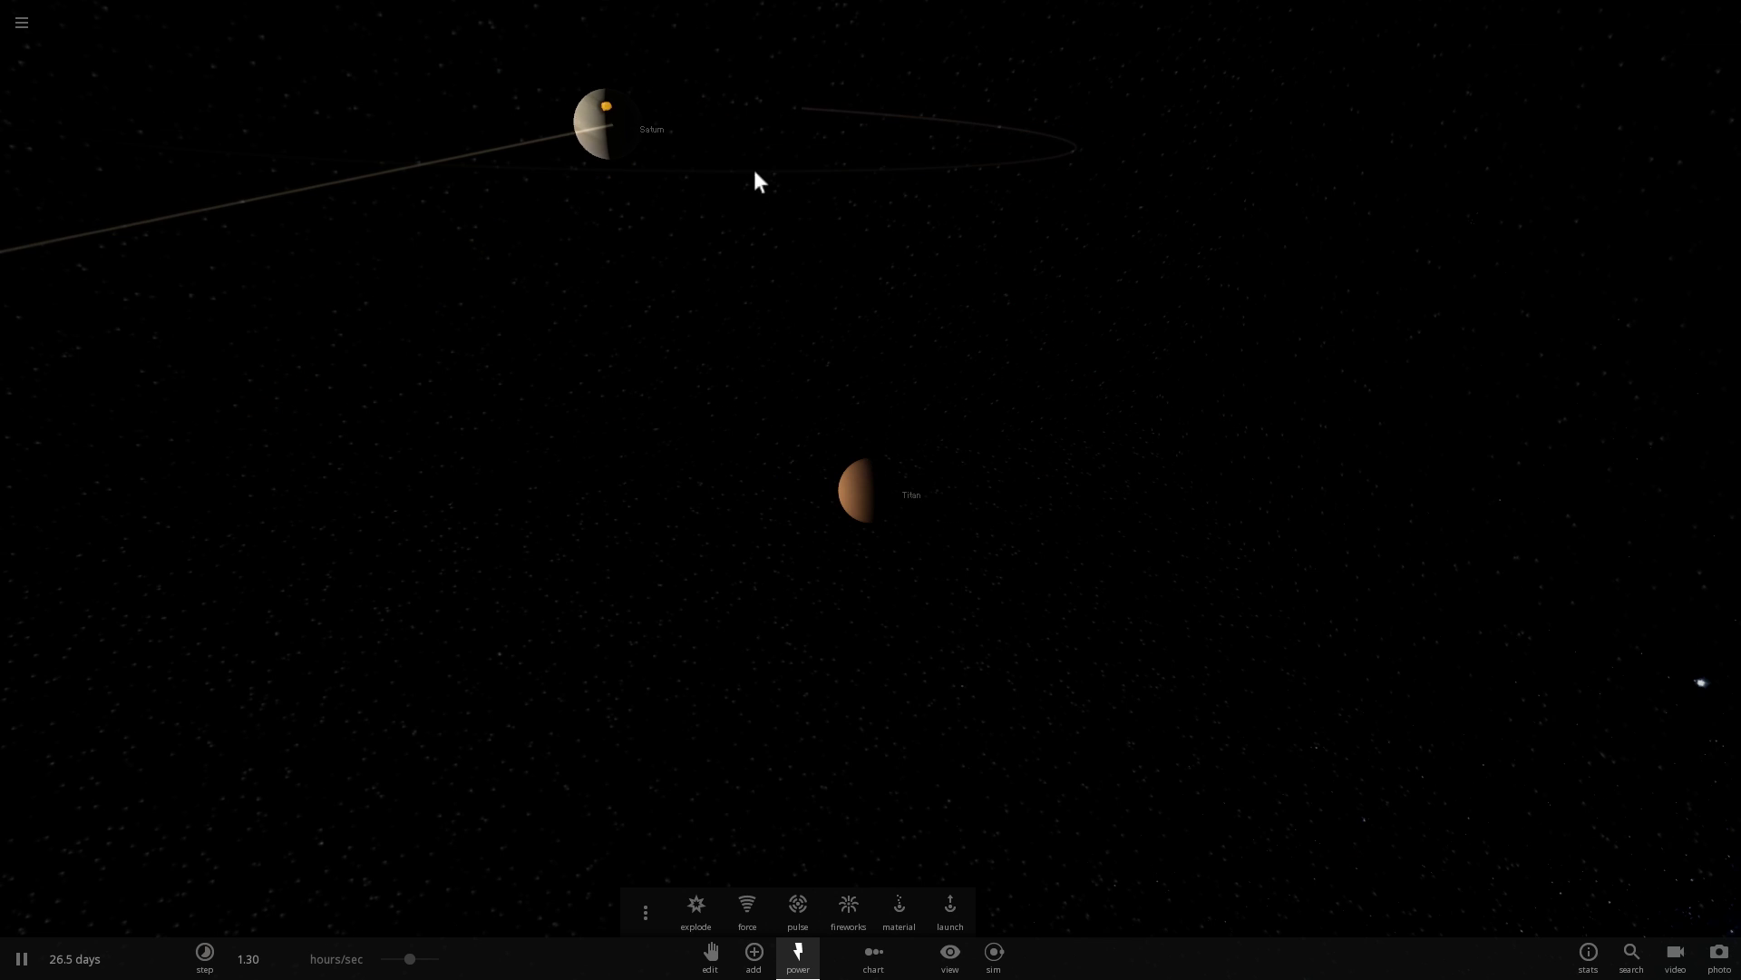
Select Saturn and Titan in turn and examine Titan's orbit around the ringless planet
drag(907, 466, 942, 439)
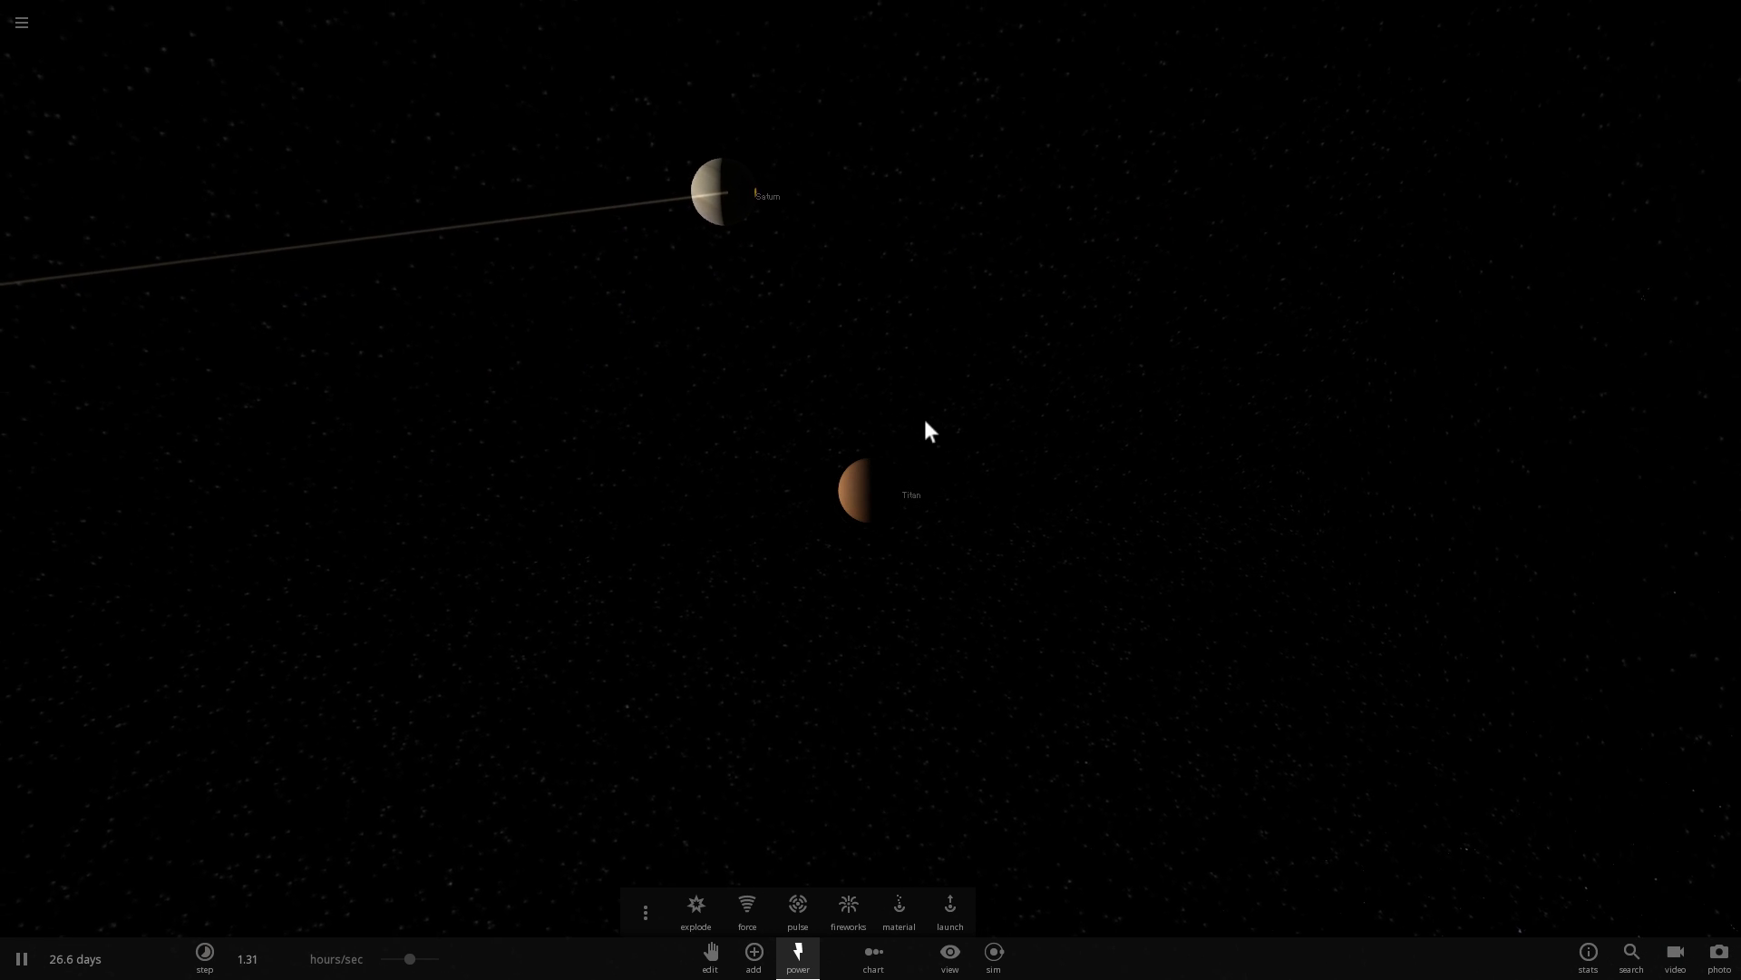
click(717, 204)
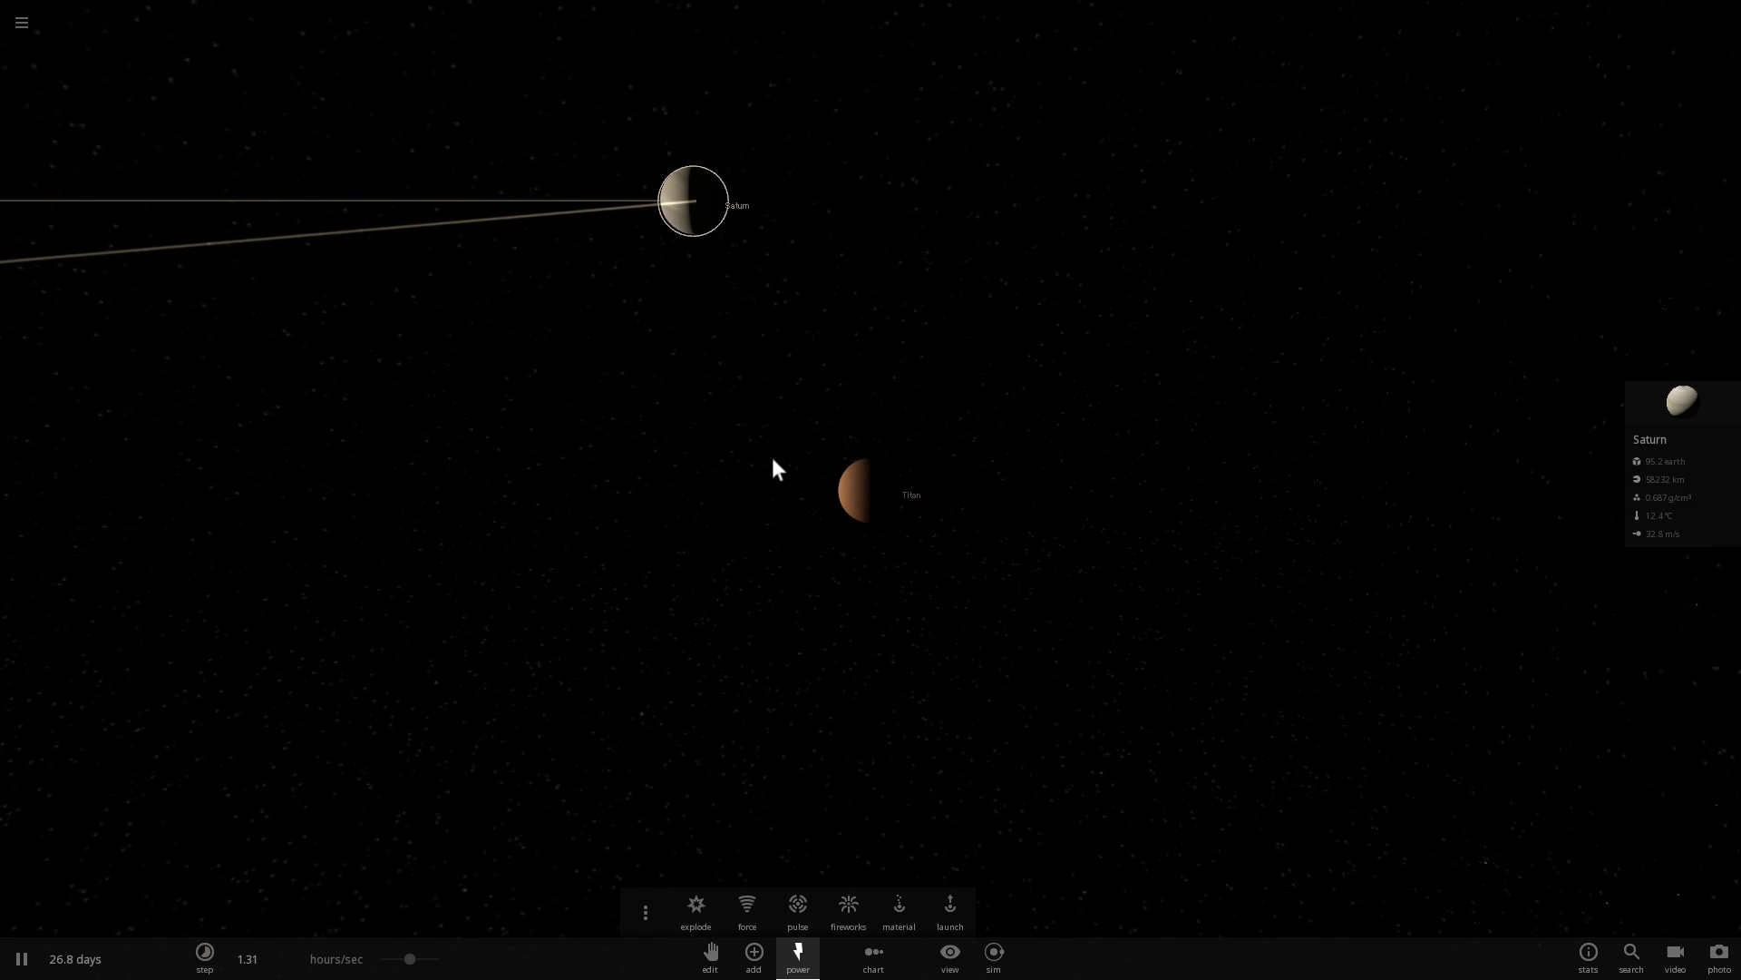
click(870, 490)
scroll(900, 368, down, 4)
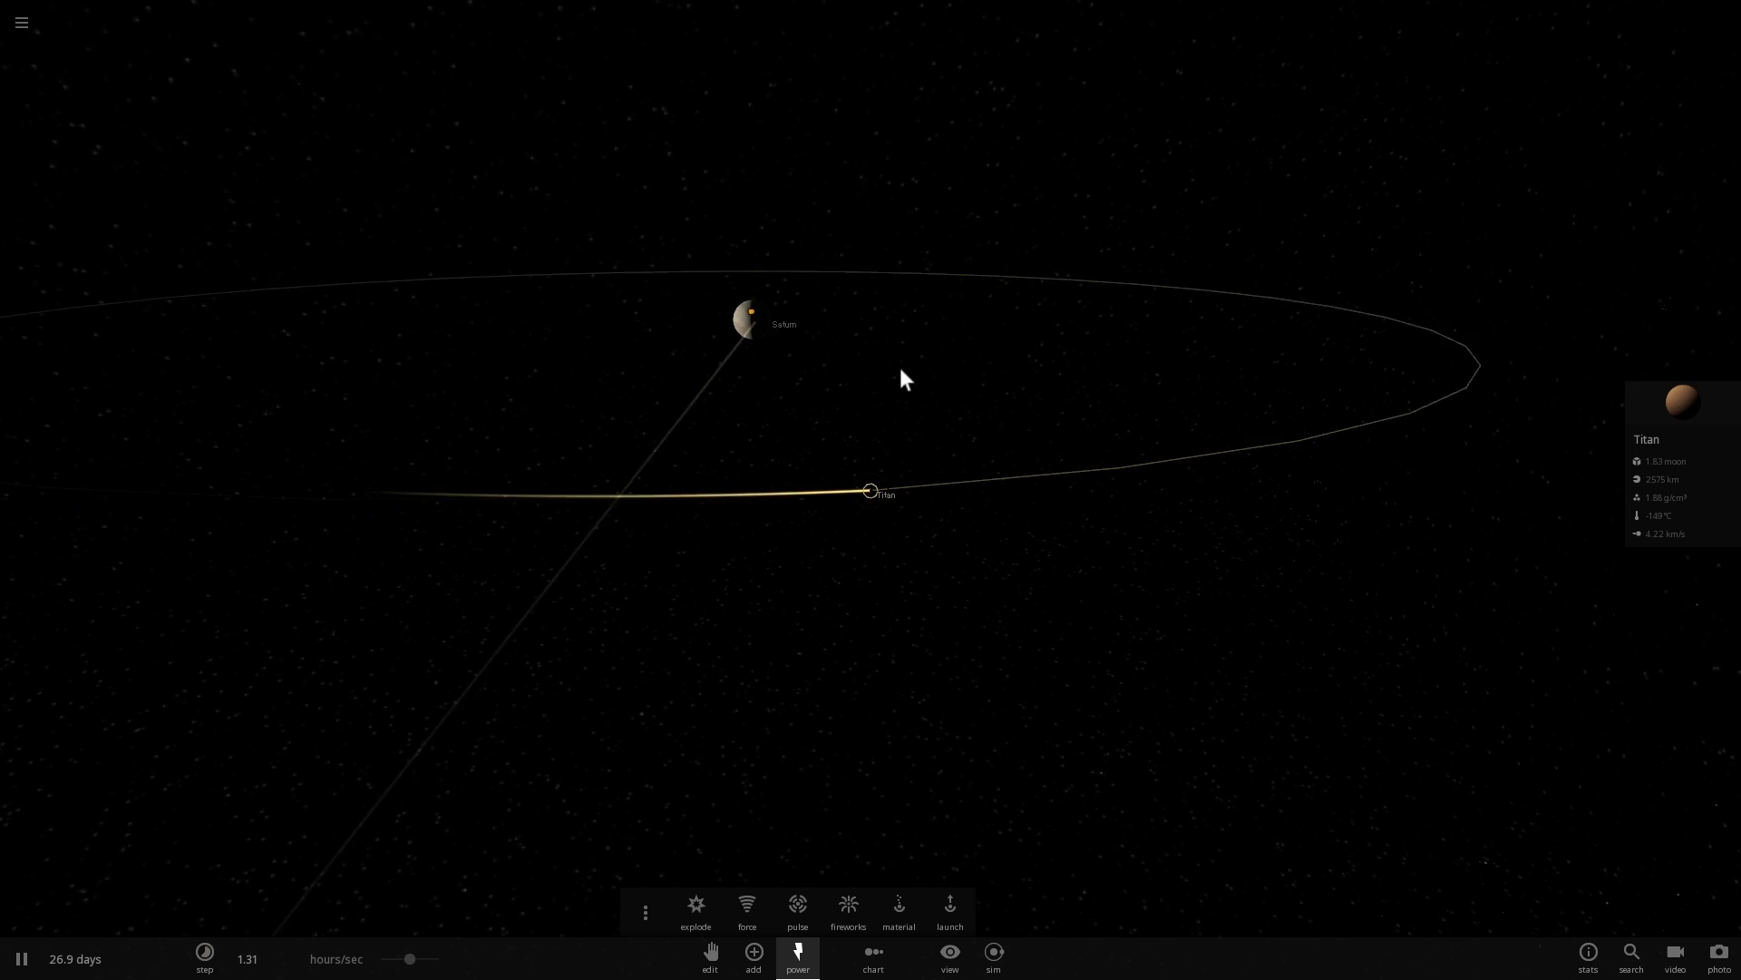
drag(911, 436, 905, 462)
scroll(904, 464, down, 3)
scroll(904, 465, down, 5)
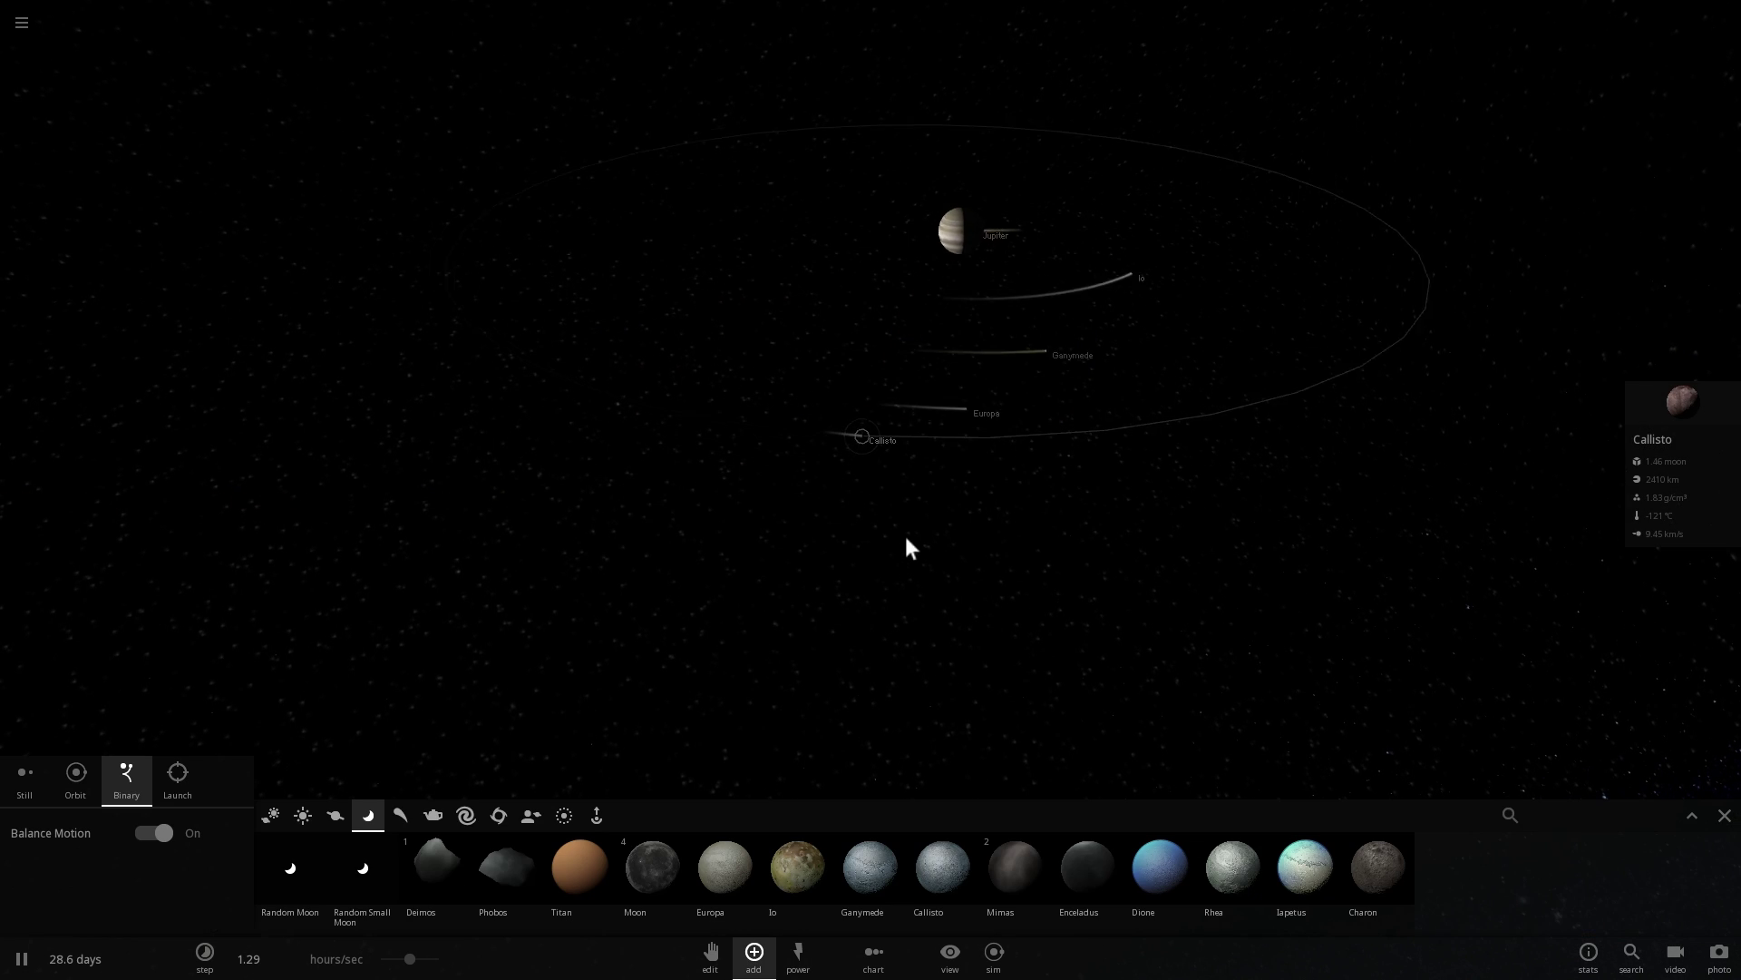
Examine Callisto's position in the Jupiter system, and follow Ganymede to inspect its surface up close
scroll(906, 540, up, 5)
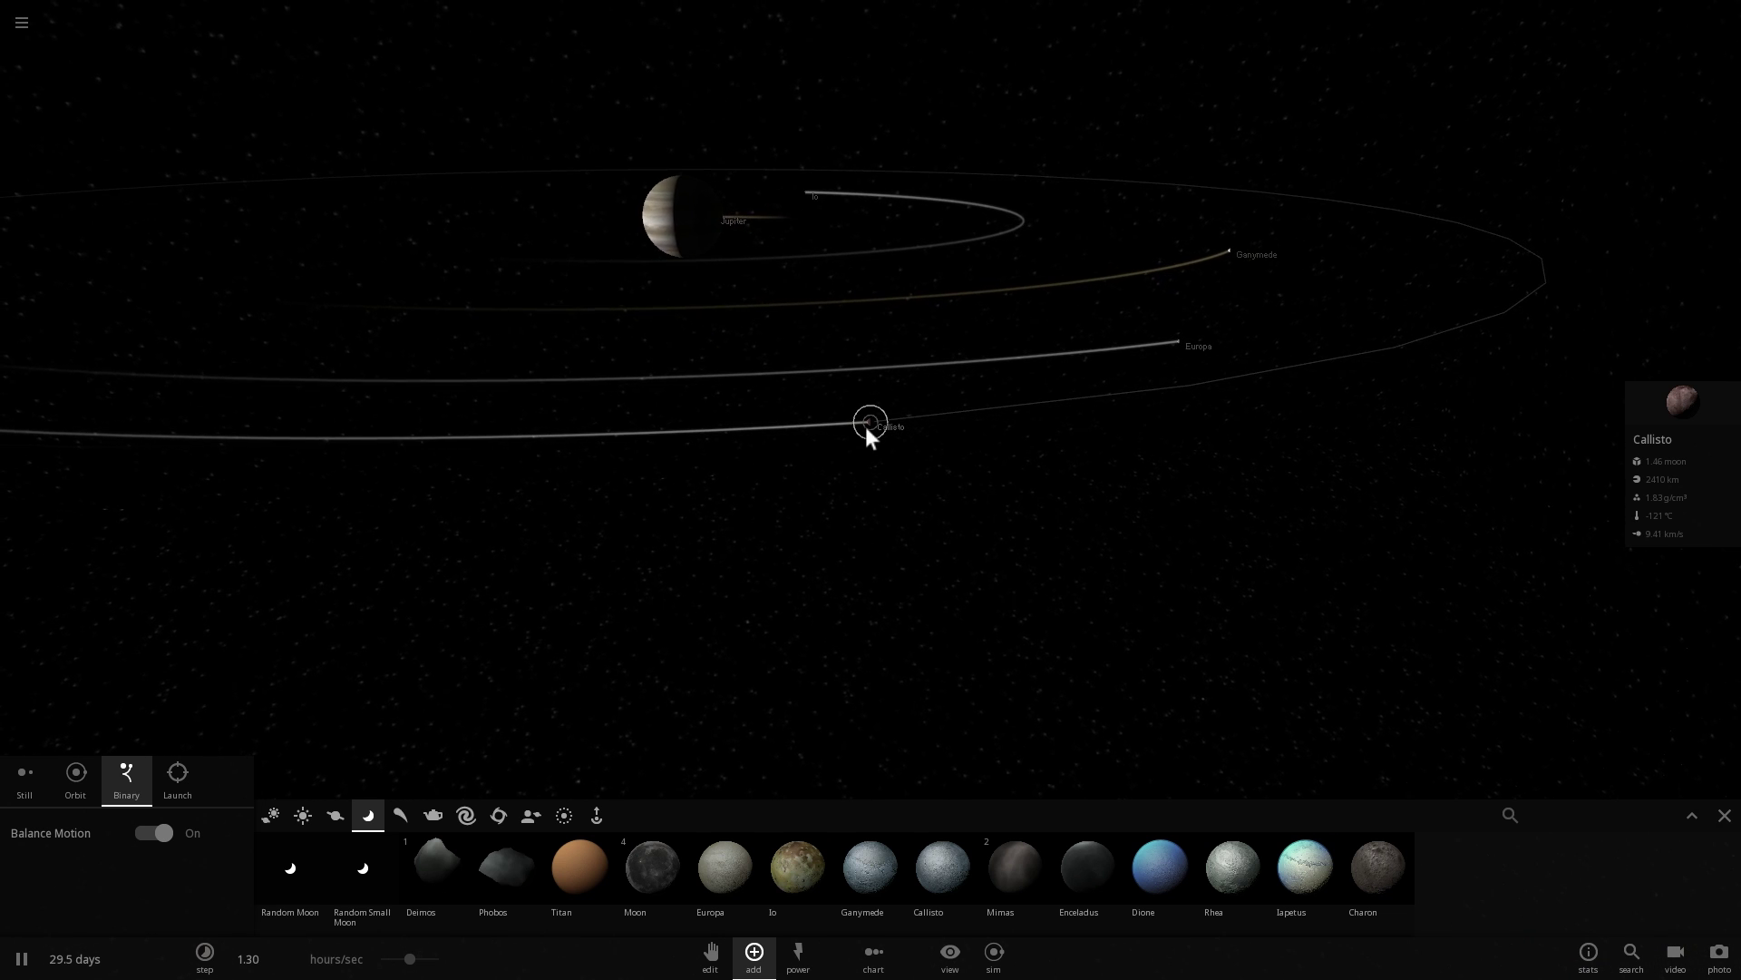
right_drag(882, 365, 872, 355)
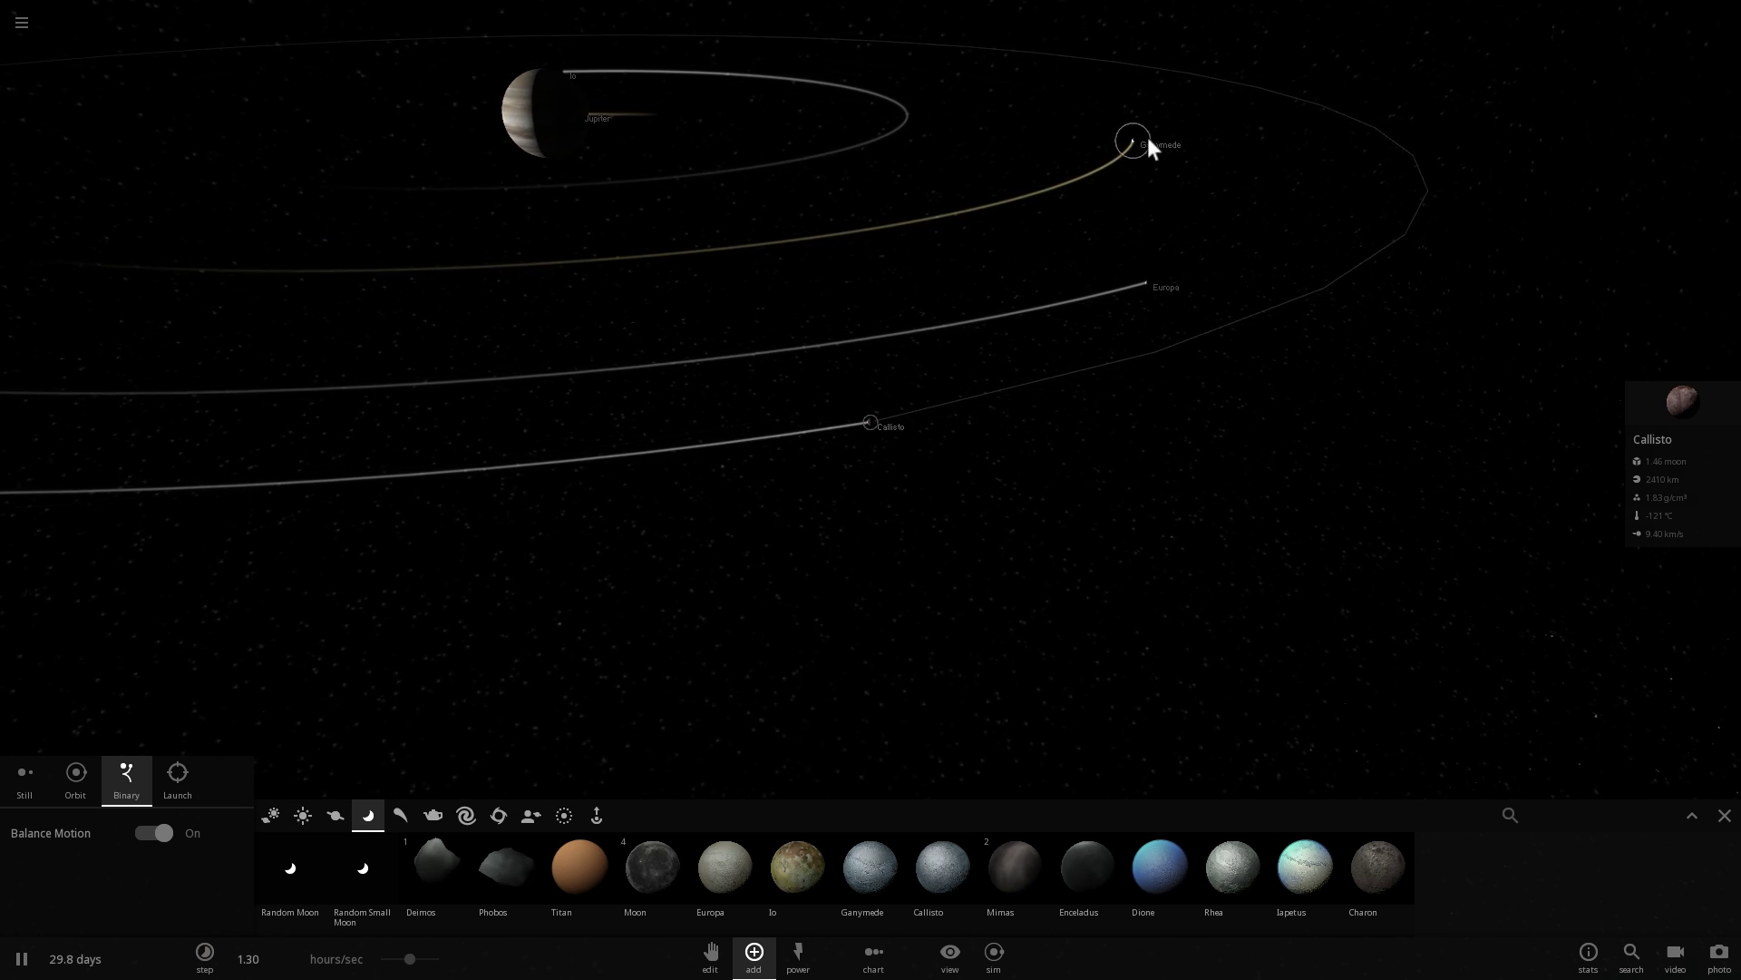
double_click(1144, 142)
right_drag(840, 337, 672, 274)
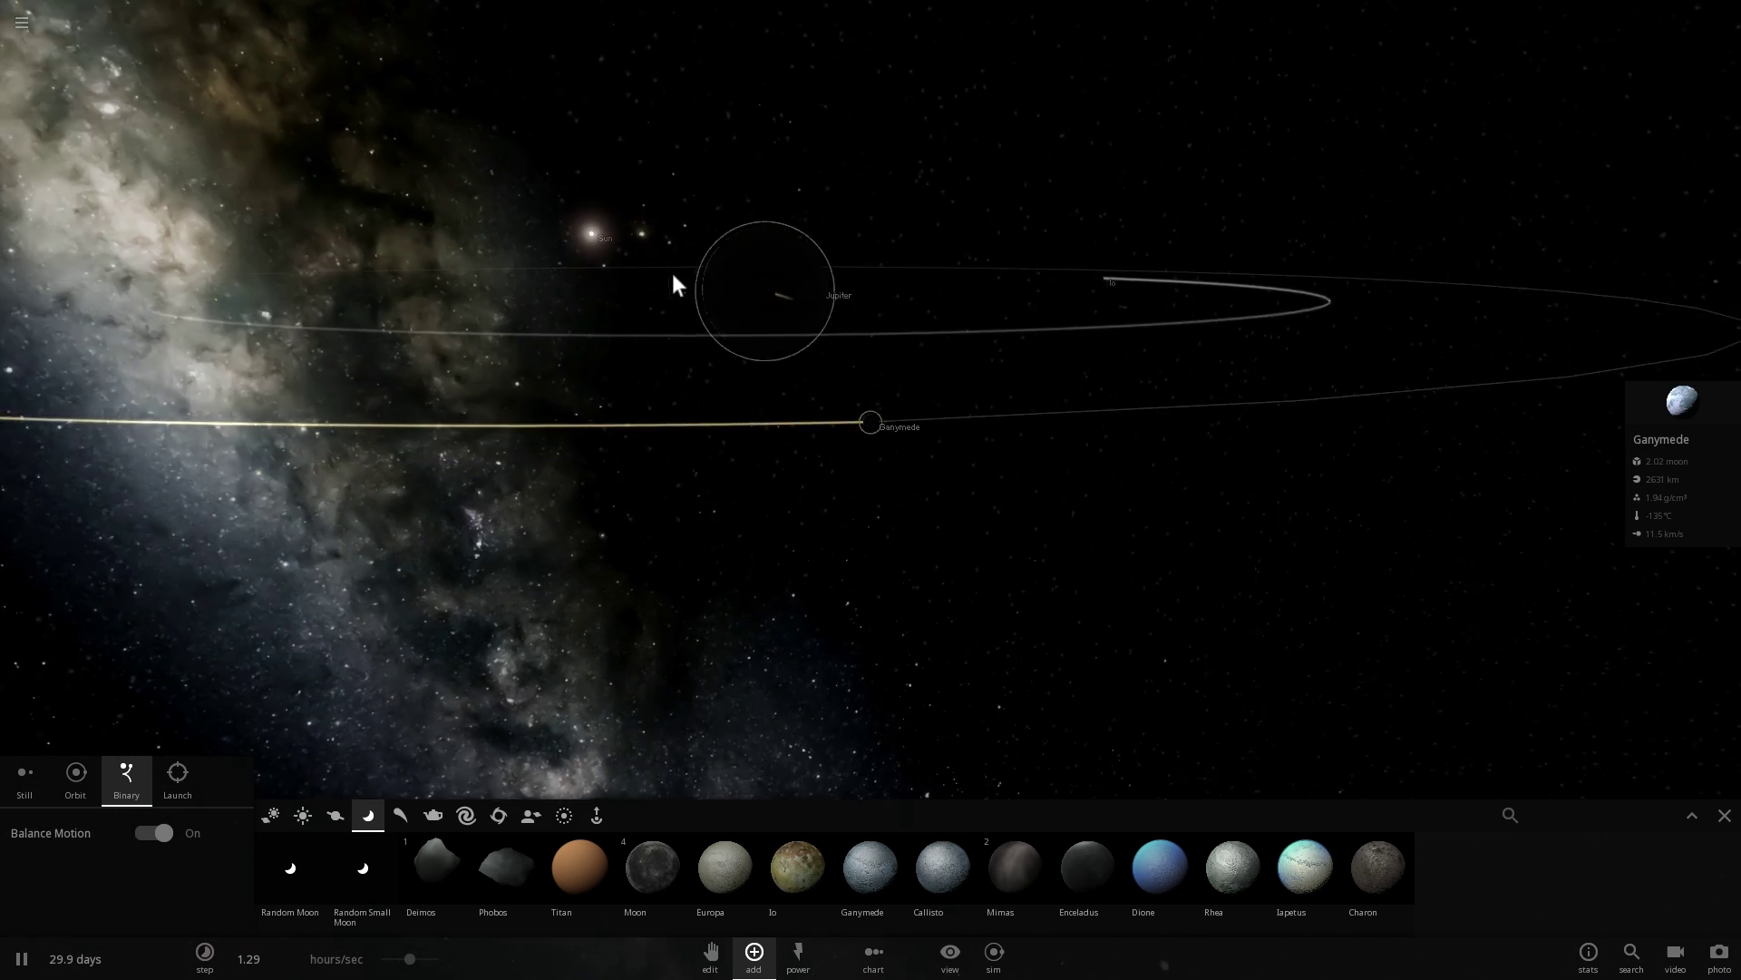
drag(795, 343, 633, 360)
scroll(901, 431, up, 5)
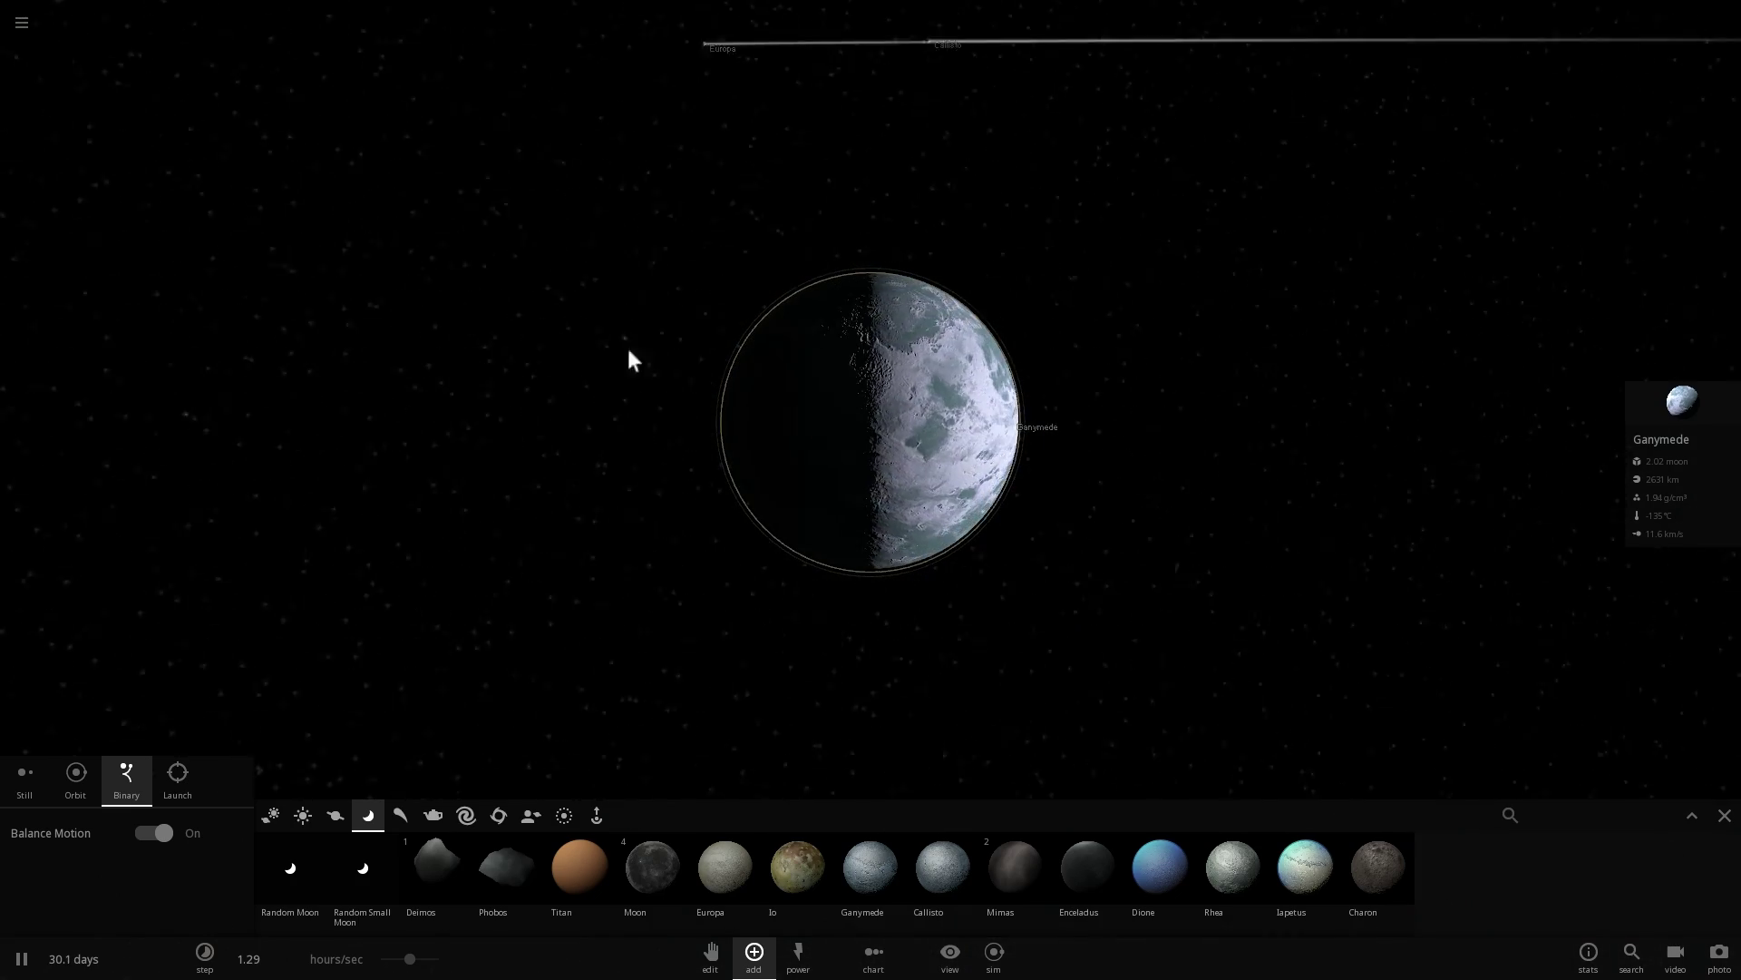
scroll(819, 378, up, 2)
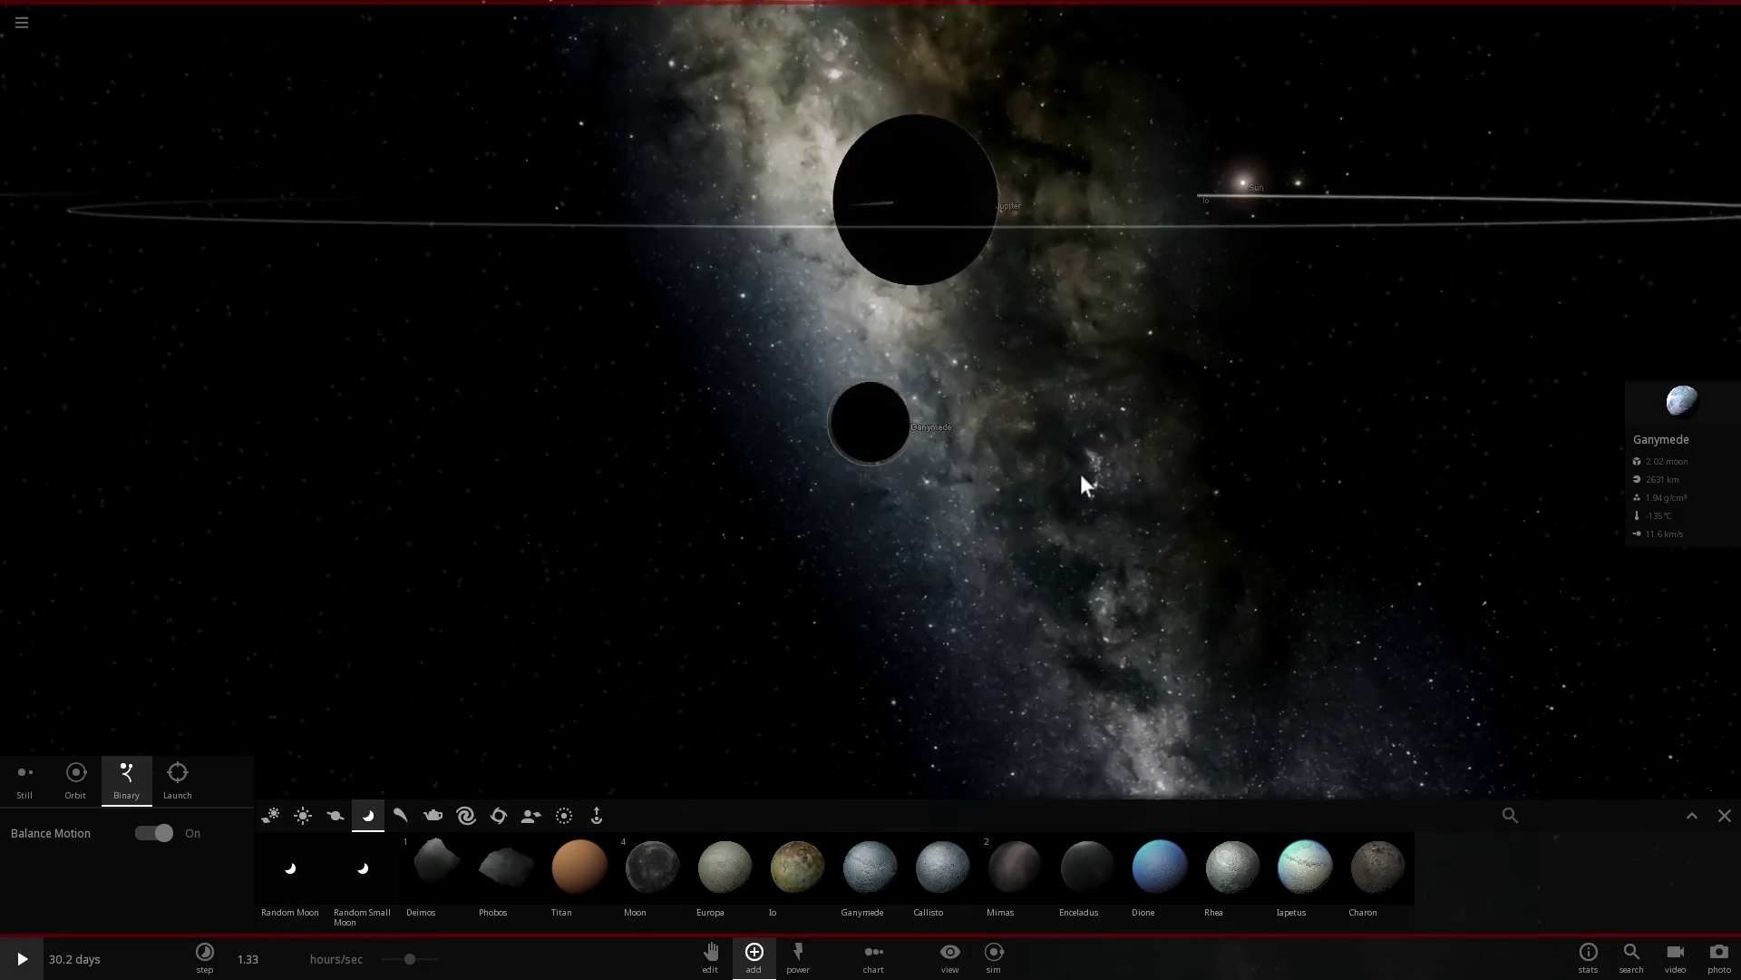
Resume the simulation and examine Ganymede's orbit around Jupiter relative to the other large moons
scroll(1080, 474, down, 3)
drag(1080, 473, 1019, 533)
scroll(1041, 526, down, 4)
key(space)
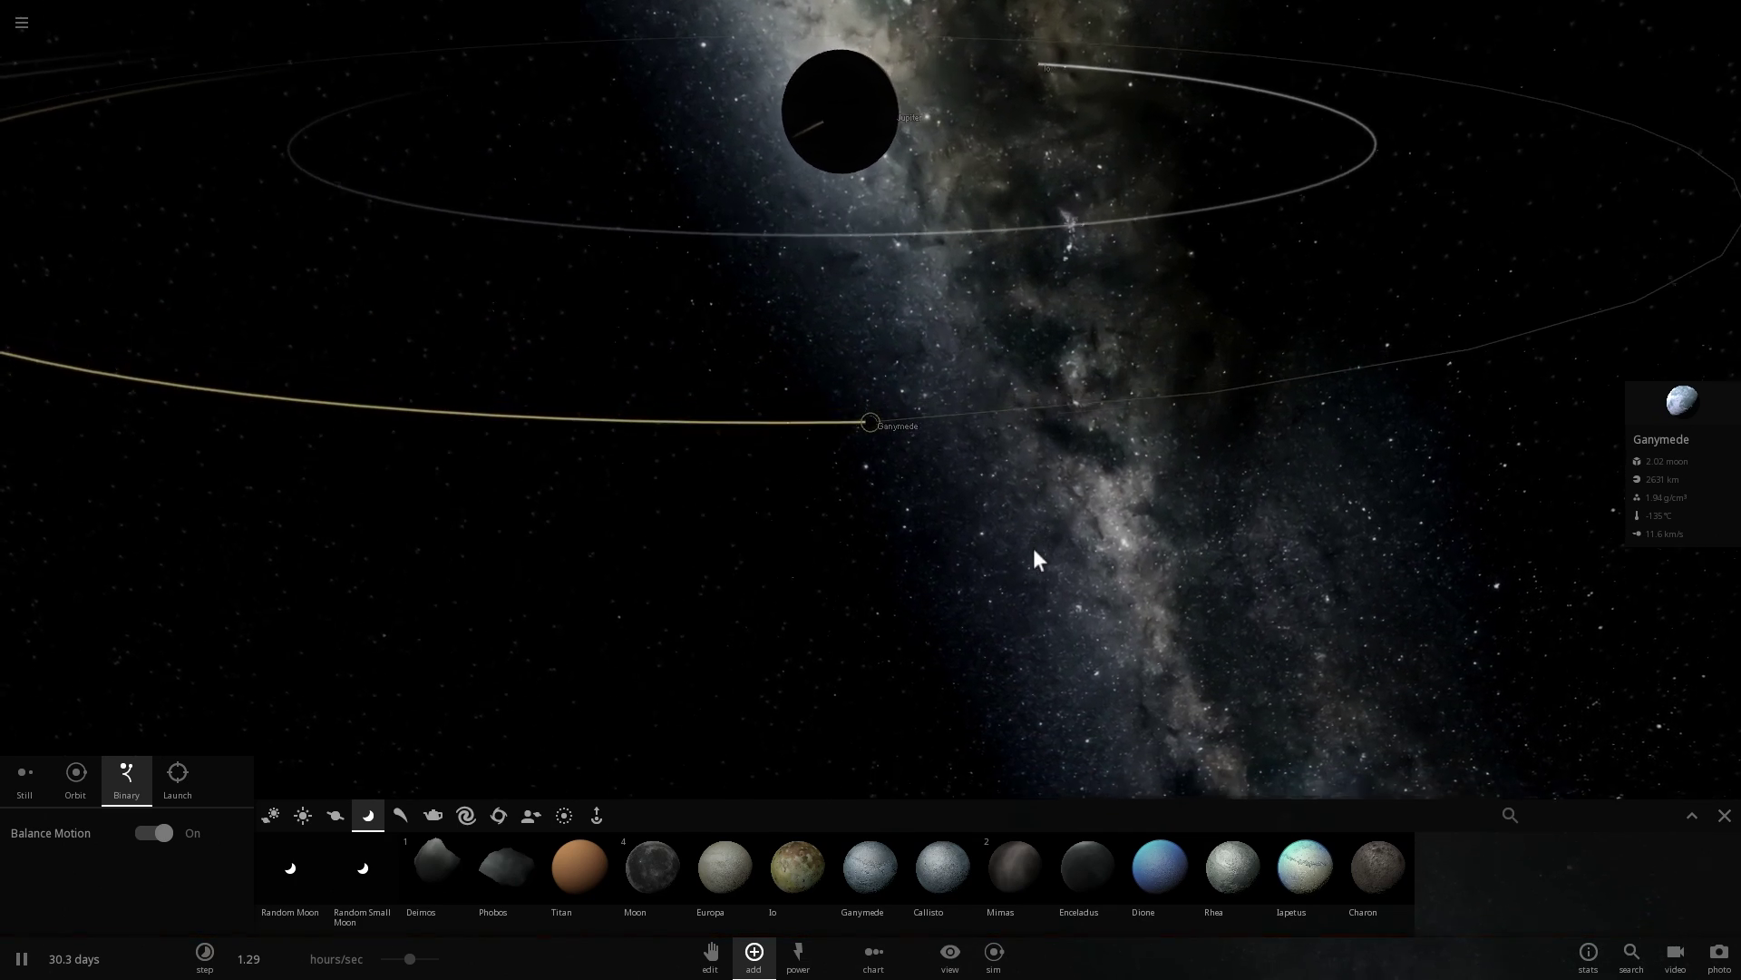
scroll(1031, 553, down, 4)
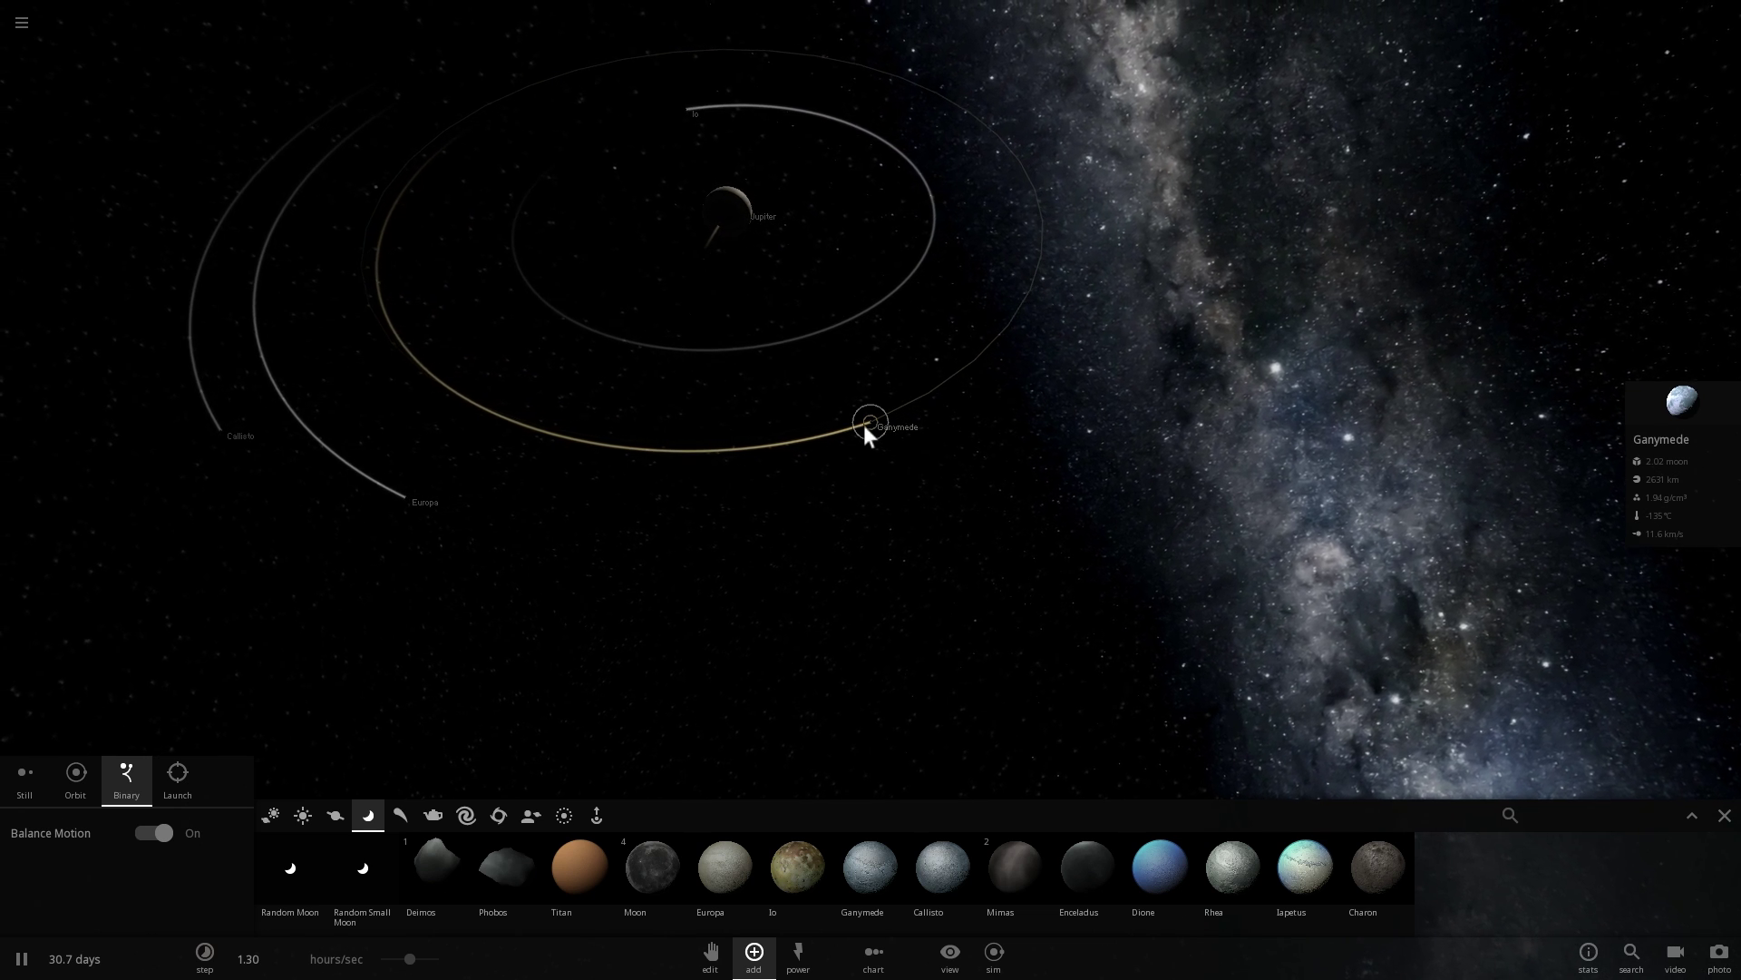
Focus on Jupiter, delete its moons Io, Ganymede, Europa and Callisto, and look at the planet alone
double_click(716, 216)
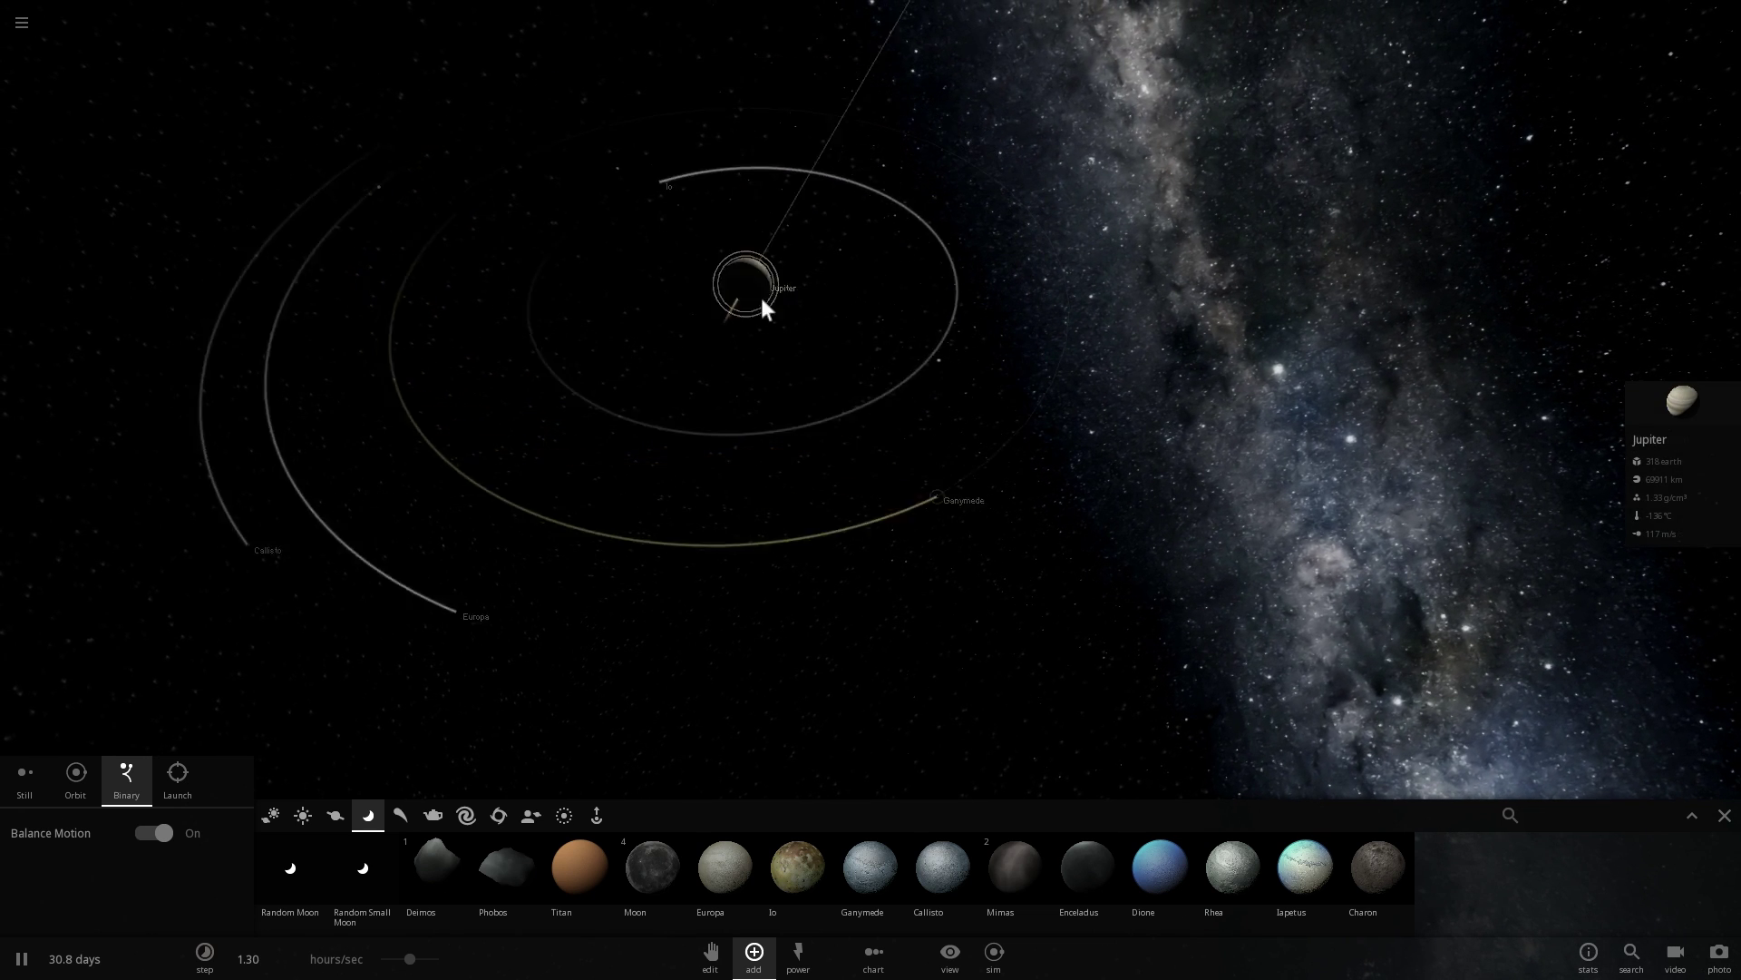
drag(947, 345, 1079, 364)
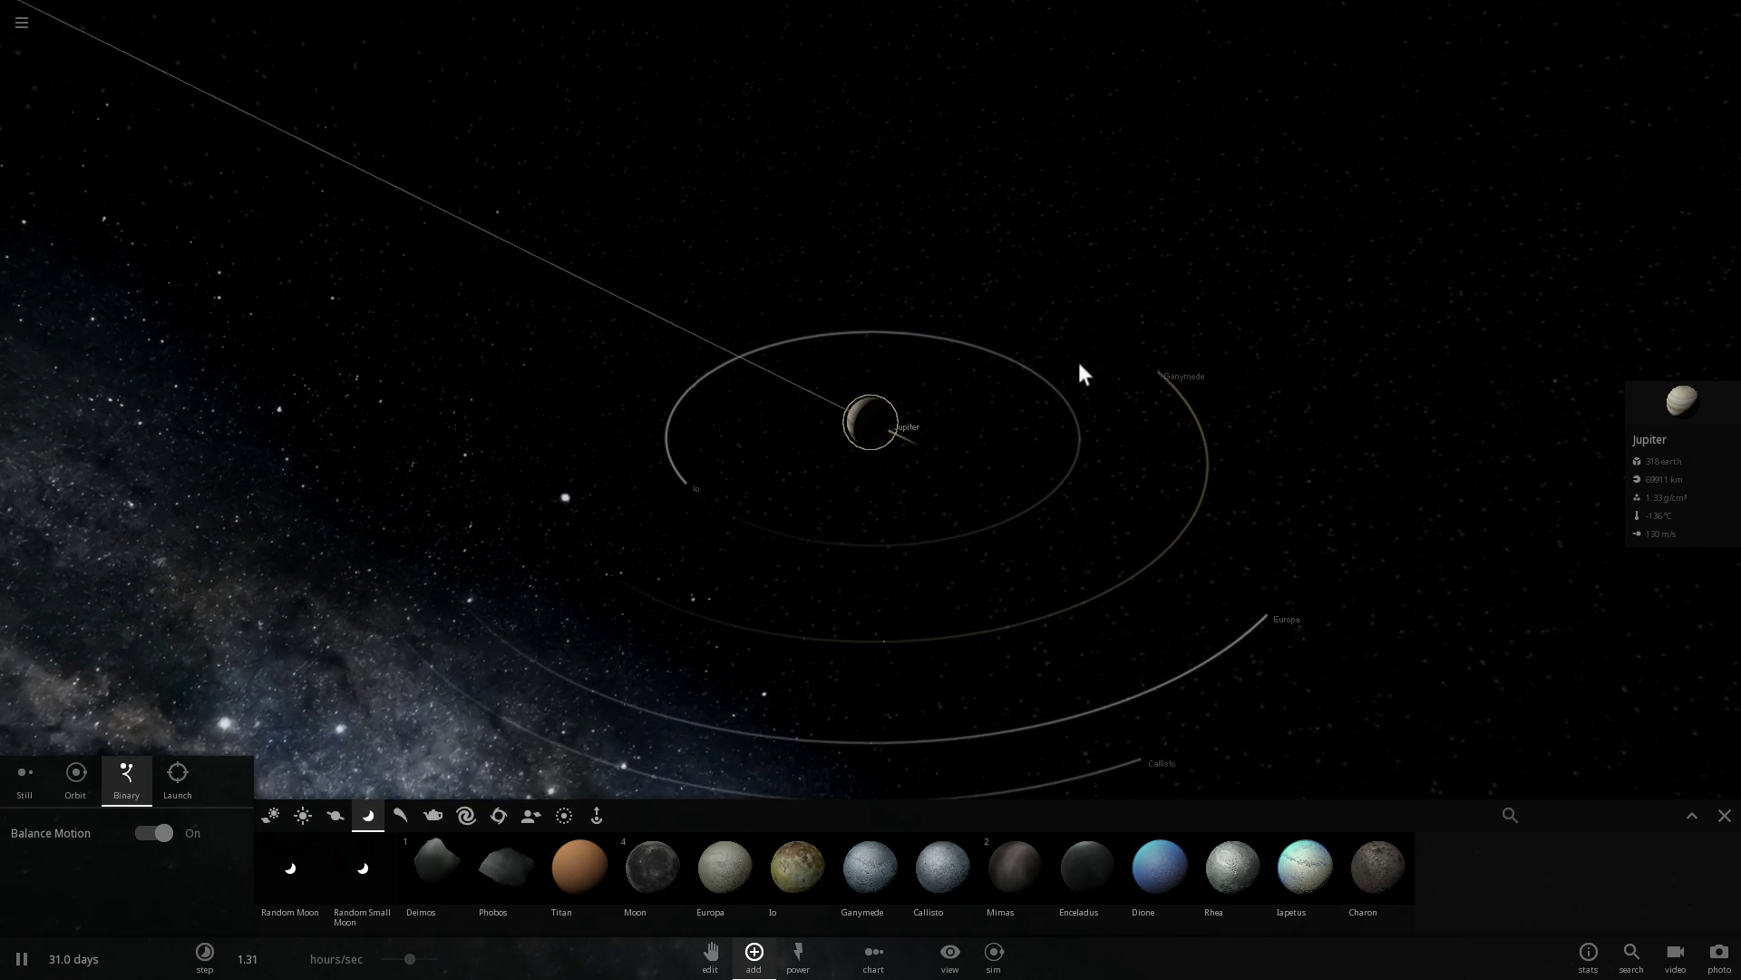
click(704, 522)
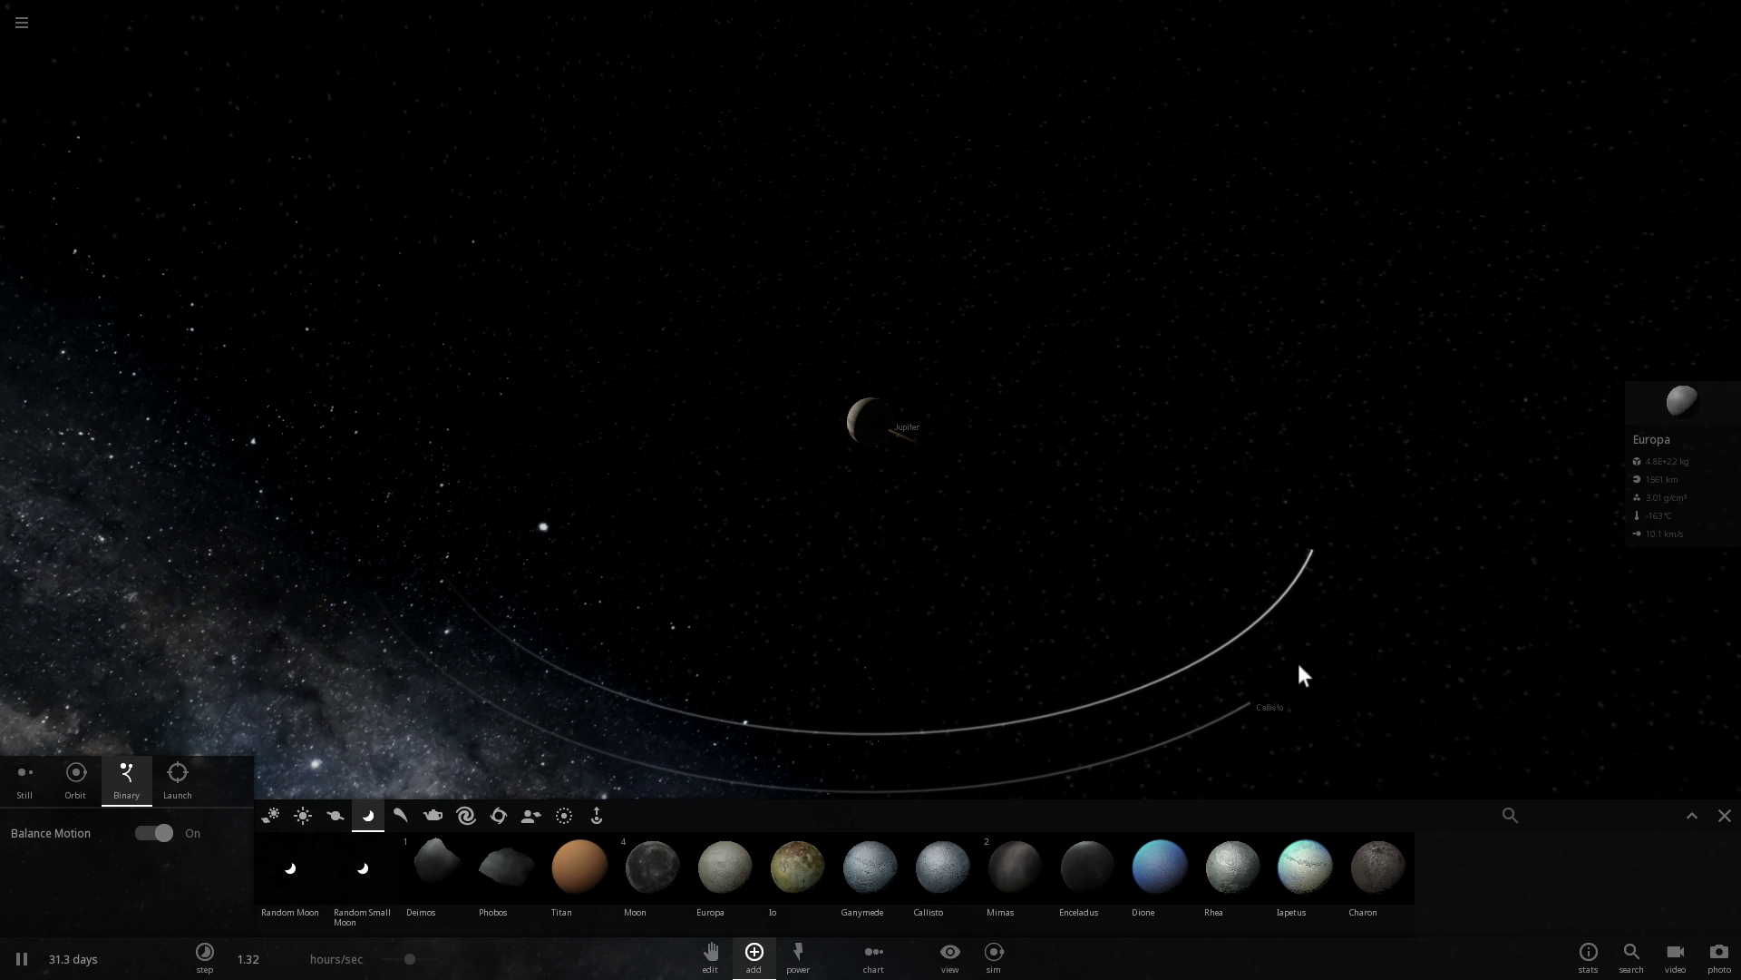
right_drag(1059, 564, 1018, 505)
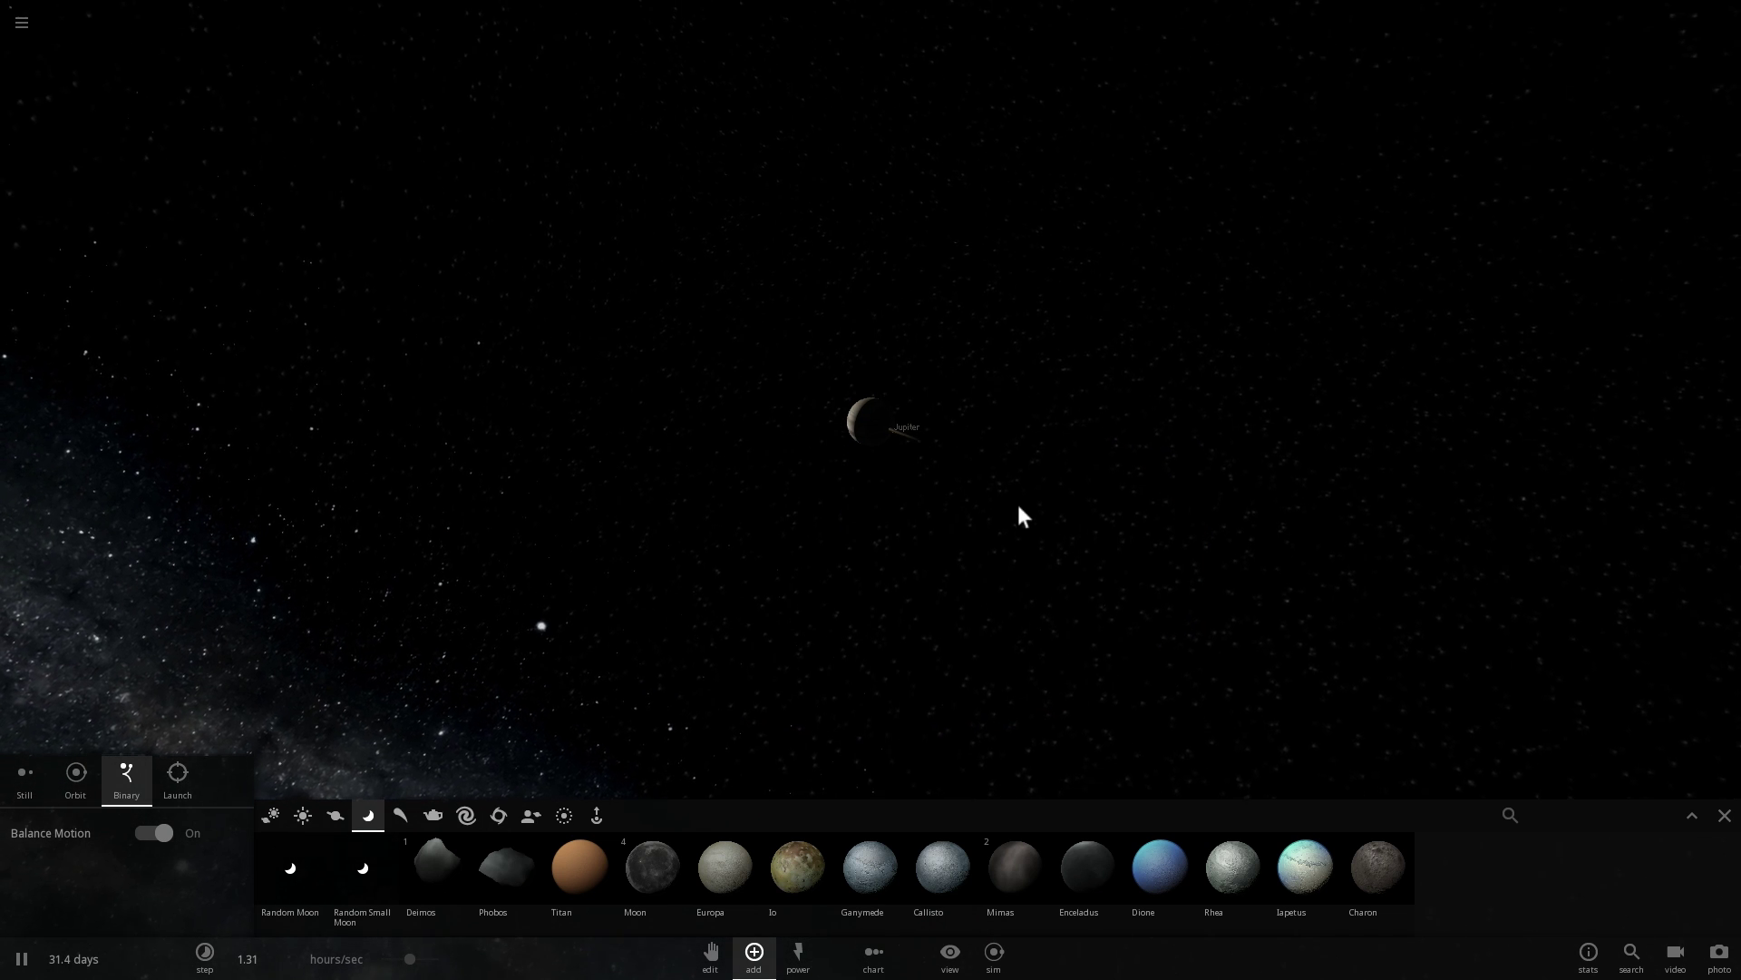
scroll(1015, 504, up, 8)
scroll(836, 477, down, 4)
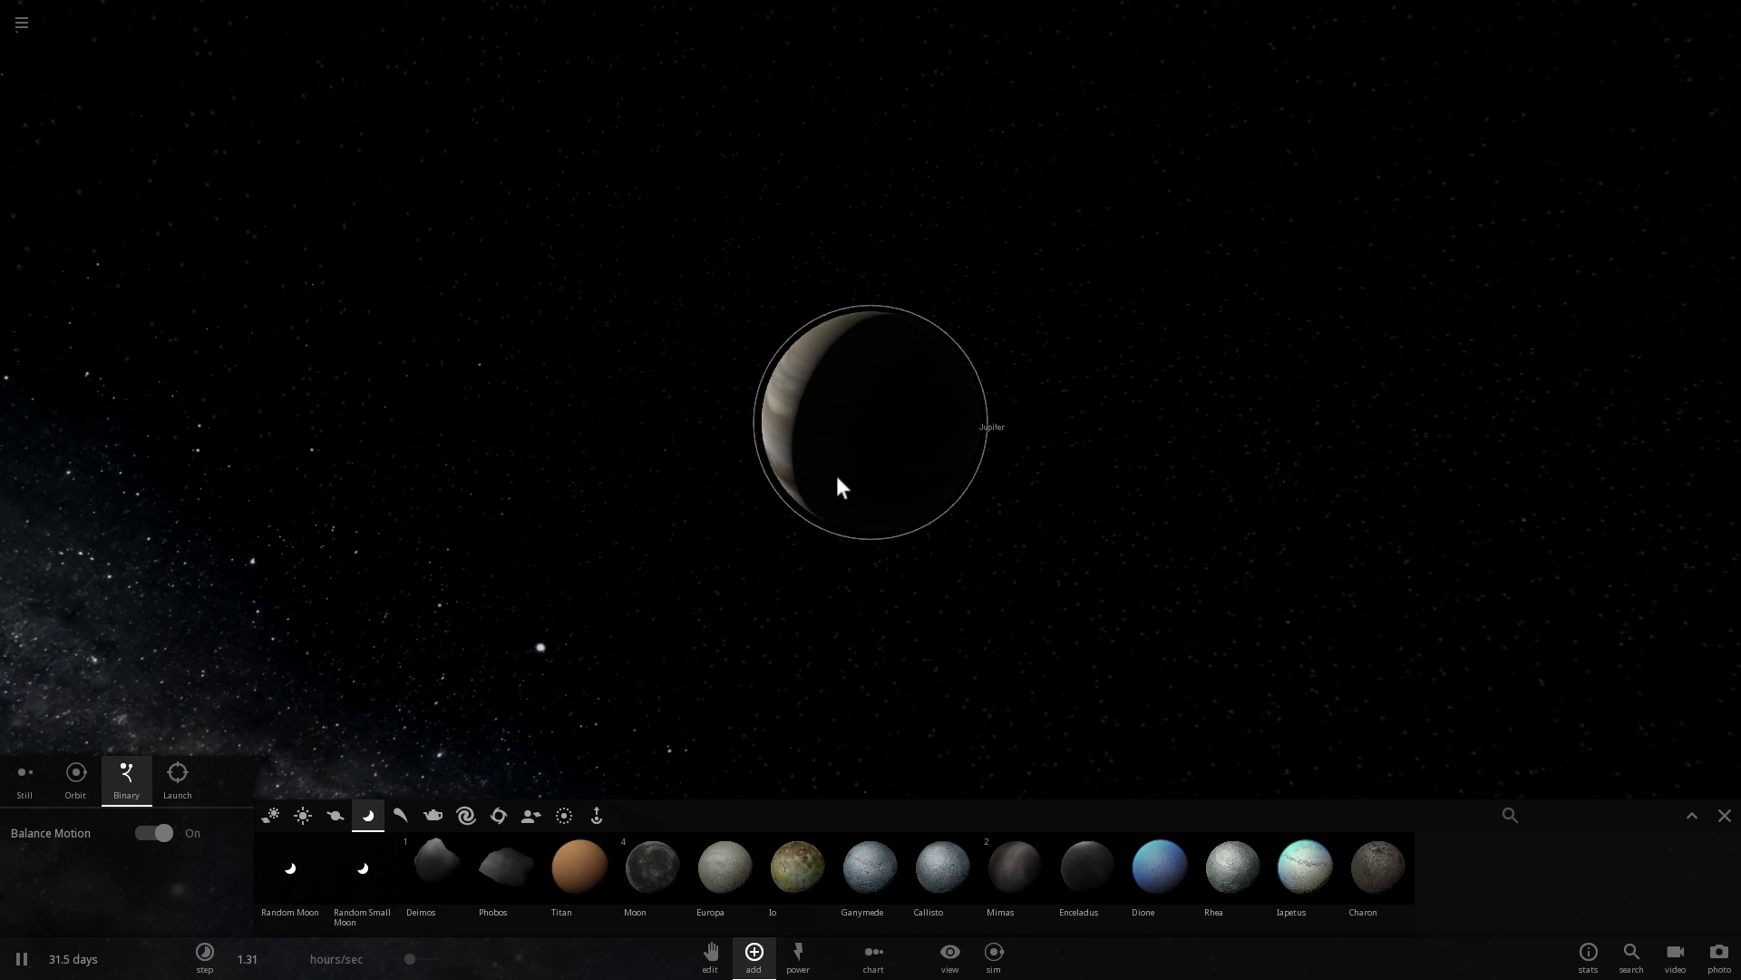
right_drag(836, 477, 1306, 447)
scroll(940, 445, up, 3)
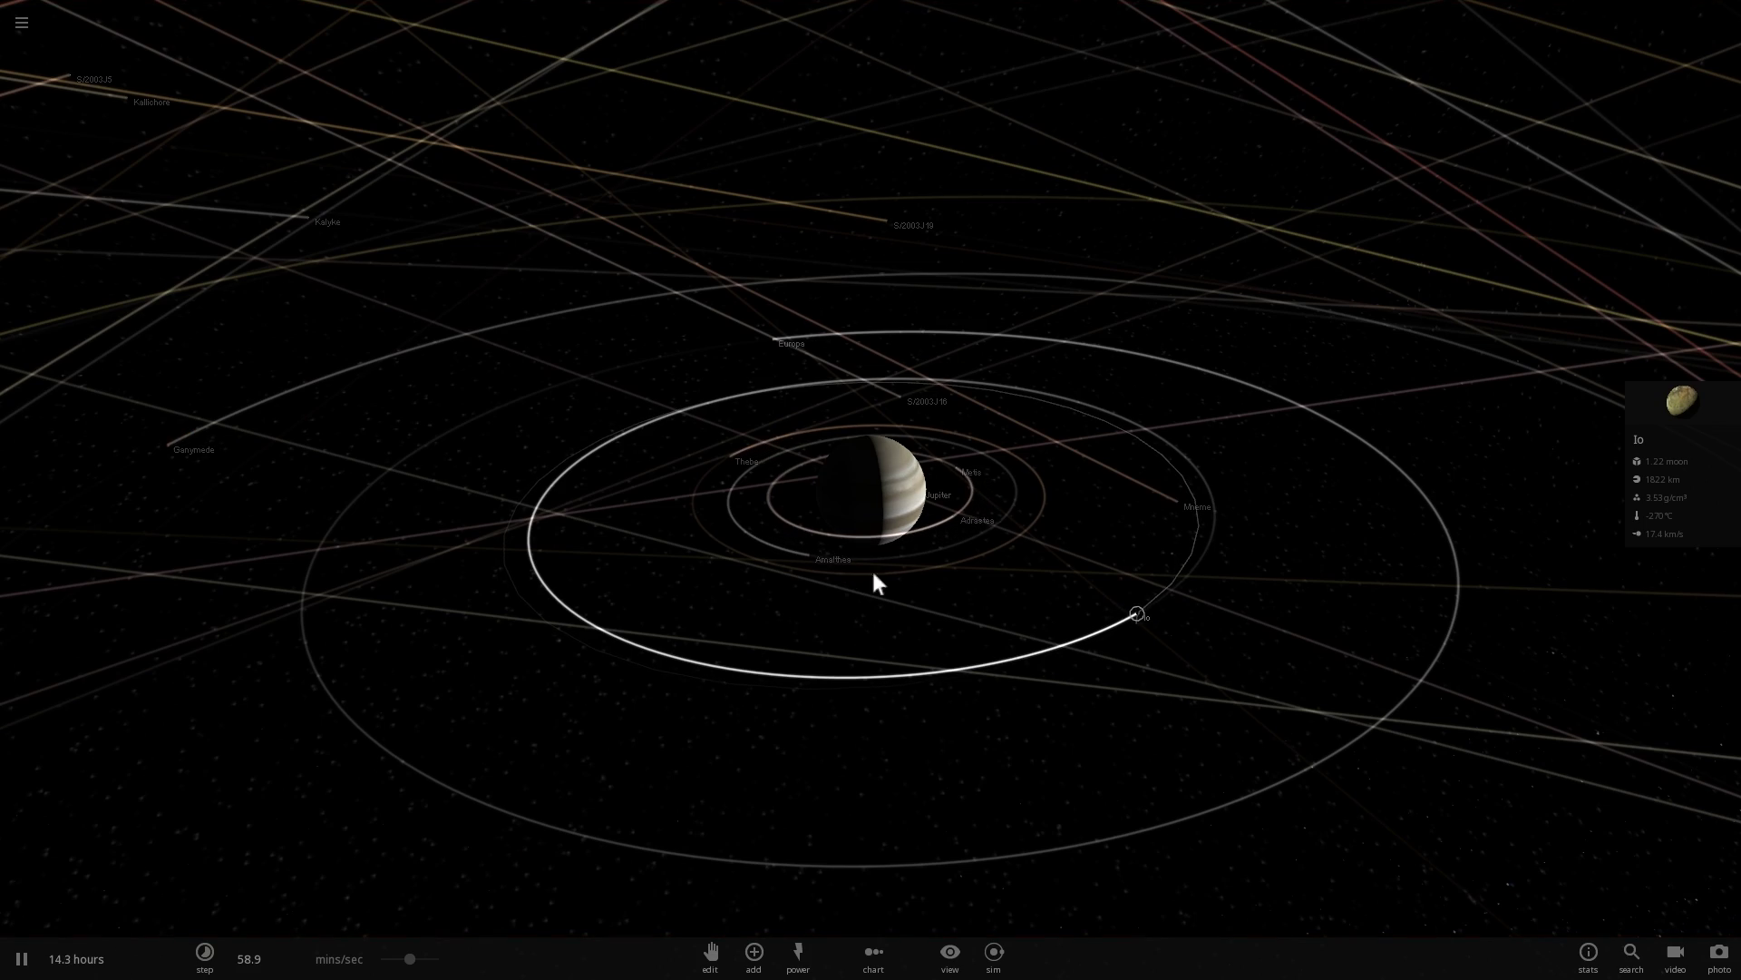
Examine Jupiter and the orbits of its inner moons in the full Jupiter moon system
mouse_move(873, 572)
right_down()
mouse_move(905, 608)
mouse_move(951, 609)
mouse_move(843, 632)
mouse_move(952, 618)
mouse_move(893, 596)
right_up()
scroll(929, 582, up, 3)
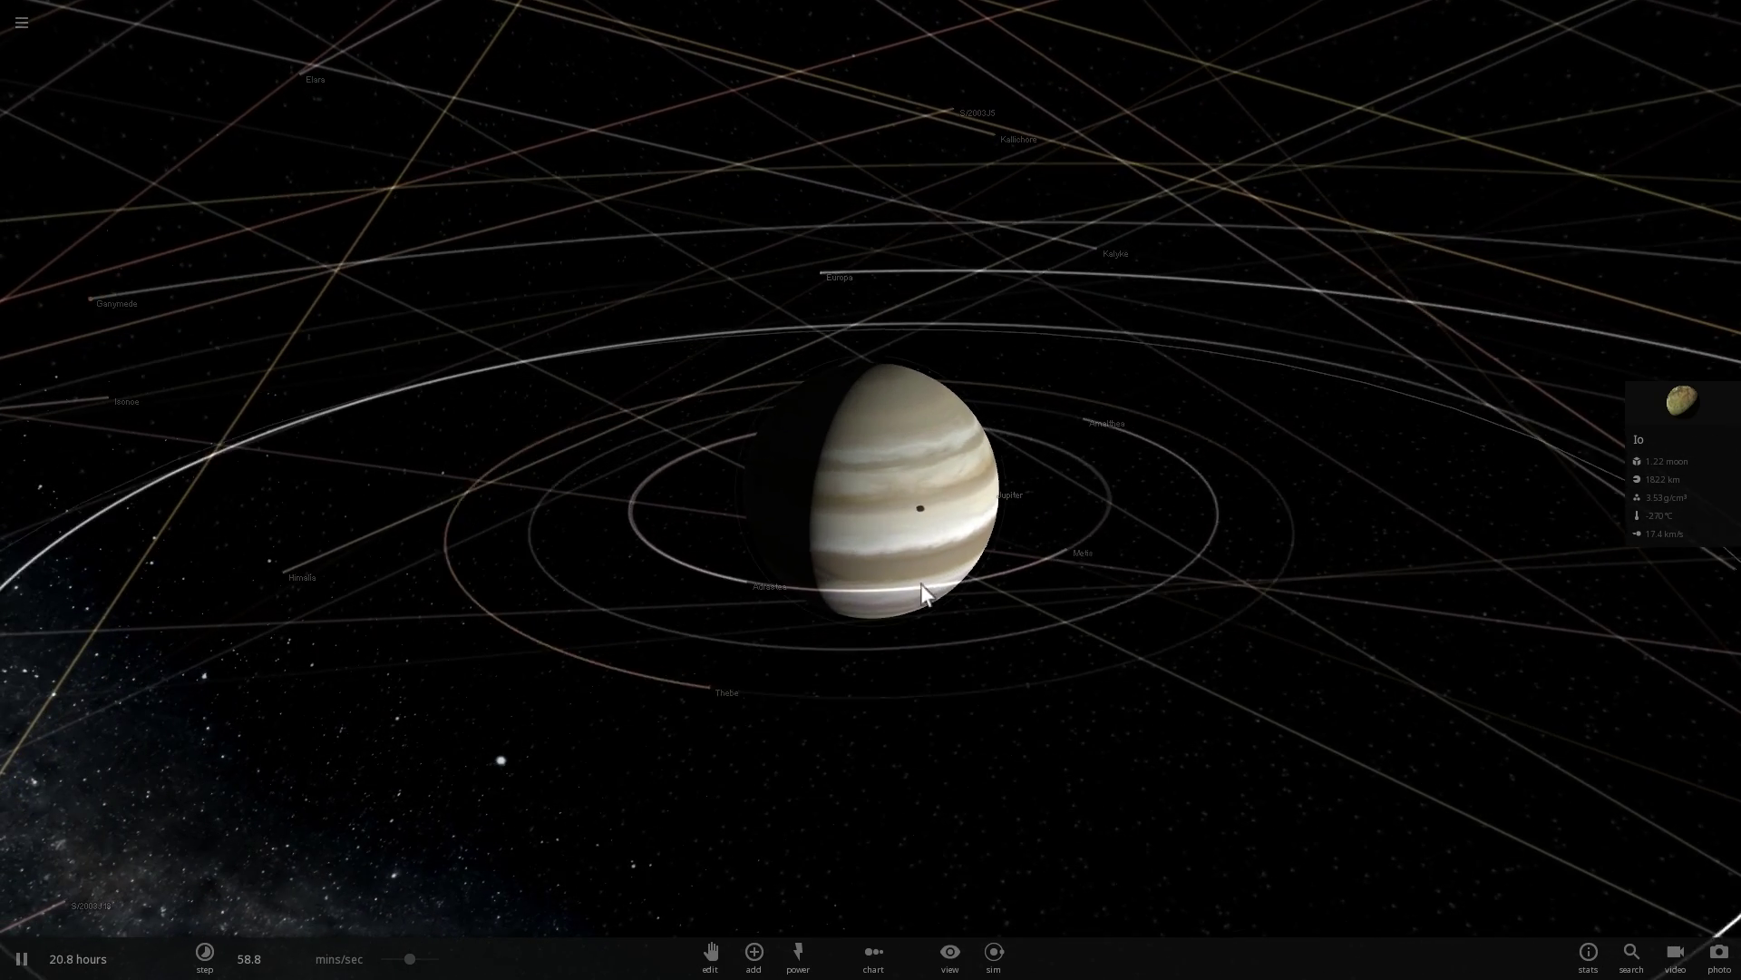
right_drag(1083, 575, 1150, 611)
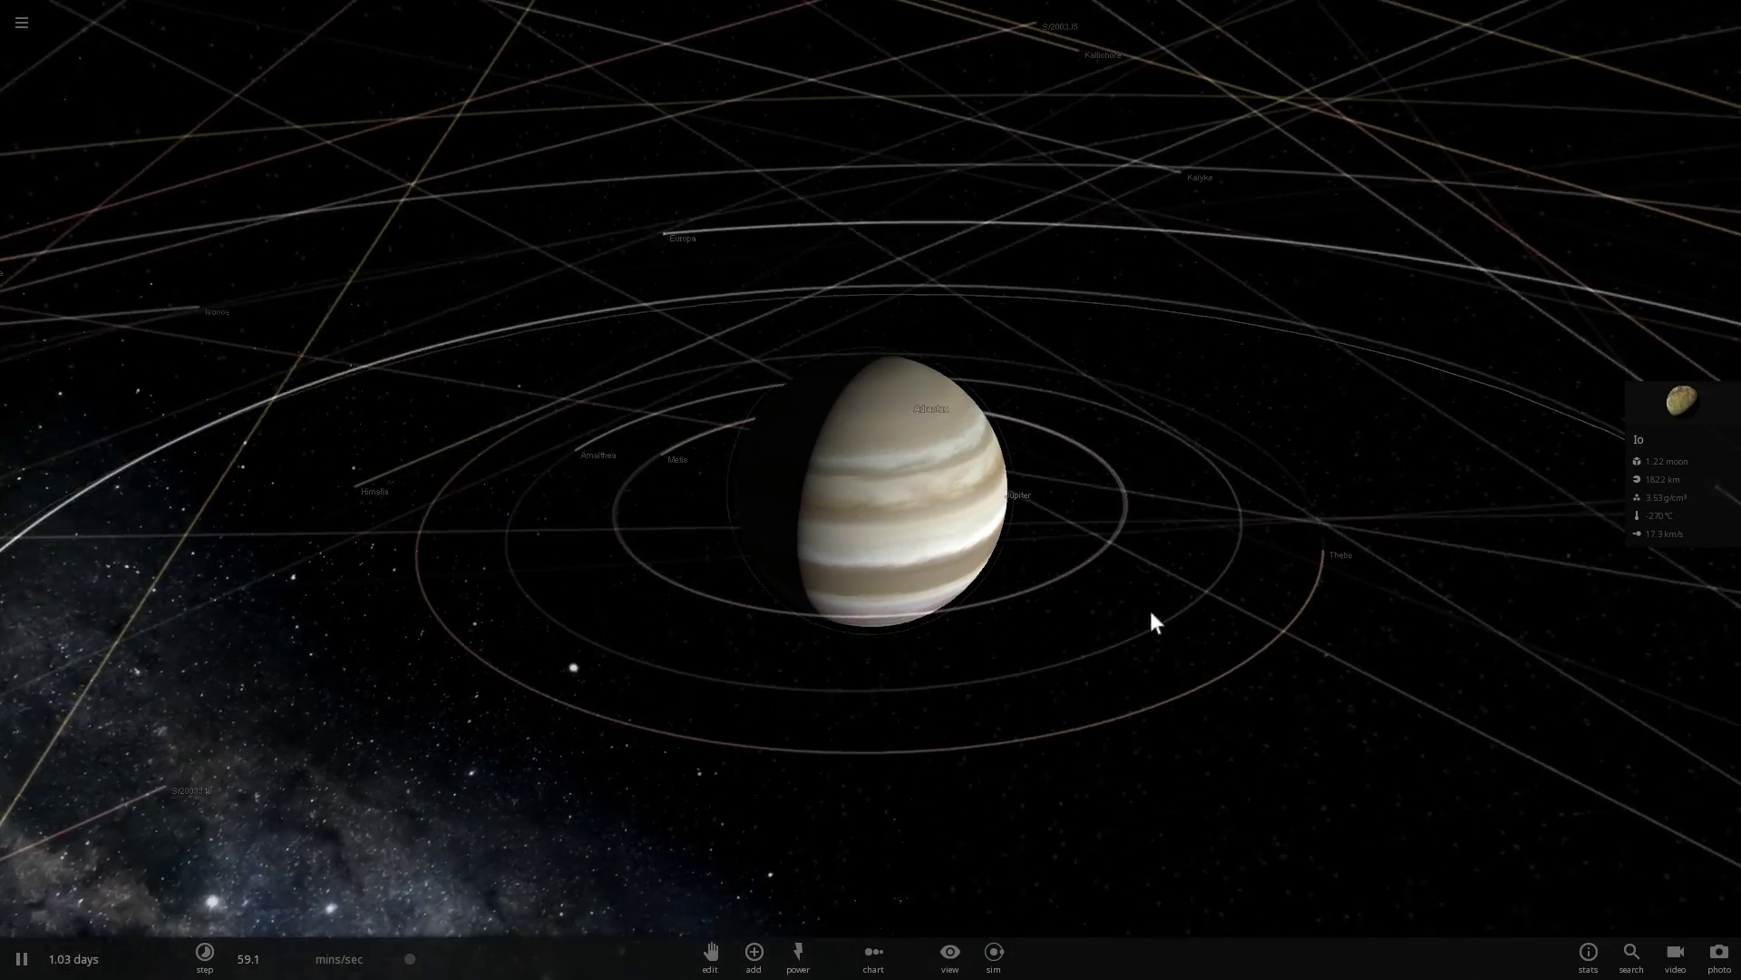
scroll(1233, 555, down, 3)
Open Ganymede's properties and set its velocity to 8 km/s
click(1678, 408)
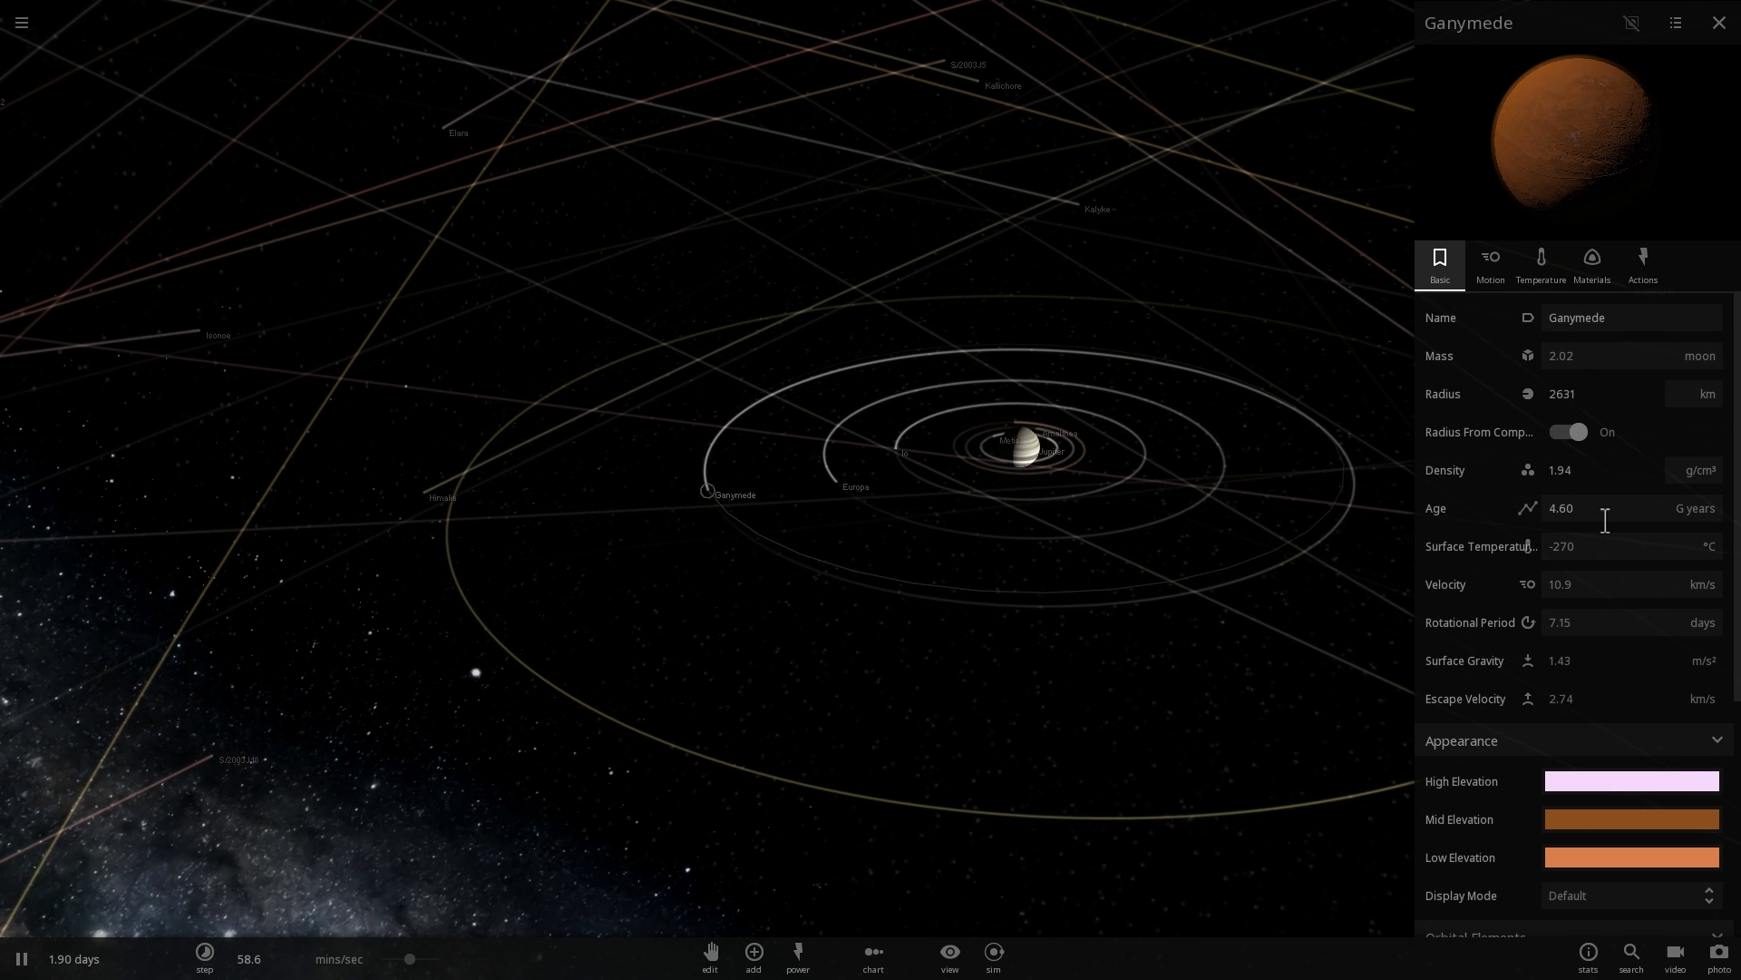
scroll(1085, 618, up, 3)
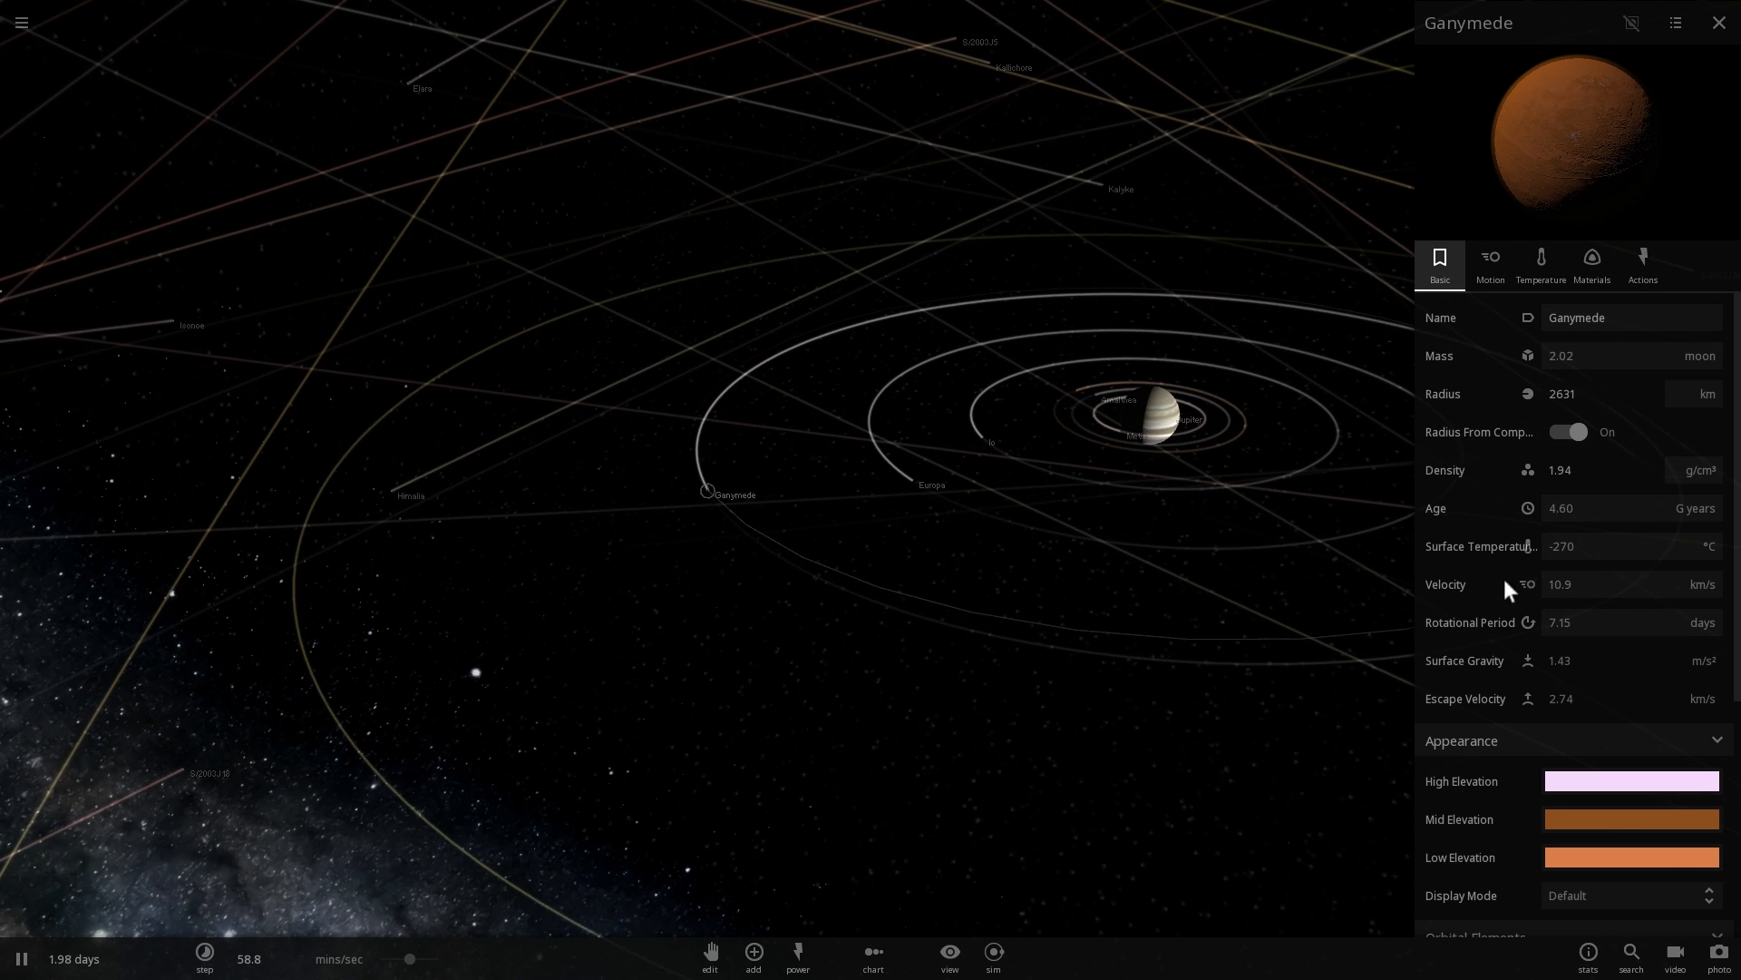
click(1597, 581)
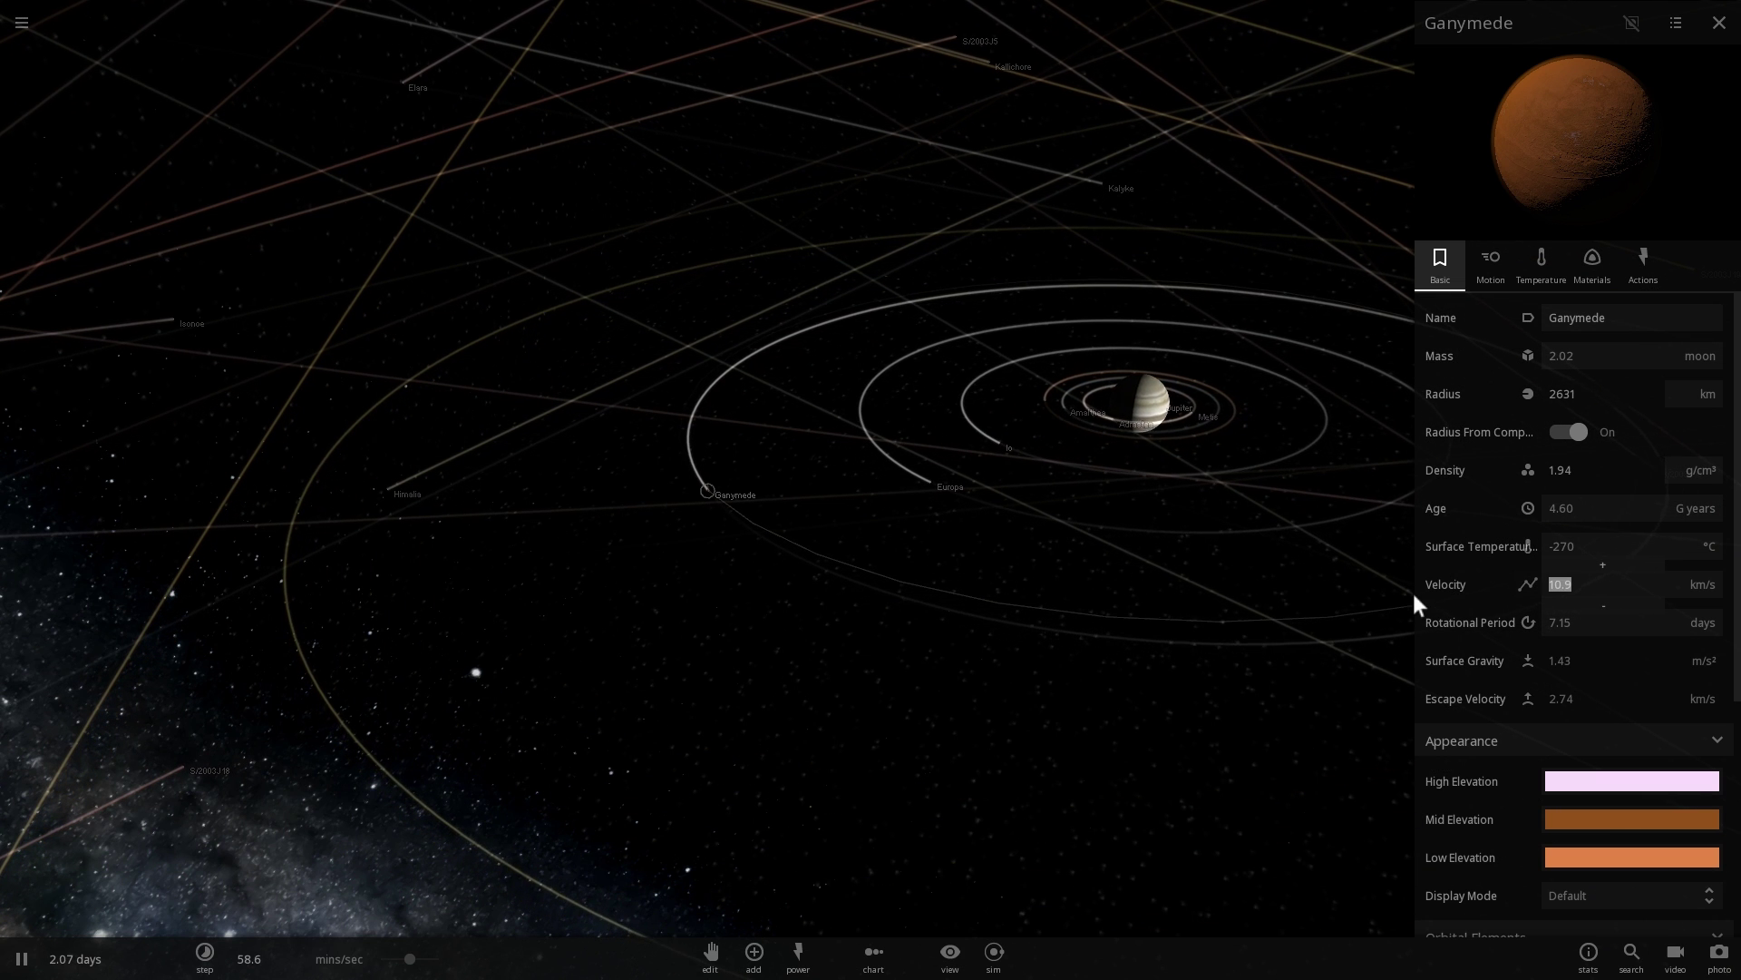
text(8)
key(Return)
drag(1232, 628, 1244, 629)
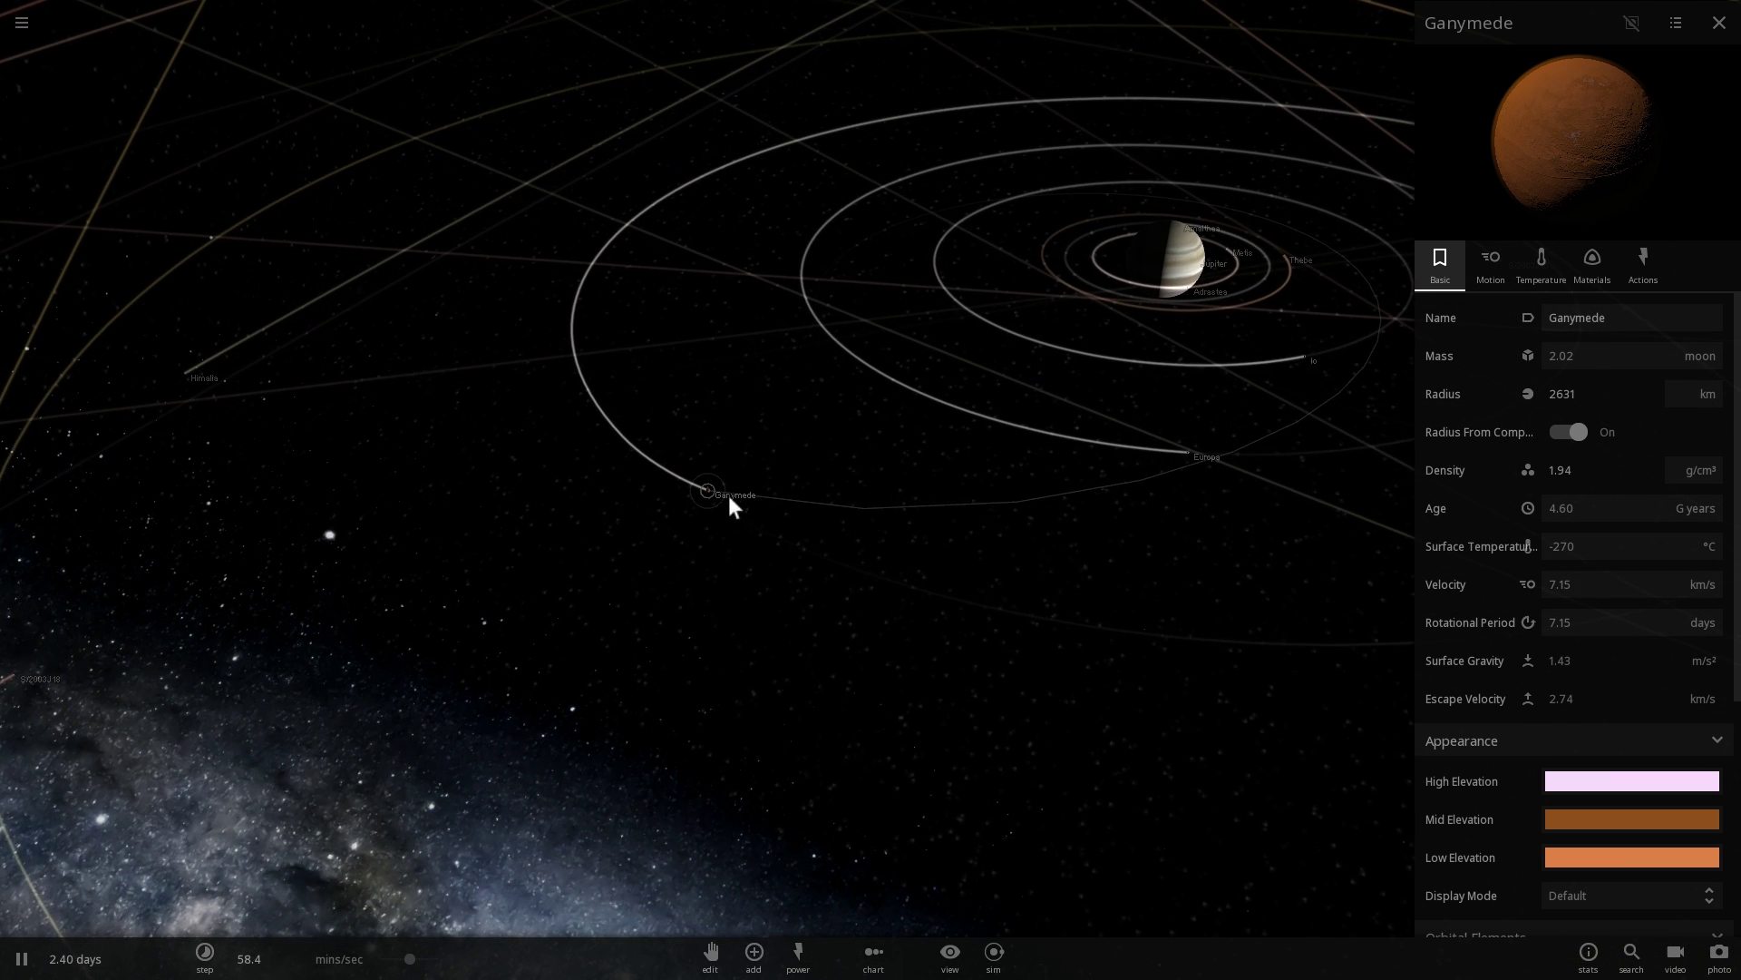
Speed the simulation up to about 2.1 hours/sec and follow Ganymede up close on its path toward Jupiter
scroll(743, 516, up, 5)
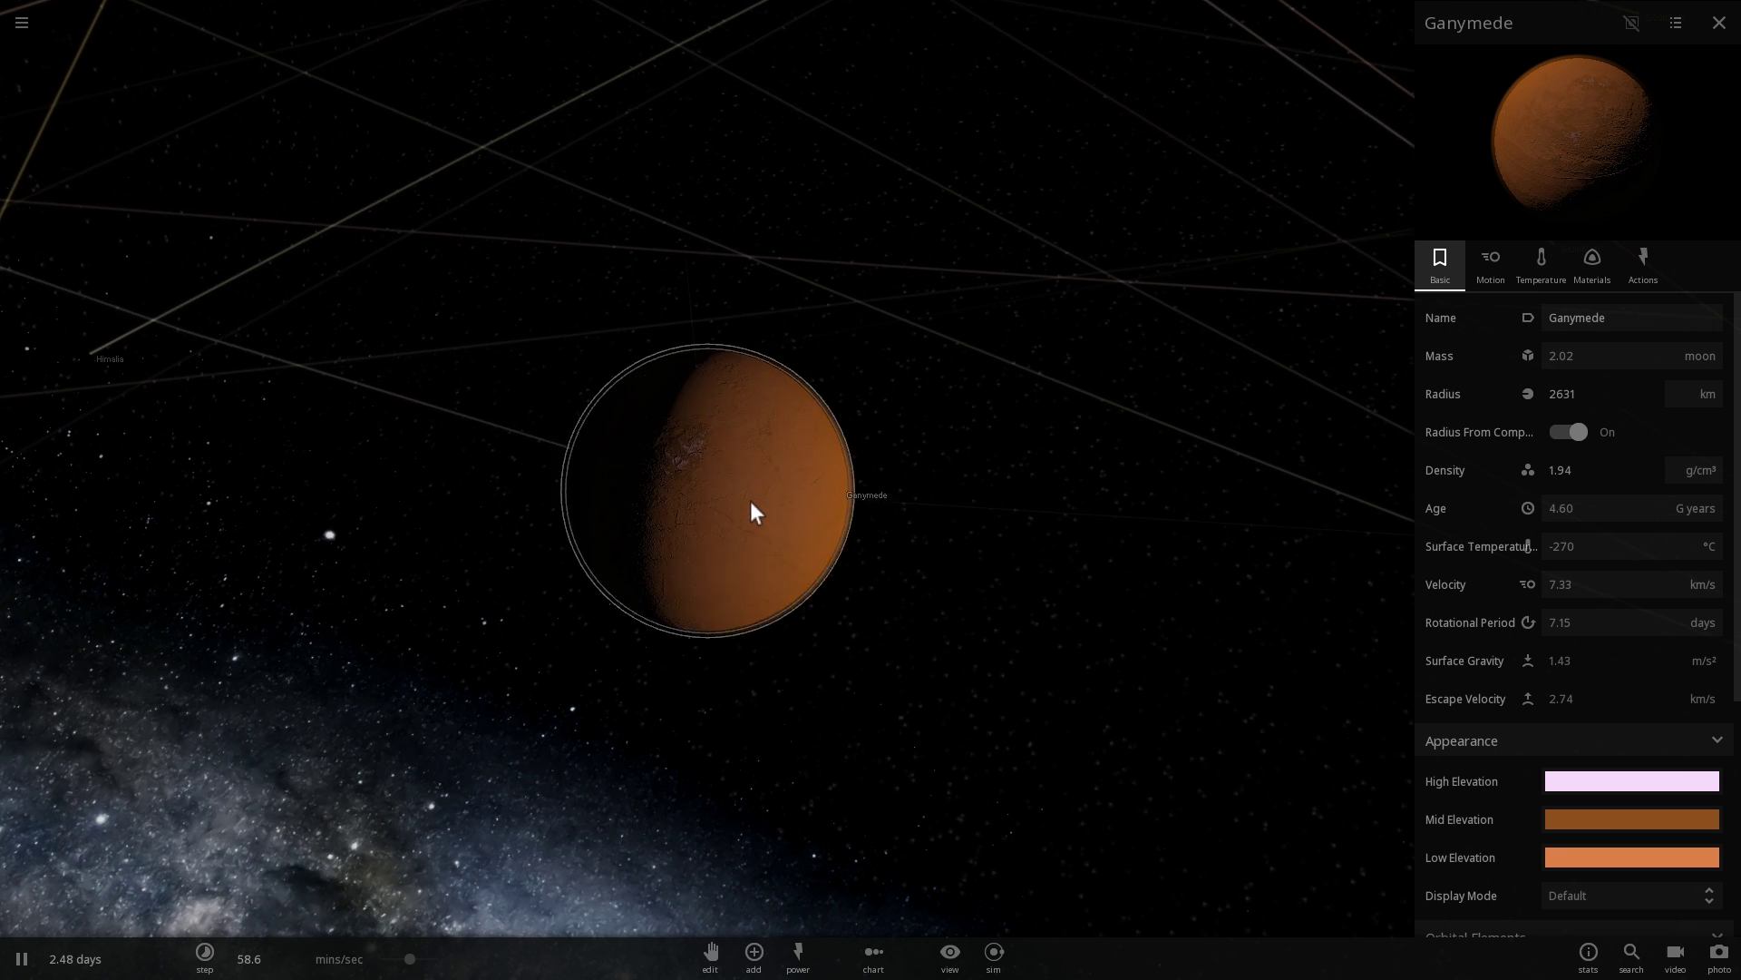
drag(887, 449, 995, 397)
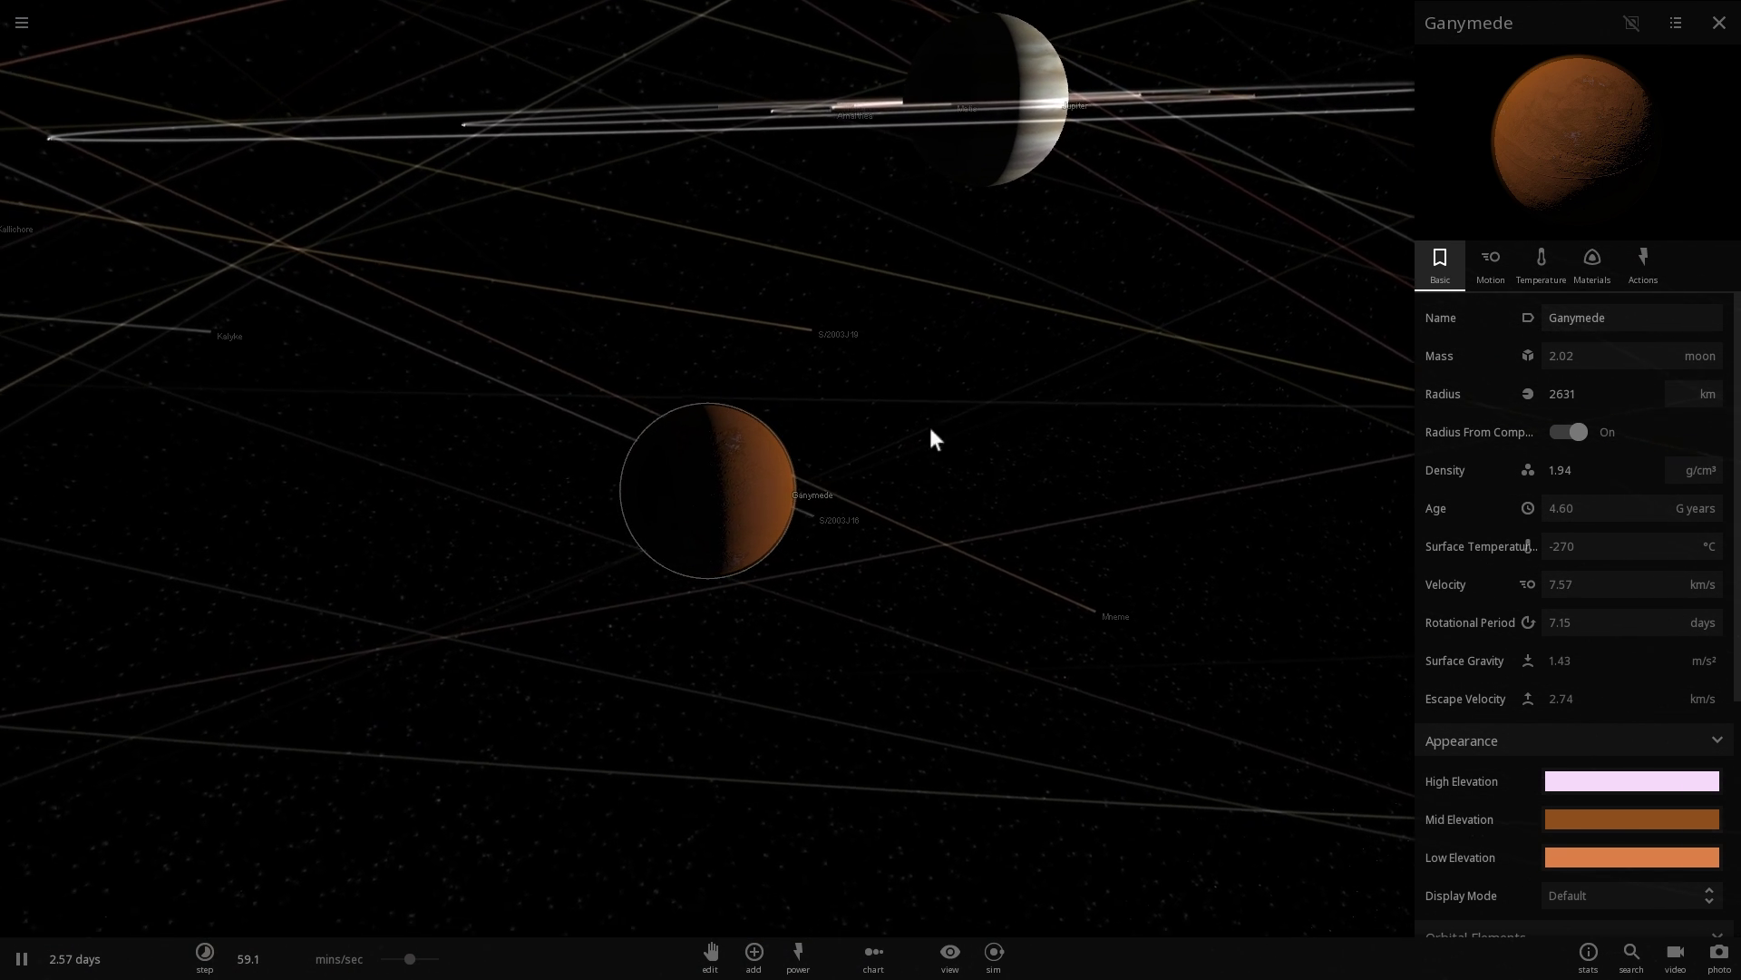
drag(410, 958, 437, 951)
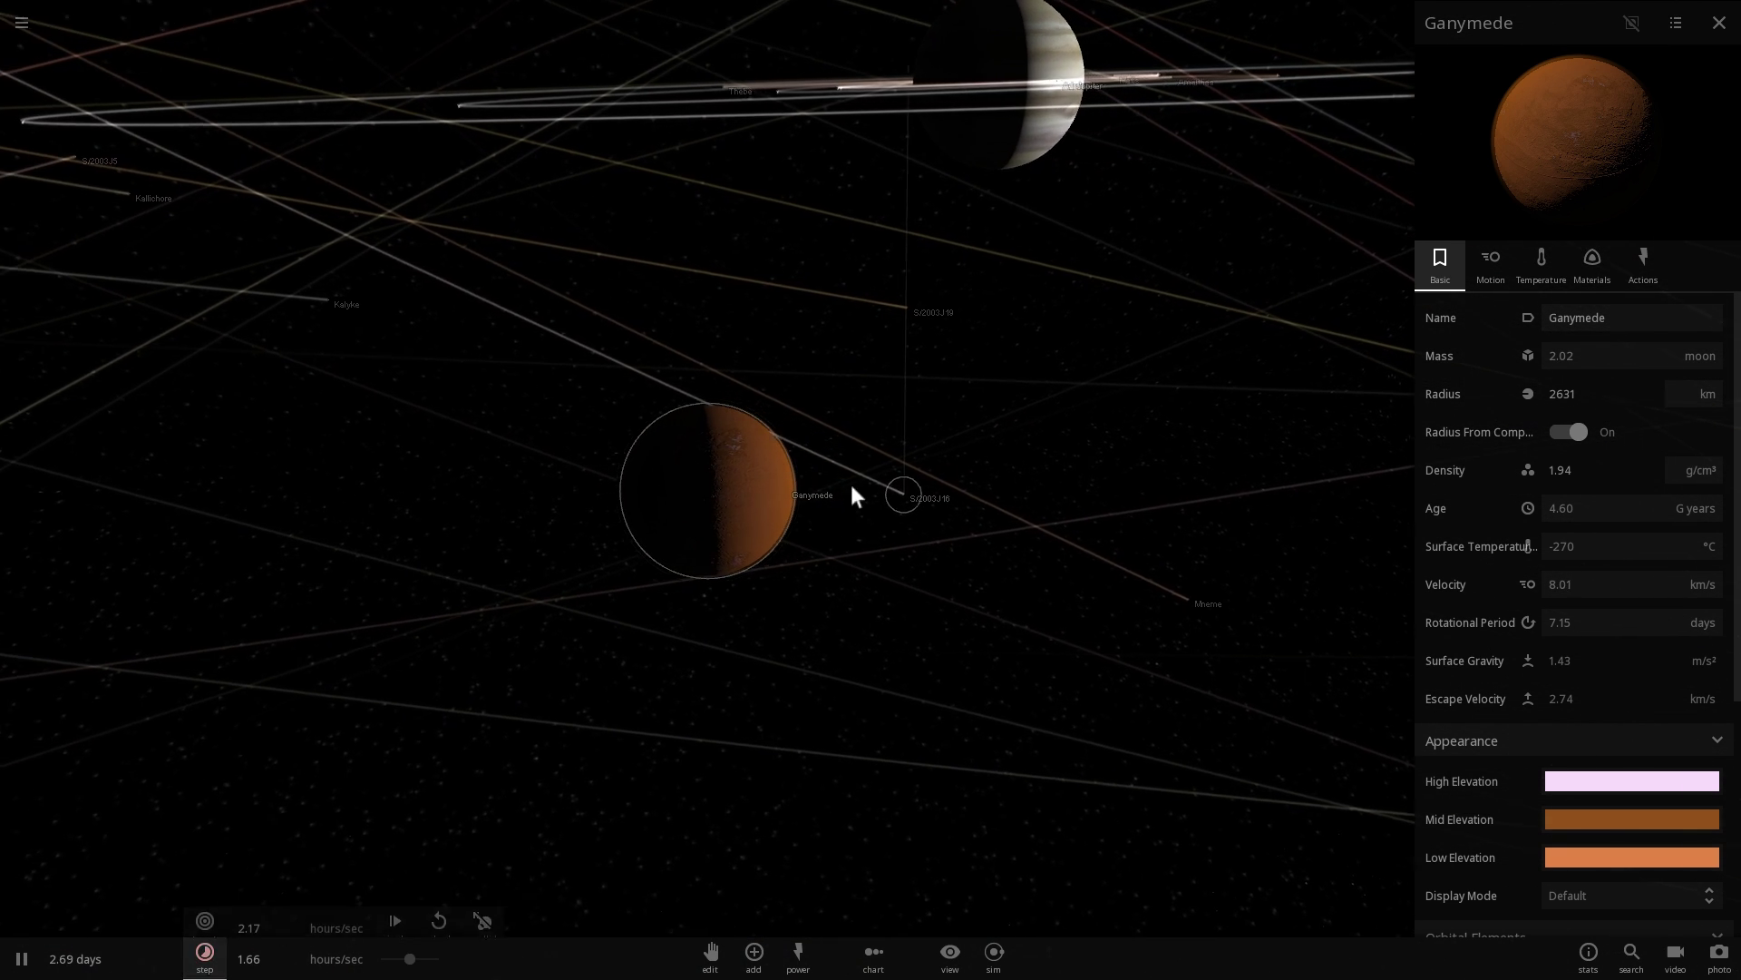
drag(851, 484, 844, 460)
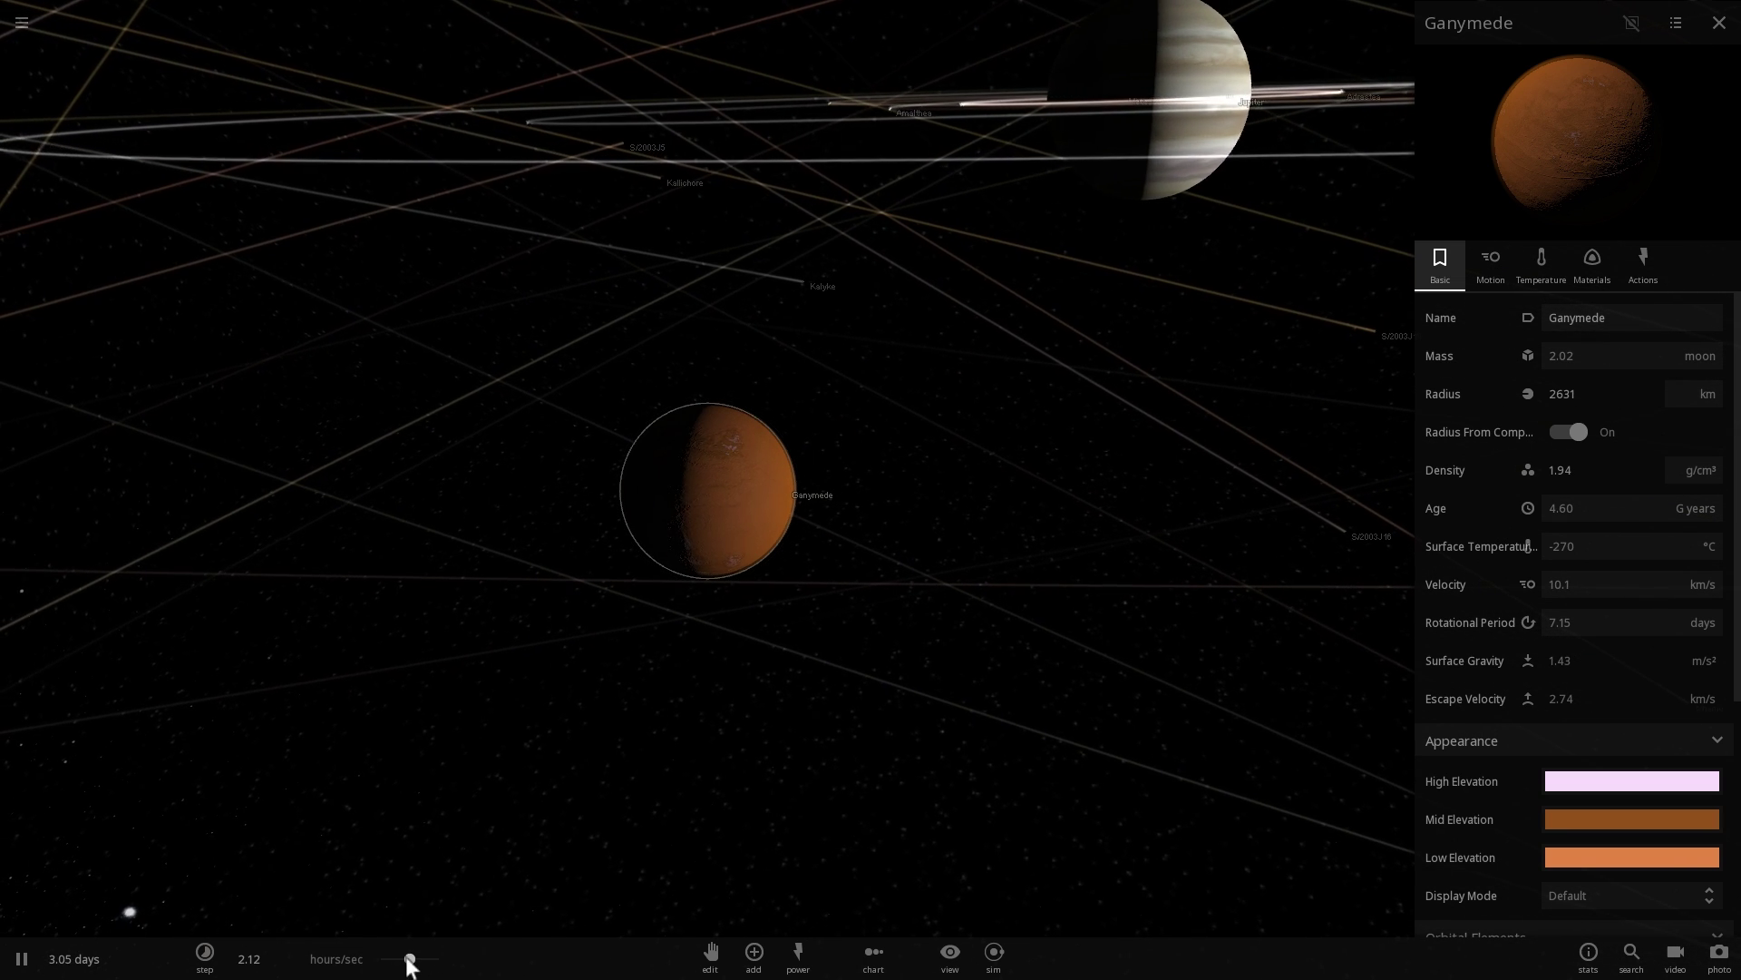
drag(709, 566, 655, 551)
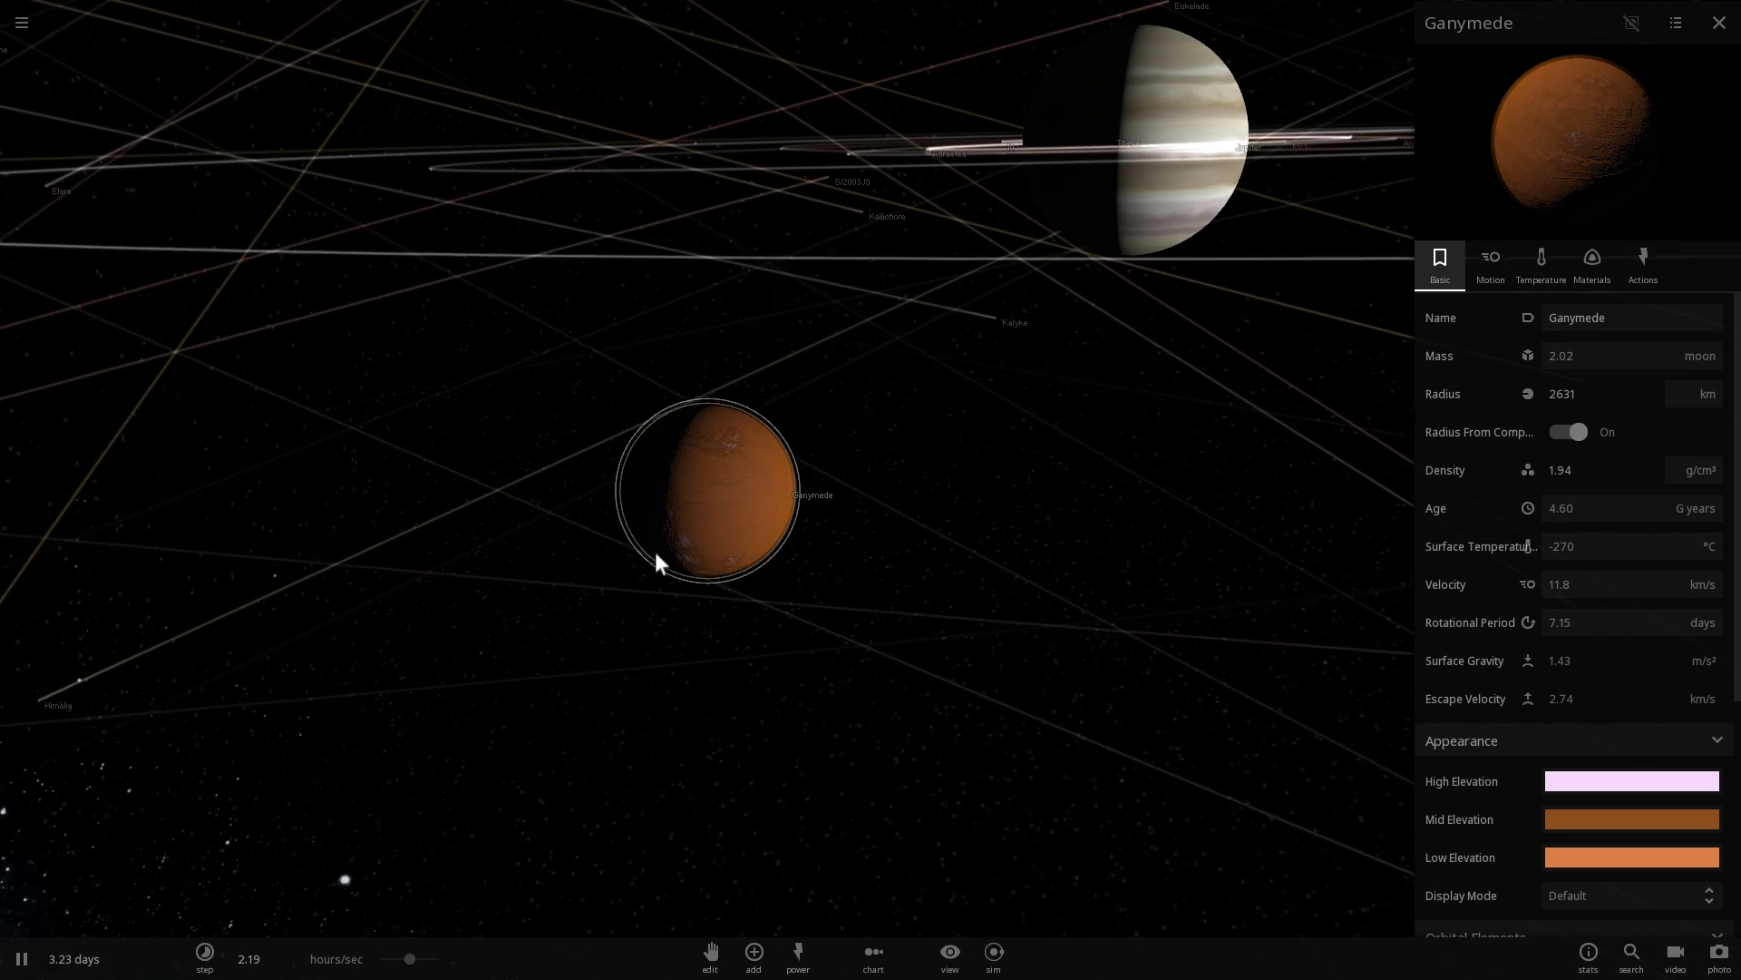
drag(609, 751, 497, 751)
Slow the simulation to about 18.5 mins/sec and watch Ganymede's approach and impact on Jupiter from several angles
drag(413, 961, 398, 957)
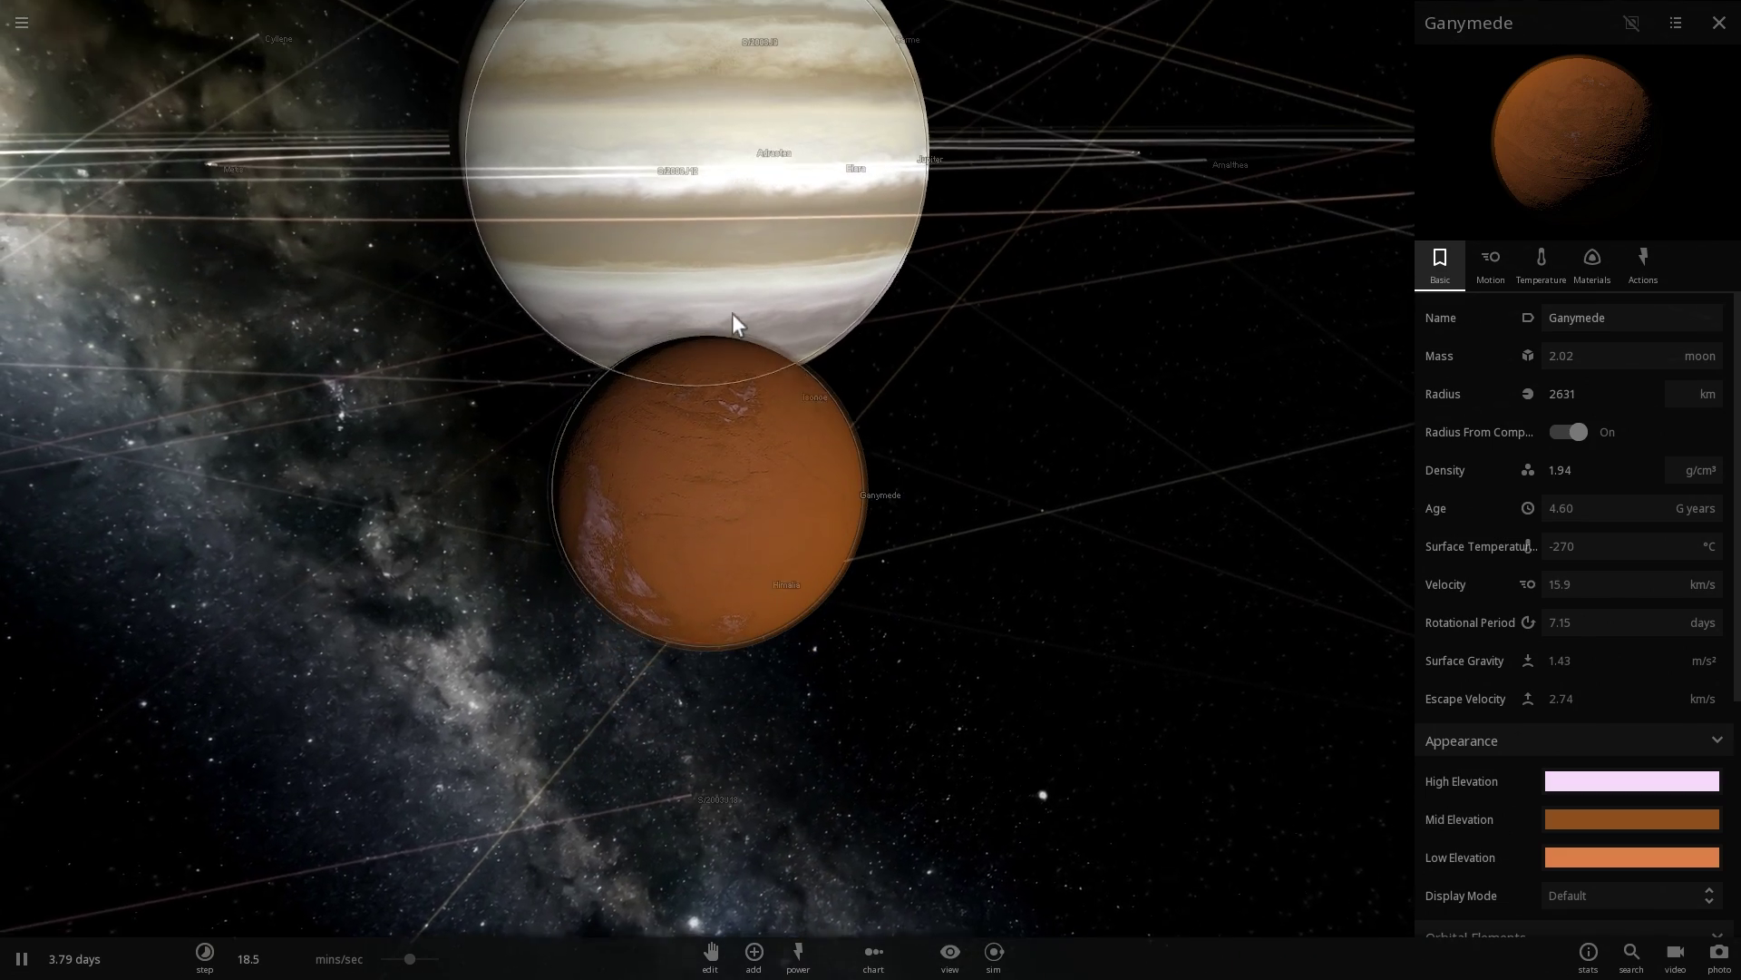
drag(711, 350, 676, 396)
scroll(716, 396, up, 3)
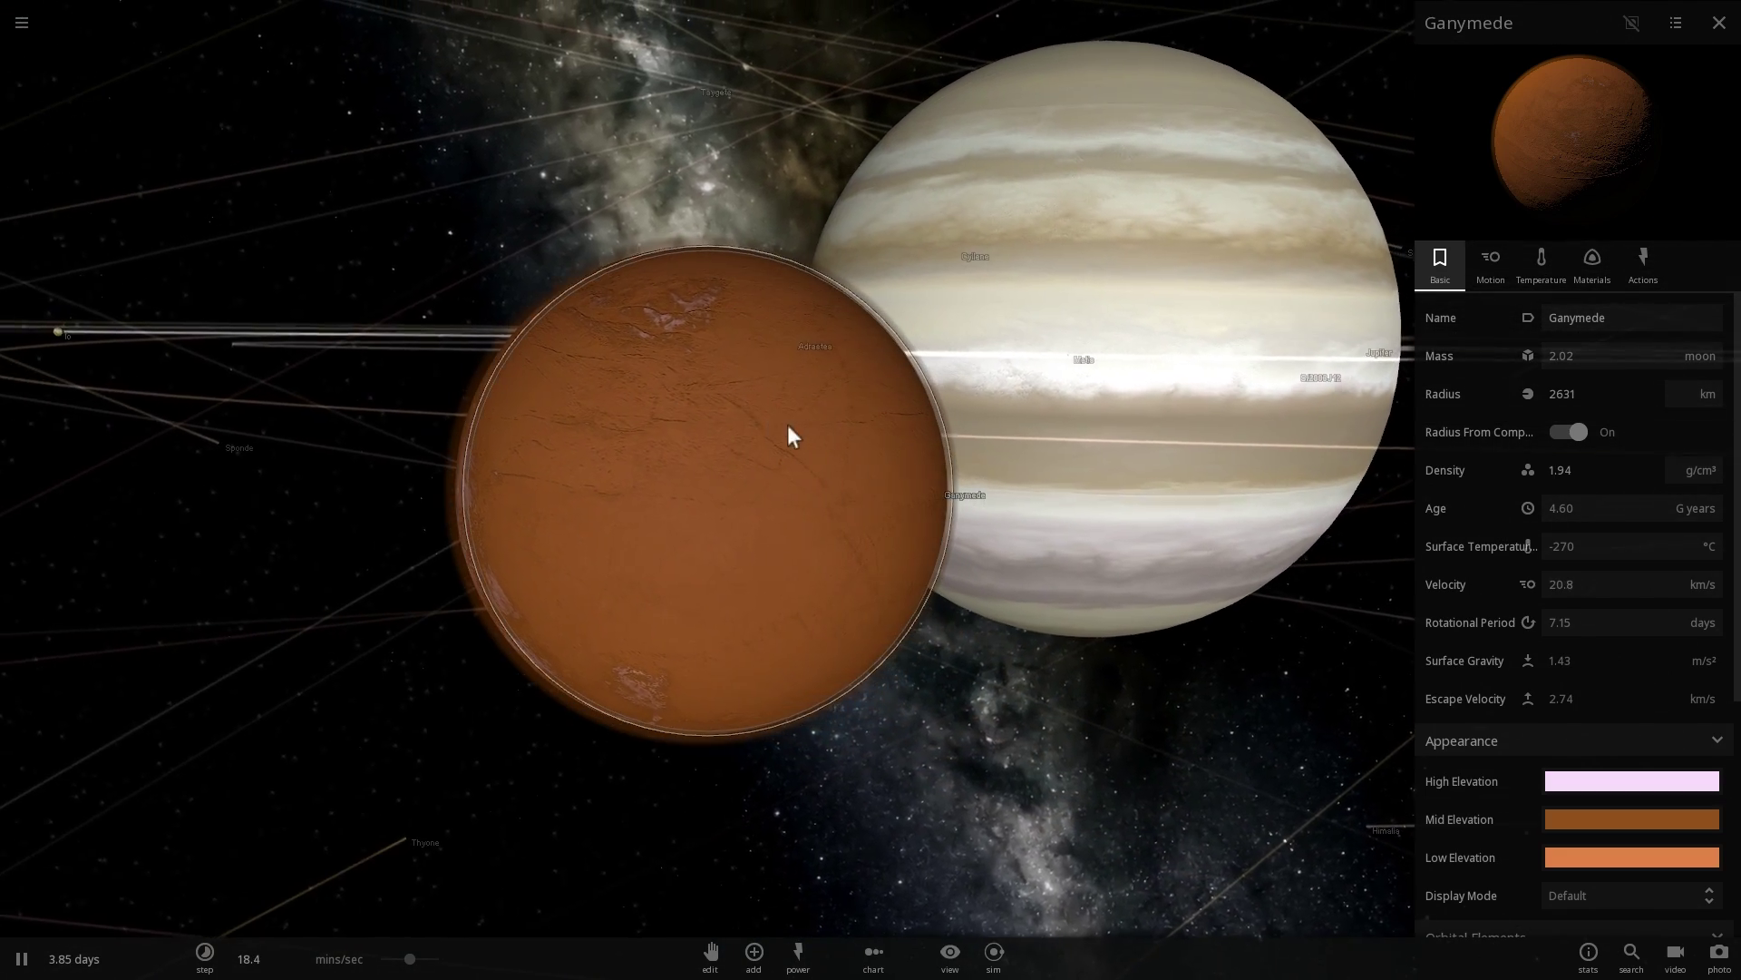
scroll(923, 429, down, 3)
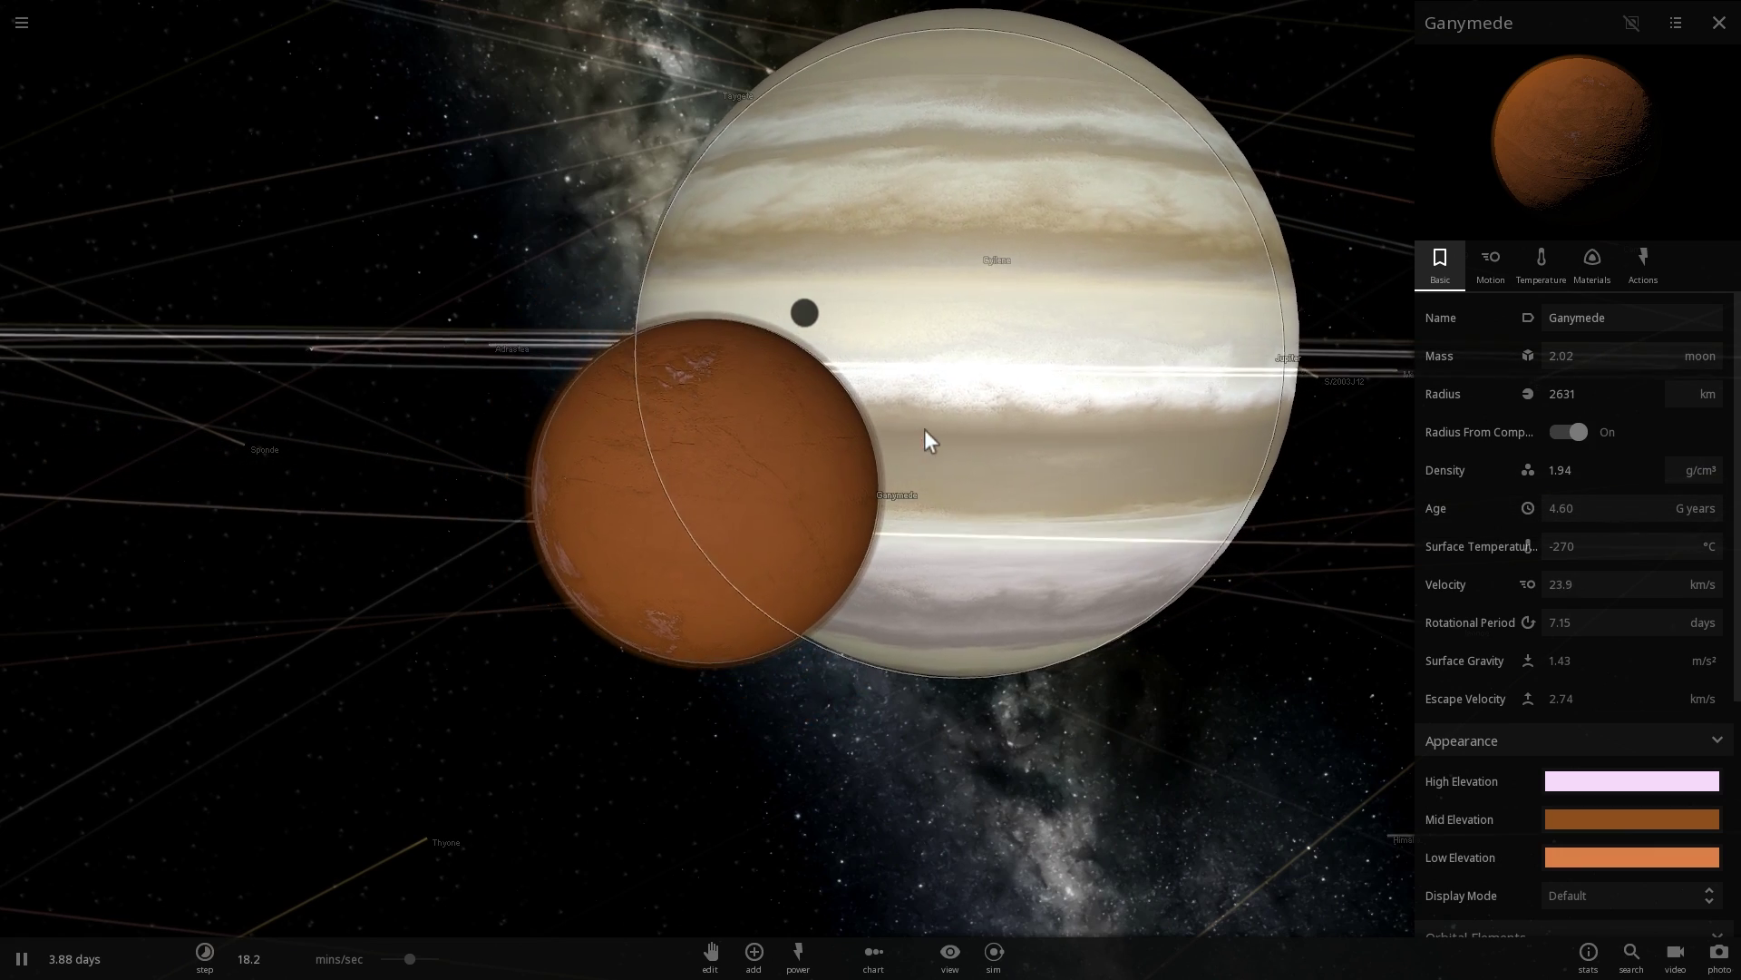
drag(1068, 552, 689, 917)
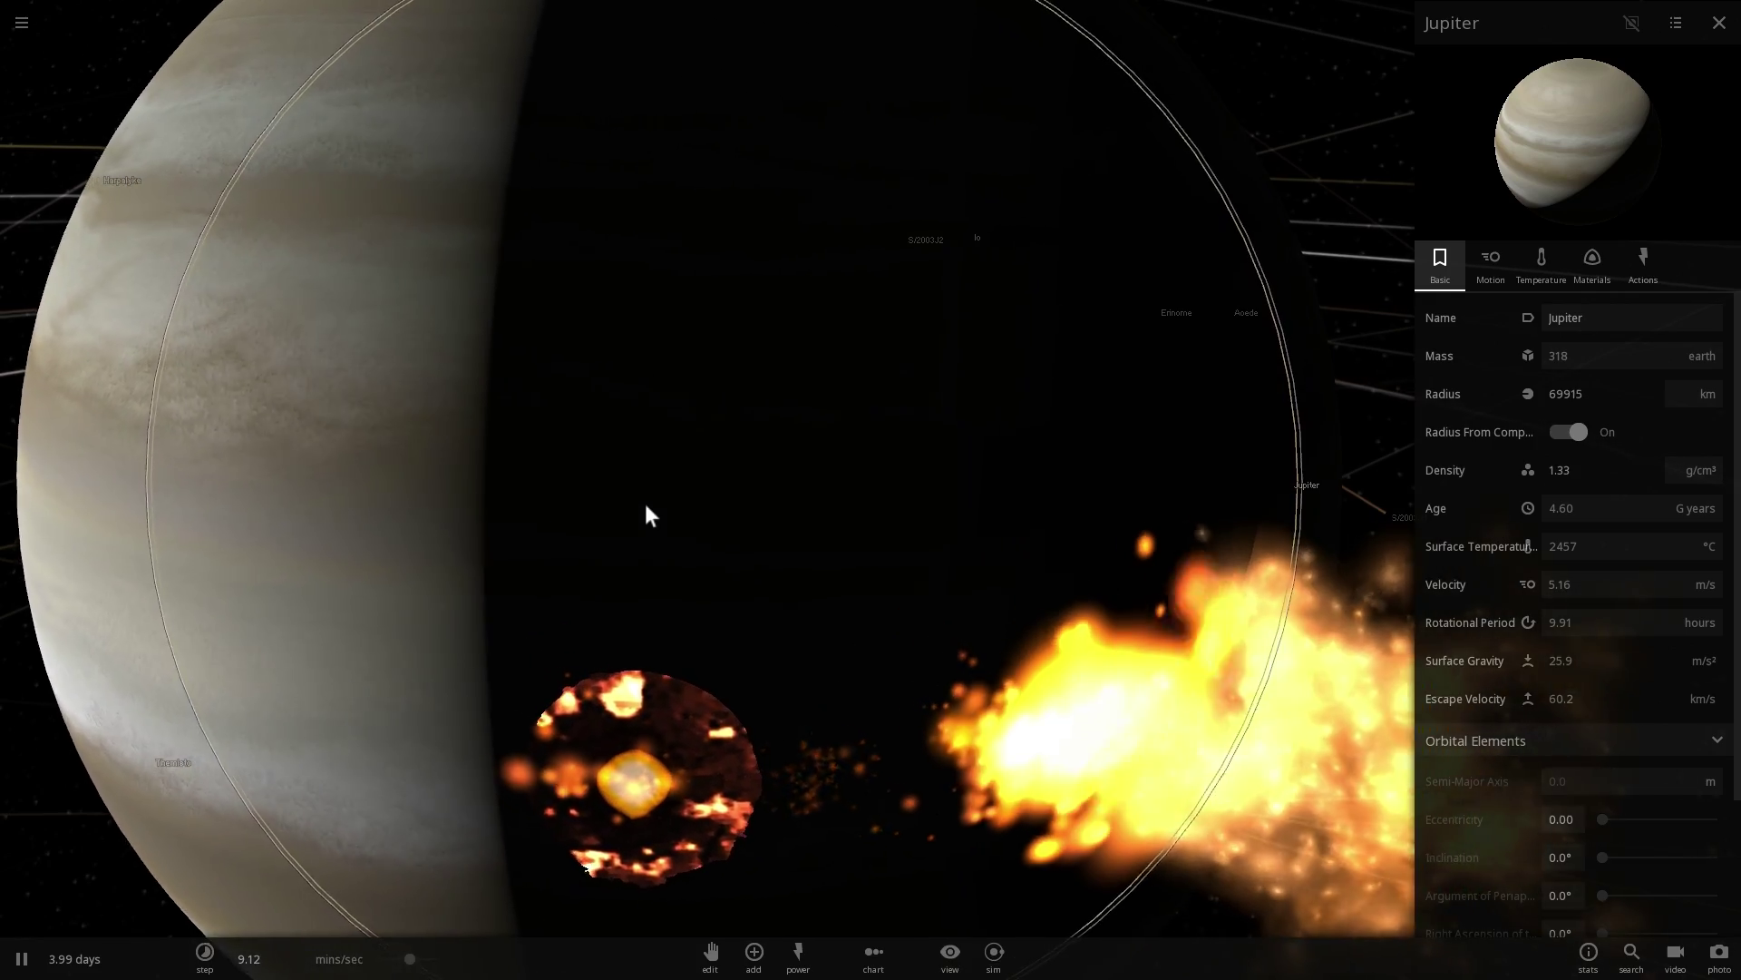
Examine the impact area on Jupiter and the orbits of the remaining moons around the planet
drag(646, 503, 1077, 552)
scroll(670, 517, down, 3)
scroll(919, 627, down, 10)
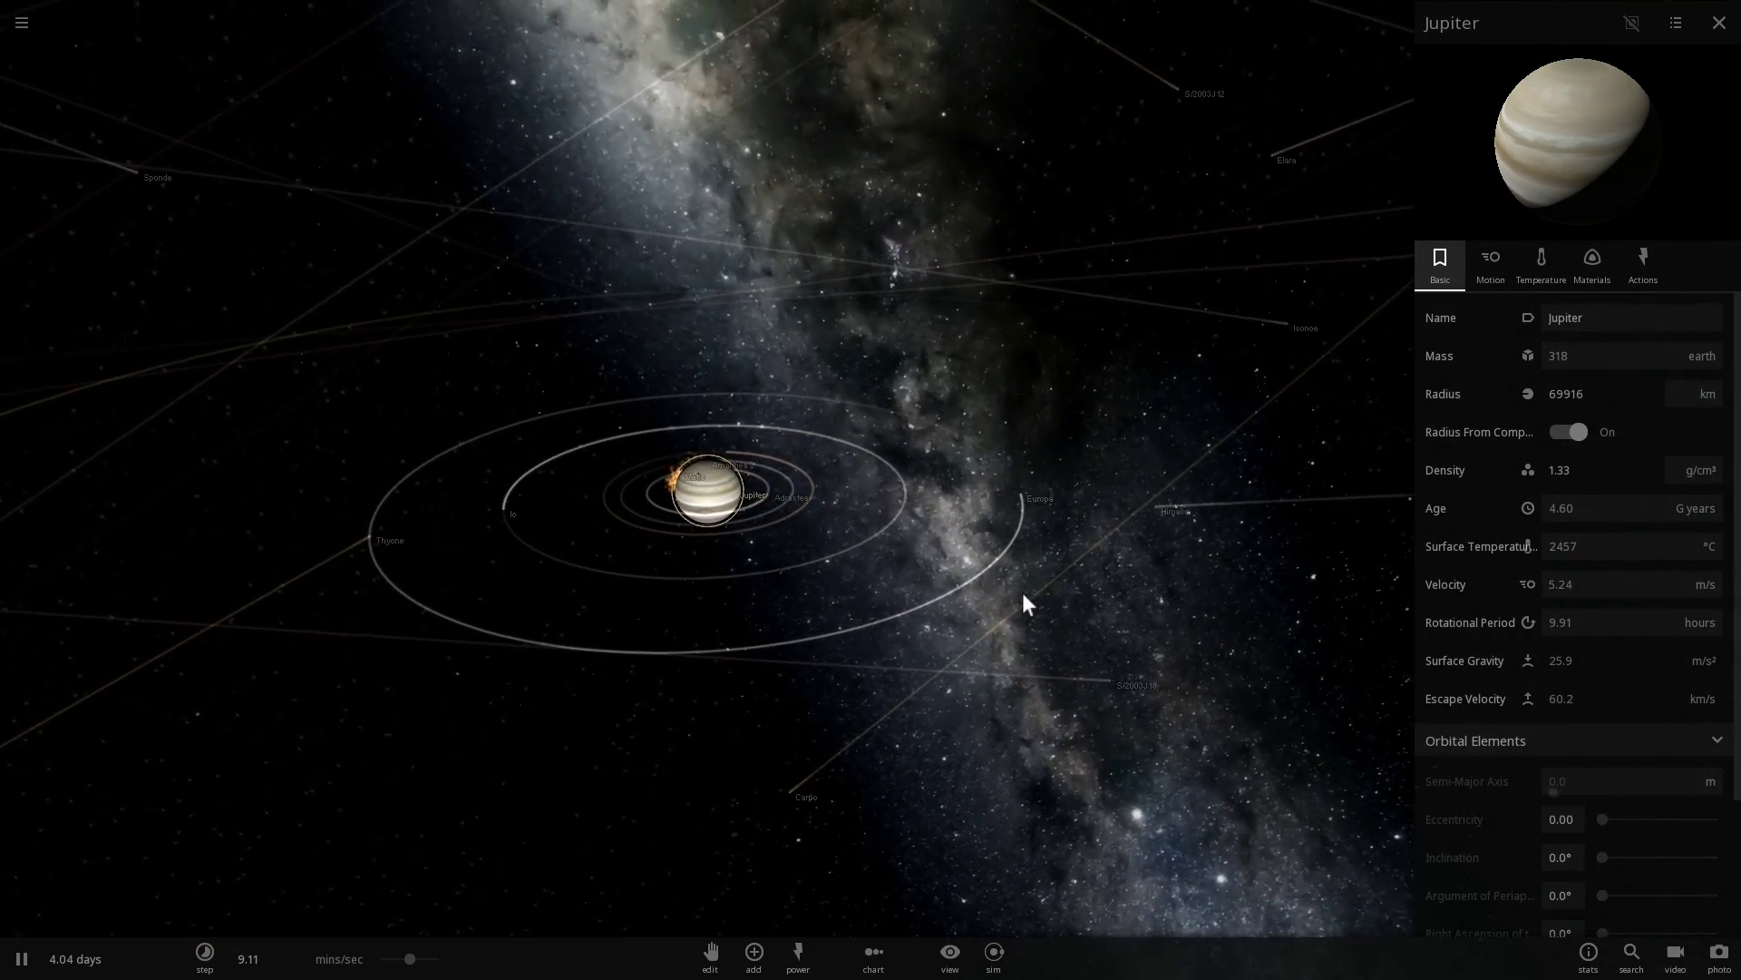
scroll(1022, 596, down, 2)
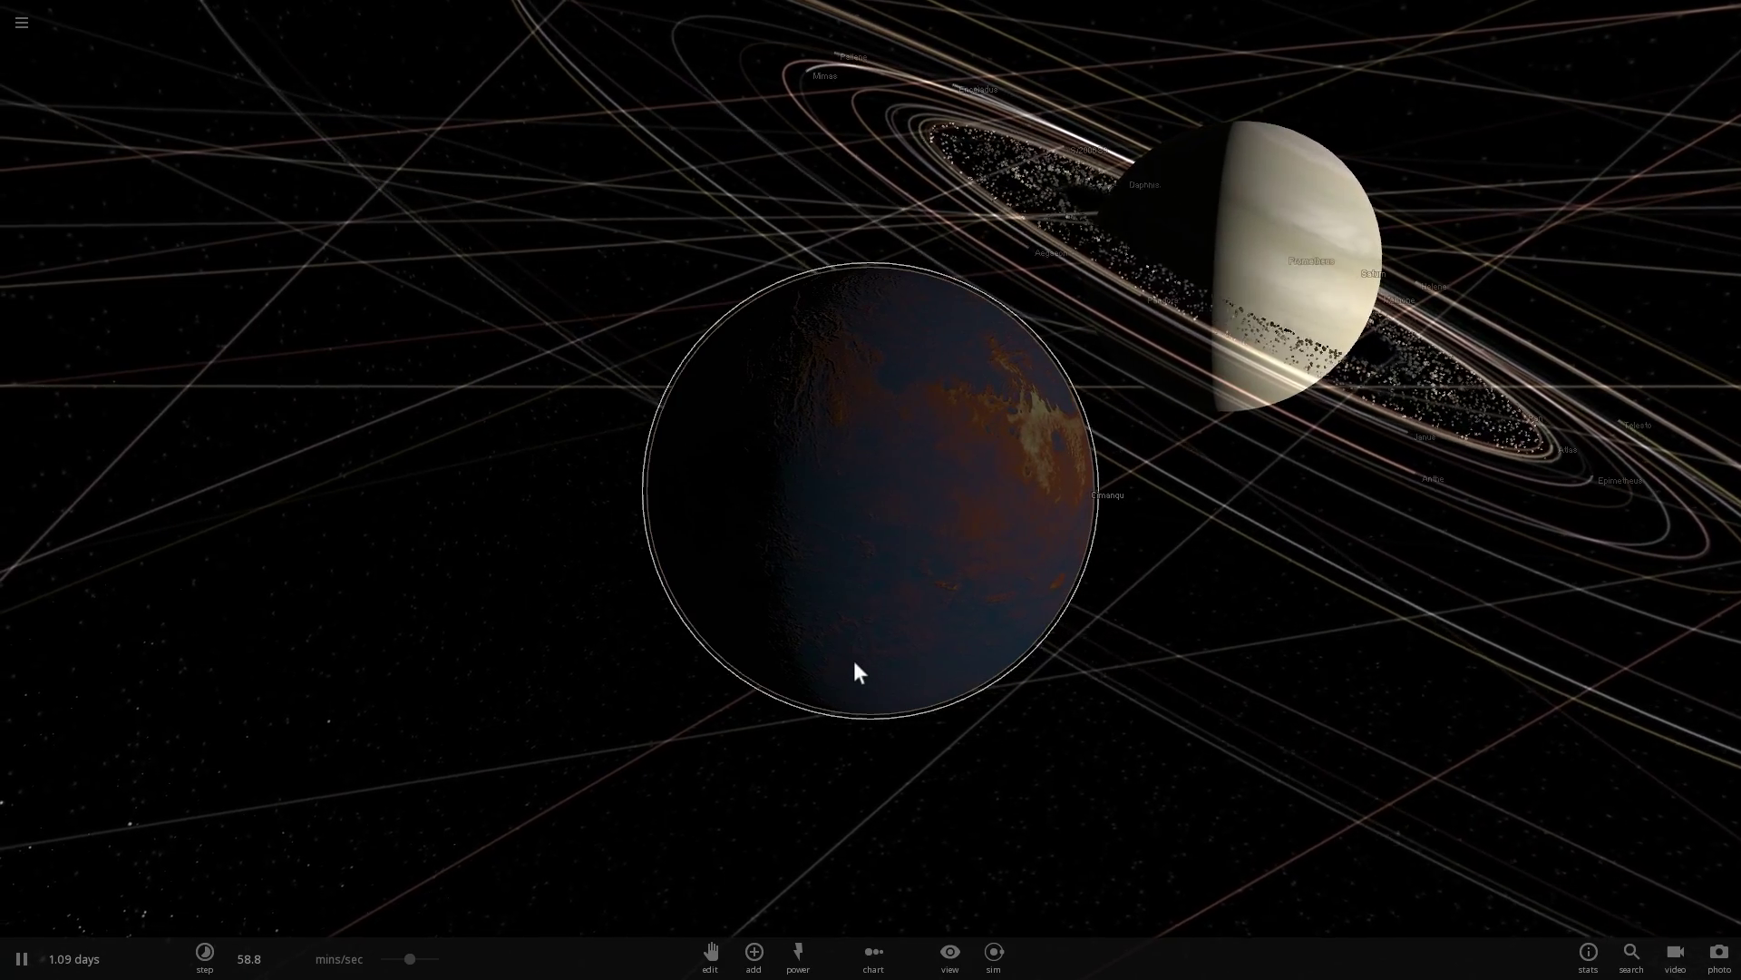
Follow the moon's collision with Saturn, set the simulation speed to about 13 mins/sec, and examine the planet, its rings and the impact area
drag(824, 653, 567, 895)
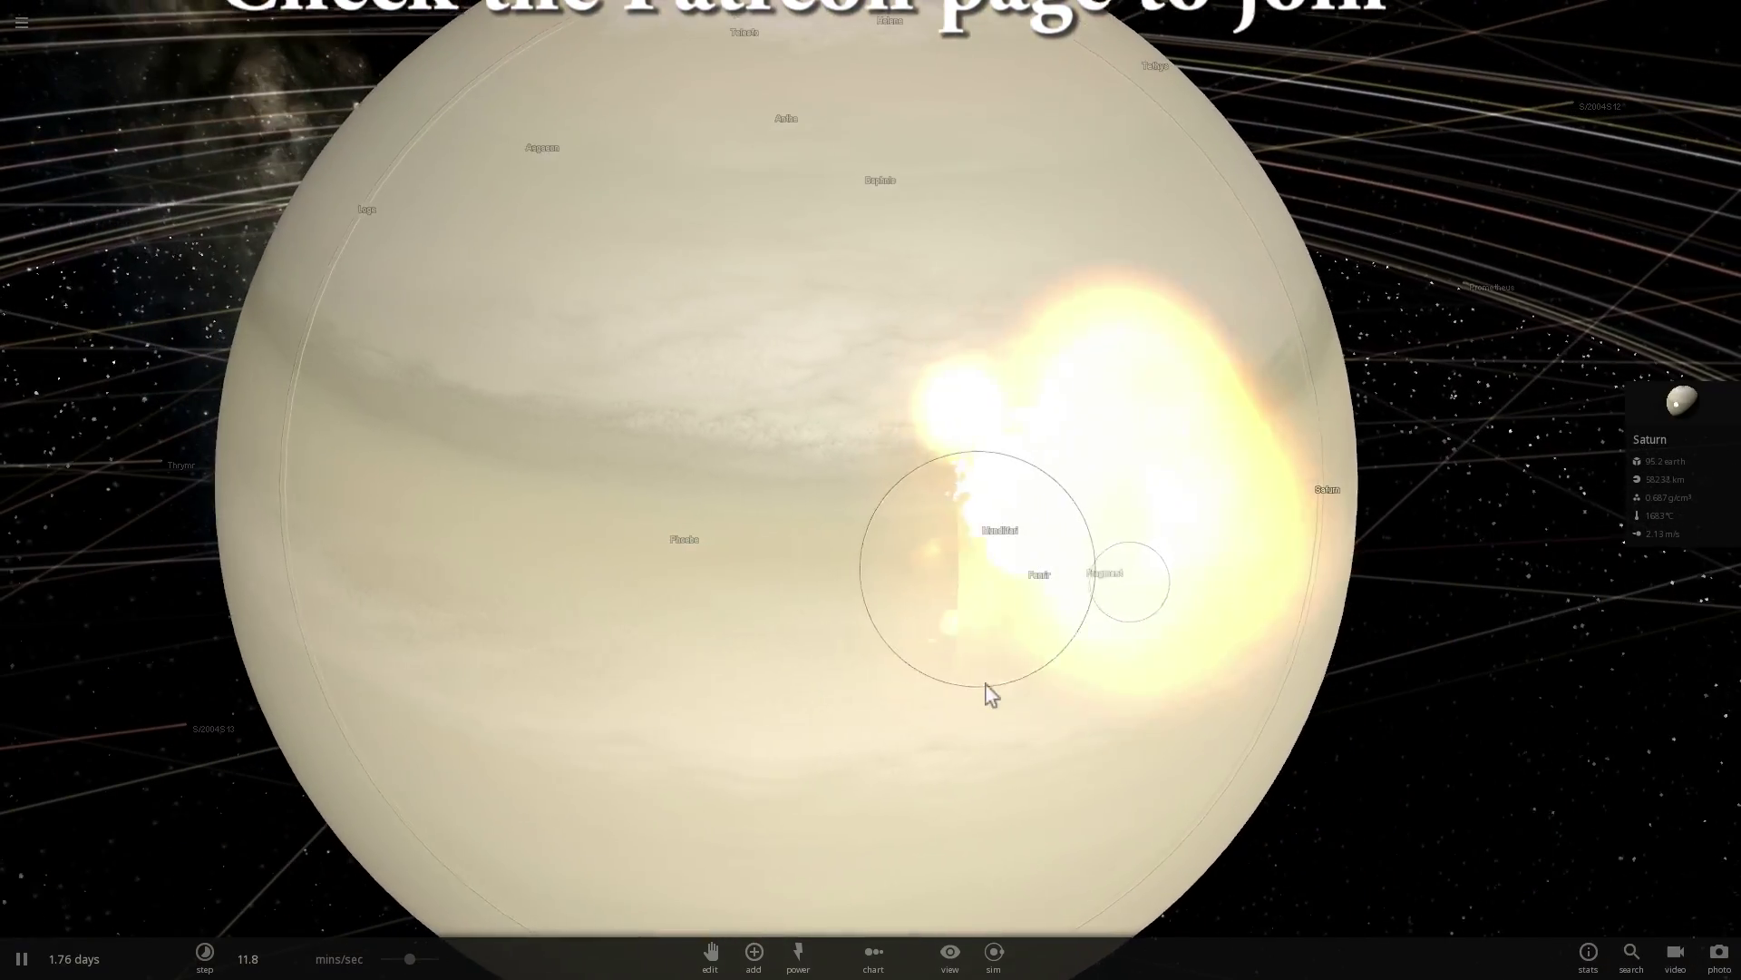
drag(405, 963, 411, 968)
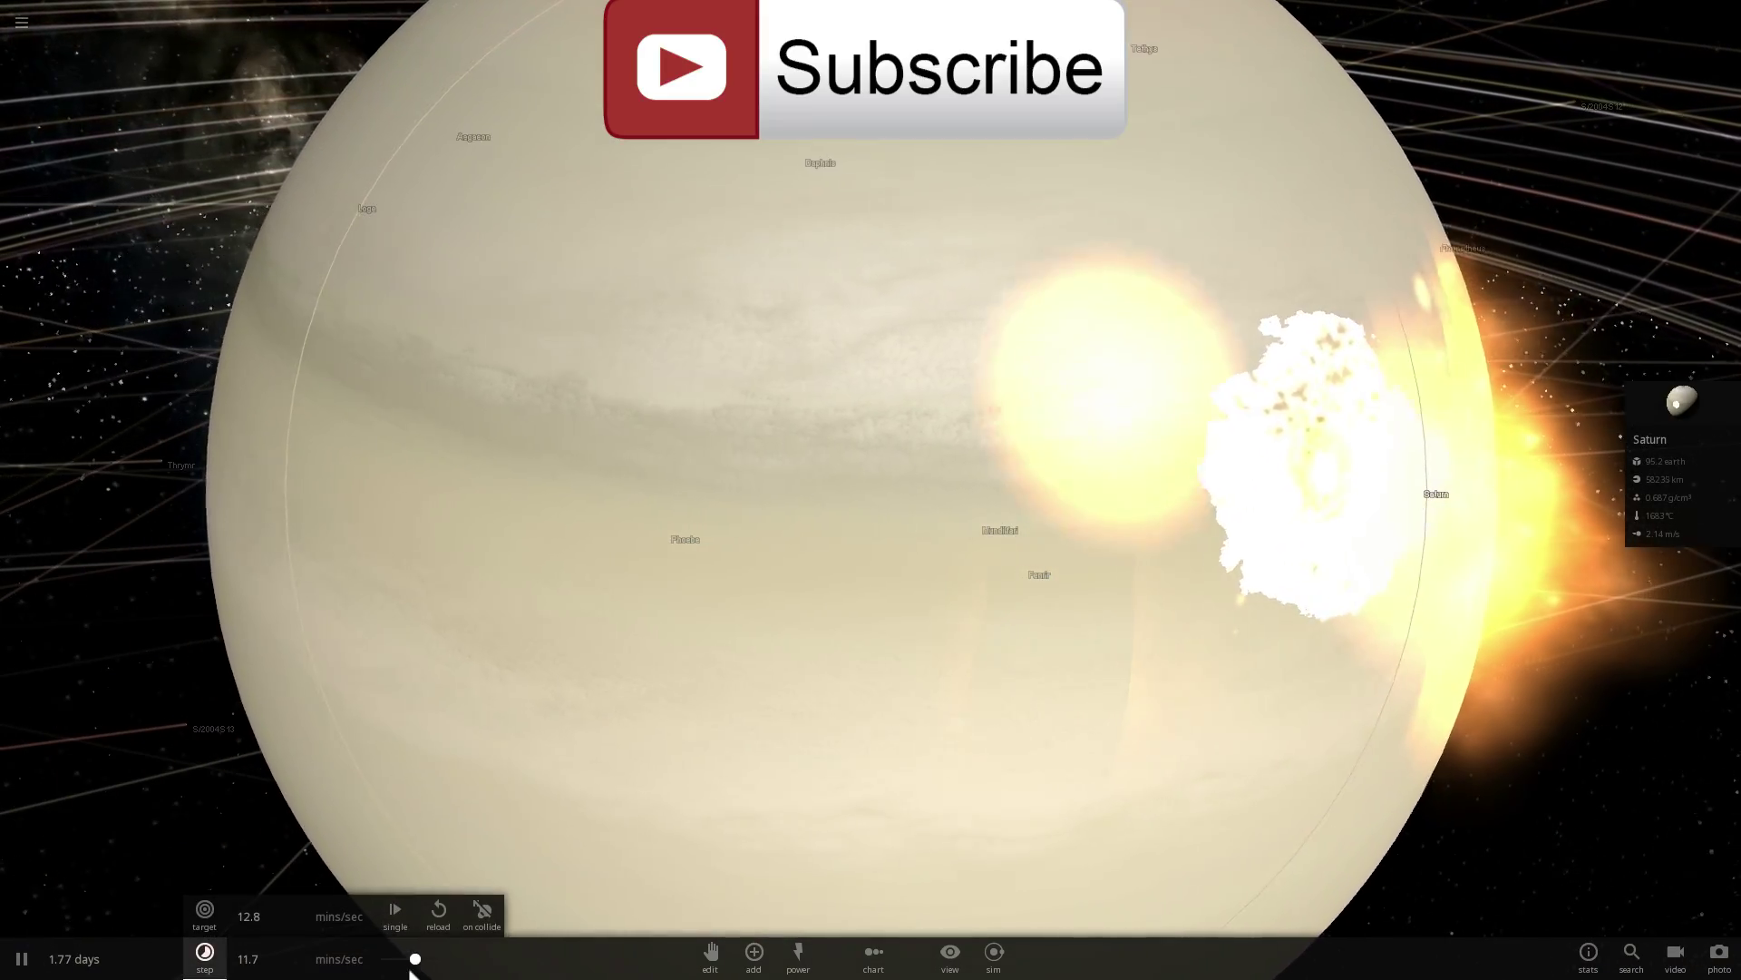
scroll(524, 794, down, 5)
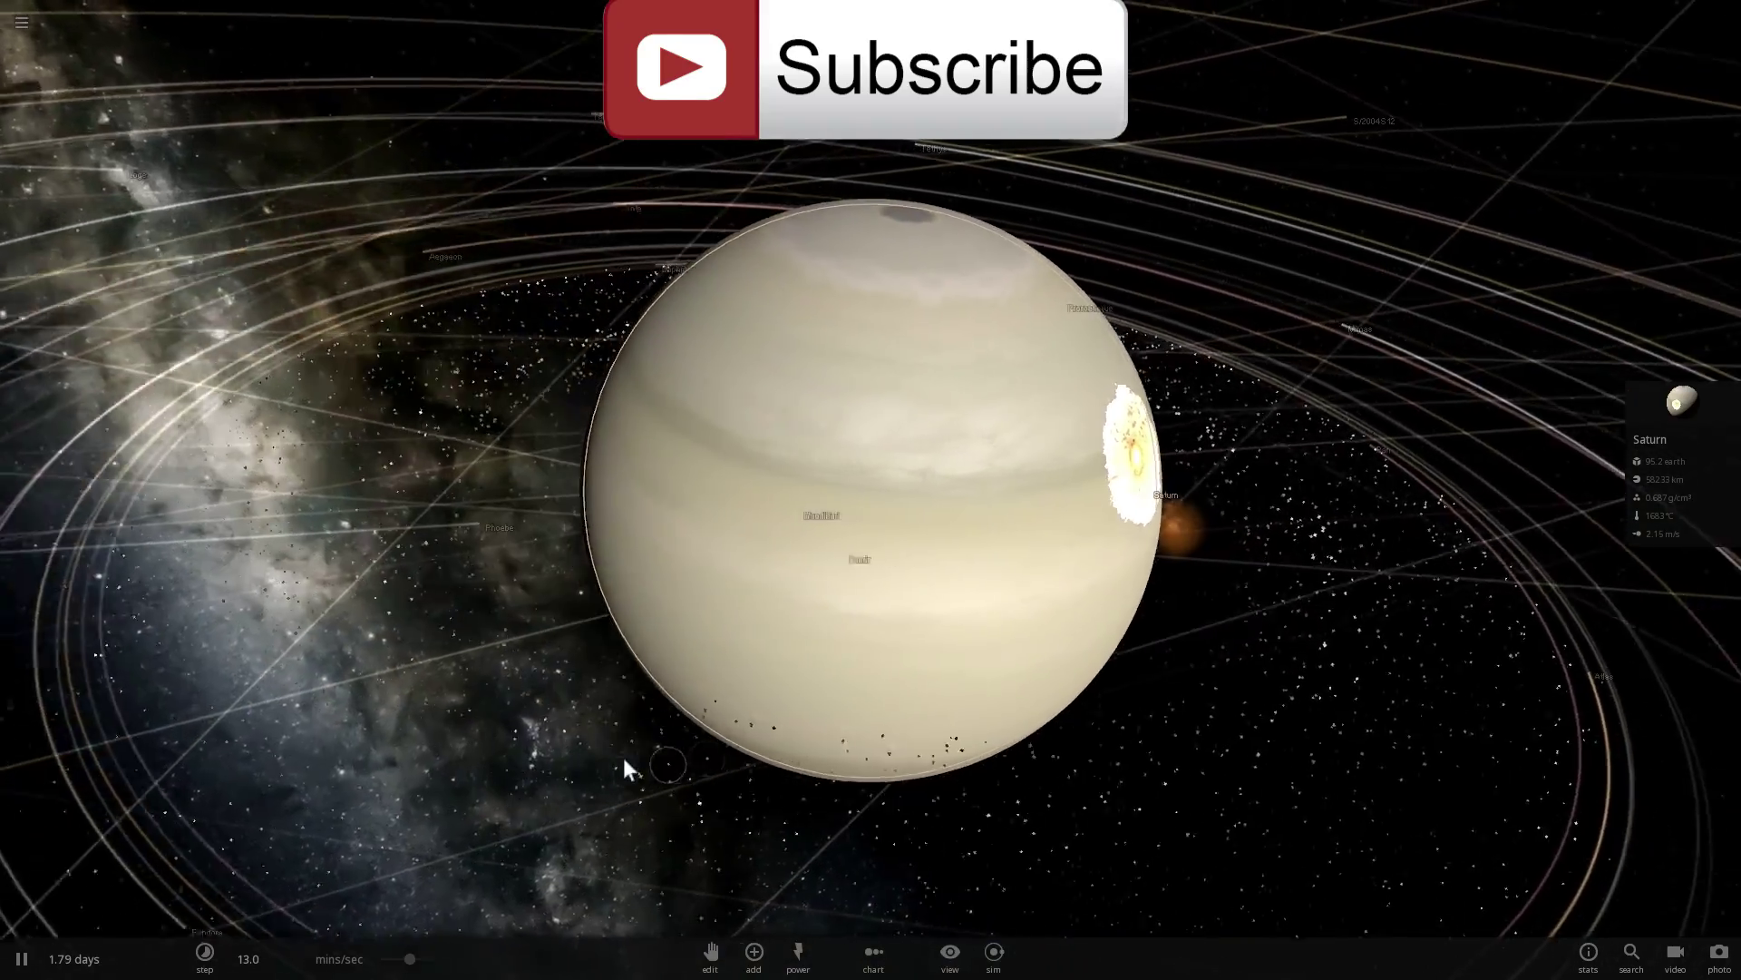
drag(624, 758, 669, 781)
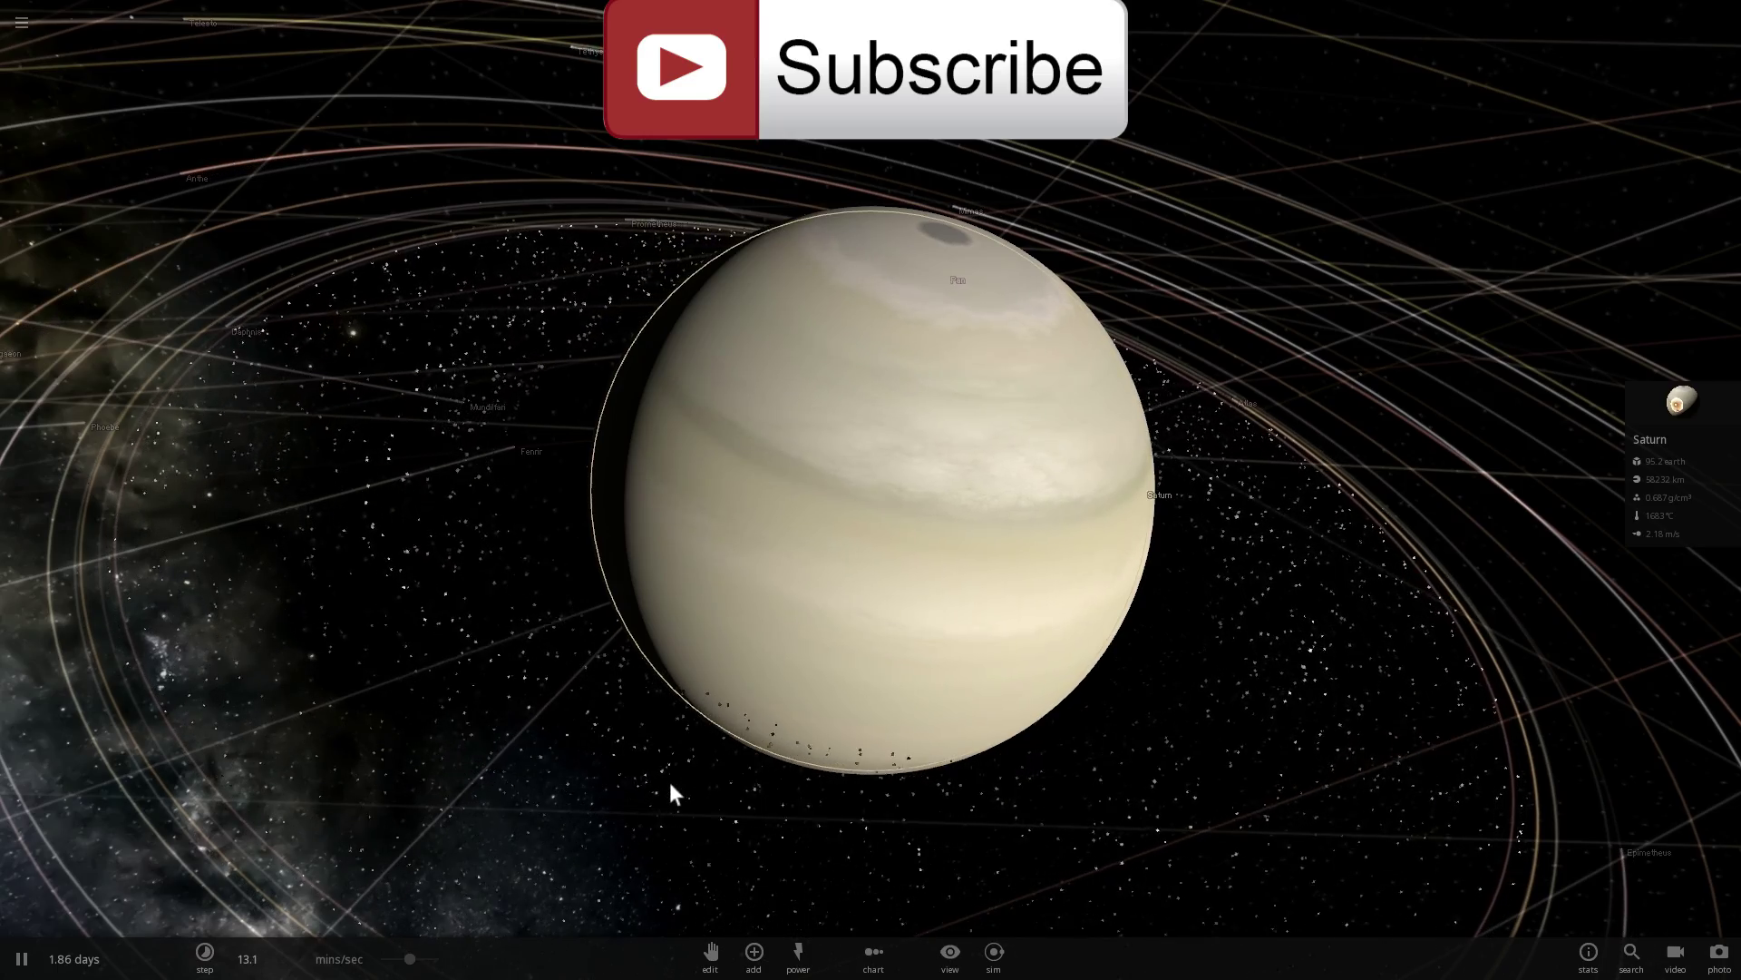
drag(675, 786, 671, 714)
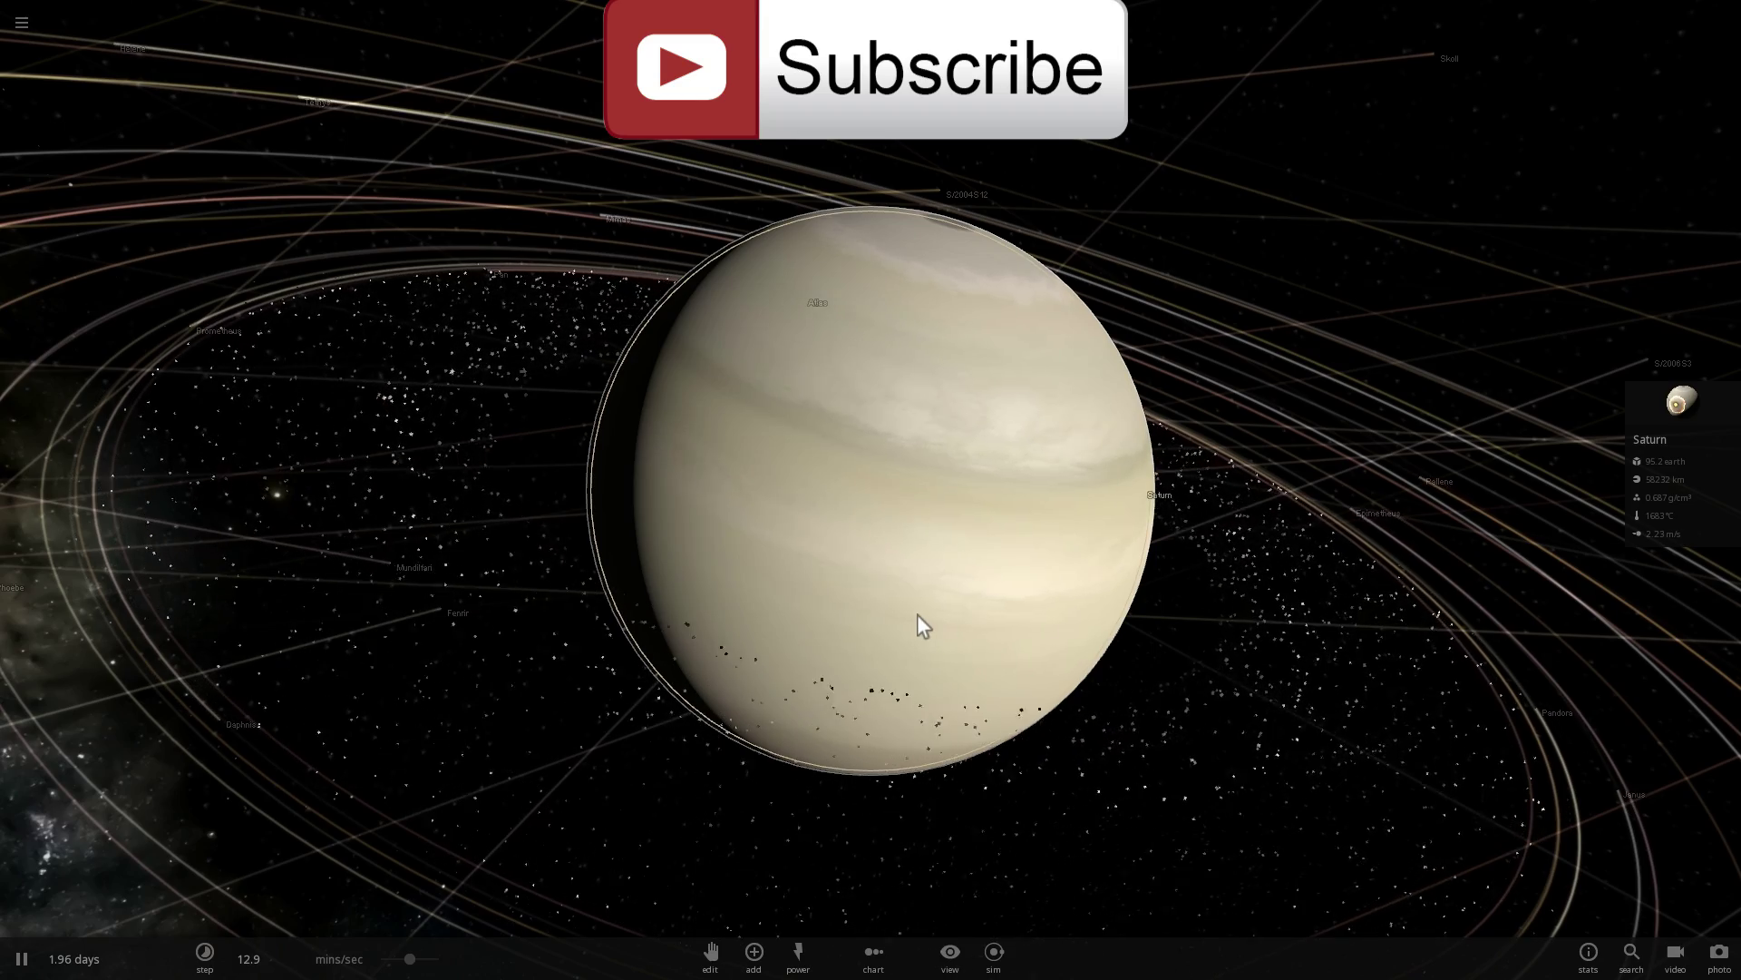
scroll(927, 618, down, 1)
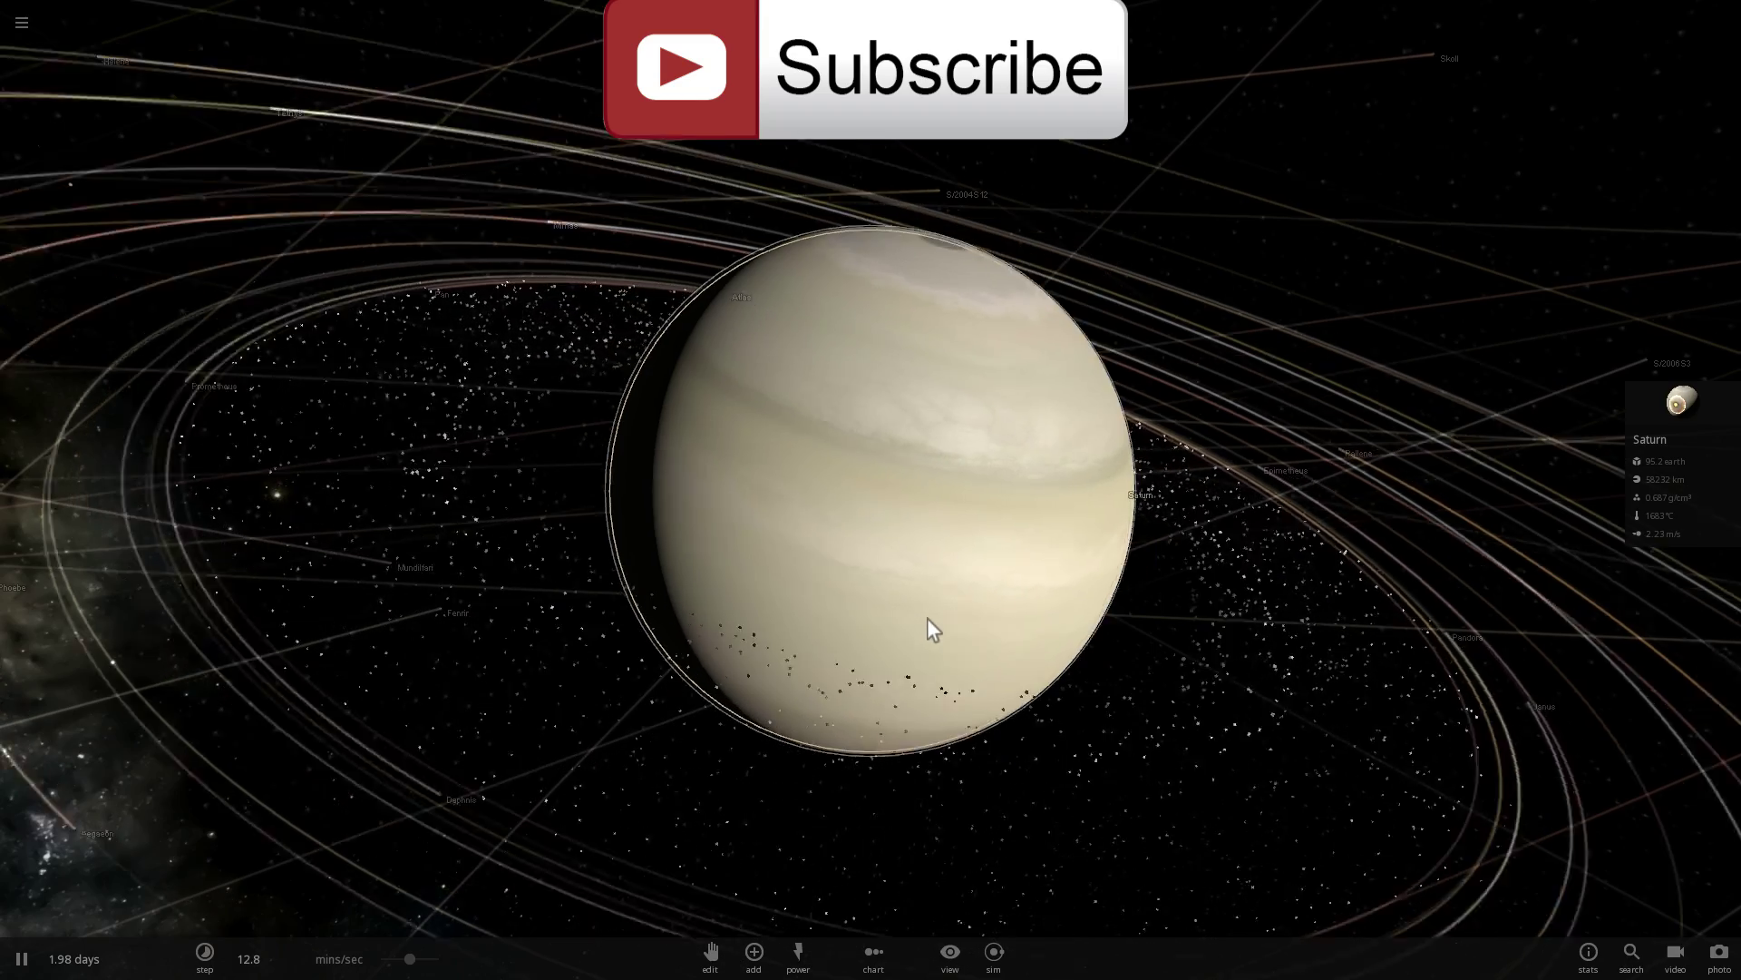
mouse_move(927, 618)
mouse_down()
mouse_move(704, 644)
mouse_move(851, 619)
mouse_move(834, 577)
mouse_move(802, 572)
mouse_move(829, 631)
mouse_move(895, 624)
mouse_up()
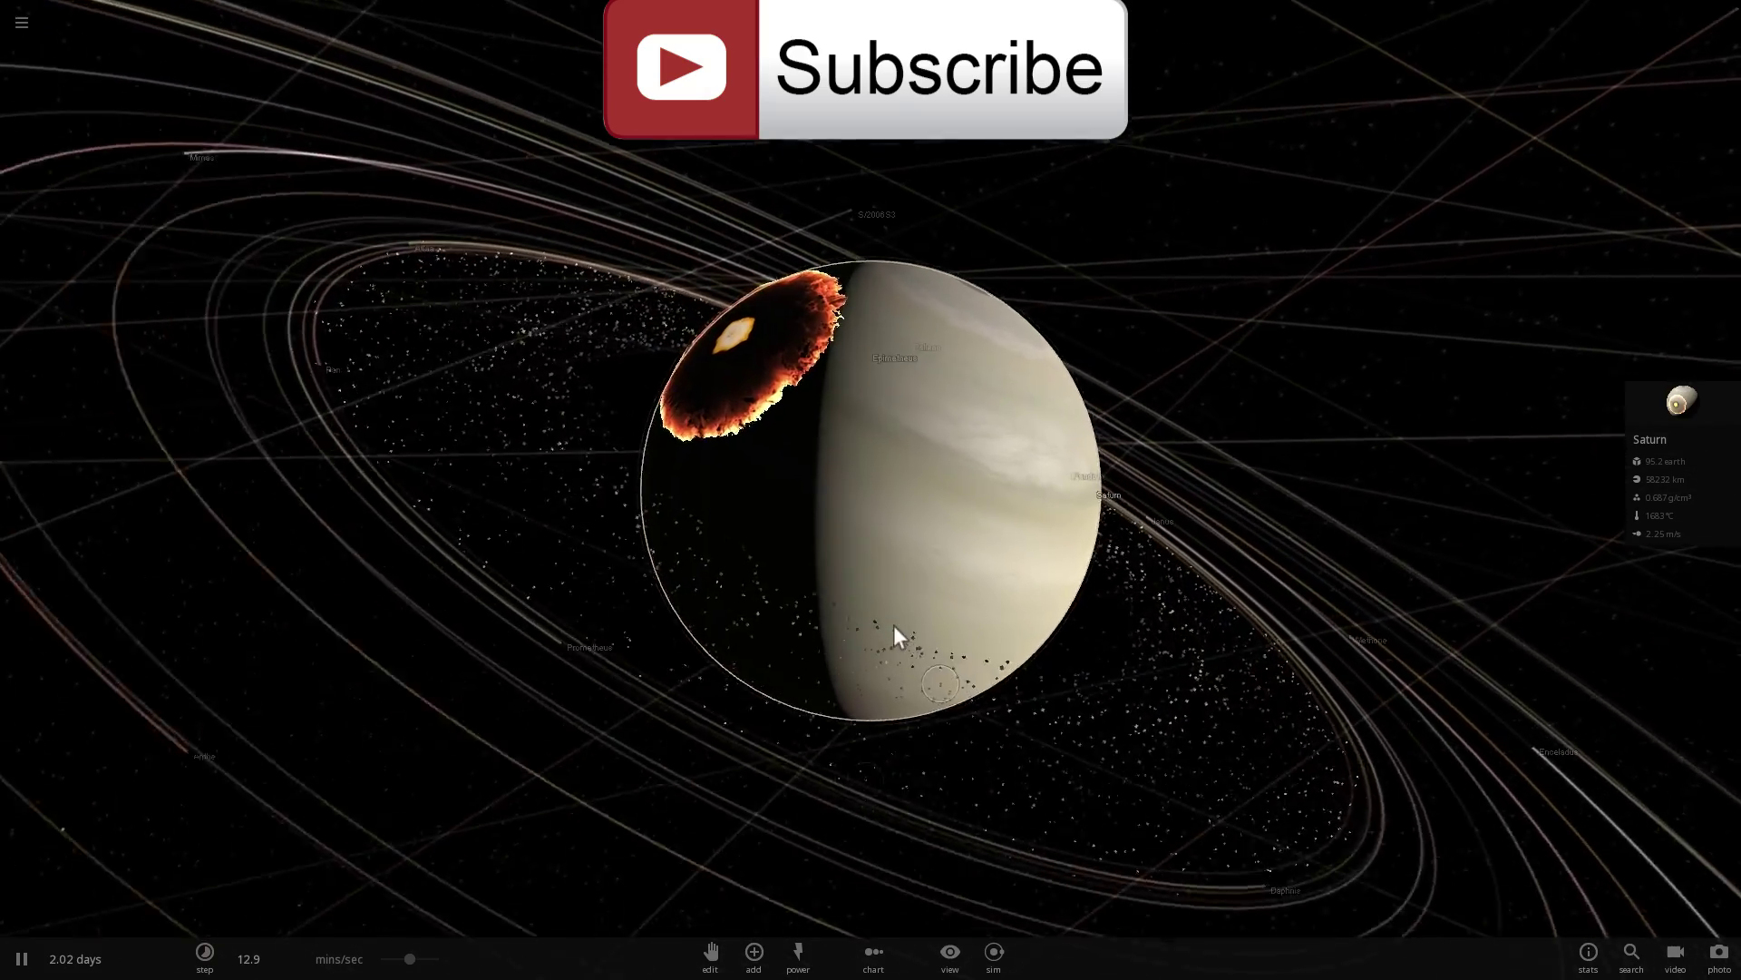
scroll(895, 624, up, 1)
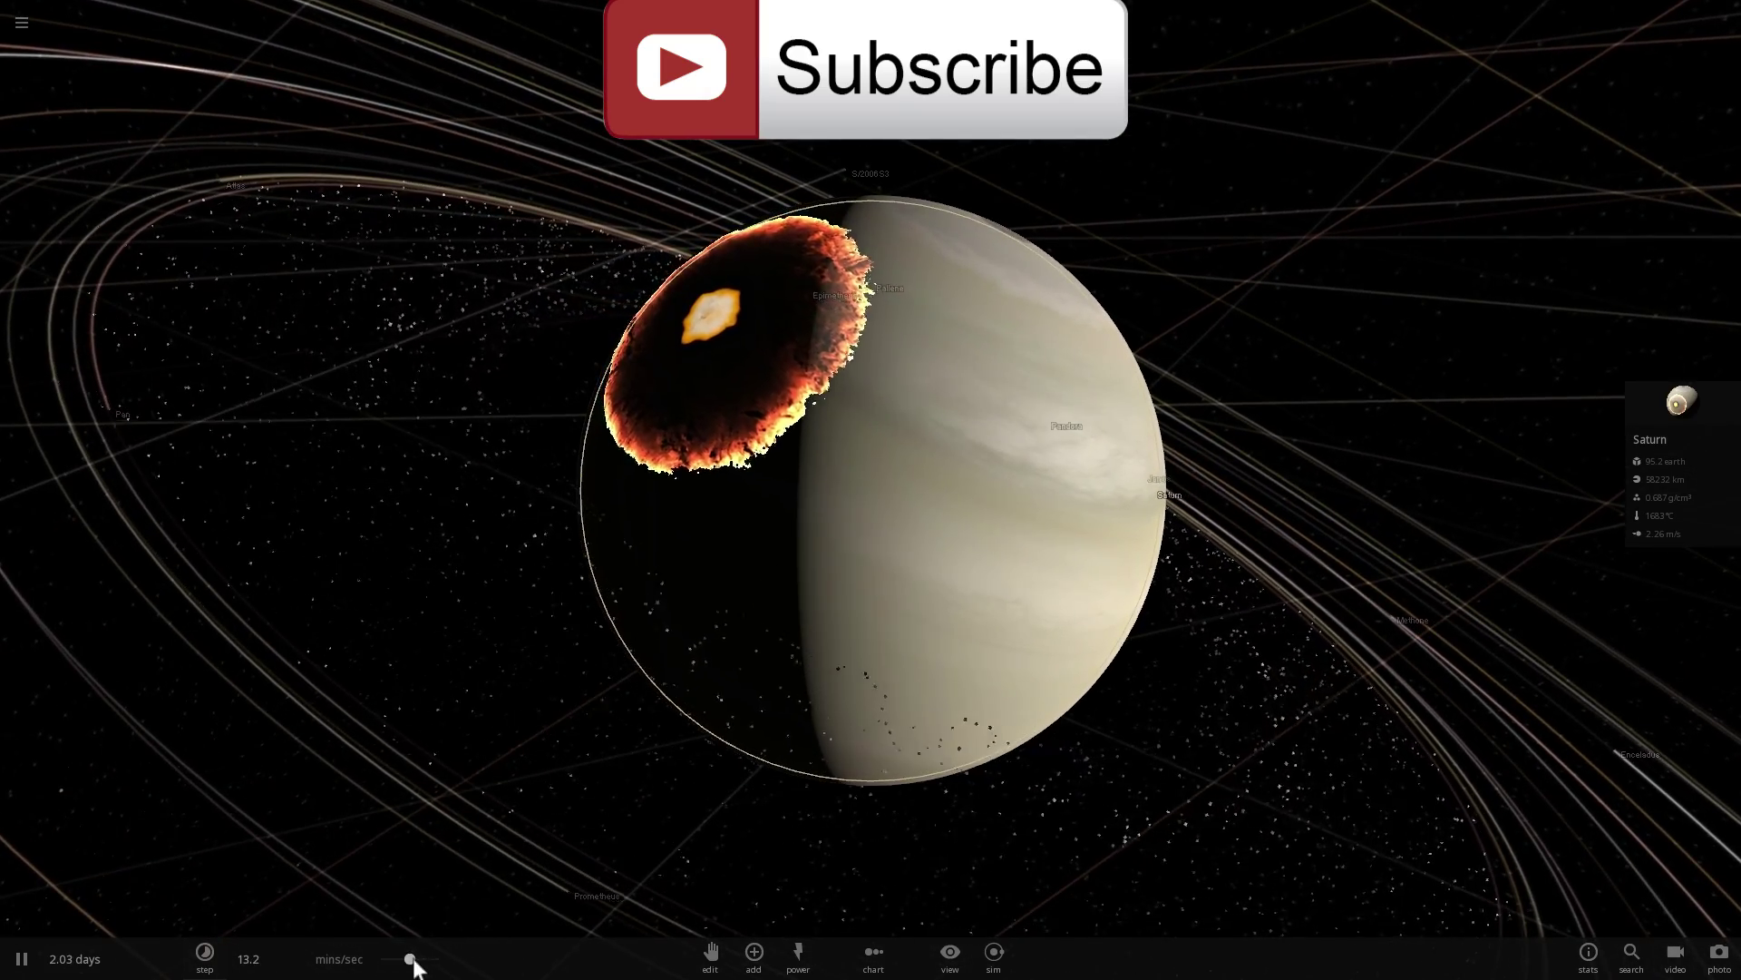
Raise the simulation speed to about 23 mins/sec, examine Saturn's impact scar from several sides, and slow to about 6.4 mins/sec for a close view
drag(411, 958, 437, 958)
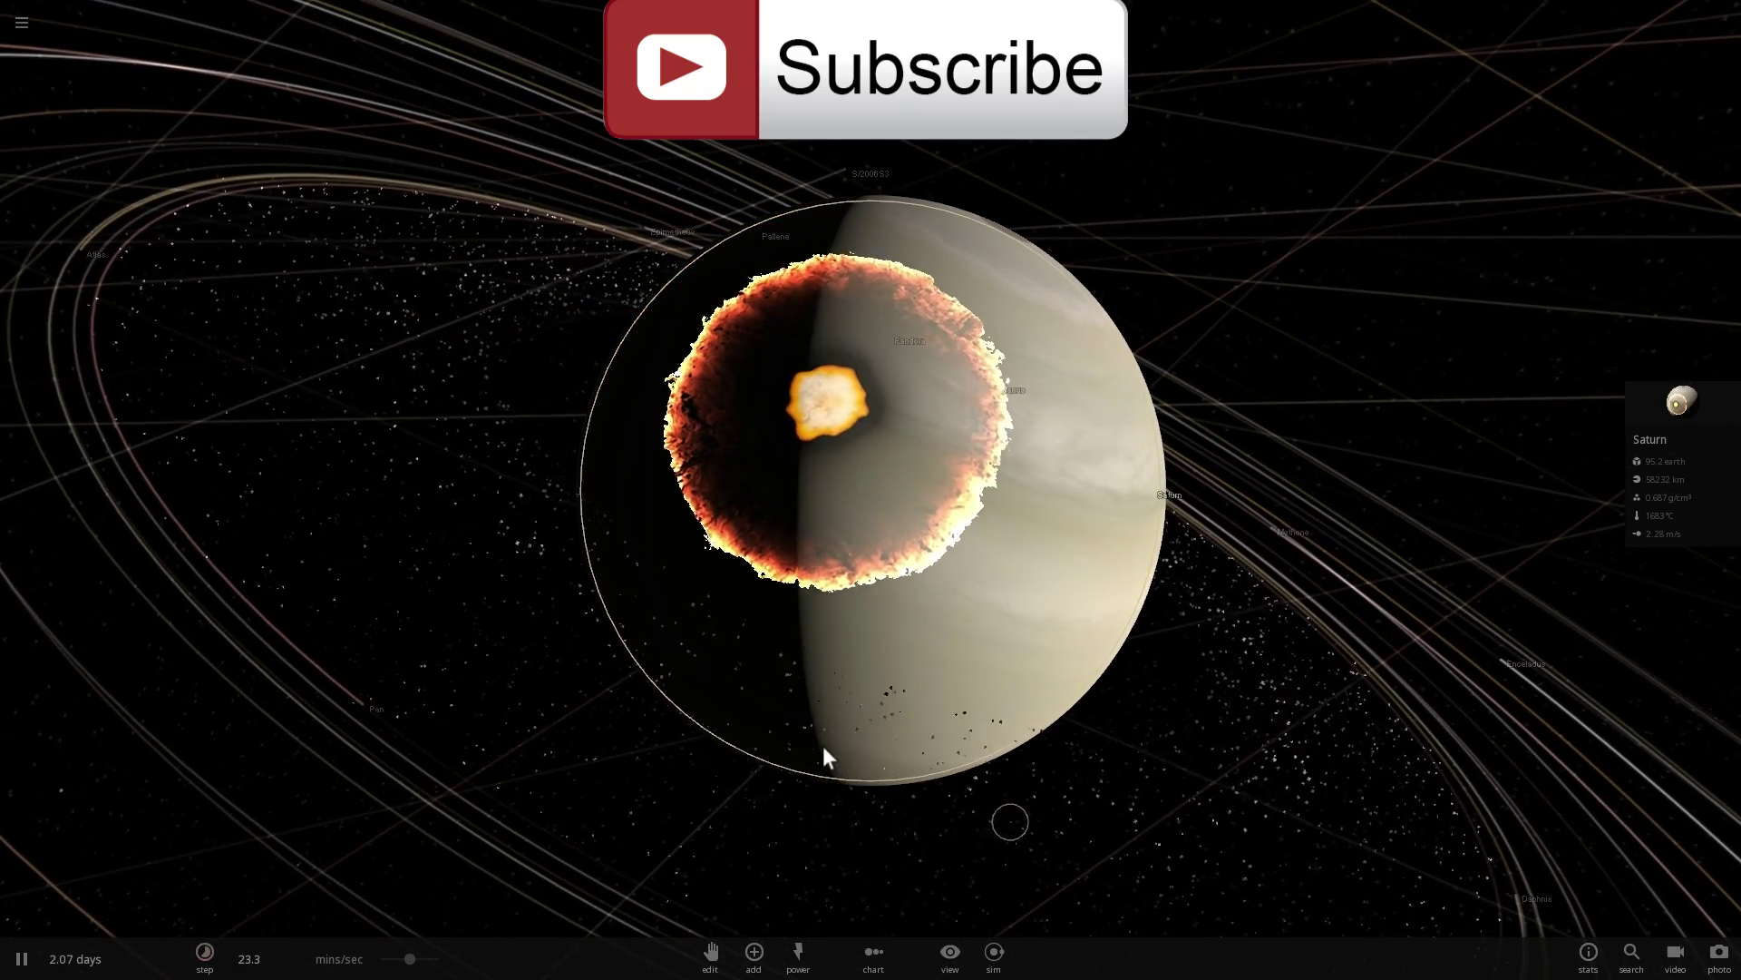
drag(824, 745, 152, 825)
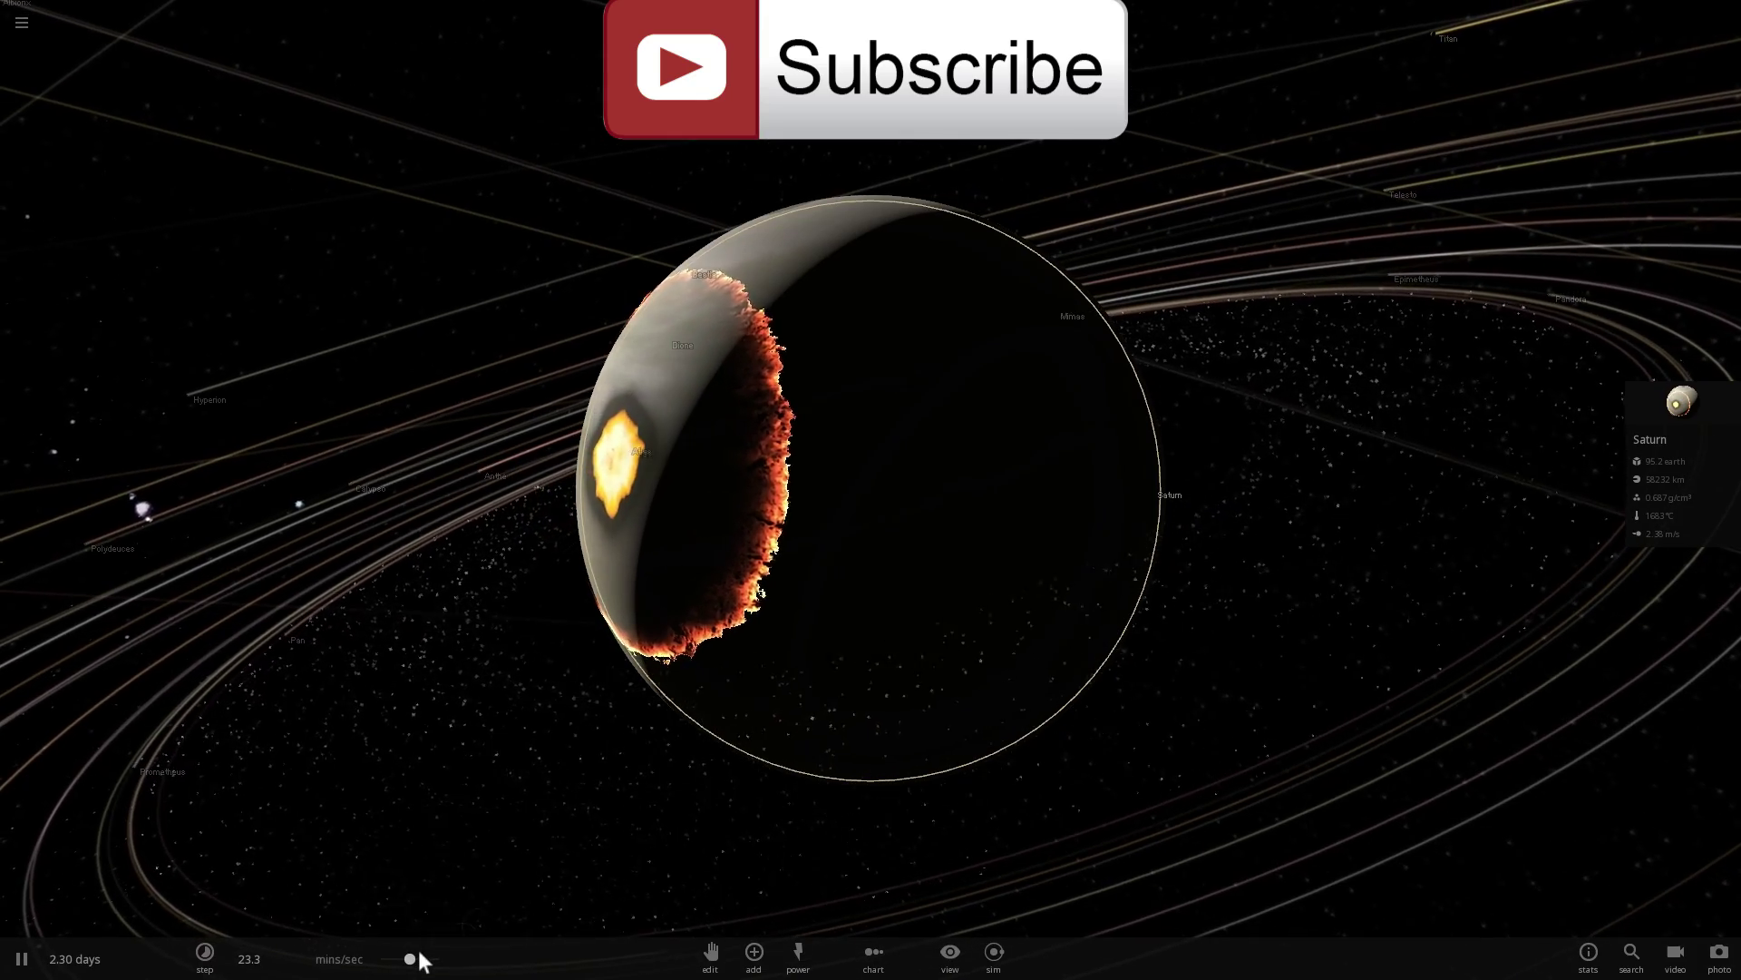
drag(885, 730, 478, 879)
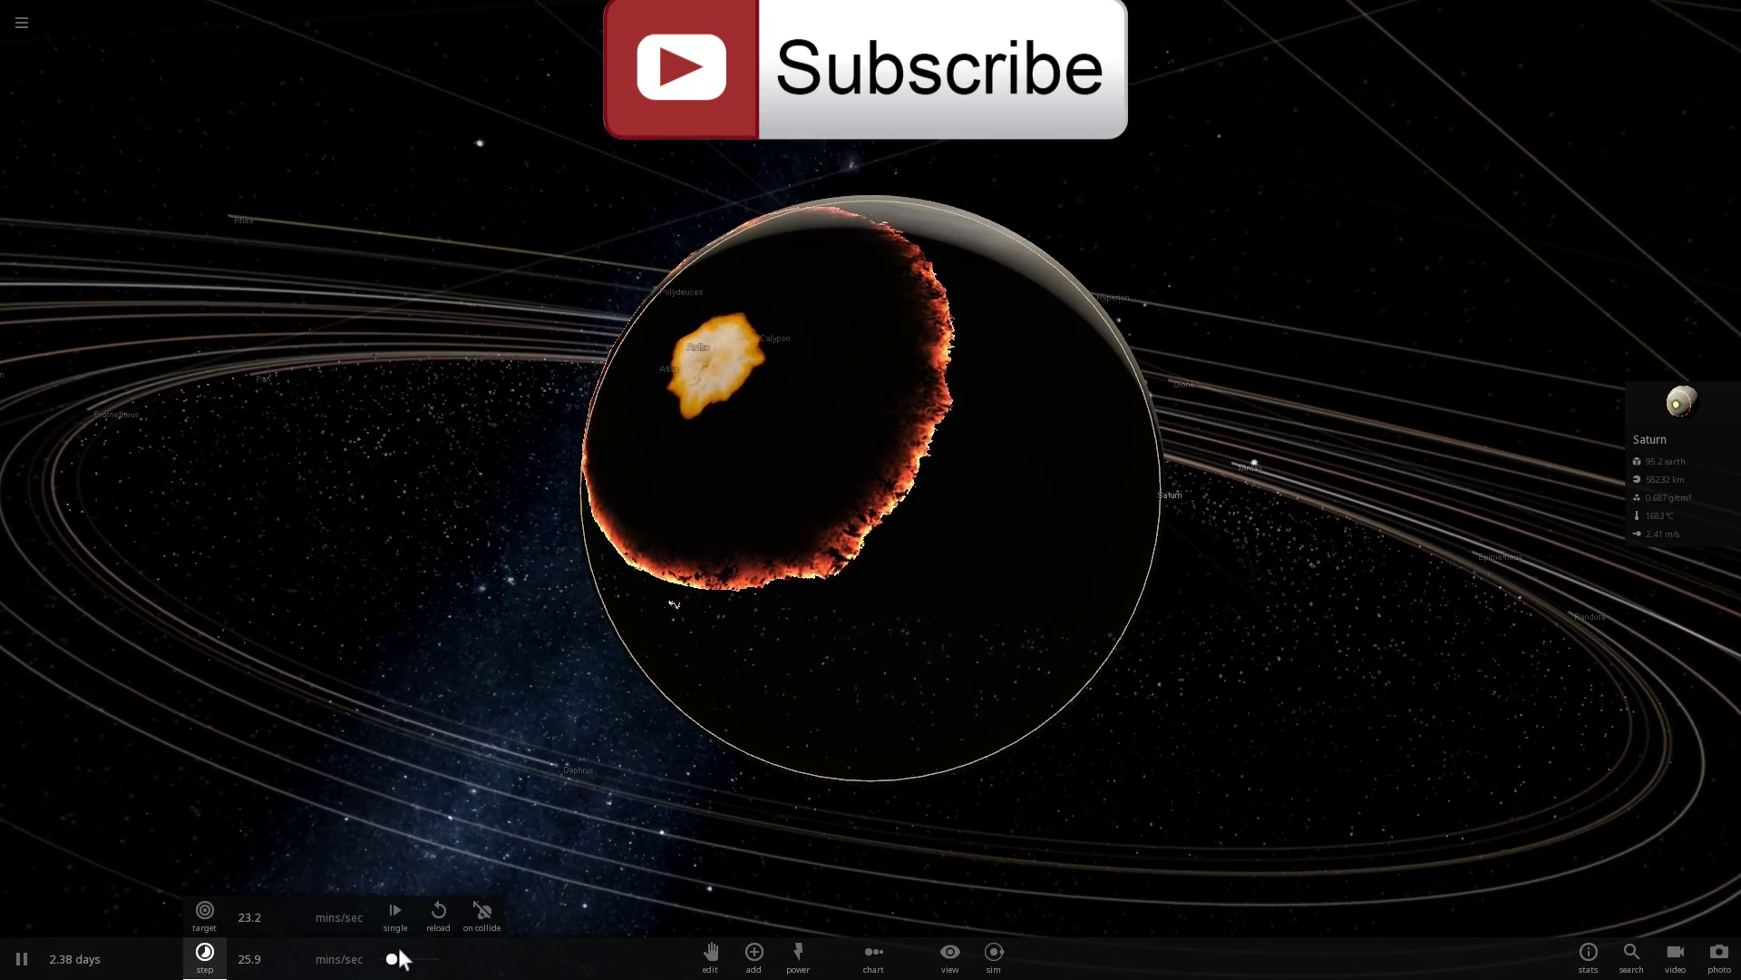
drag(598, 760, 952, 691)
scroll(952, 685, up, 3)
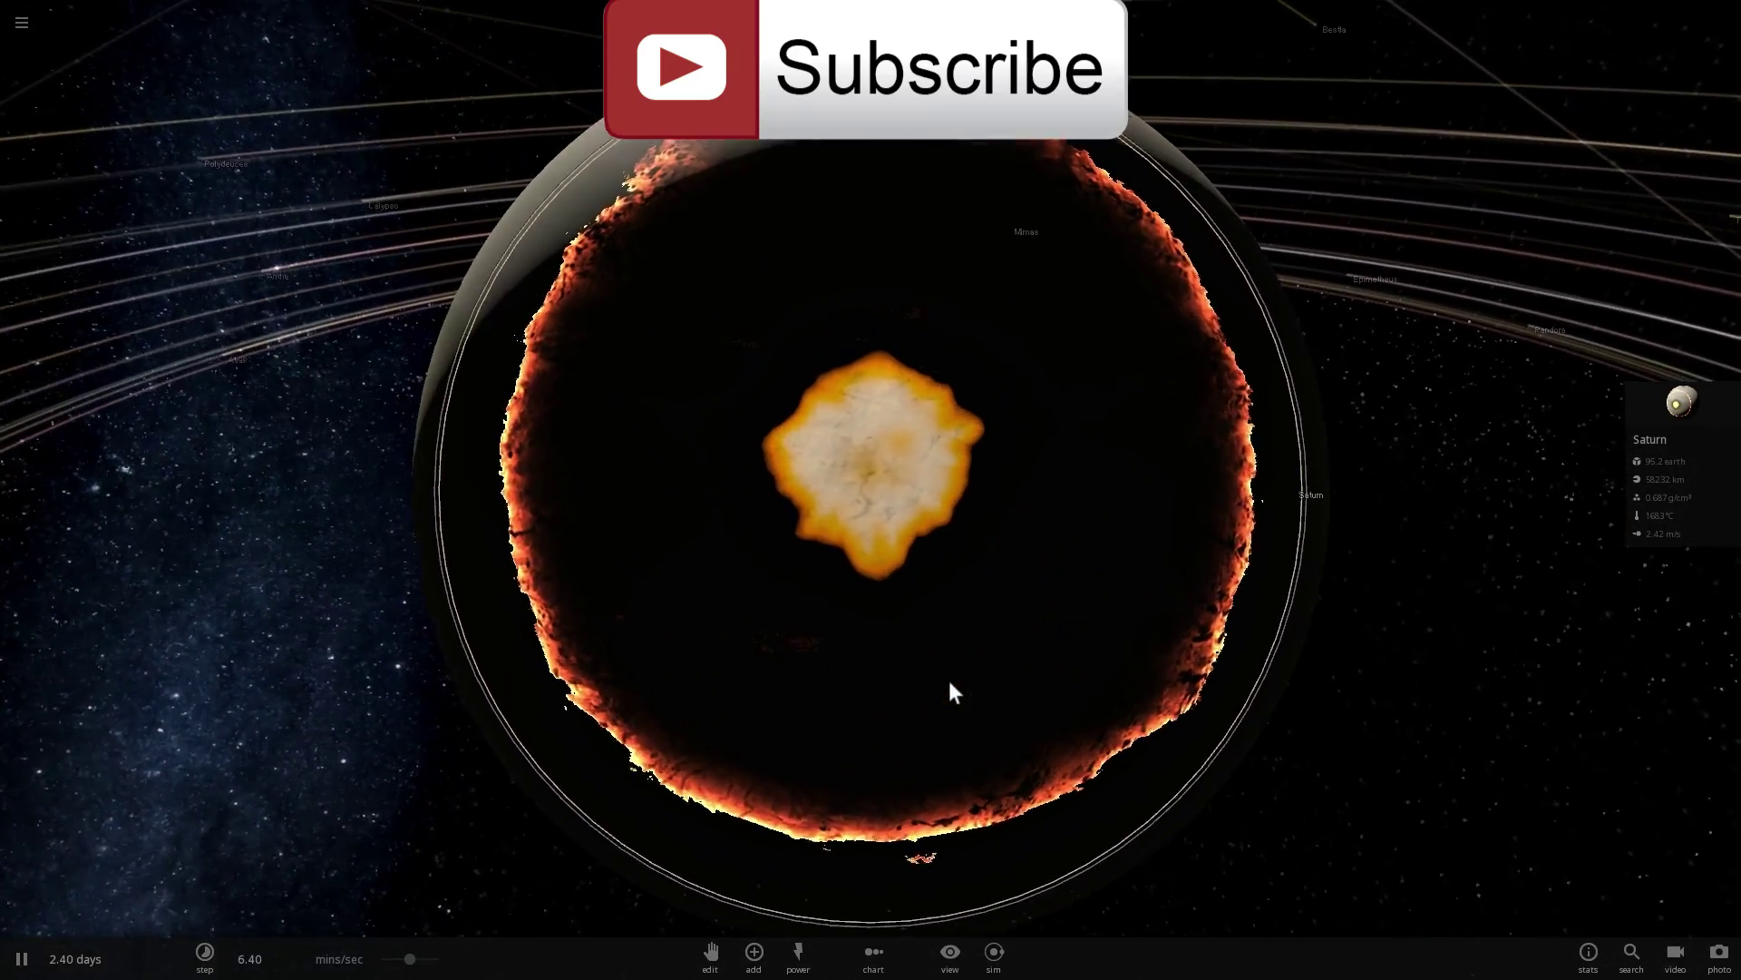